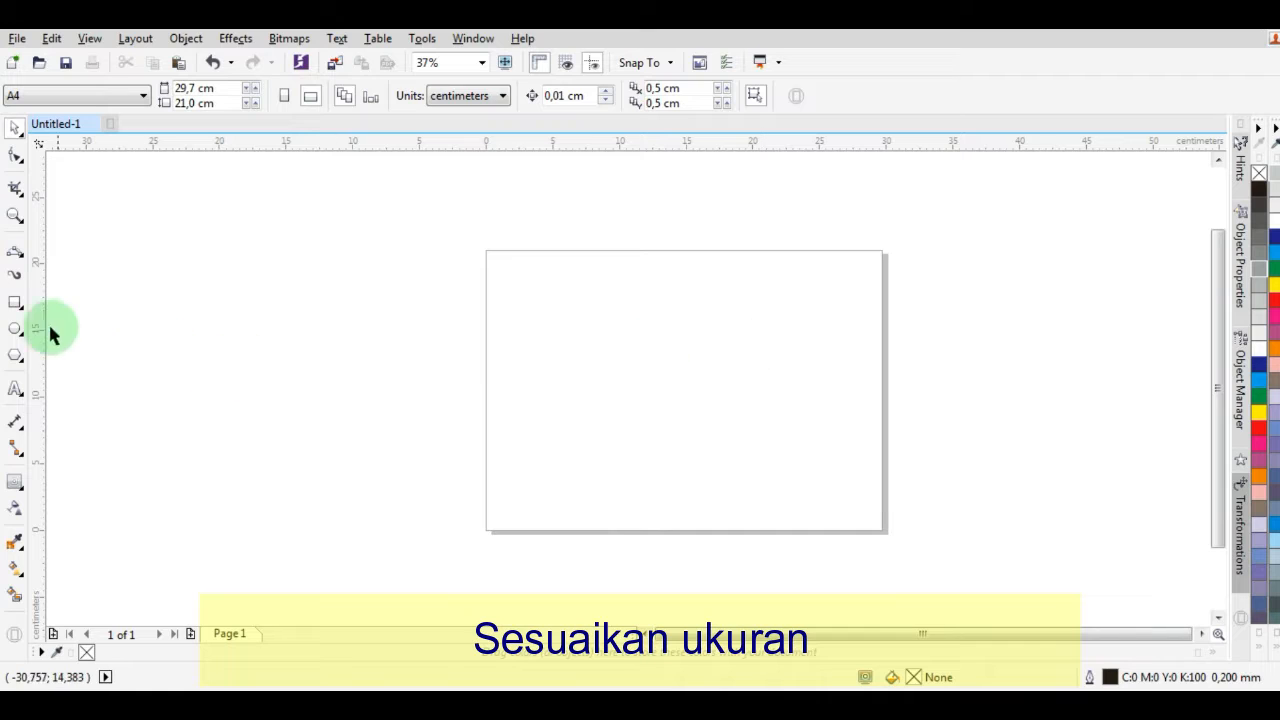
# - Draw a circle about 9.9 cm in diameter and centre it on the page
pyautogui.click(15, 328)
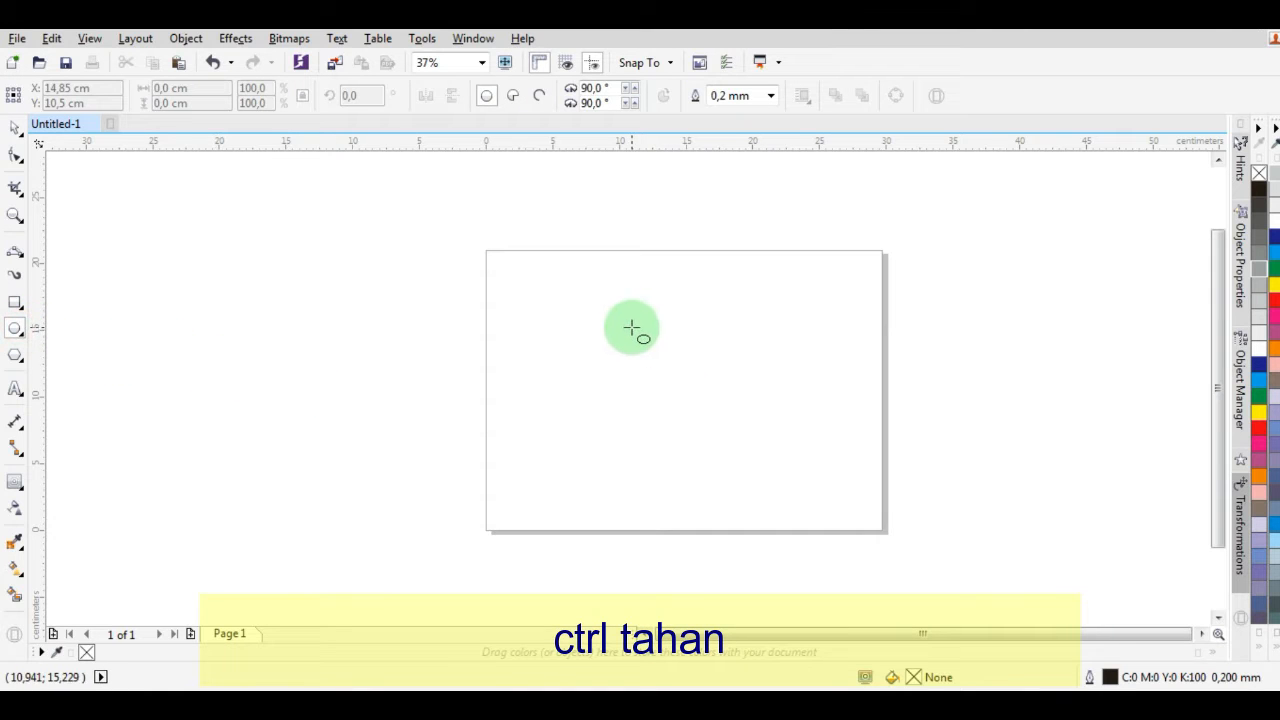
pyautogui.moveTo(631, 328); pyautogui.dragTo(760, 464)
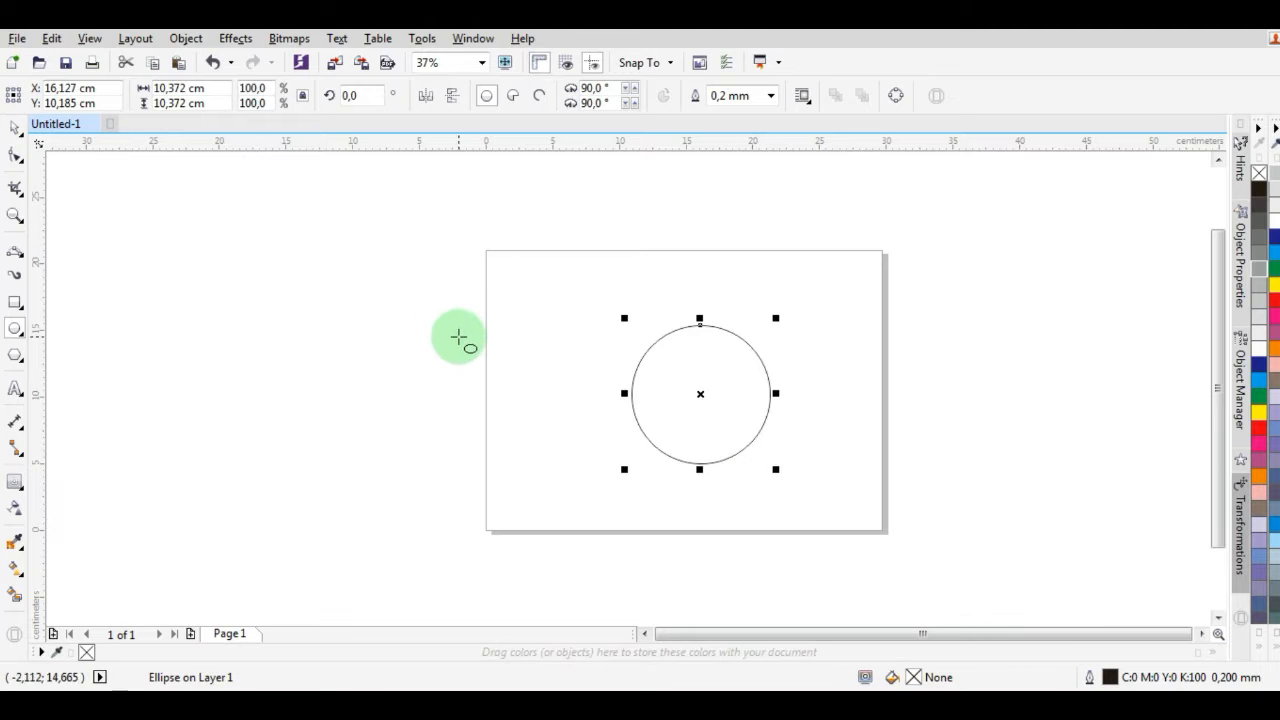
pyautogui.hotkey('ctrl', 'z')
pyautogui.moveTo(586, 314); pyautogui.dragTo(714, 449)
pyautogui.click(20, 153)
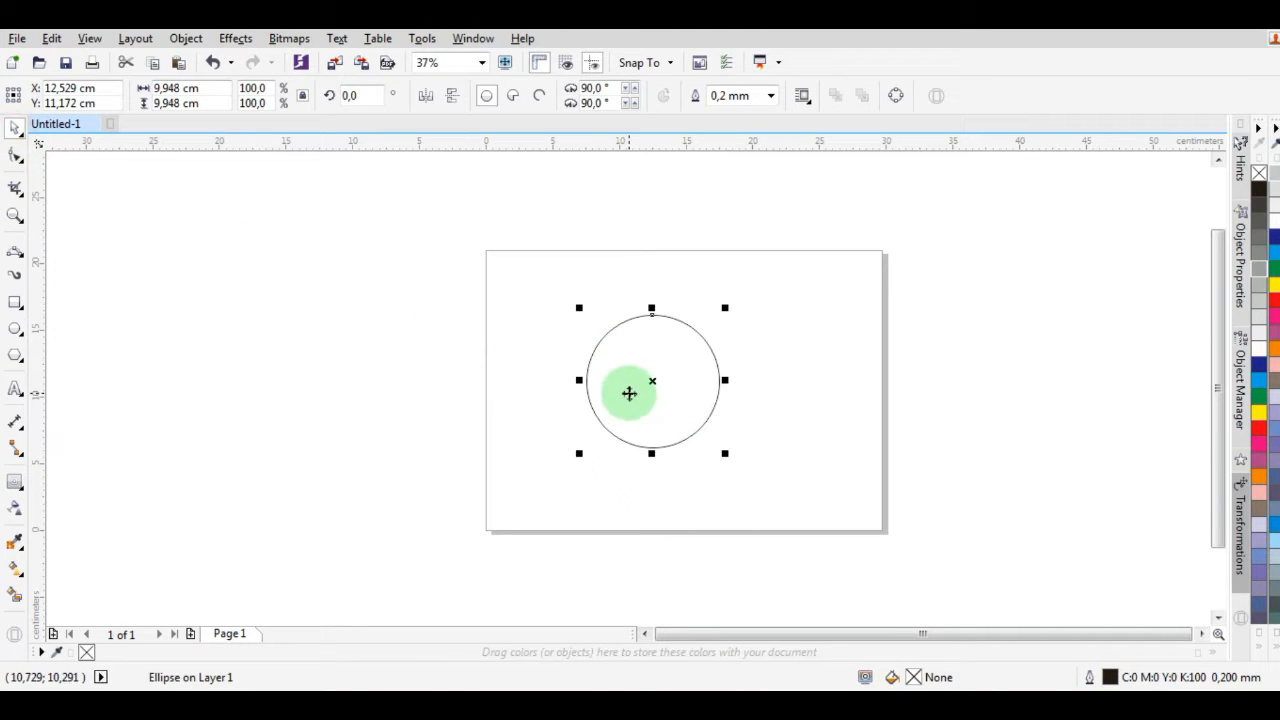
pyautogui.moveTo(628, 392); pyautogui.dragTo(657, 392)
pyautogui.scroll(2, 623, 397)
pyautogui.click(937, 357)
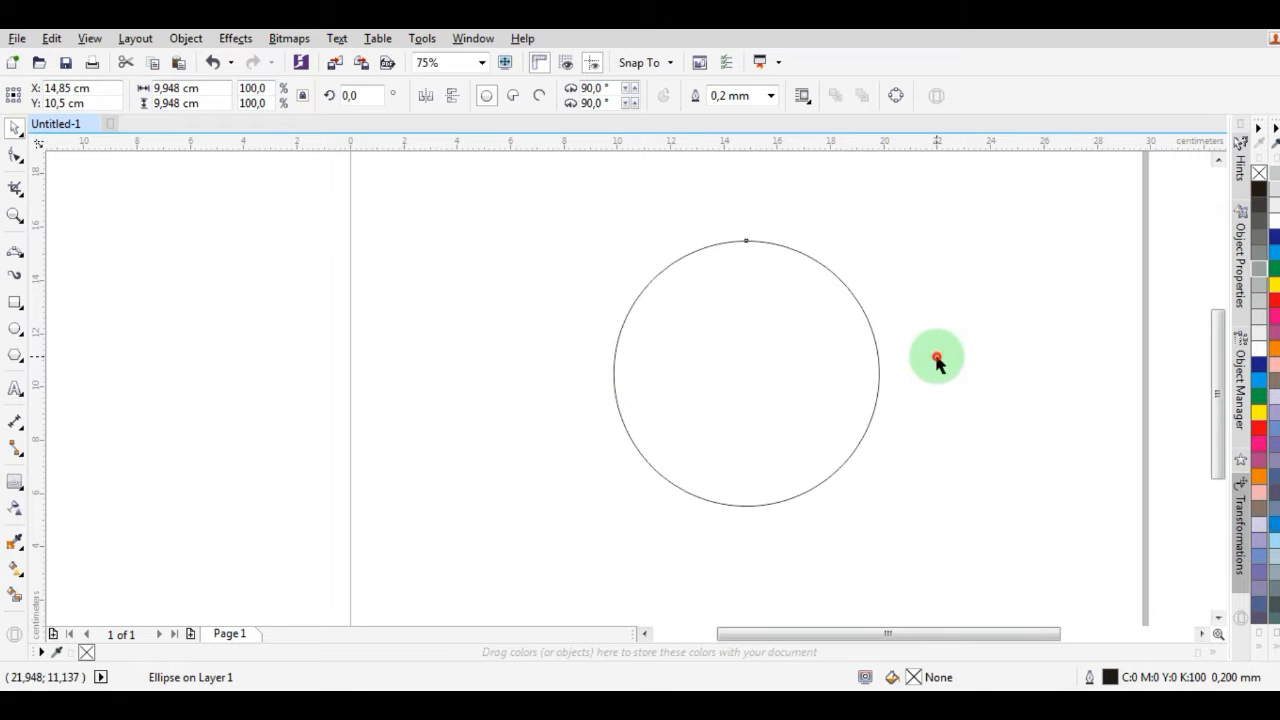
# - Draw a rectangle about 4 × 3.7 cm overlapping the circle's lower edge and align their centres vertically
pyautogui.click(15, 300)
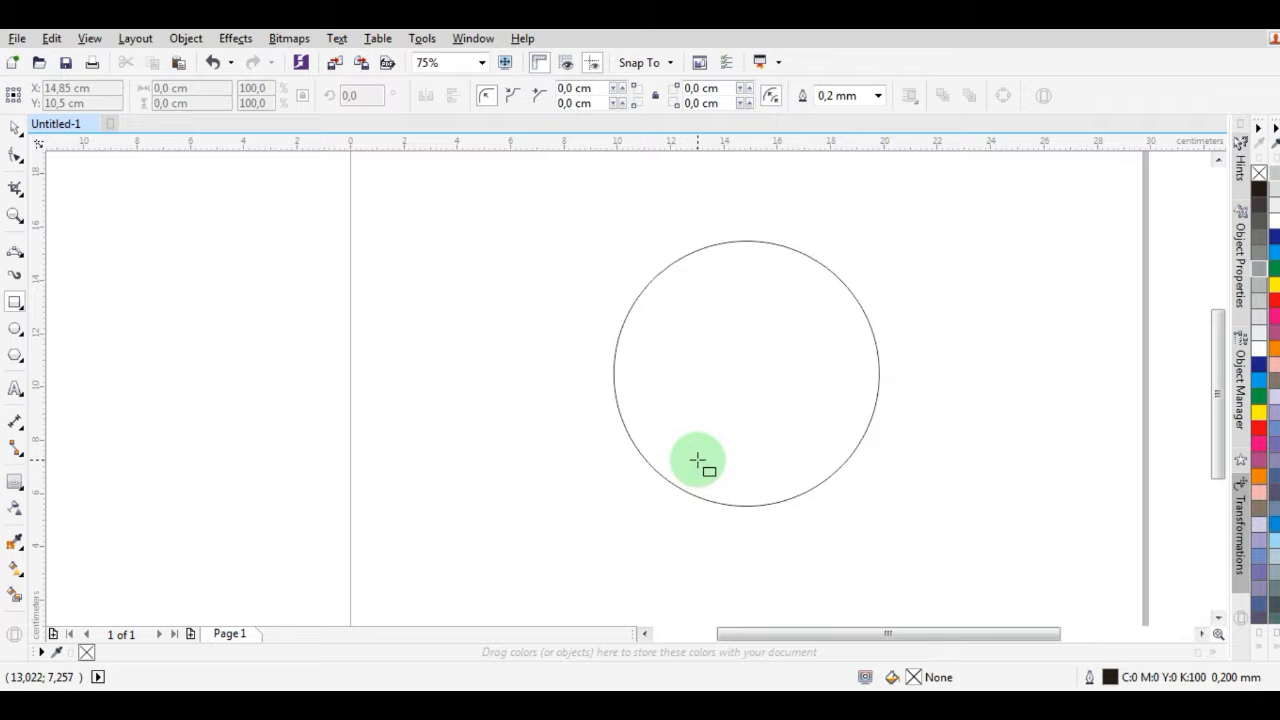
pyautogui.moveTo(698, 459); pyautogui.dragTo(802, 557)
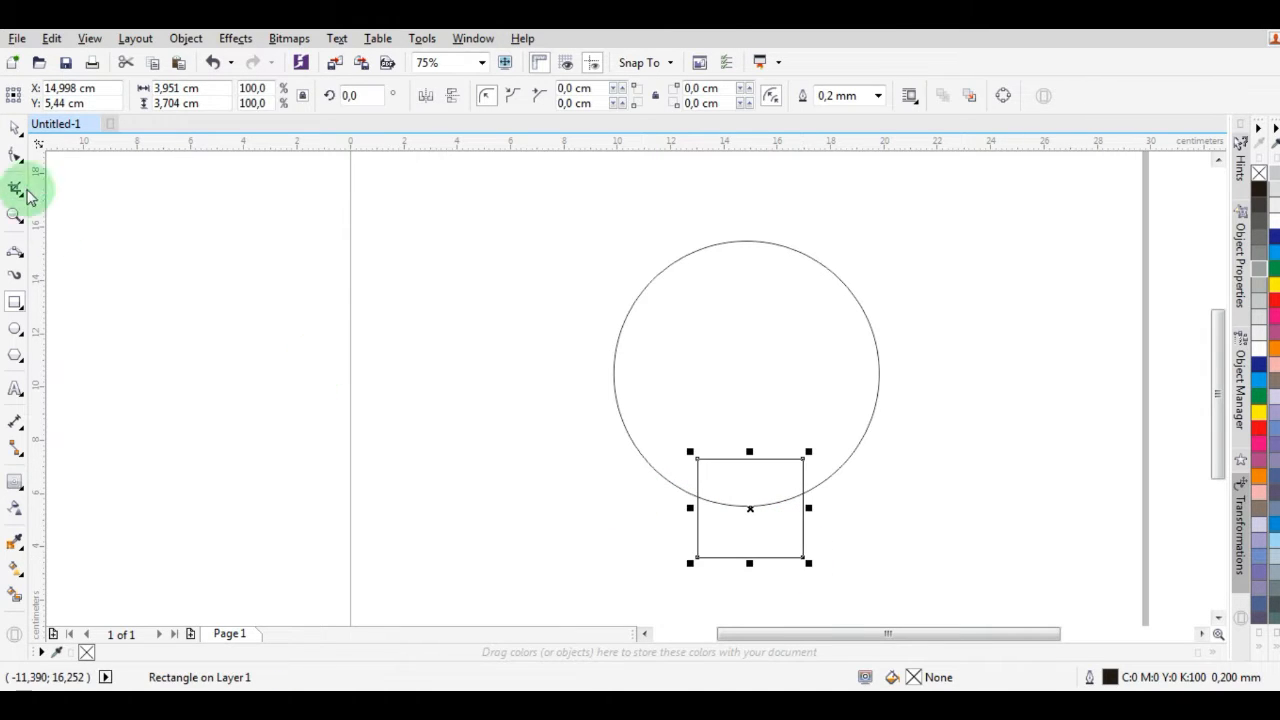
pyautogui.click(15, 128)
pyautogui.scroll(-2, 734, 349)
pyautogui.moveTo(818, 266); pyautogui.dragTo(644, 484)
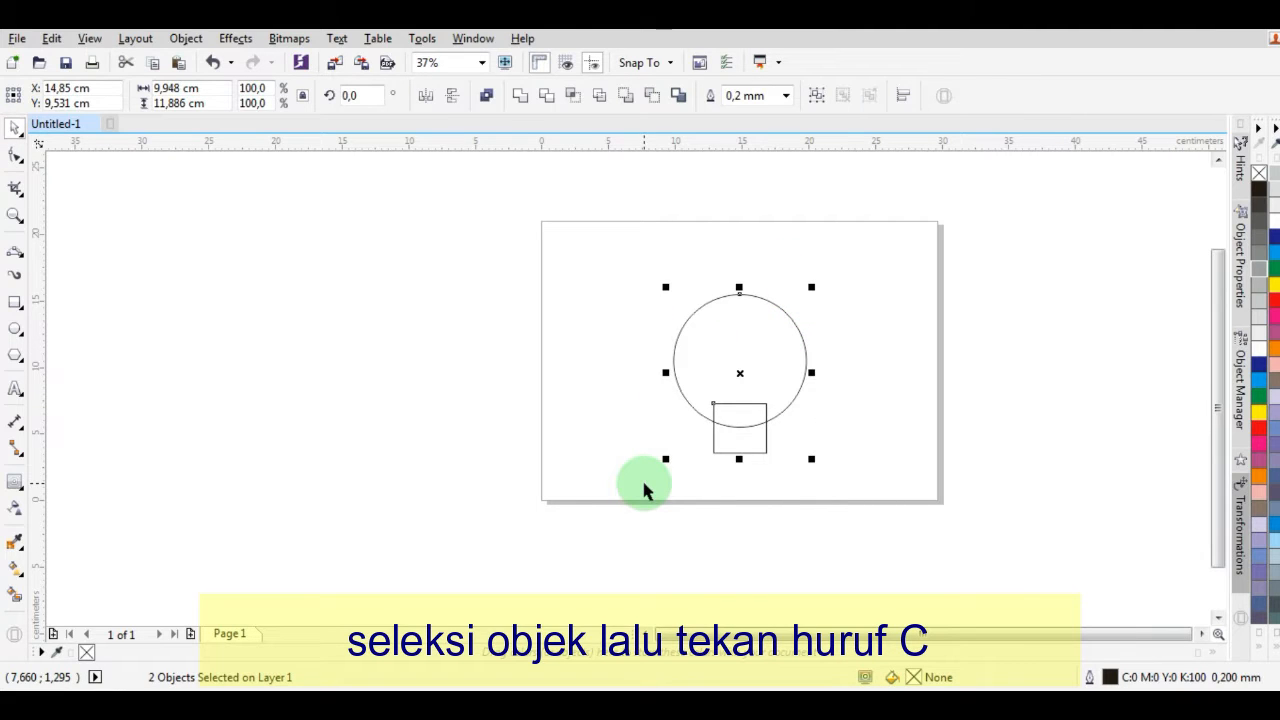
pyautogui.press('c')
pyautogui.hotkey('ctrl', 'z')
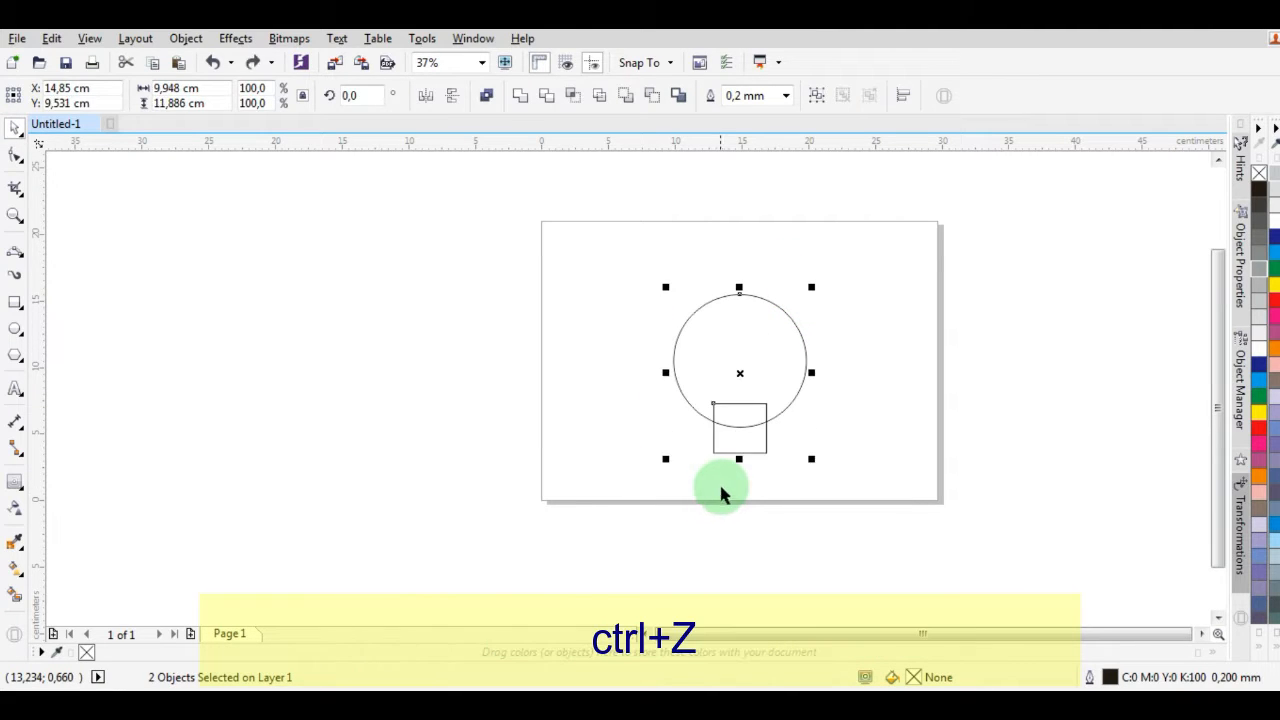
# - Stretch the circle upward to a height of about 10.2 cm
pyautogui.click(737, 420)
pyautogui.scroll(4, 765, 455)
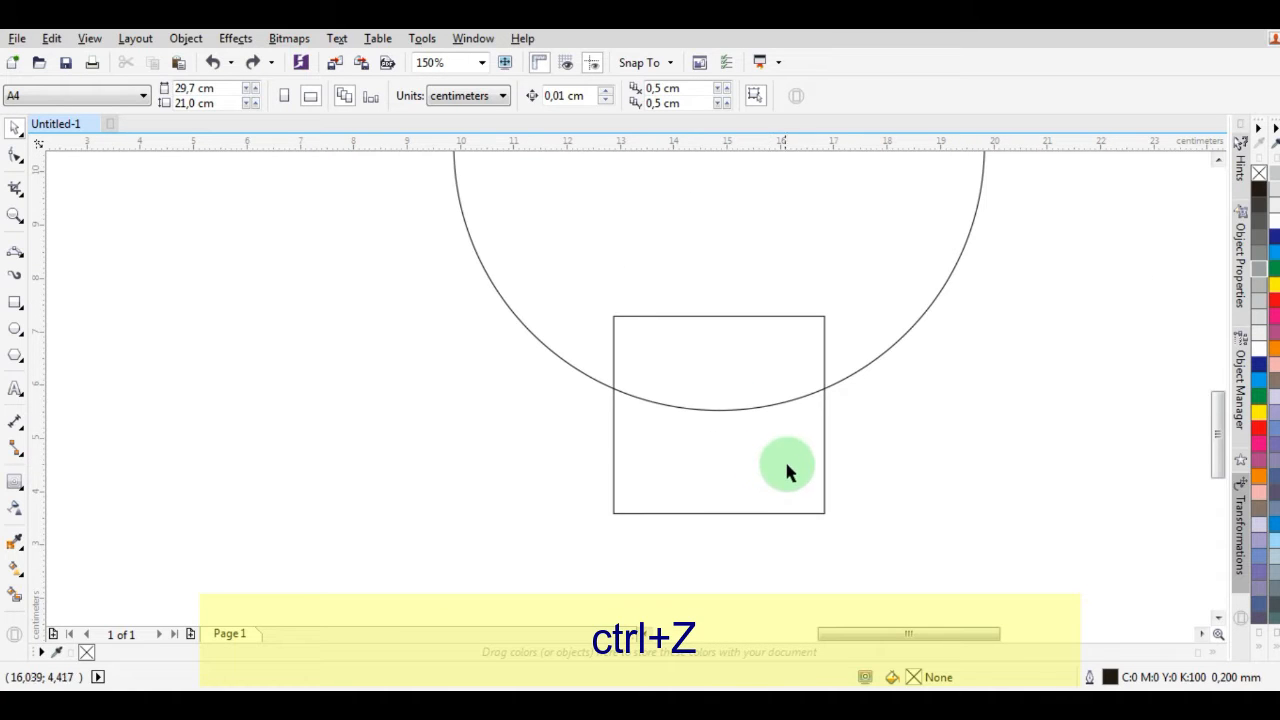
pyautogui.scroll(-1, 786, 471)
pyautogui.click(816, 310)
pyautogui.scroll(-1, 789, 294)
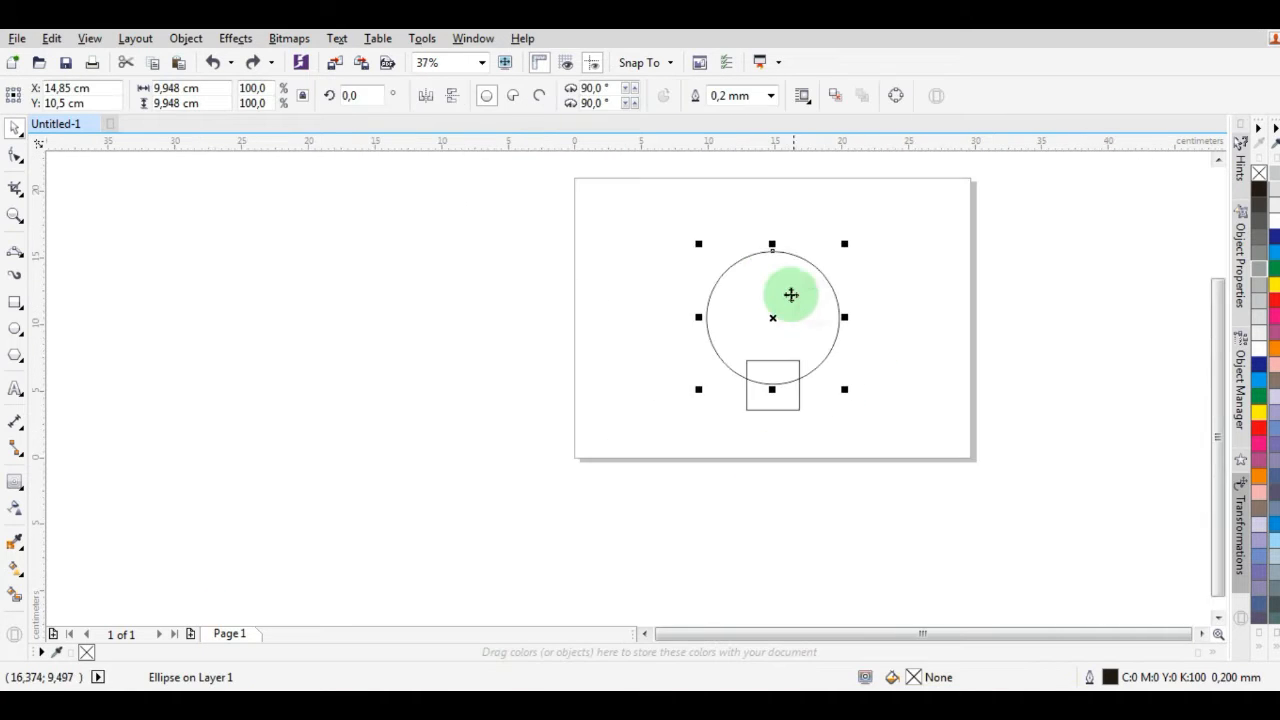
pyautogui.scroll(2, 775, 285)
pyautogui.moveTo(788, 297); pyautogui.dragTo(786, 283)
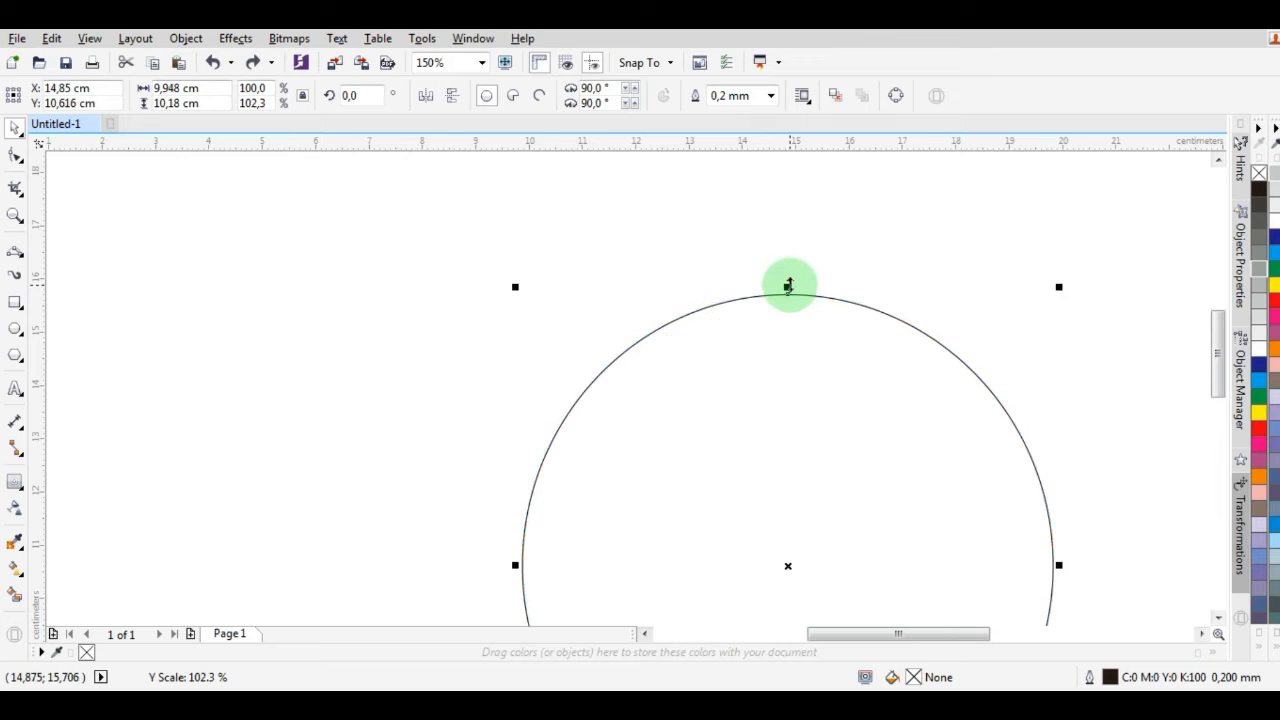
pyautogui.scroll(-1, 786, 283)
pyautogui.click(848, 343)
# - Weld the circle and rectangle into a single bulb-shaped outline
pyautogui.scroll(-1, 848, 343)
pyautogui.scroll(-1, 848, 343)
pyautogui.moveTo(930, 288); pyautogui.dragTo(783, 431)
pyautogui.click(522, 95)
pyautogui.click(923, 337)
pyautogui.scroll(2, 859, 384)
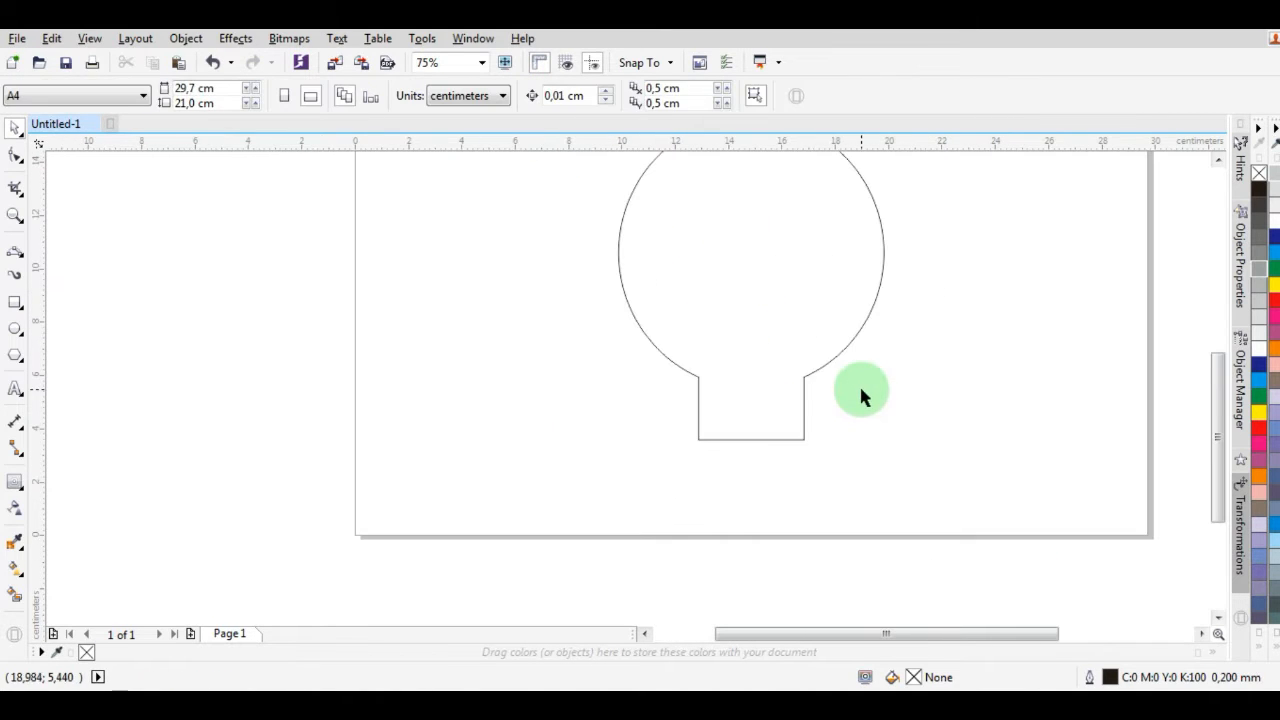
pyautogui.scroll(-1, 814, 420)
pyautogui.scroll(1, 805, 343)
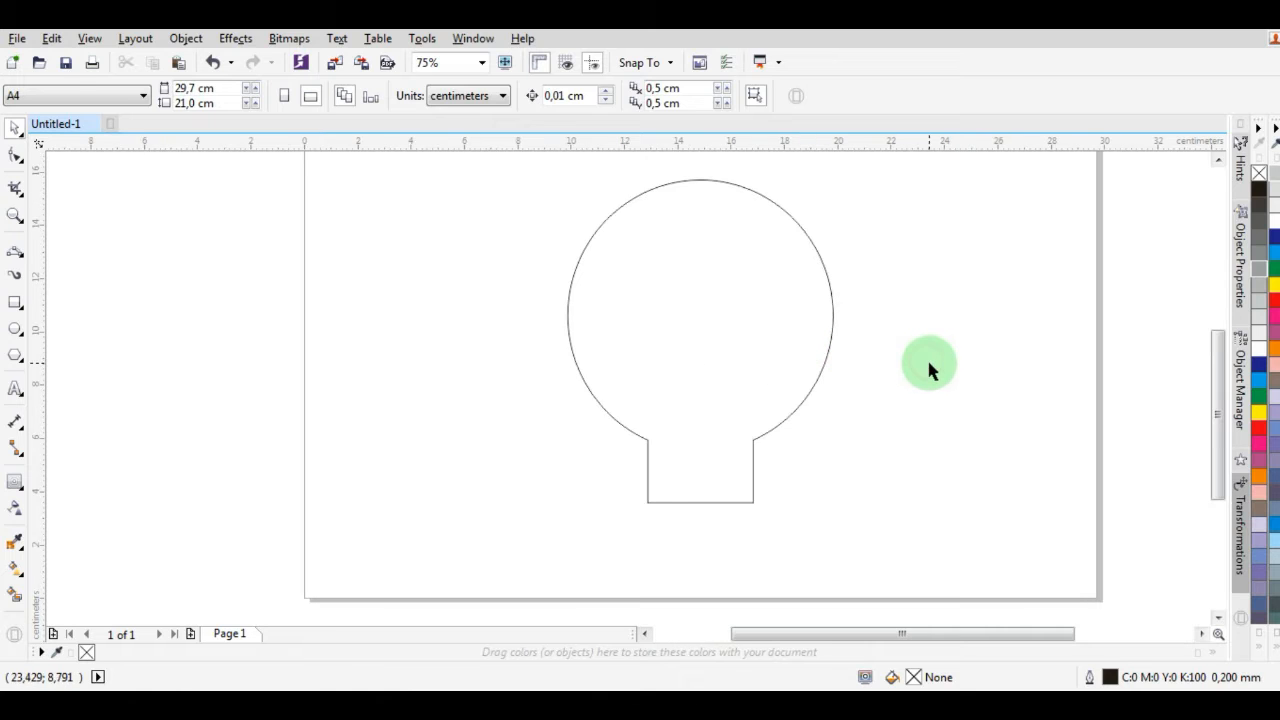
# - Draw a vertical line about 17.4 cm long through the bulb's middle with the Pen tool and centre it on the bulb
pyautogui.click(796, 265)
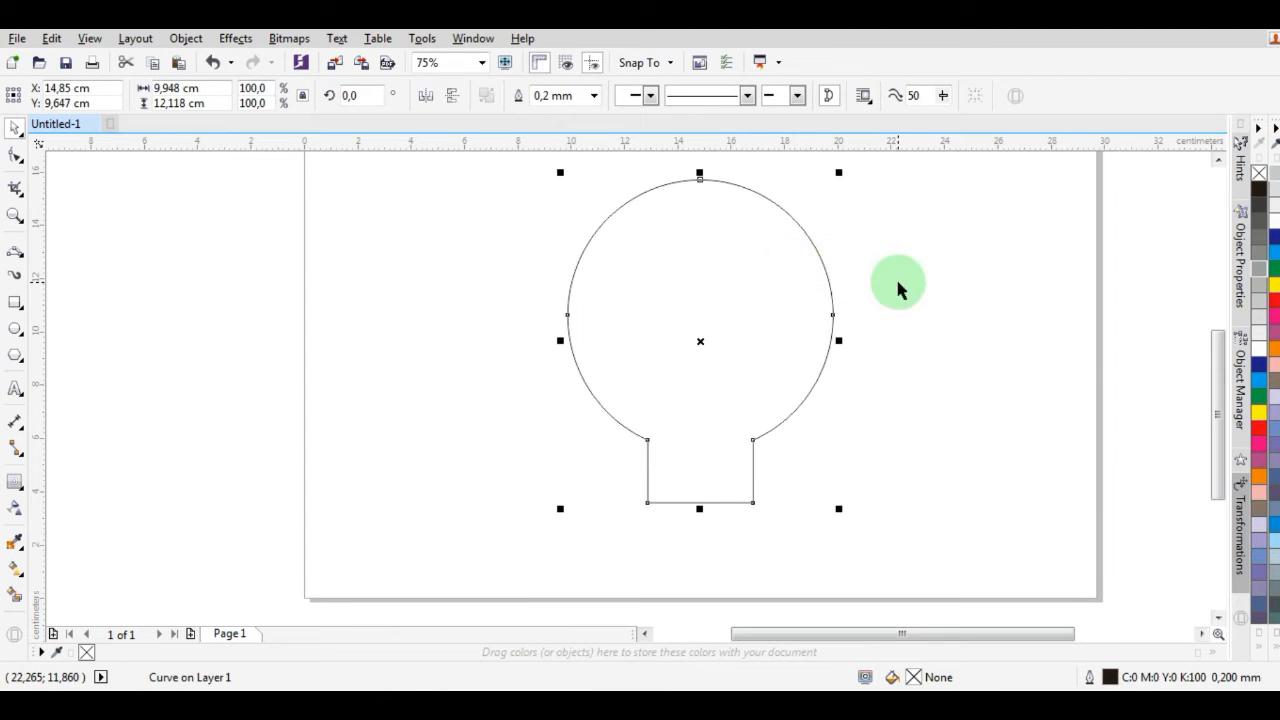
pyautogui.click(24, 262)
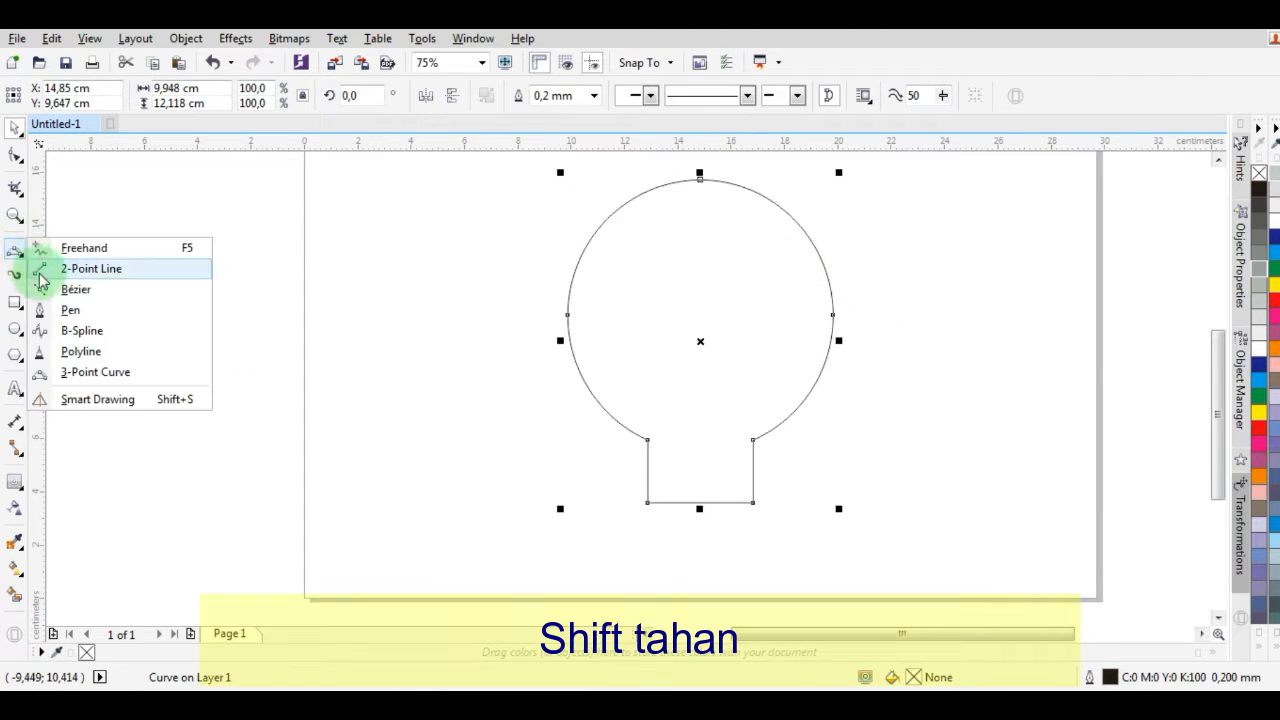
pyautogui.click(74, 310)
pyautogui.scroll(-1, 726, 360)
pyautogui.click(714, 258)
pyautogui.moveTo(714, 255); pyautogui.dragTo(715, 480)
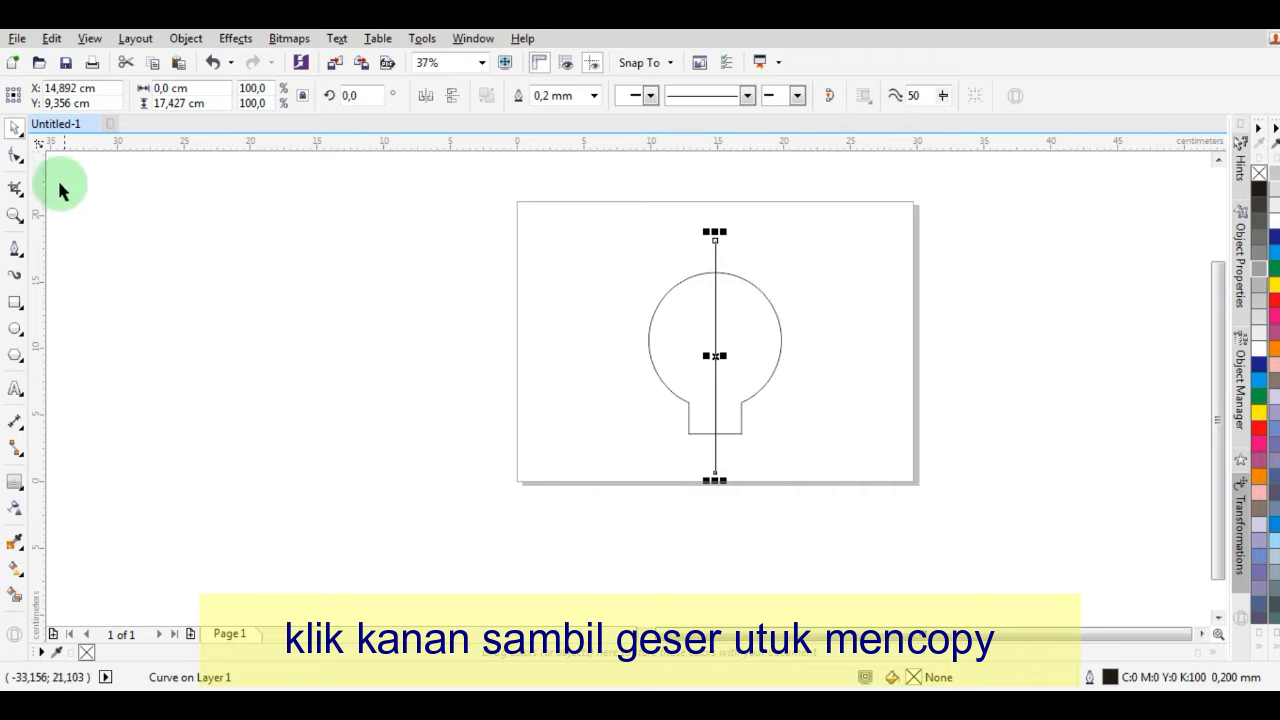
pyautogui.click(15, 128)
pyautogui.moveTo(785, 196); pyautogui.dragTo(627, 510)
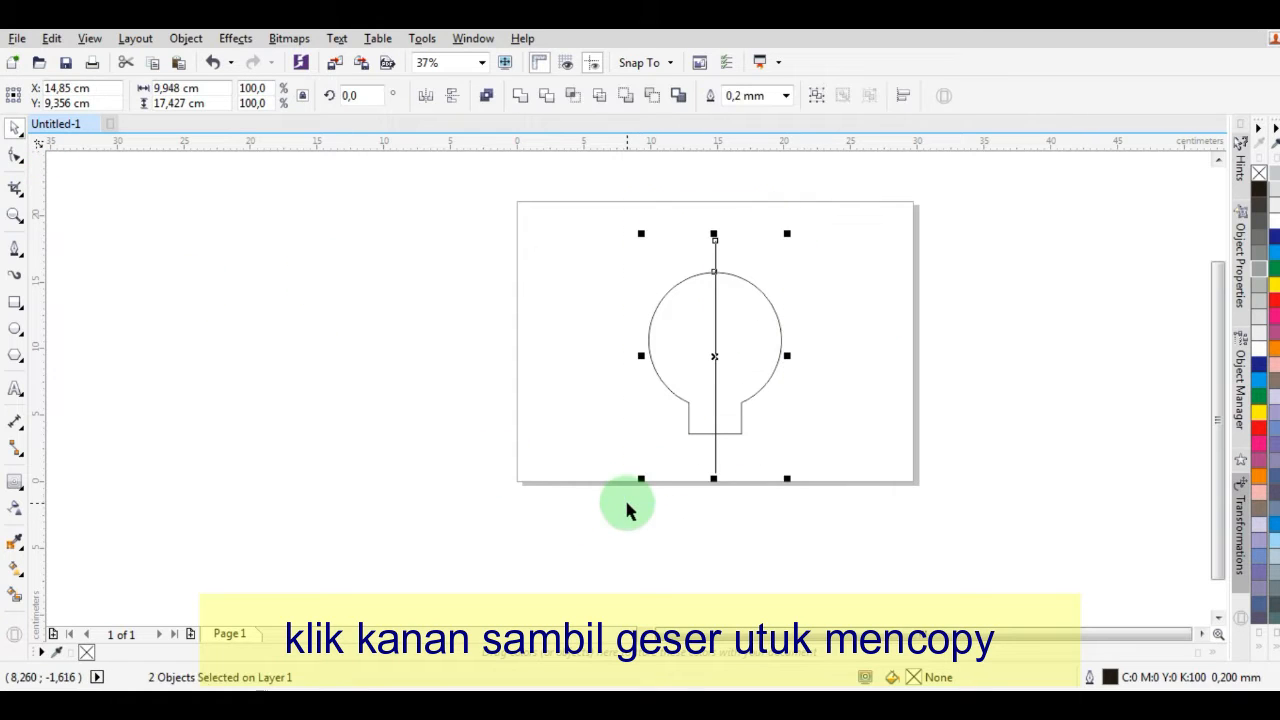
pyautogui.click(766, 451)
pyautogui.scroll(2, 755, 370)
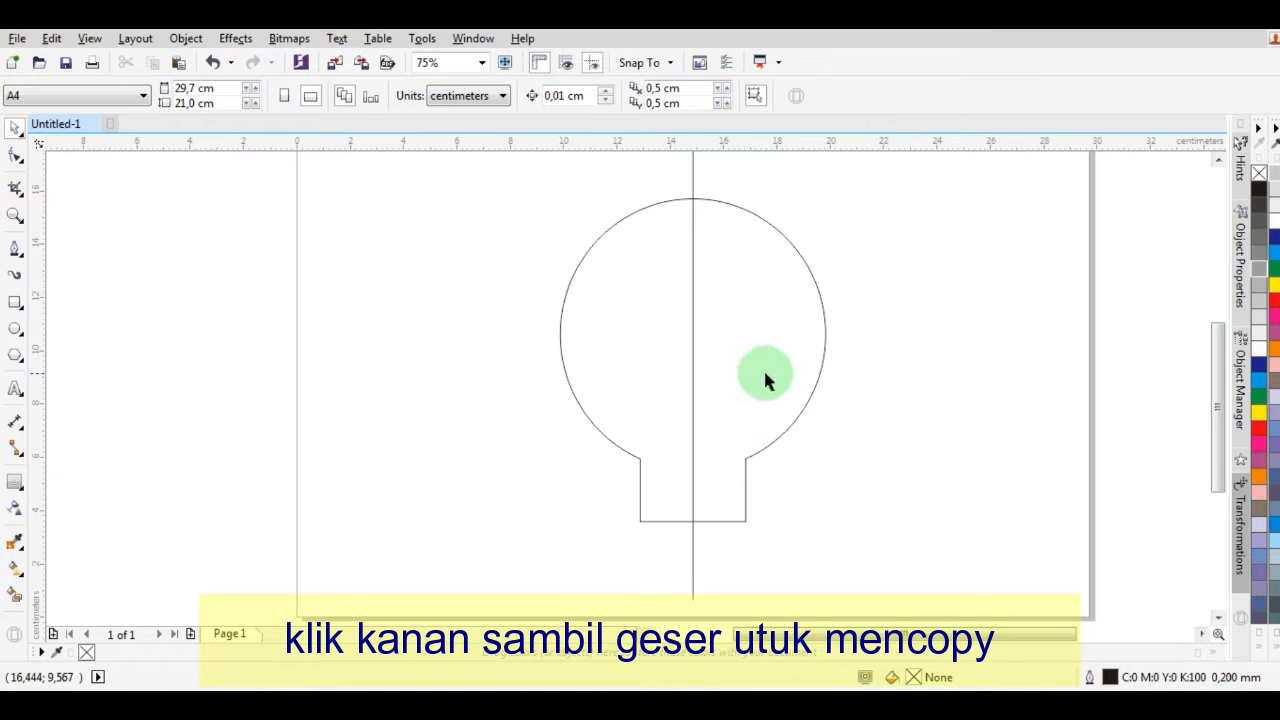
# - Smart Fill the bulb's left half with blue-grey and delete the vertical dividing line
pyautogui.click(14, 592)
pyautogui.click(629, 366)
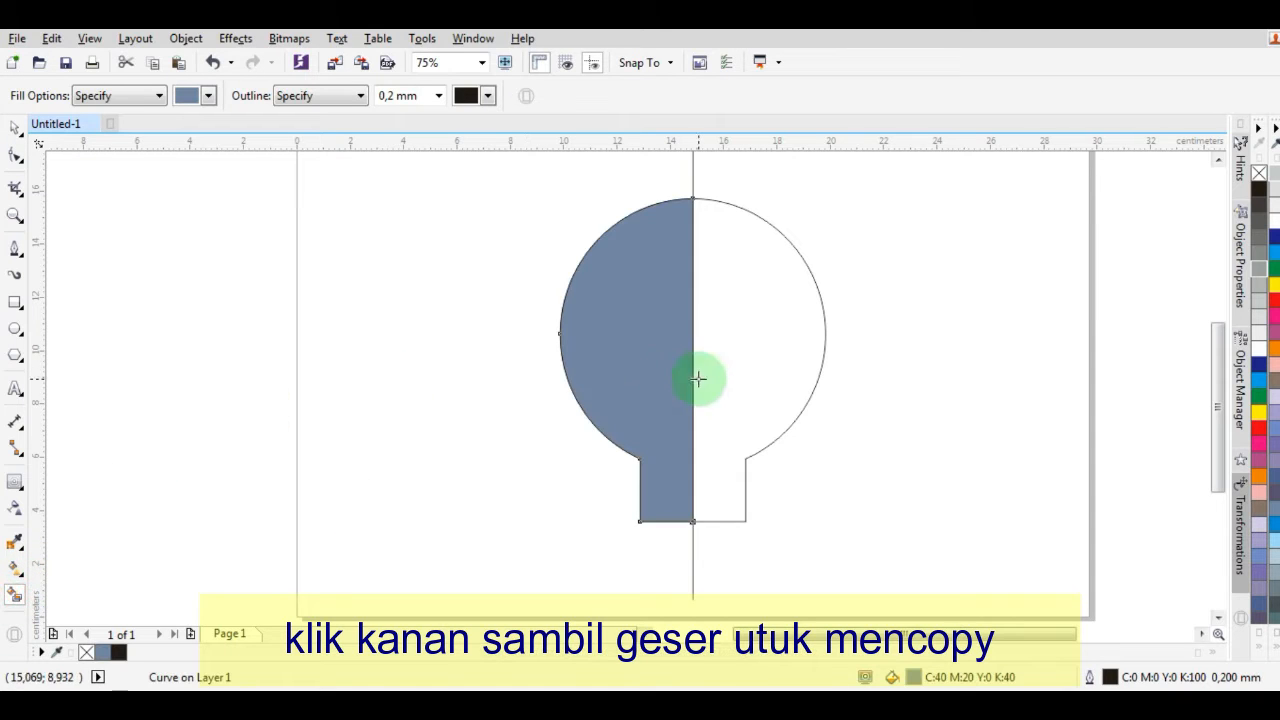
pyautogui.click(14, 128)
pyautogui.click(697, 185)
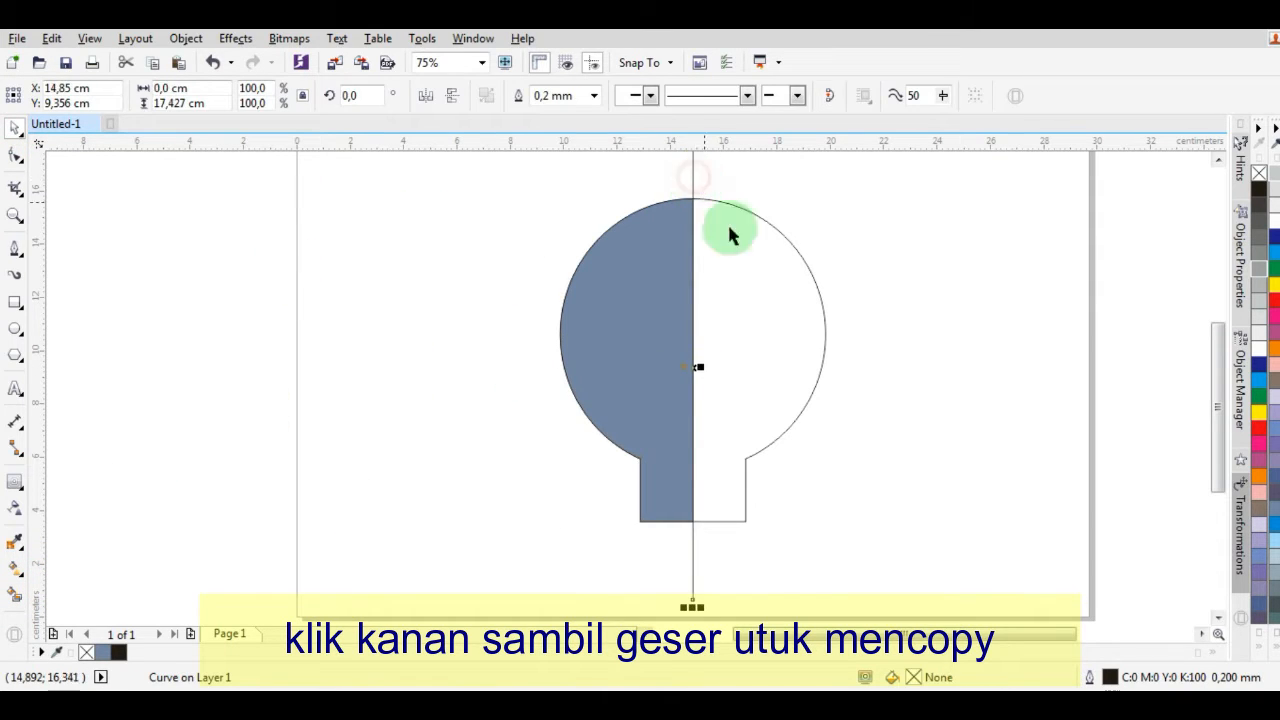
pyautogui.scroll(-2, 786, 300)
pyautogui.click(774, 297)
pyautogui.scroll(2, 755, 263)
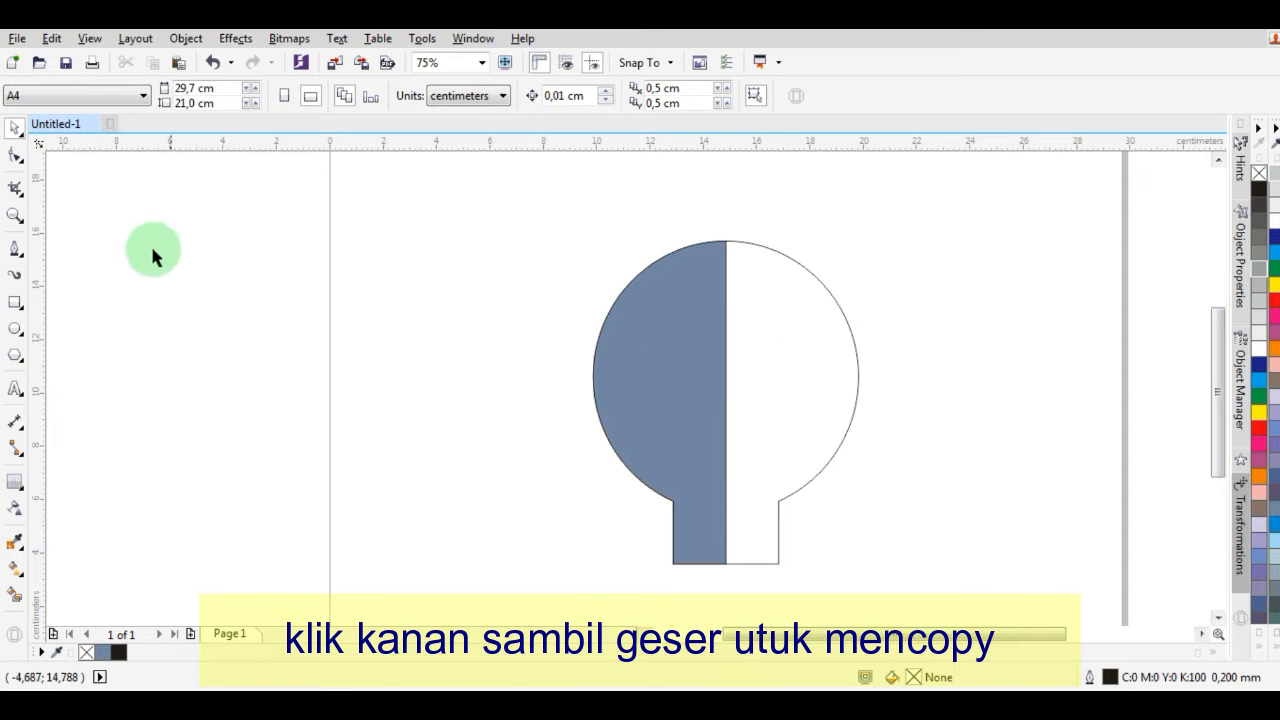
# - Draw a small circle about 0.76 cm in diameter against the inner top edge of the bulb's white half
pyautogui.click(14, 328)
pyautogui.scroll(2, 760, 243)
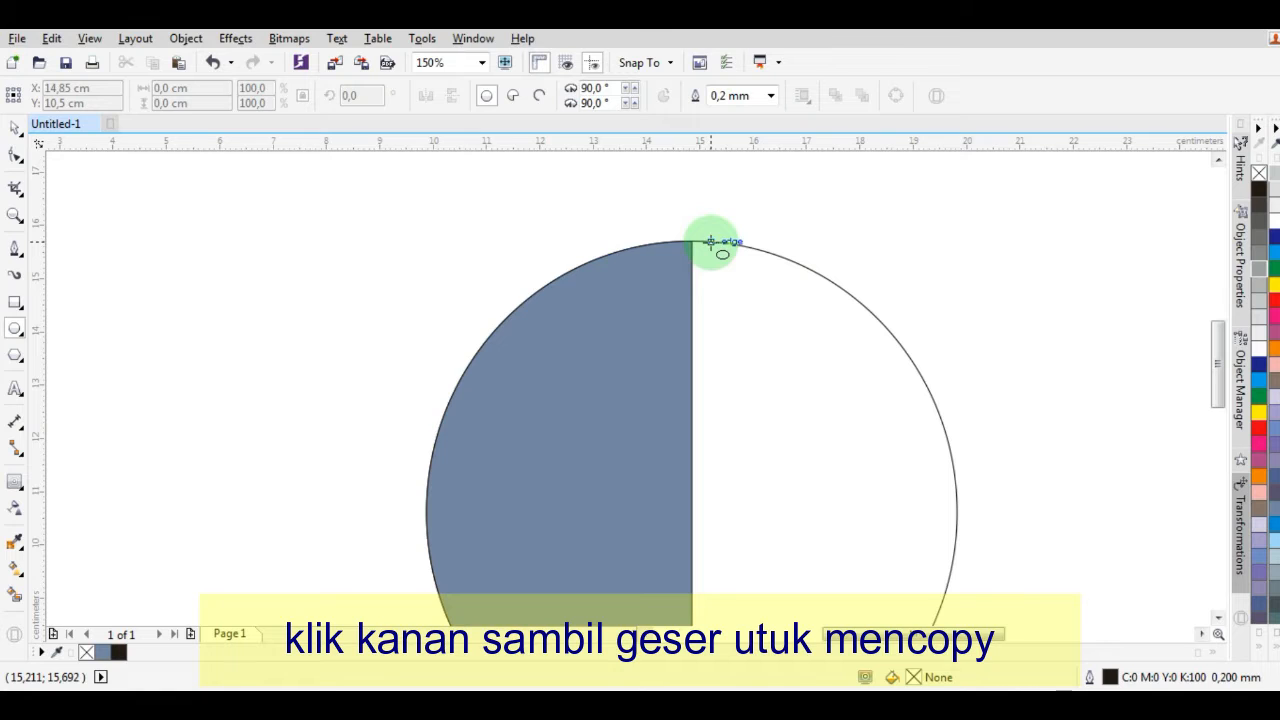
pyautogui.moveTo(710, 242); pyautogui.dragTo(737, 263)
pyautogui.click(20, 128)
pyautogui.scroll(-1, 737, 263)
pyautogui.scroll(3, 748, 264)
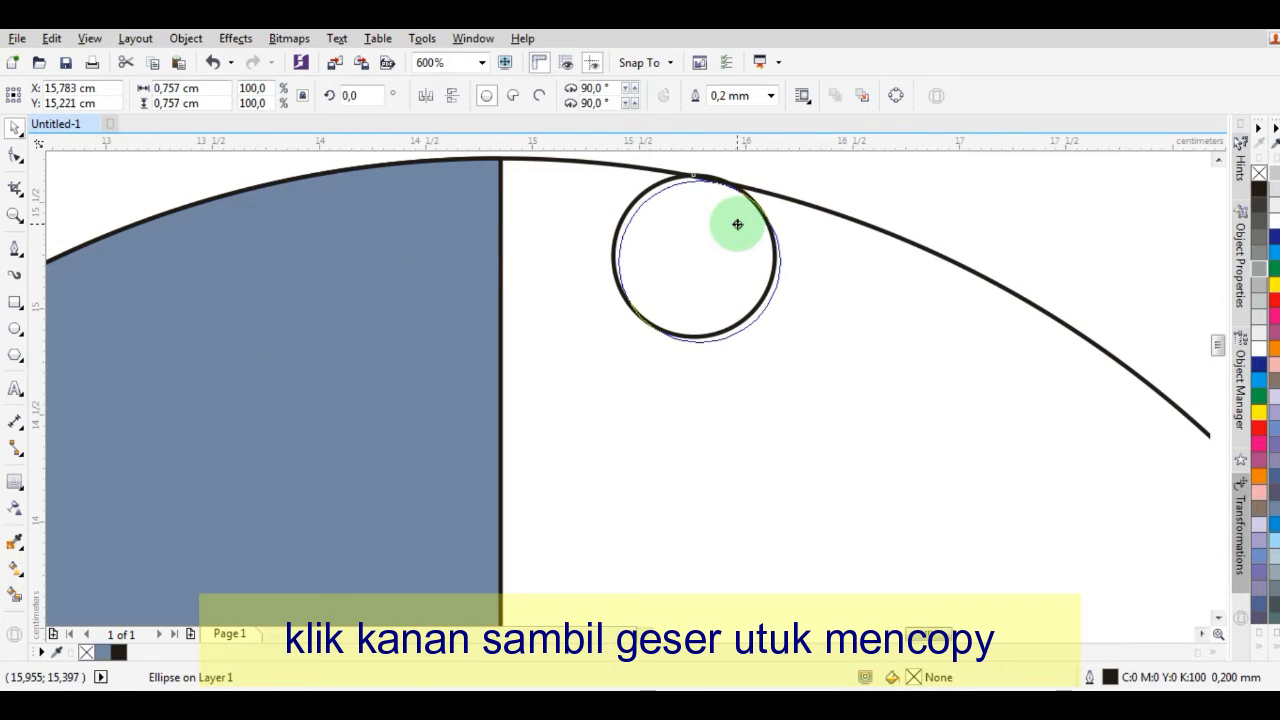
# - Copy the small circle to the inside of the bulb's upper-right curve and to its rightmost edge
pyautogui.scroll(-2, 735, 220)
pyautogui.moveTo(733, 222); pyautogui.dragTo(853, 298)
pyautogui.click(876, 329)
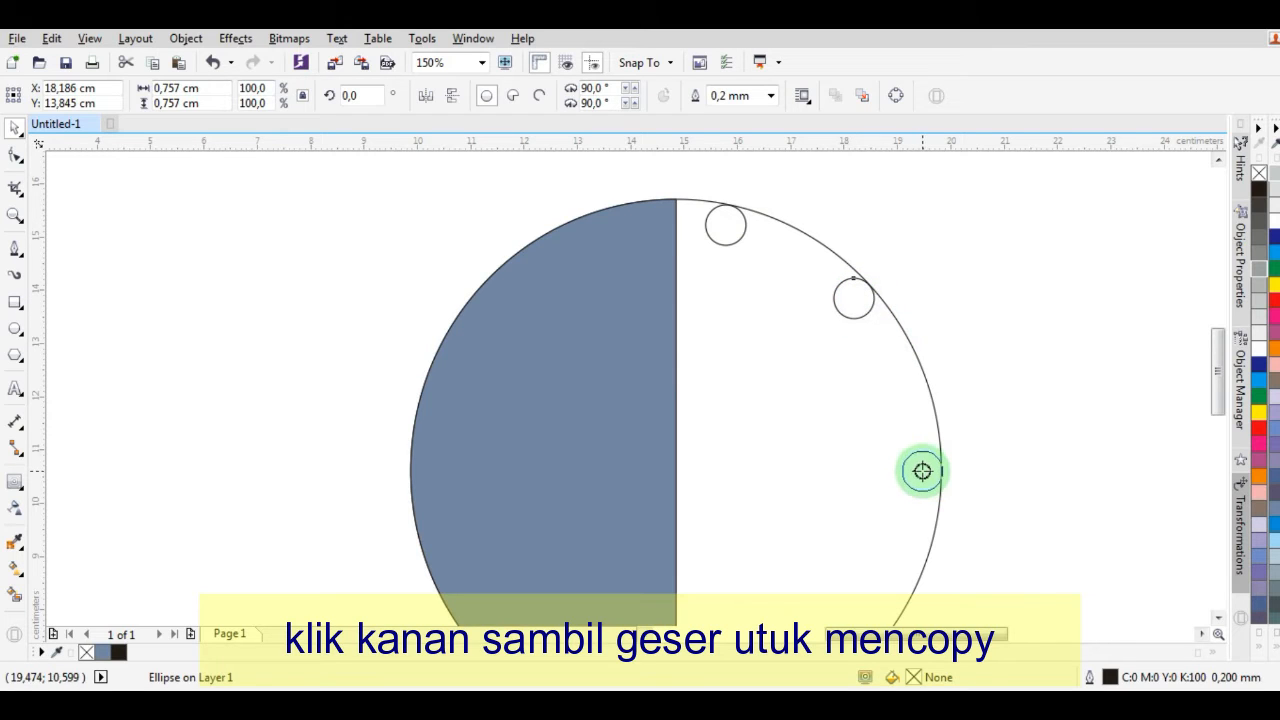
pyautogui.moveTo(922, 471); pyautogui.dragTo(922, 471)
pyautogui.click(933, 503)
# - Copy the small circle to the inside of the bulb's lower-right curve and to the corner where the neck starts
pyautogui.scroll(-3, 908, 366)
pyautogui.scroll(3, 894, 400)
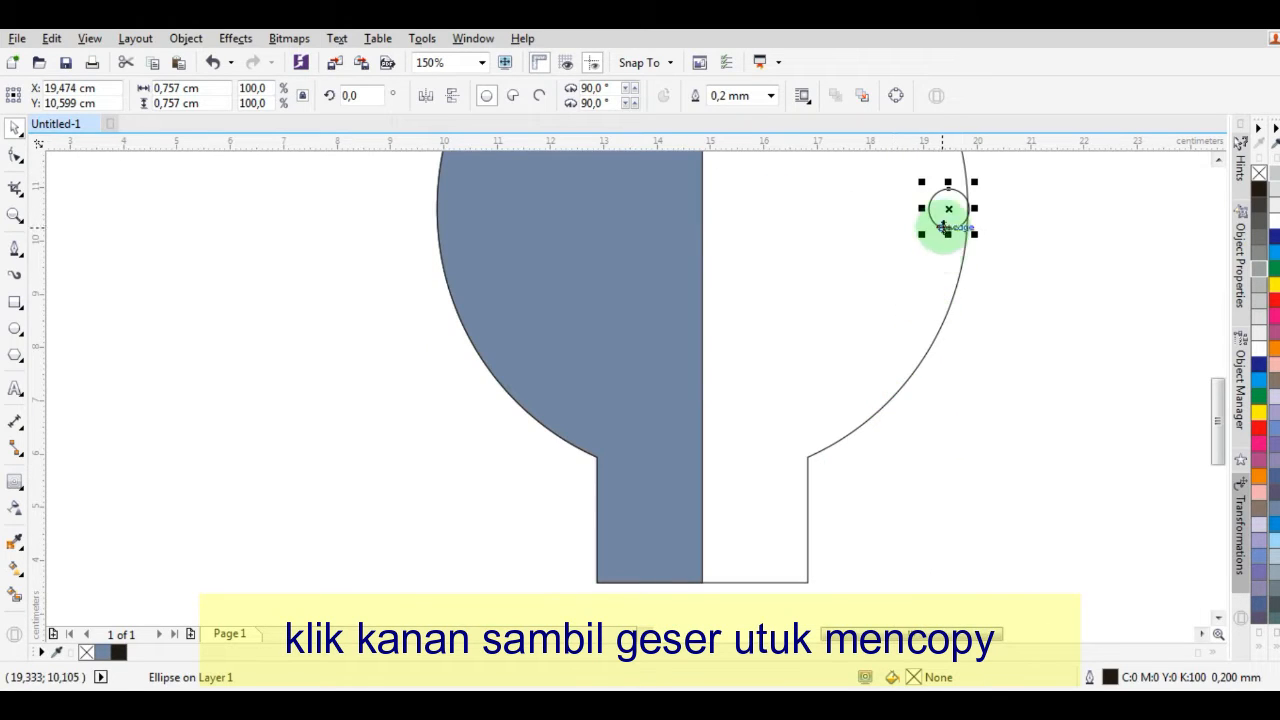
pyautogui.moveTo(945, 228); pyautogui.dragTo(901, 356)
pyautogui.click(910, 387)
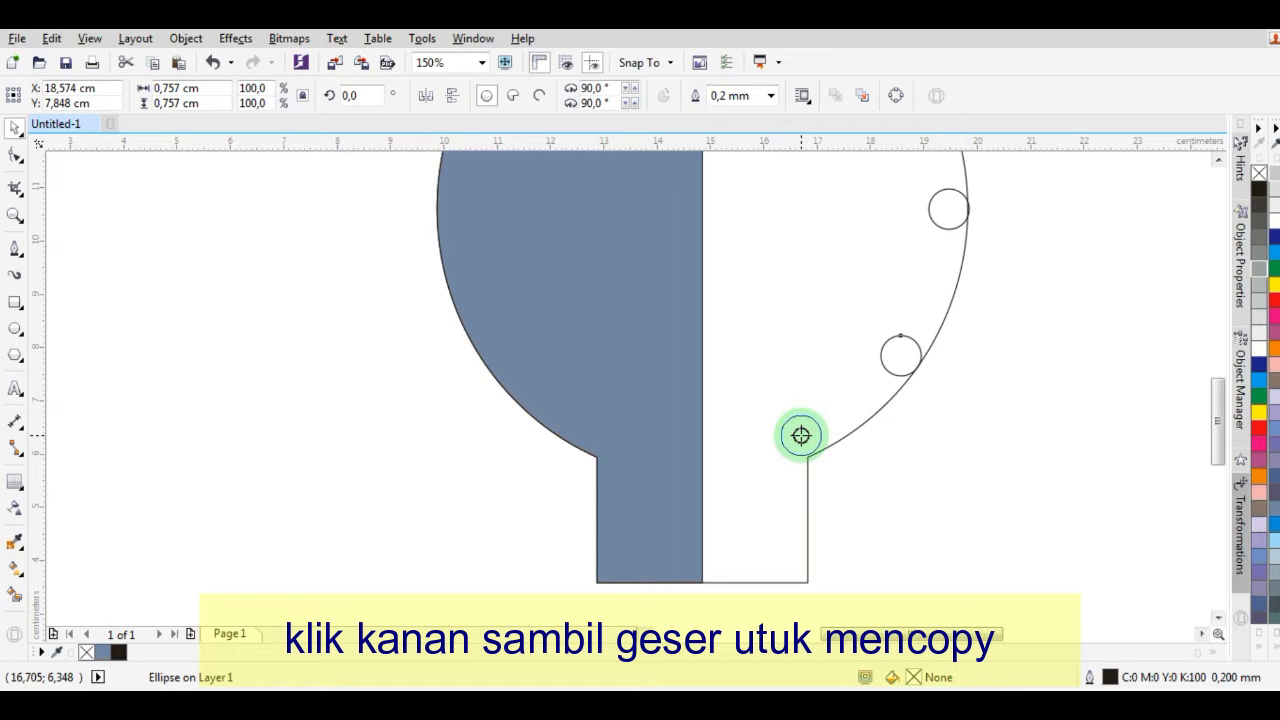
pyautogui.moveTo(804, 438); pyautogui.dragTo(811, 343)
pyautogui.click(850, 467)
# - Place a copy of the small circle inside the white half, level with the rightmost circle, and align it vertically with the topmost one
pyautogui.scroll(-1, 848, 474)
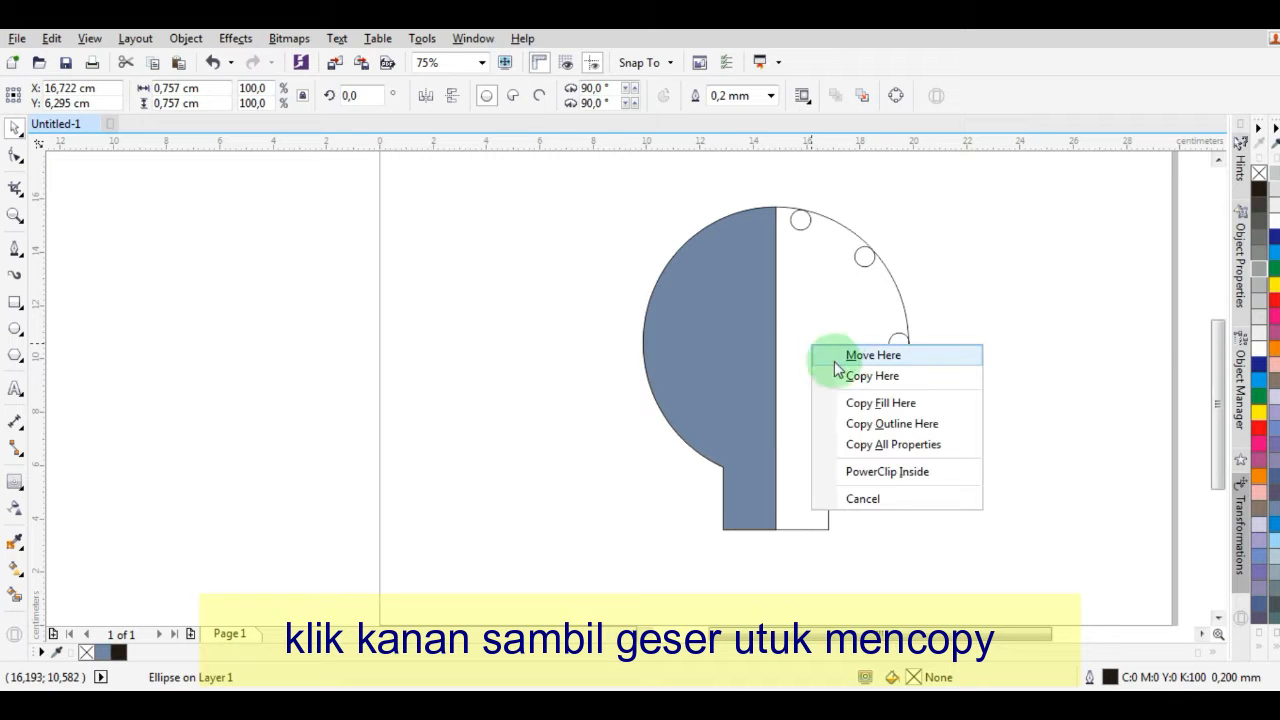
pyautogui.click(846, 377)
pyautogui.click(1003, 403)
pyautogui.moveTo(845, 185); pyautogui.dragTo(751, 381)
pyautogui.click(960, 449)
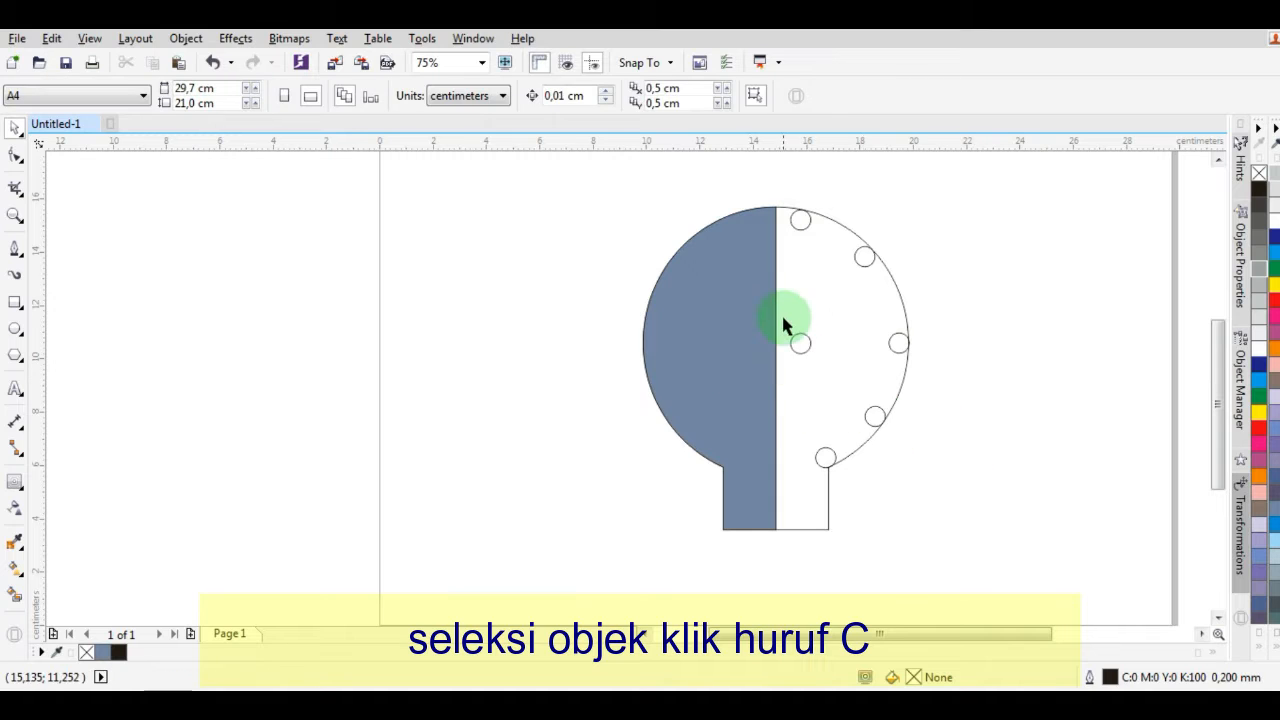
# - Align the small circle at the neck corner vertically with the inner circle above it
pyautogui.scroll(2, 781, 312)
pyautogui.scroll(-2, 869, 489)
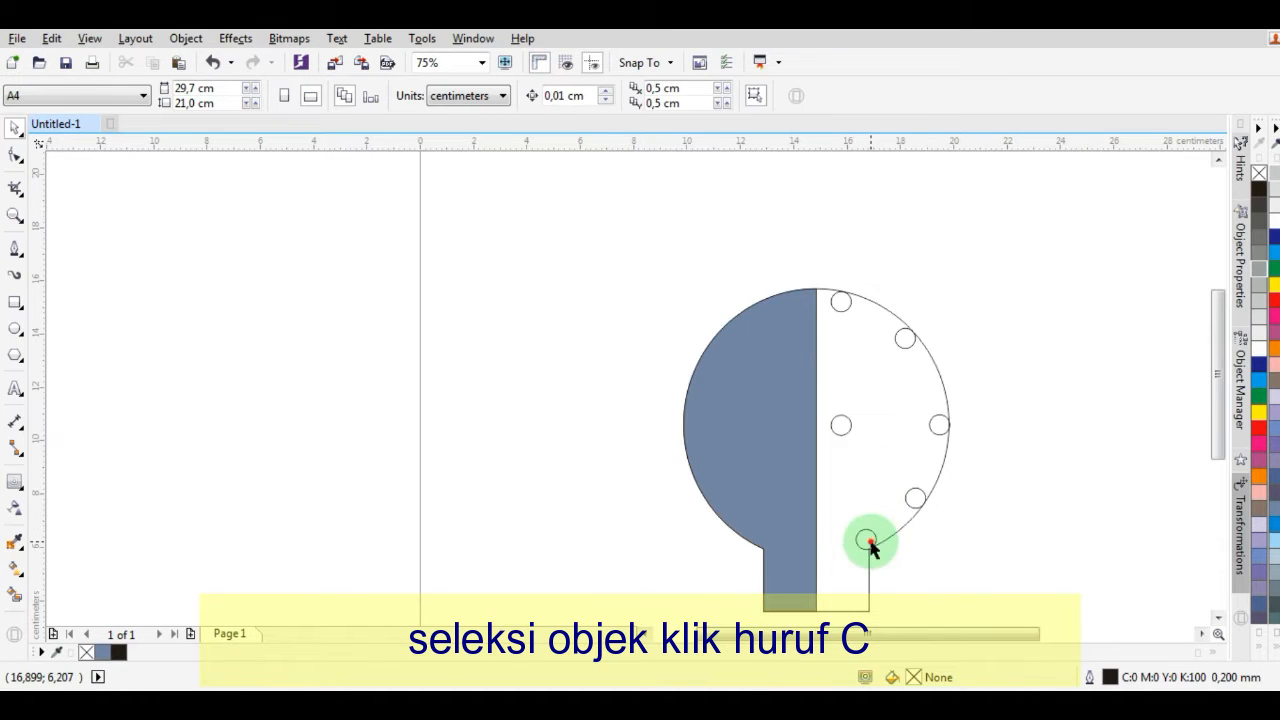
pyautogui.click(867, 539)
pyautogui.keyDown('shift'); pyautogui.click(840, 424); pyautogui.keyUp('shift')
pyautogui.click(1000, 530)
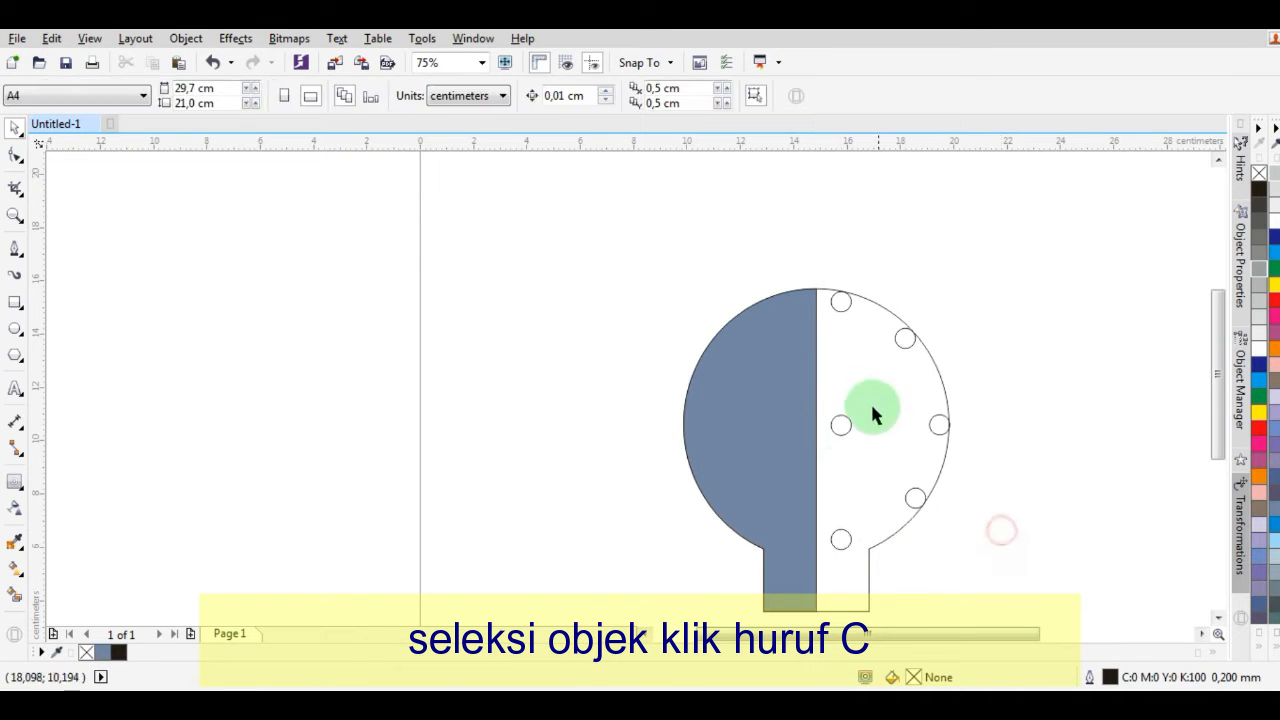
# - Align the inner small circle and the rightmost one on the same horizontal level
pyautogui.scroll(-2, 890, 422)
pyautogui.scroll(4, 997, 470)
pyautogui.moveTo(1020, 303); pyautogui.dragTo(695, 428)
pyautogui.click(1007, 428)
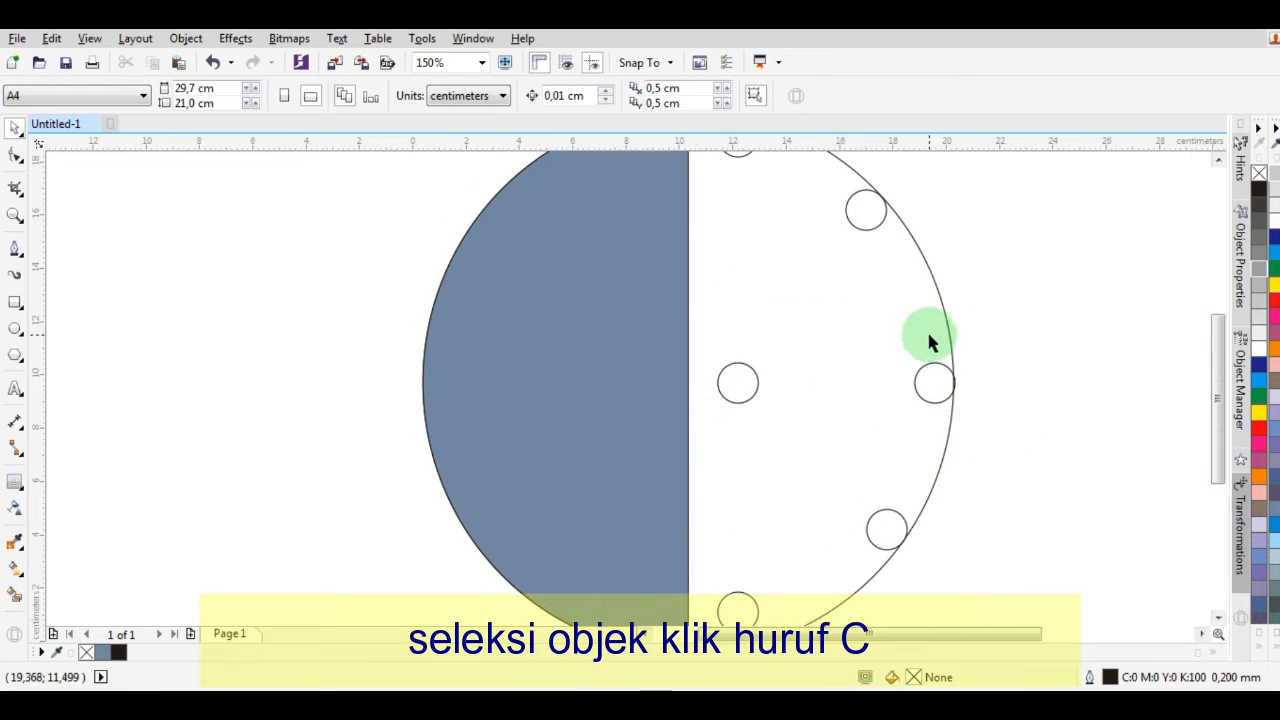
# - Align the lower-right small circle vertically with the upper-right one
pyautogui.scroll(-2, 914, 429)
pyautogui.scroll(4, 900, 450)
pyautogui.click(899, 442)
pyautogui.scroll(-2, 899, 442)
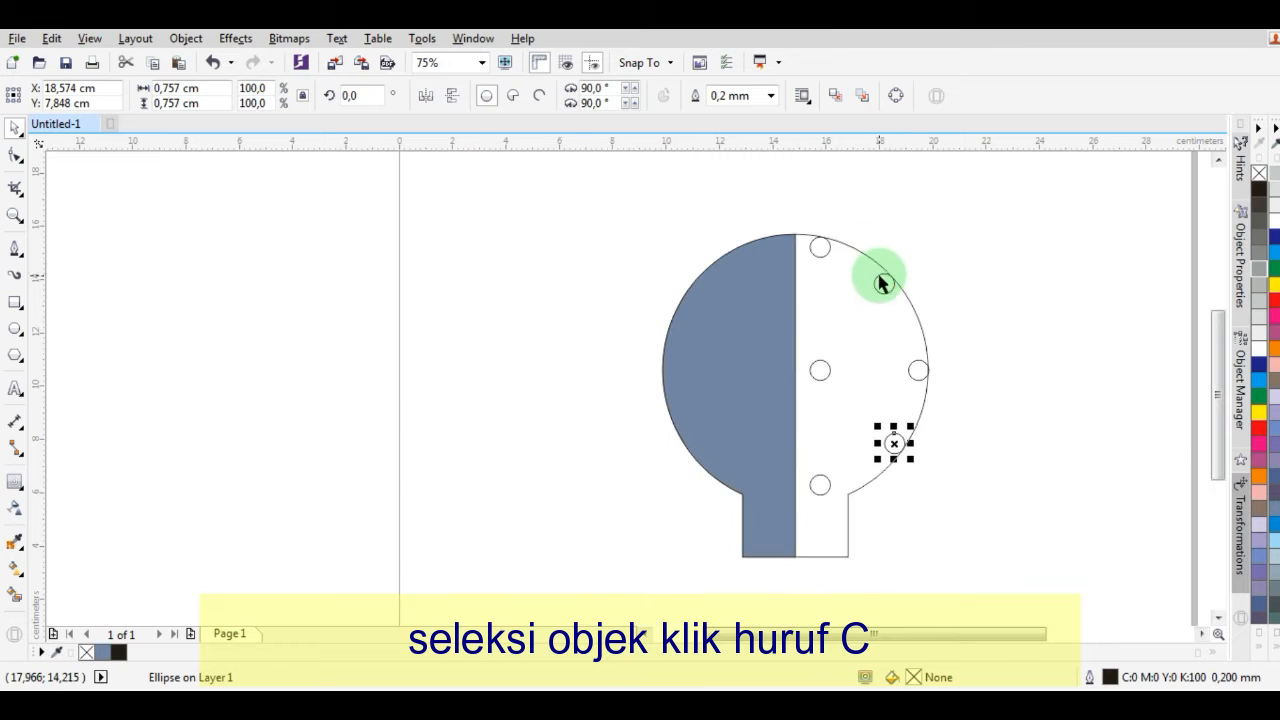
pyautogui.keyDown('shift'); pyautogui.click(884, 283); pyautogui.keyUp('shift')
pyautogui.click(1035, 430)
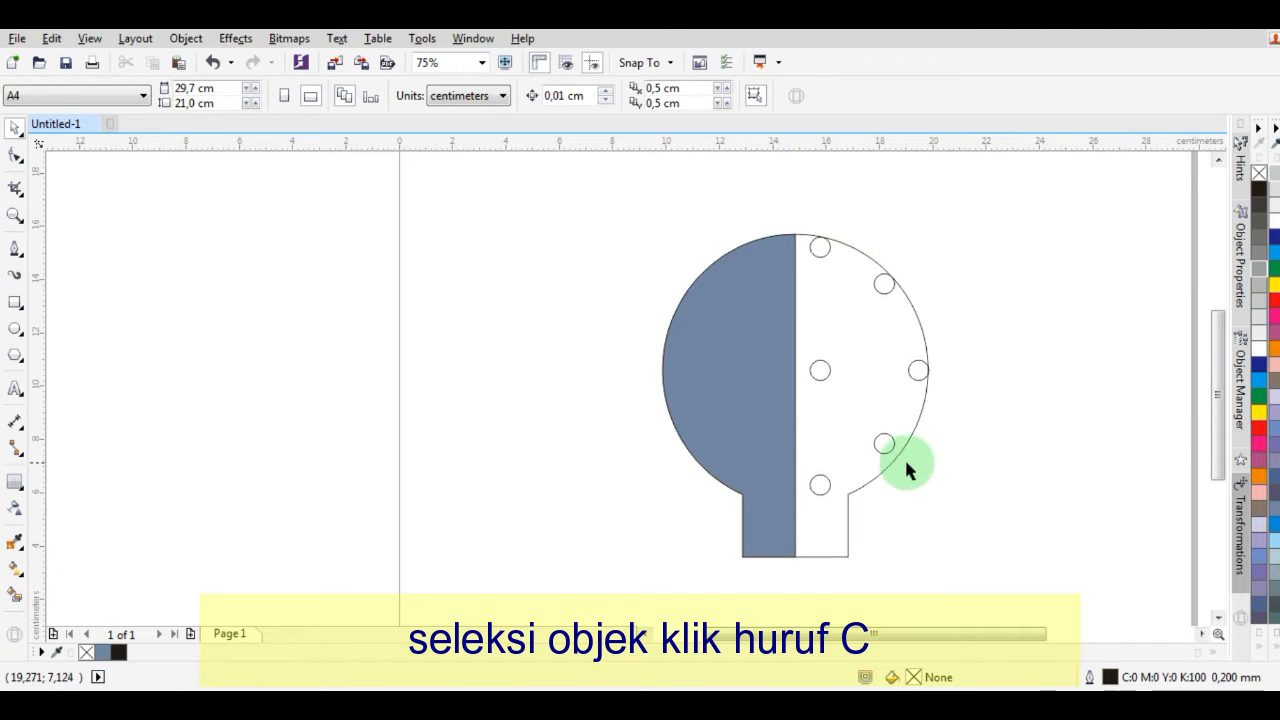
# - Move the lower-right small circle down against the bulb's curve and realign it vertically with the upper-right circle
pyautogui.scroll(4, 906, 467)
pyautogui.moveTo(888, 446)
pyautogui.mouseDown()
pyautogui.moveTo(860, 466)
pyautogui.moveTo(877, 447)
pyautogui.mouseUp()
pyautogui.scroll(-1, 885, 472)
pyautogui.scroll(-2, 905, 400)
pyautogui.press('c')
pyautogui.click(969, 449)
# - Nudge the rightmost small circle 0.01 cm to the left against the bulb's curve
pyautogui.scroll(2, 924, 374)
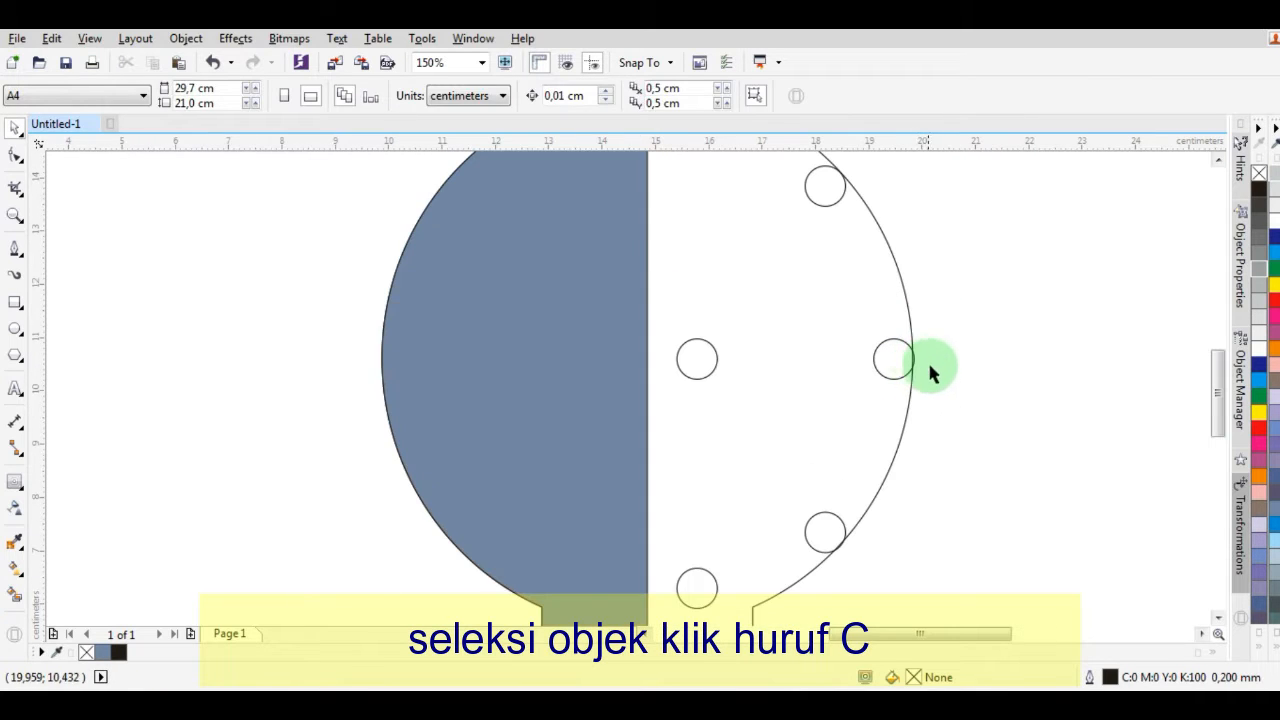
pyautogui.click(903, 359)
pyautogui.scroll(2, 908, 356)
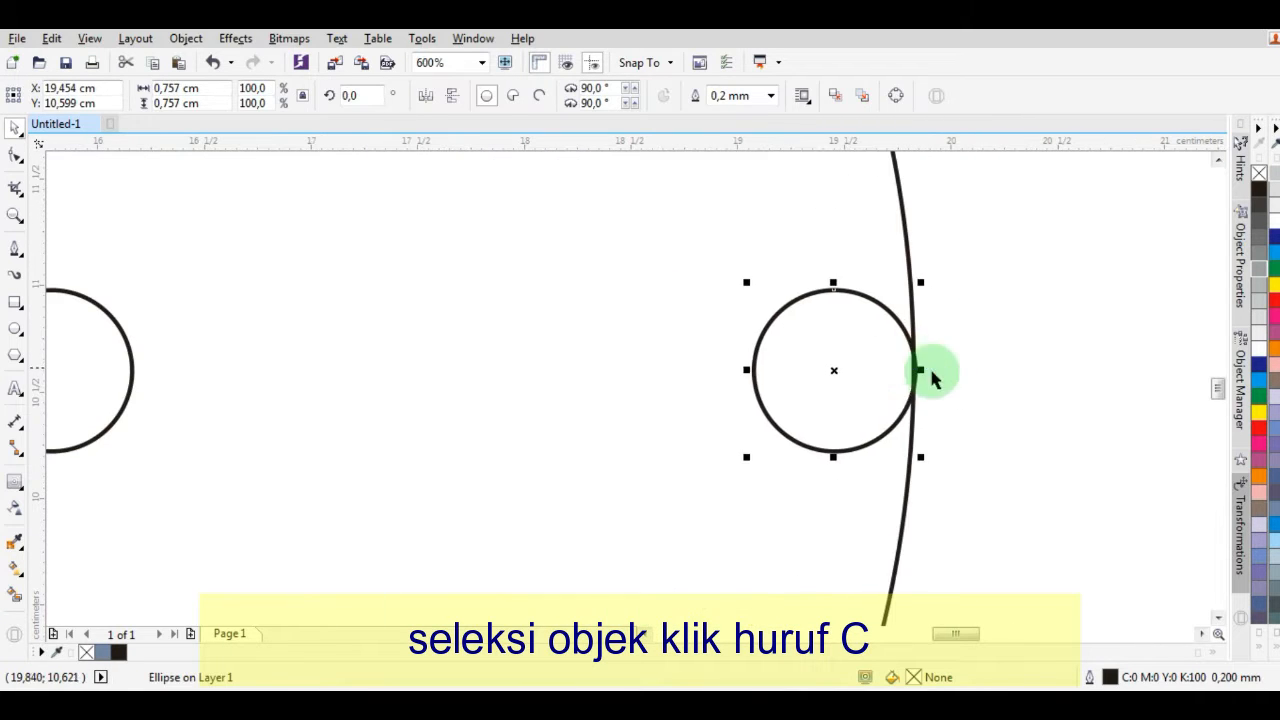
pyautogui.scroll(-2, 950, 400)
# - Check the upper-right circle against the bulb's curve and nudge the lower-right circle slightly up and to the left
pyautogui.scroll(2, 885, 250)
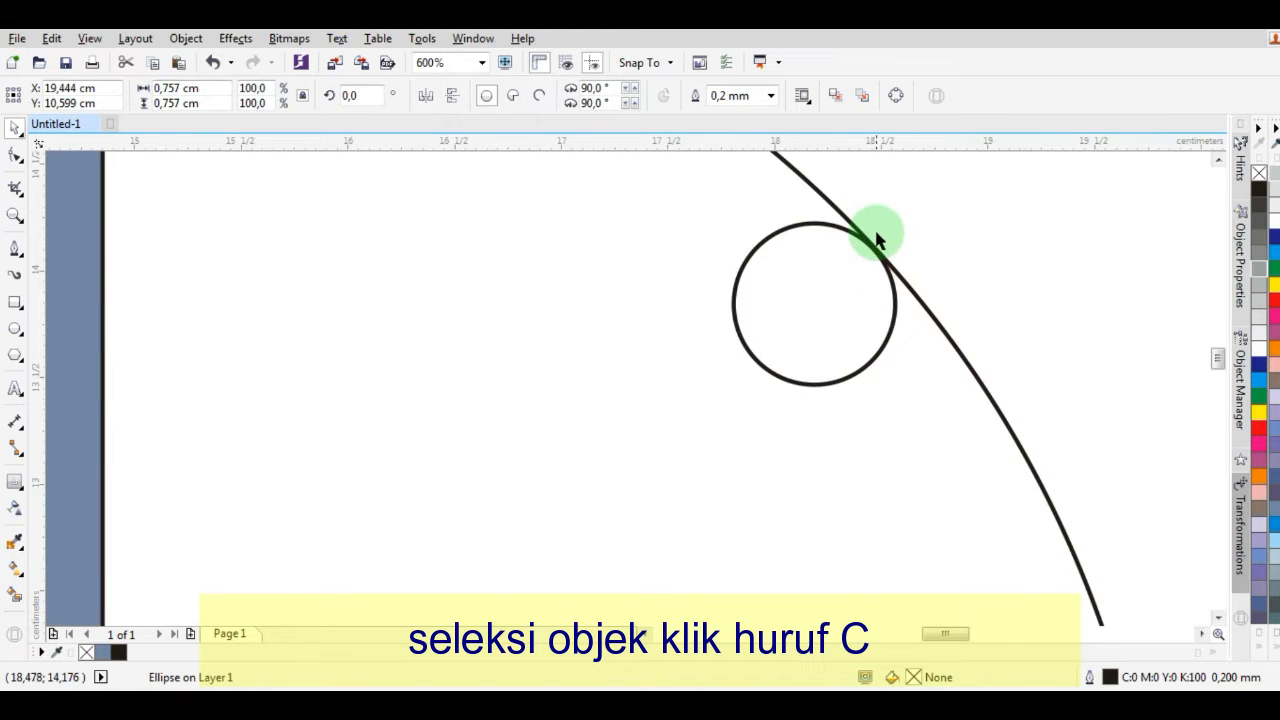
pyautogui.scroll(-2, 876, 233)
pyautogui.scroll(-1, 886, 577)
pyautogui.scroll(4, 873, 599)
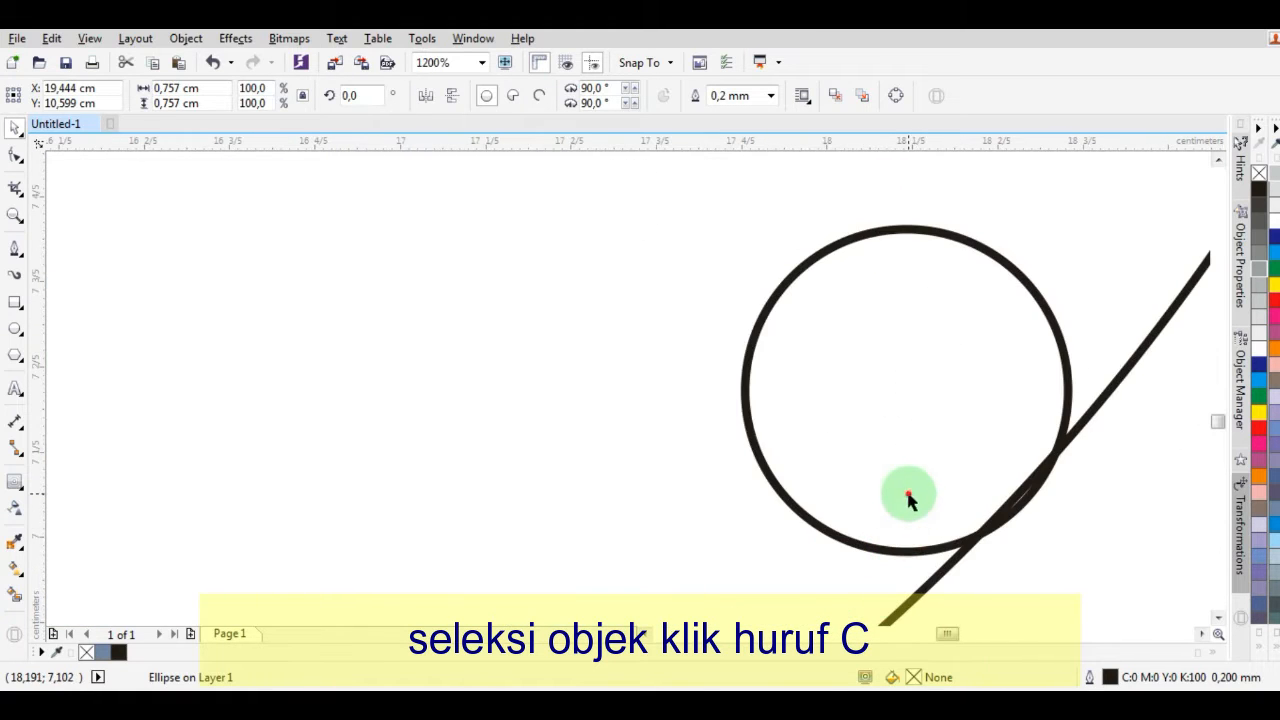
pyautogui.click(908, 500)
pyautogui.scroll(-3, 910, 495)
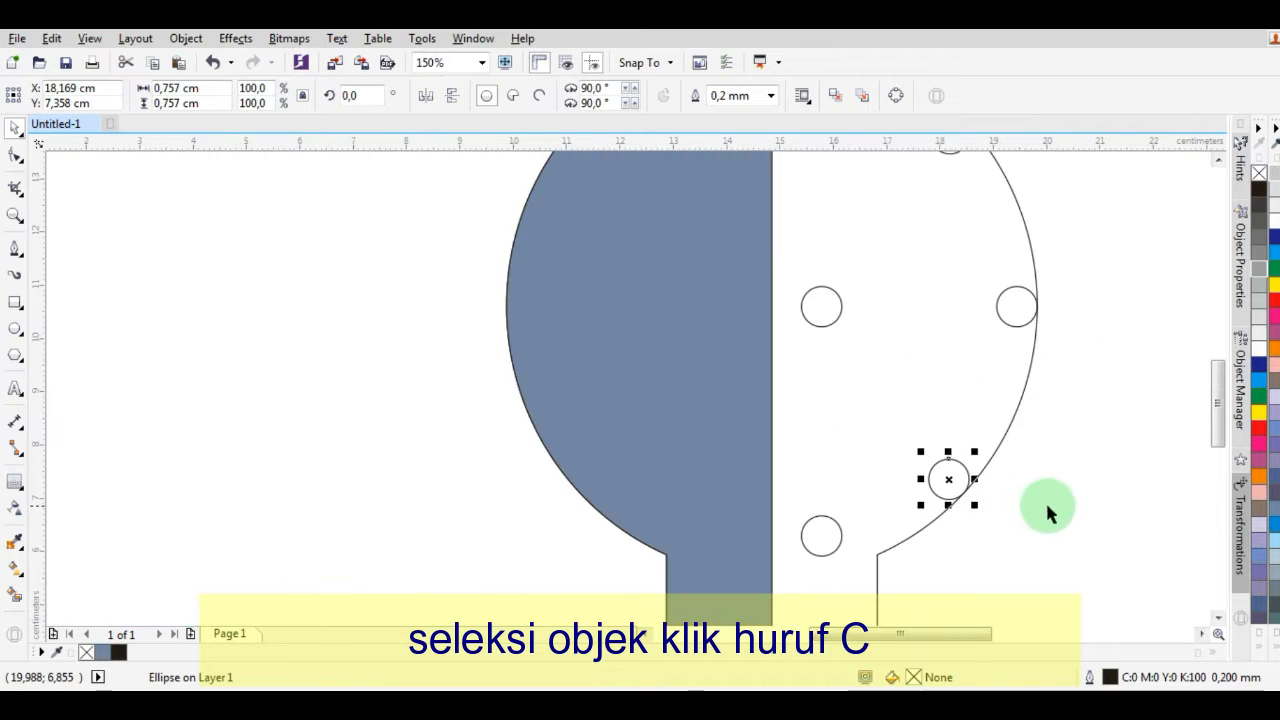
pyautogui.click(1049, 513)
pyautogui.scroll(-1, 868, 475)
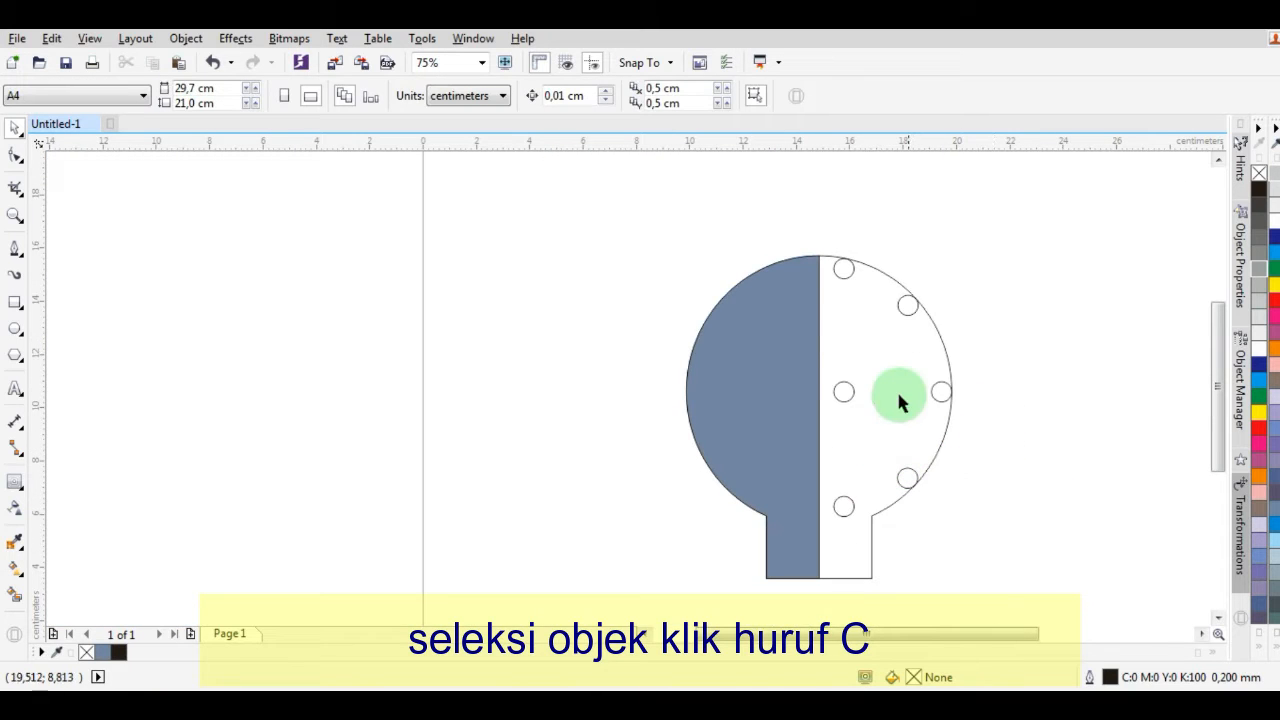
# - Delete the full bulb outline, keeping the blue-grey left half and the small circles
pyautogui.scroll(-1, 903, 430)
pyautogui.scroll(1, 890, 500)
pyautogui.click(876, 545)
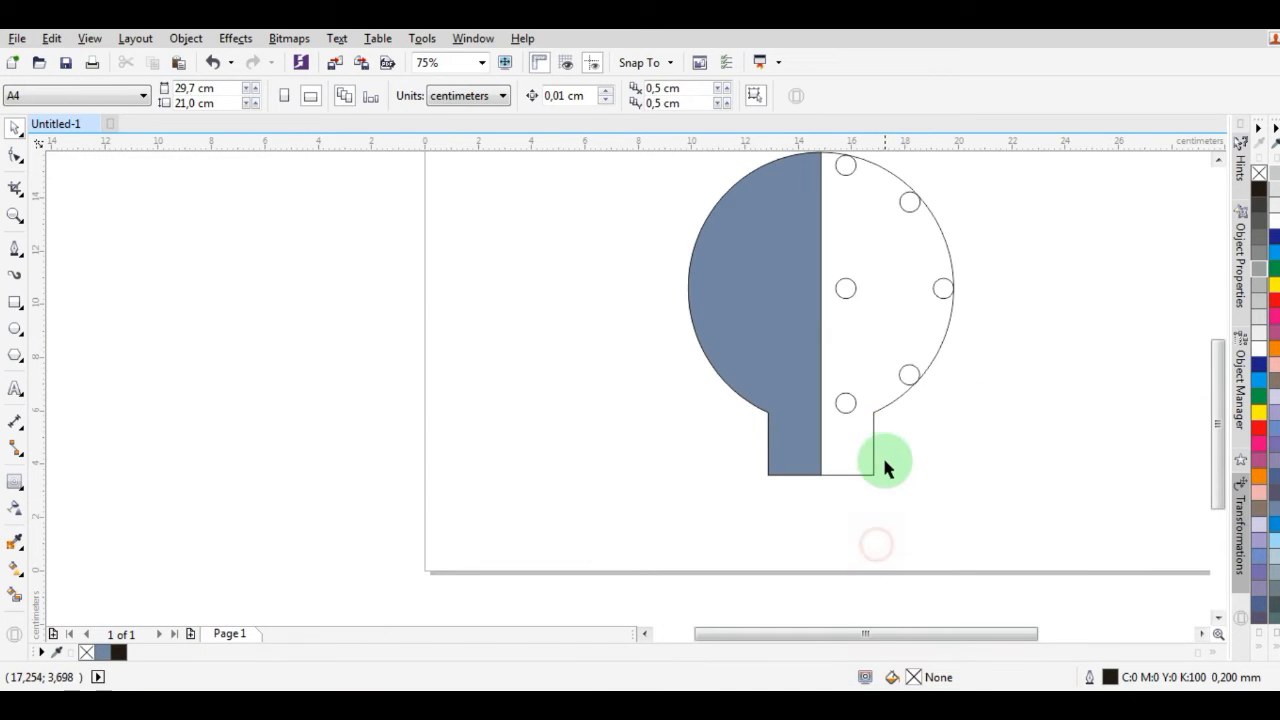
pyautogui.click(884, 399)
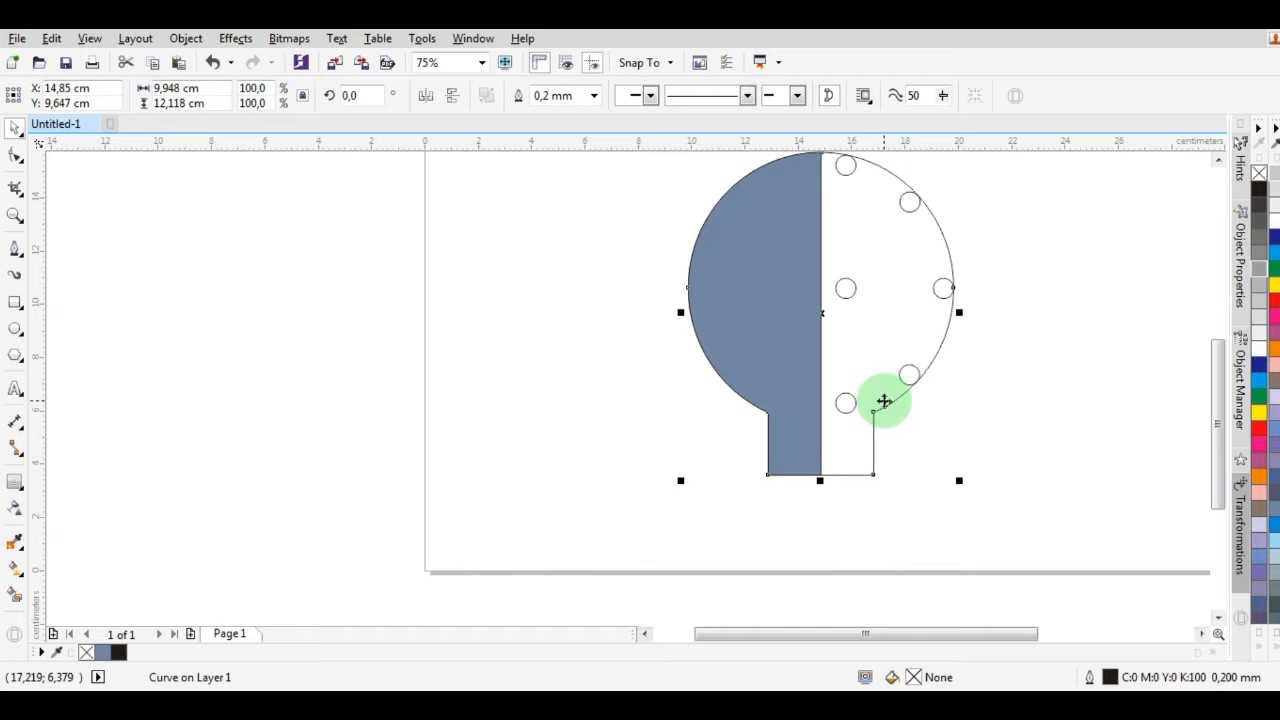
pyautogui.press('Delete')
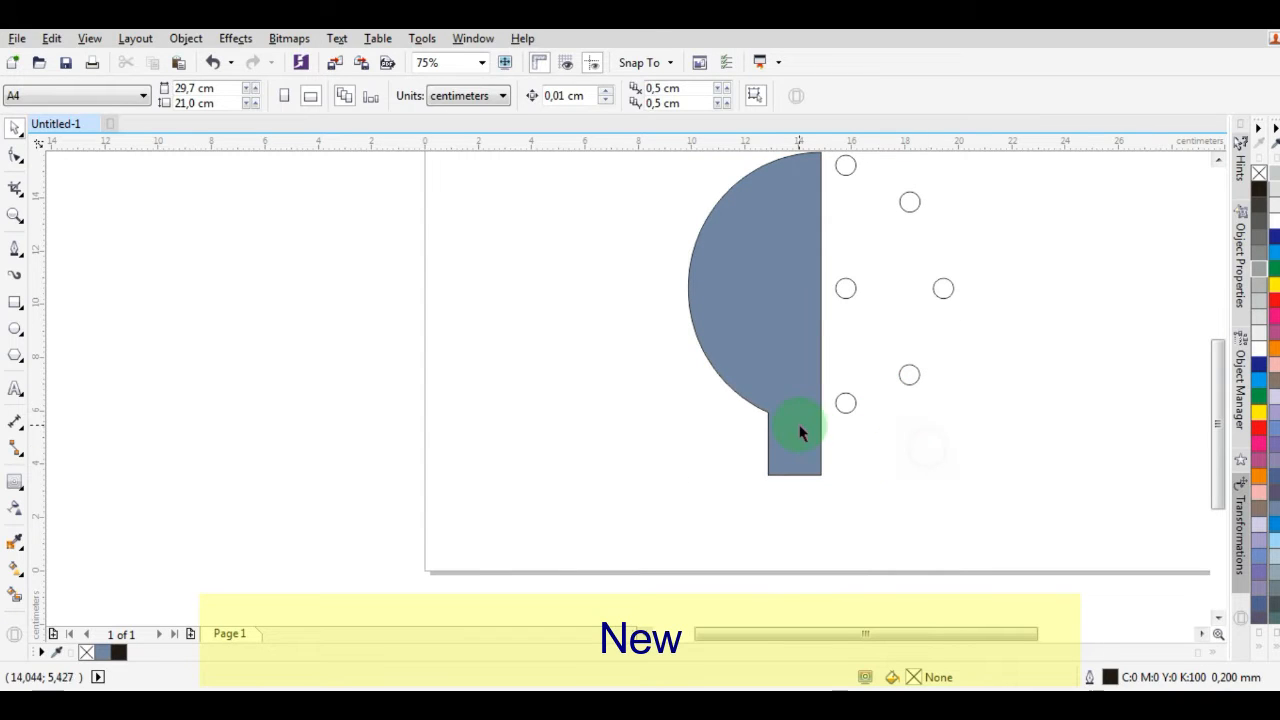
# - Draw a vertical Pen line about 3.87 cm long from the bottom of the top inner circle to the top of the middle one
pyautogui.scroll(-1, 787, 432)
pyautogui.scroll(1, 865, 390)
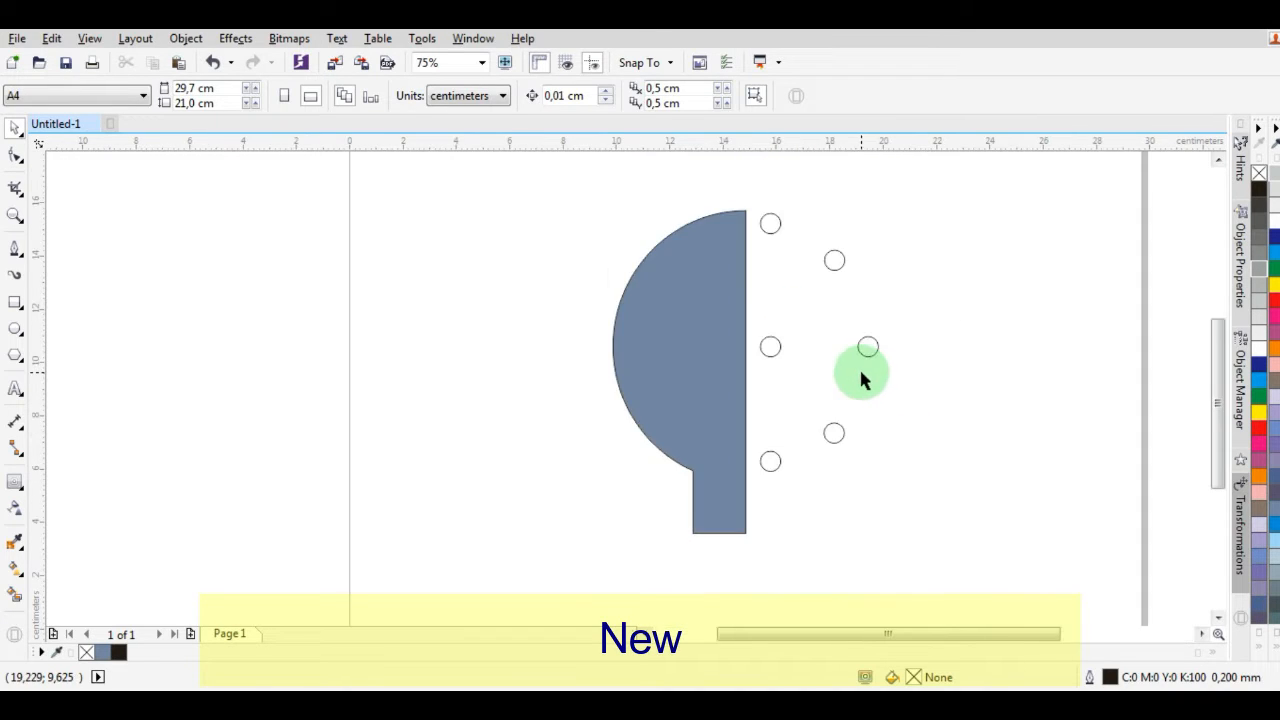
pyautogui.scroll(-1, 863, 371)
pyautogui.click(15, 247)
pyautogui.scroll(2, 848, 323)
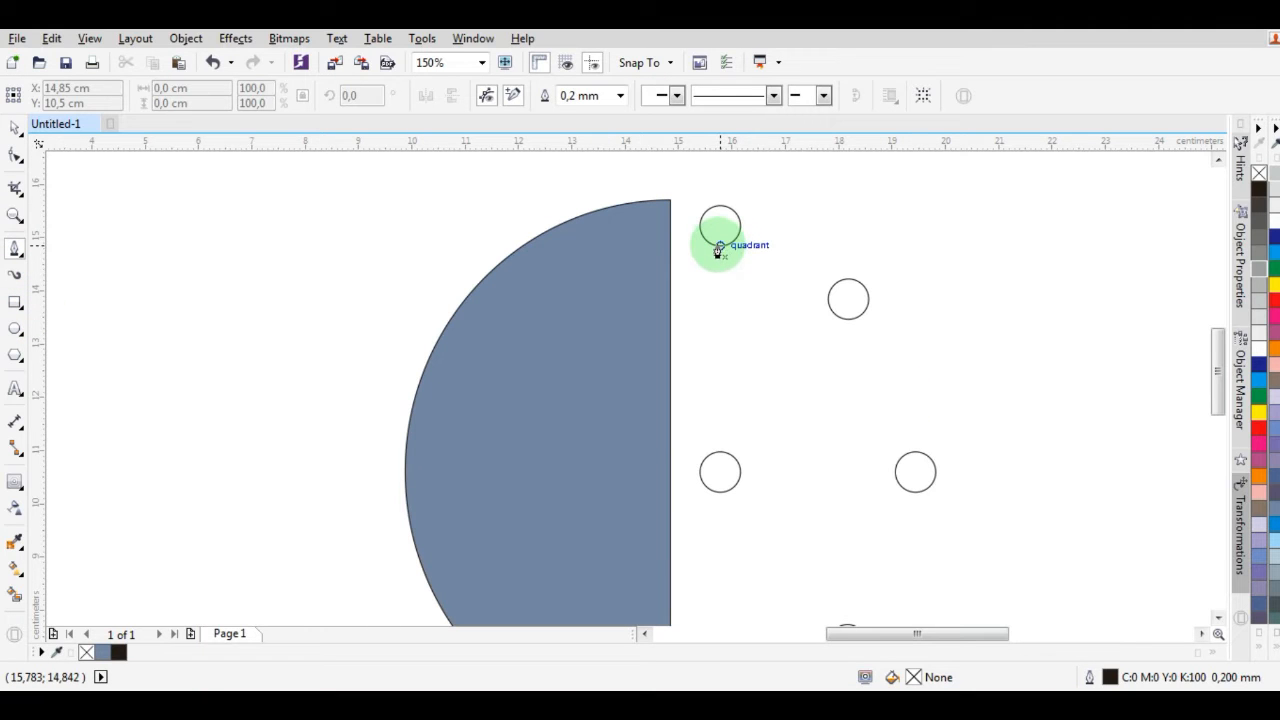
pyautogui.click(720, 246)
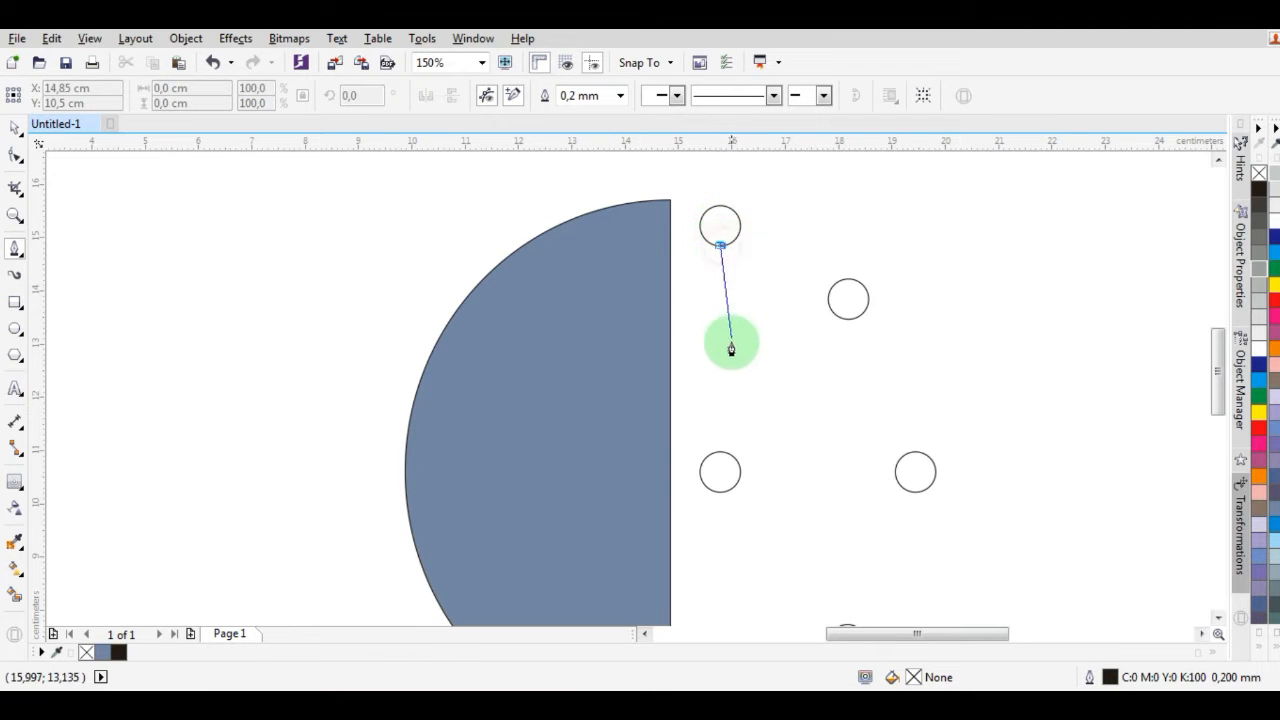
pyautogui.click(720, 452)
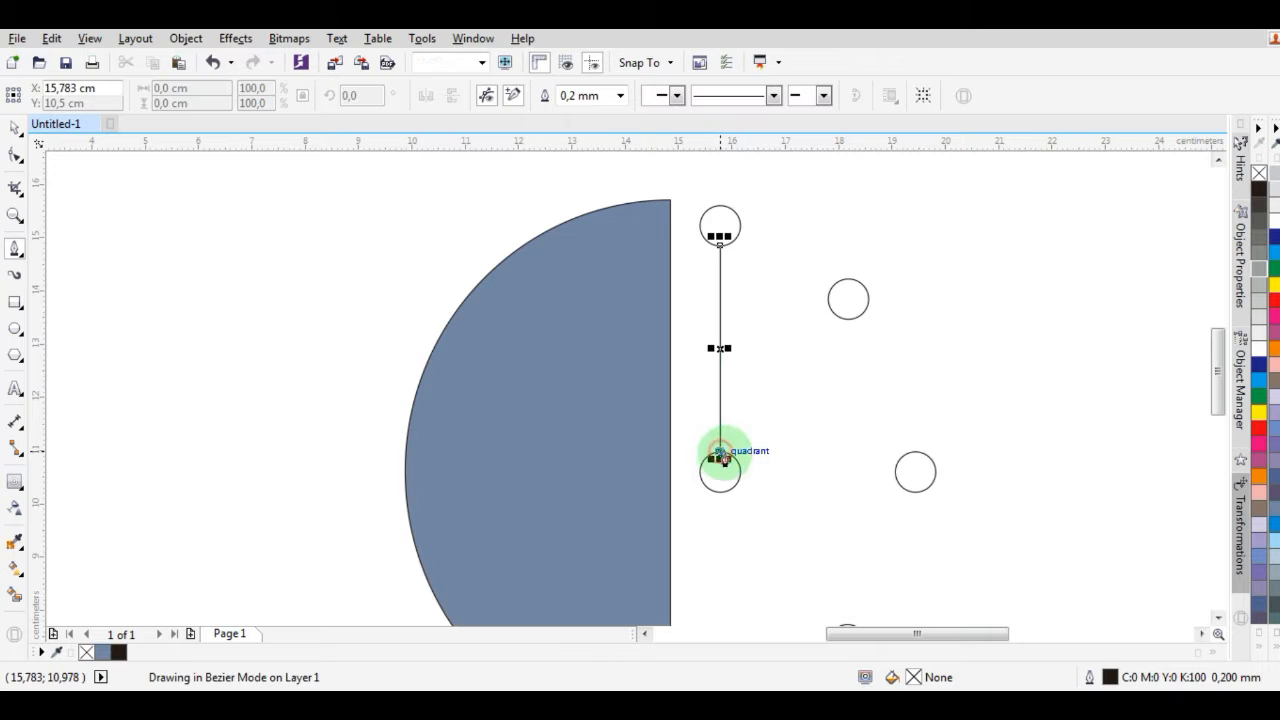
pyautogui.press('space')
pyautogui.scroll(-1, 760, 449)
pyautogui.scroll(1, 735, 520)
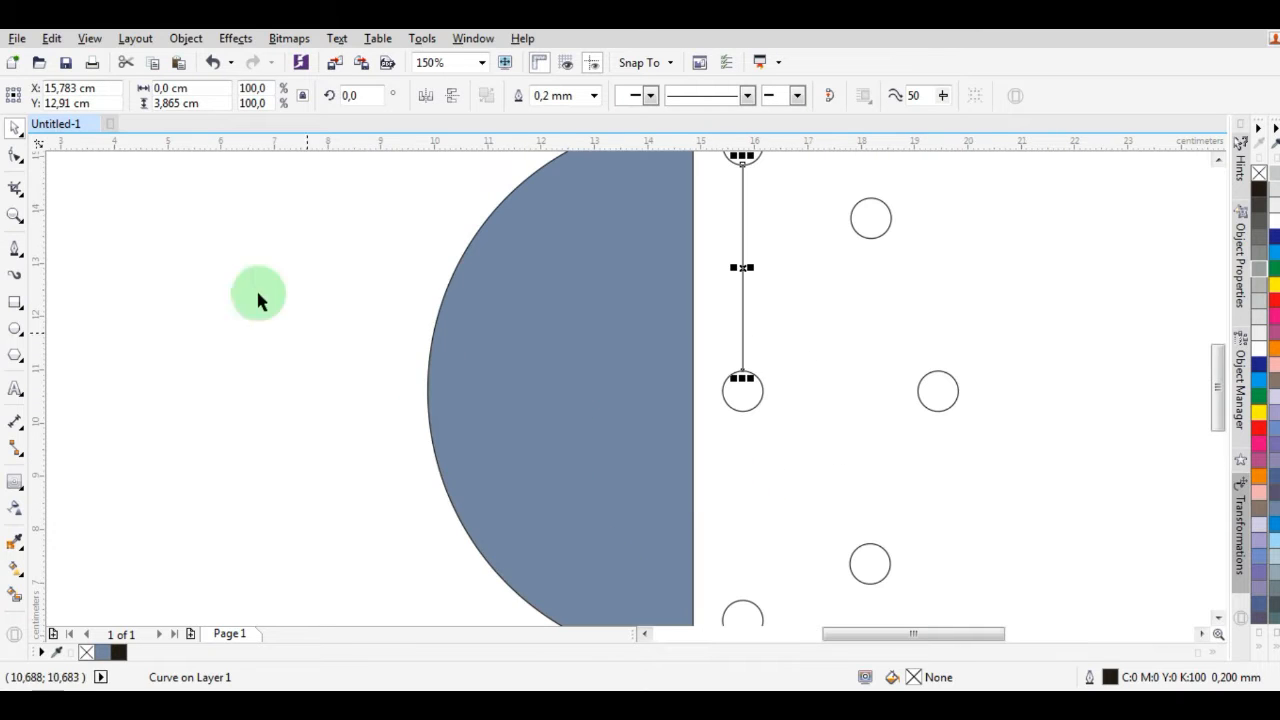
# - Draw a vertical line about 3.55 cm long from the bottom of the middle inner circle to the top of the lowest one
pyautogui.click(14, 248)
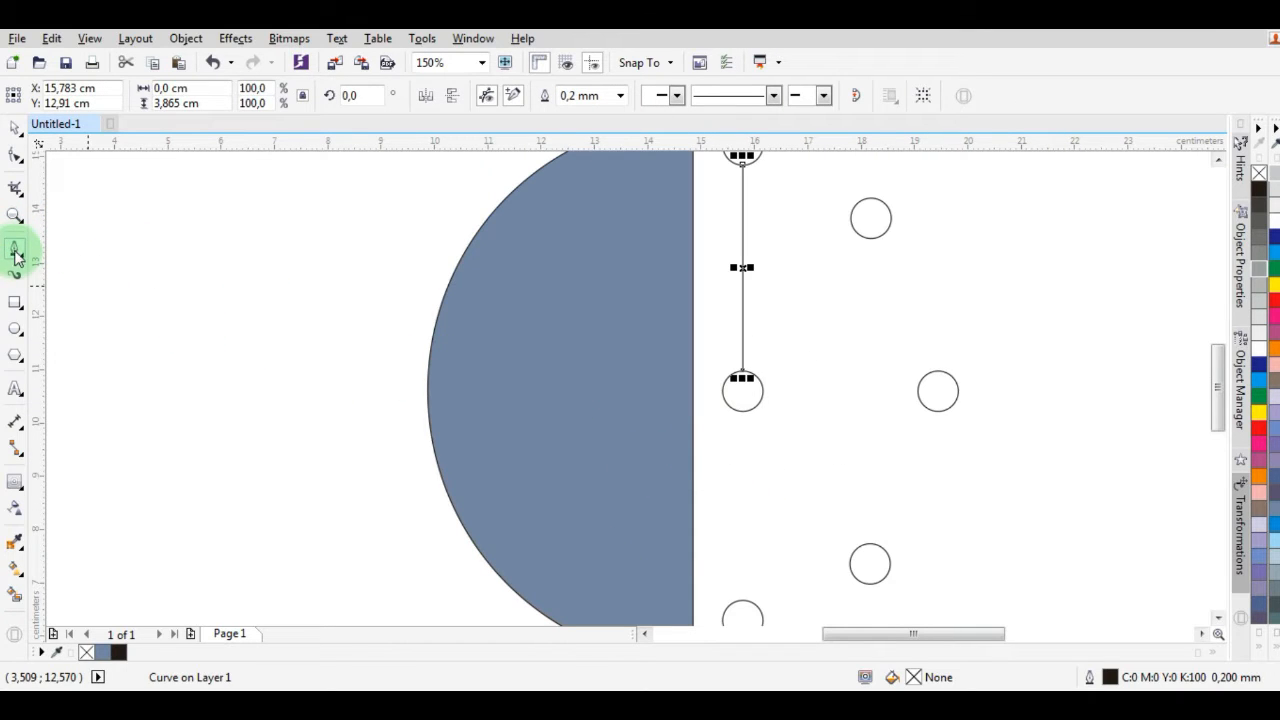
pyautogui.click(742, 416)
pyautogui.scroll(-1, 743, 514)
pyautogui.scroll(3, 747, 512)
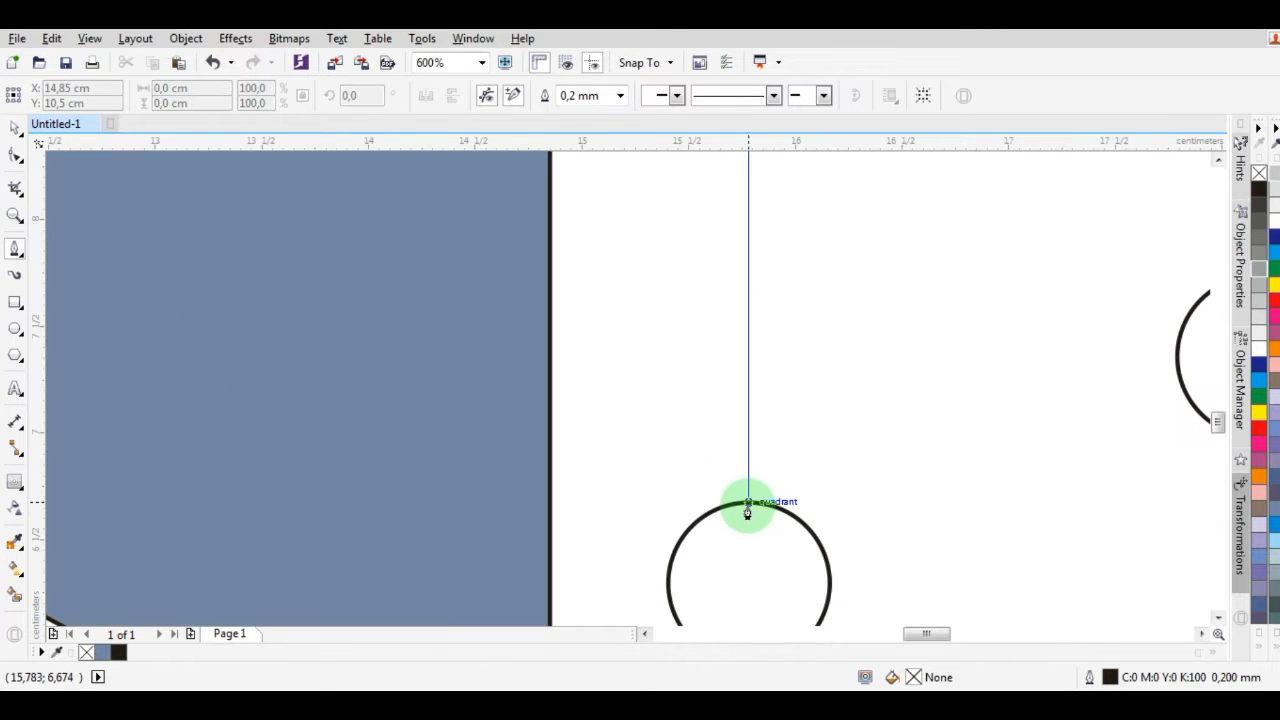
pyautogui.doubleClick(747, 512)
pyautogui.scroll(-2, 749, 509)
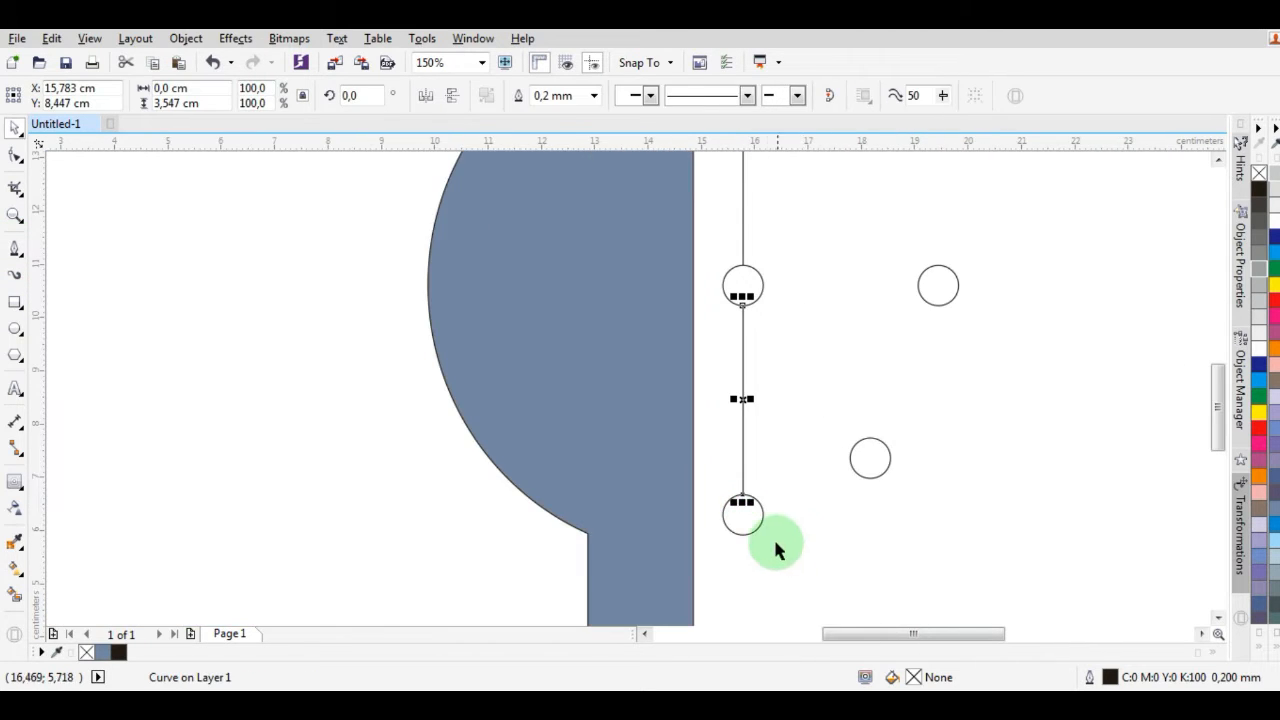
# - Connect the top inner circle to the upper-right circle with a straight diagonal line, about 1.72 cm wide and 1.08 cm high
pyautogui.click(15, 248)
pyautogui.scroll(-1, 791, 471)
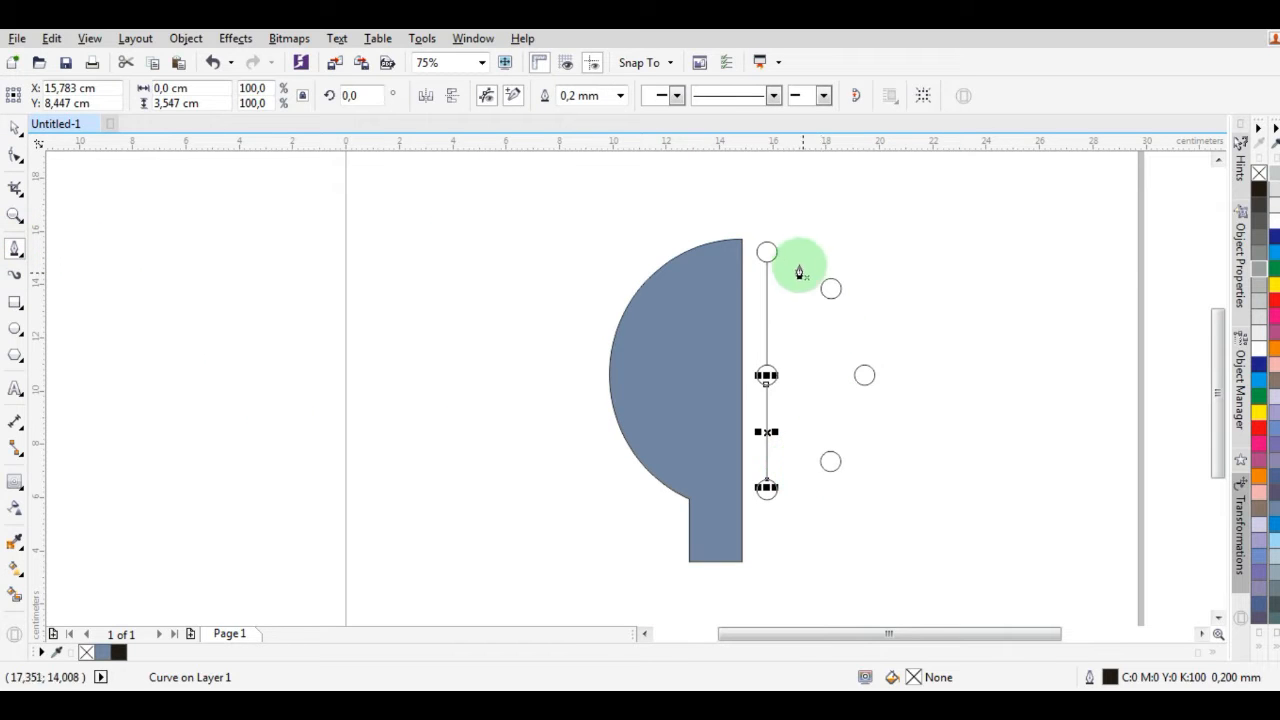
pyautogui.scroll(2, 764, 265)
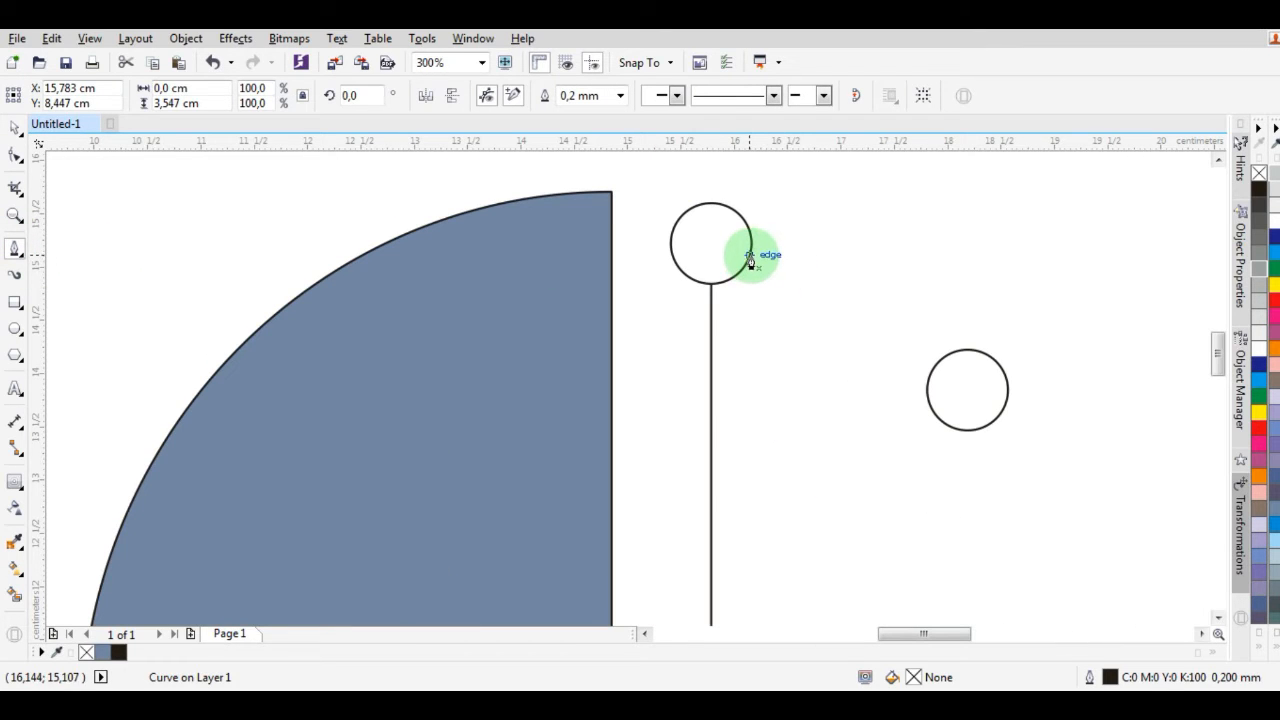
pyautogui.click(750, 255)
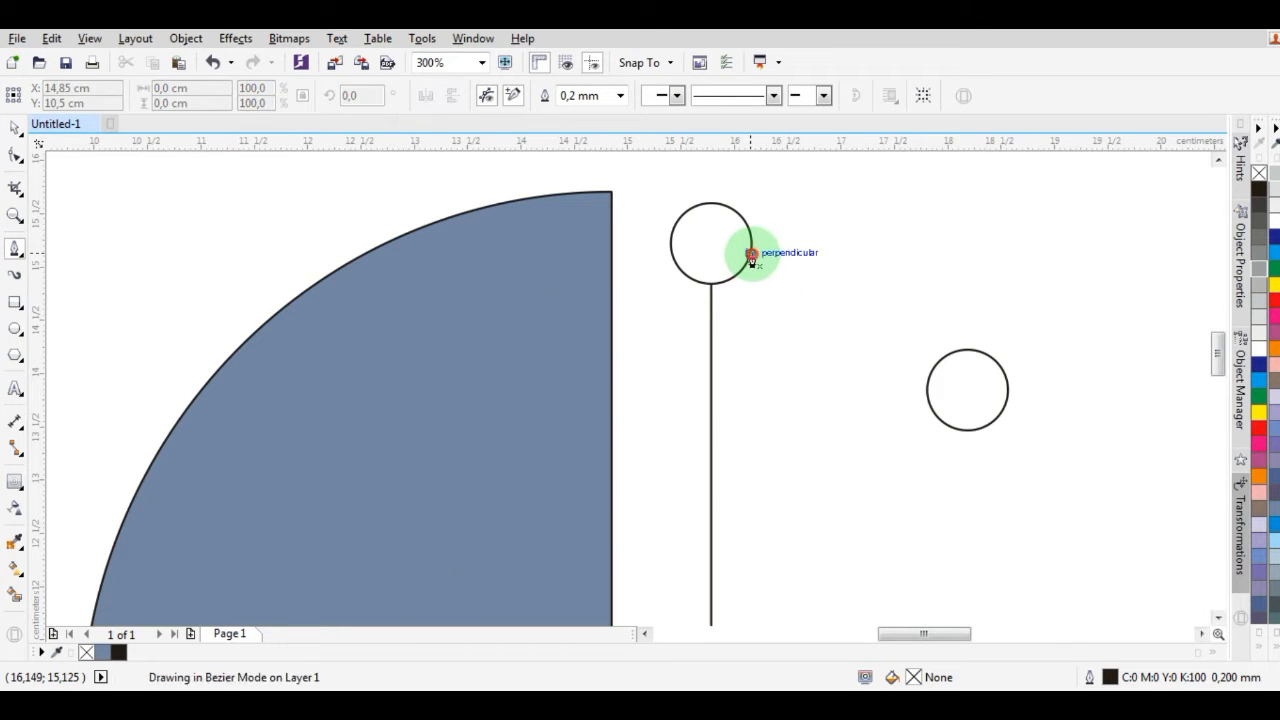
pyautogui.doubleClick(929, 372)
pyautogui.scroll(-1, 834, 377)
pyautogui.press('space')
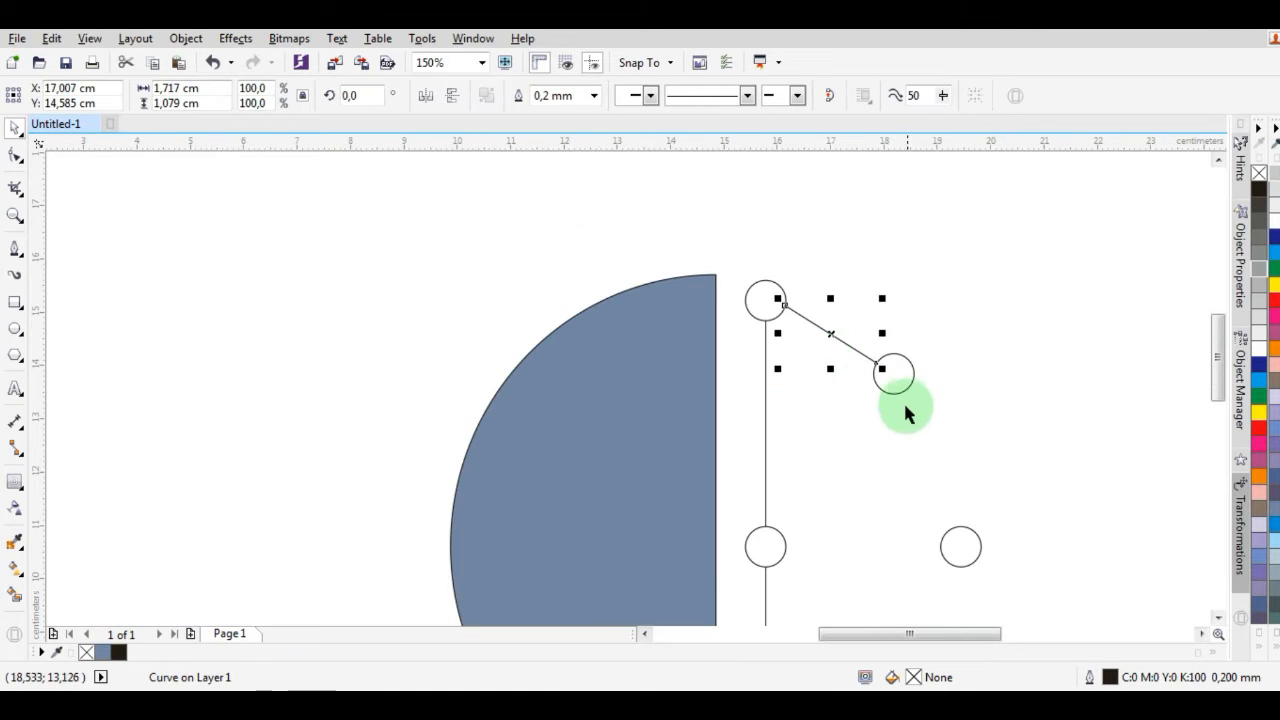
# - Connect the upper-right circle to the rightmost circle with a straight line, about 0.87 cm wide and 2.62 cm high
pyautogui.click(15, 248)
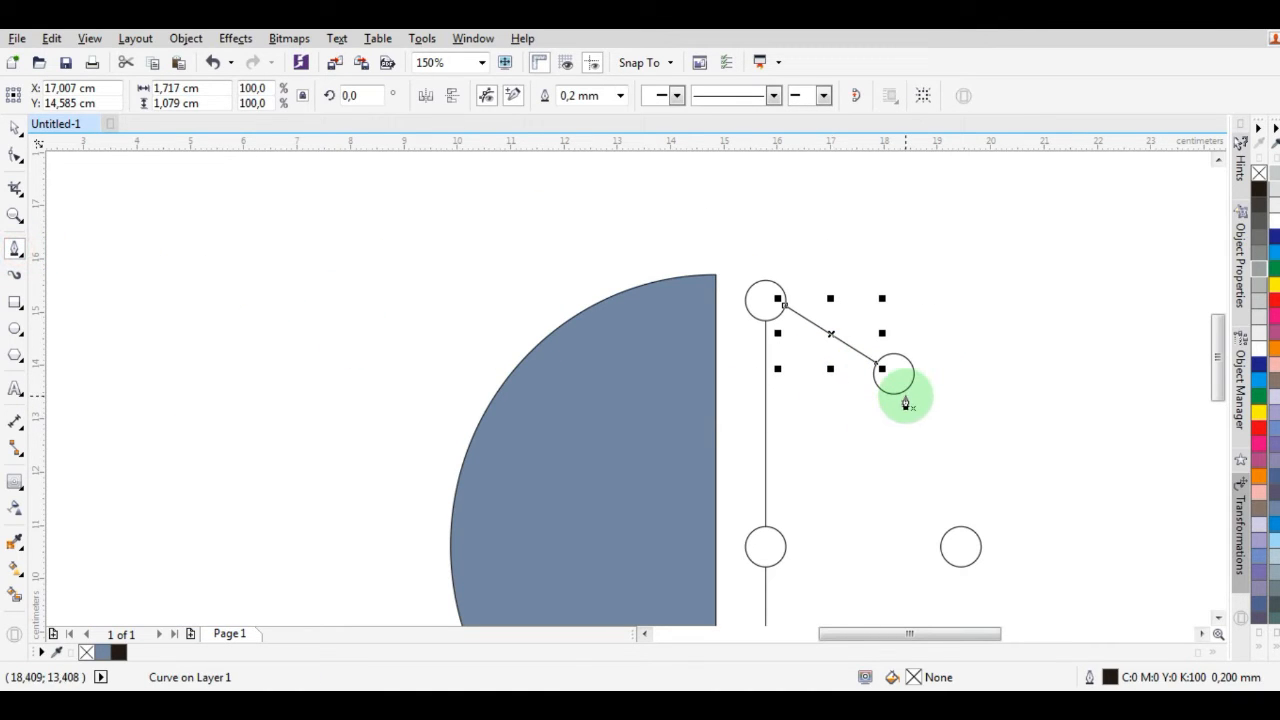
pyautogui.click(908, 390)
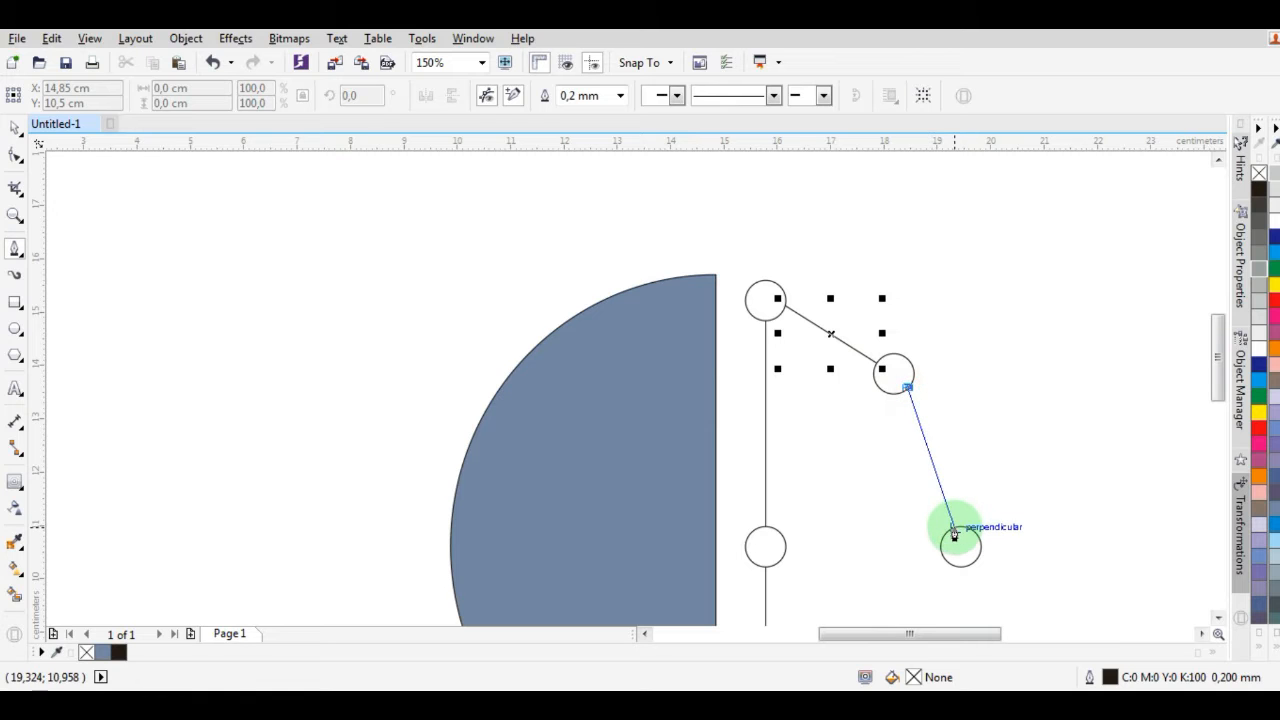
pyautogui.doubleClick(955, 533)
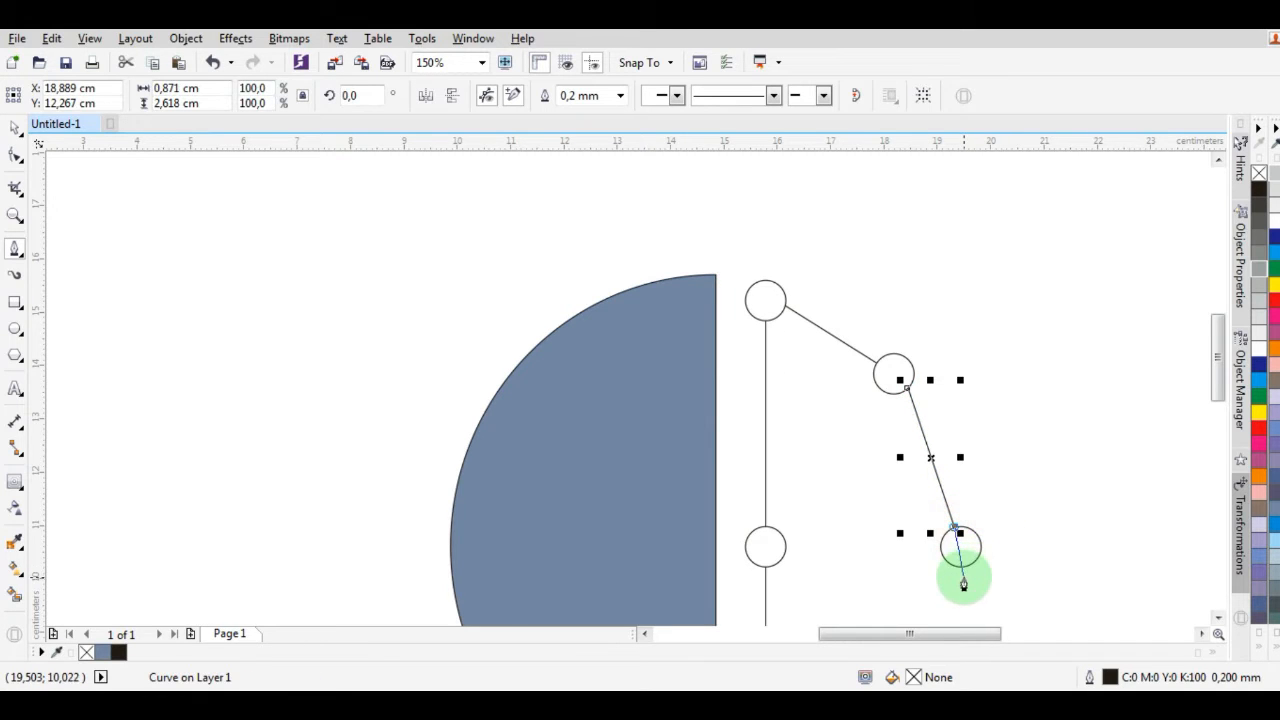
pyautogui.scroll(2, 963, 578)
pyautogui.scroll(-1, 928, 380)
pyautogui.scroll(-3, 930, 386)
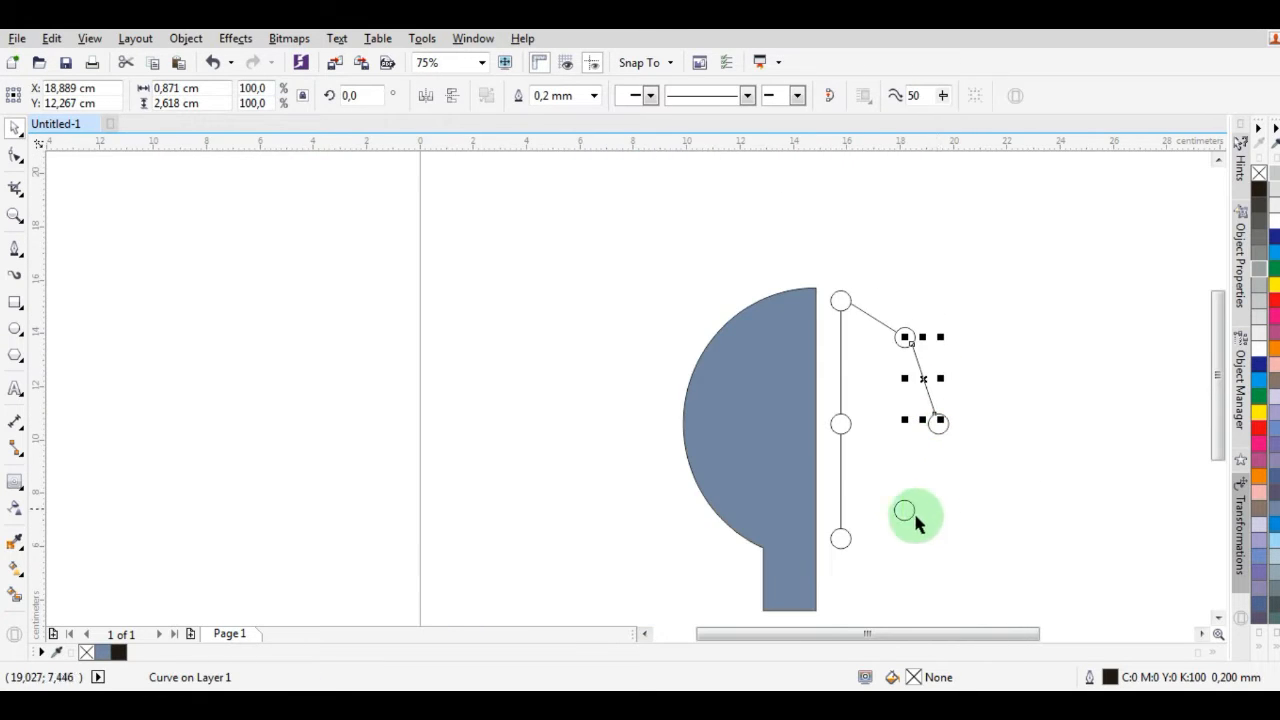
# - Try to draw a horizontal line about 0.56 cm long from the lowest inner circle to the half bulb's straight edge
pyautogui.scroll(1, 912, 518)
pyautogui.scroll(-1, 911, 503)
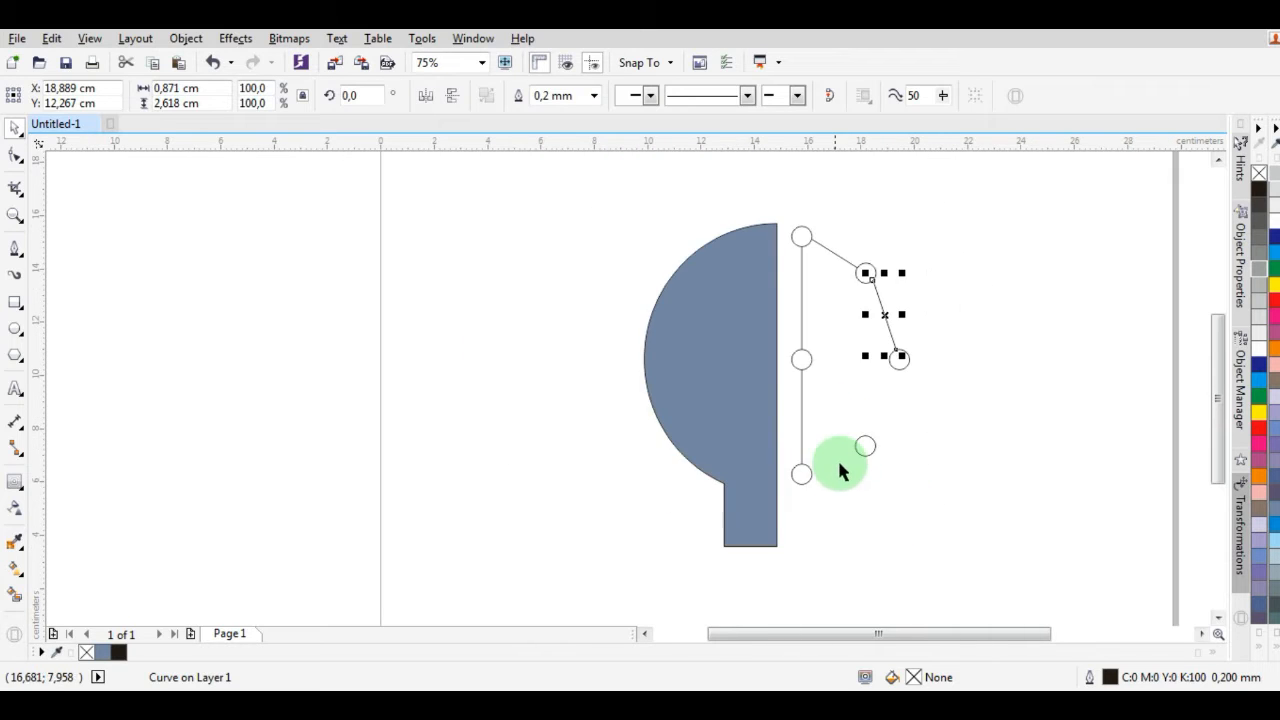
pyautogui.scroll(1, 840, 462)
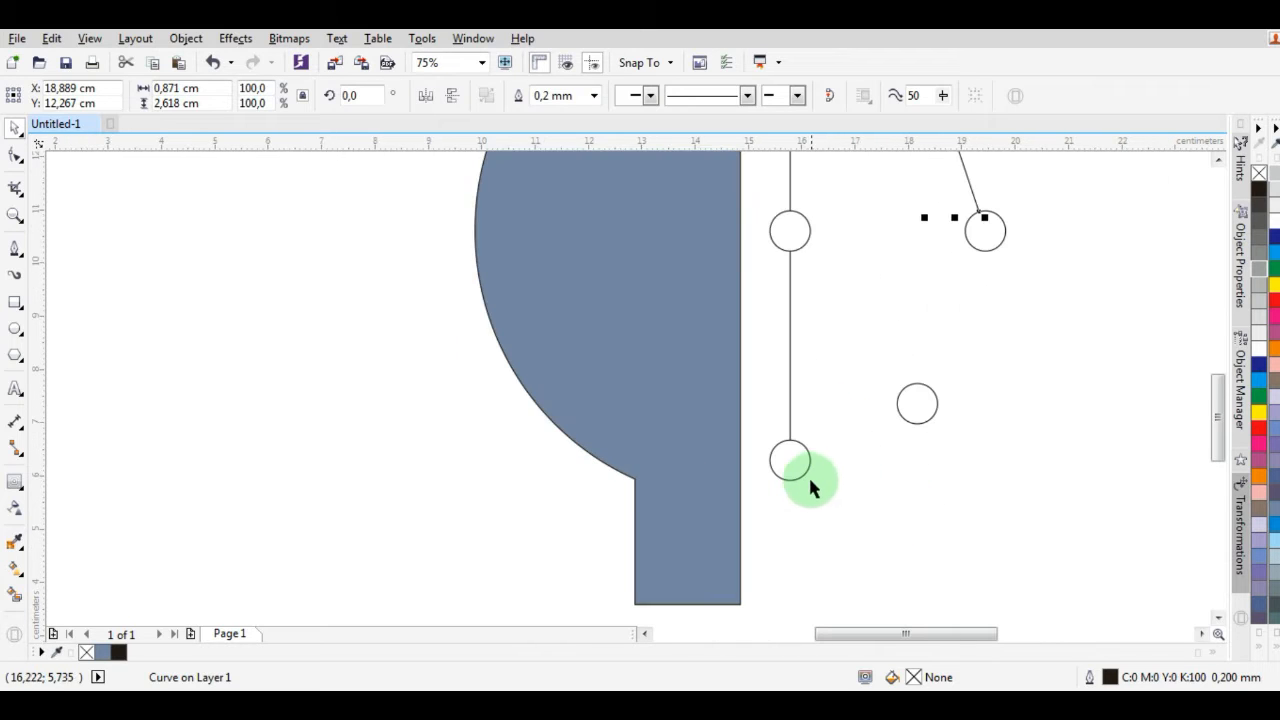
pyautogui.click(15, 249)
pyautogui.scroll(1, 766, 462)
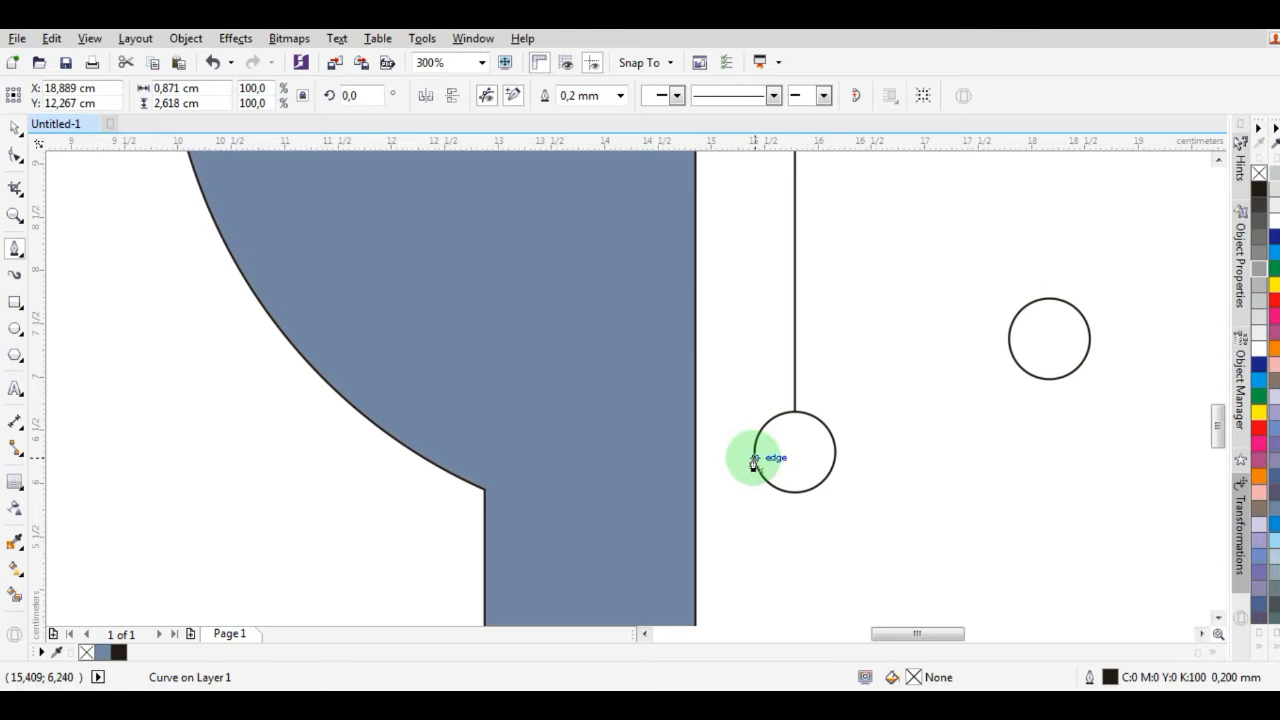
pyautogui.click(754, 459)
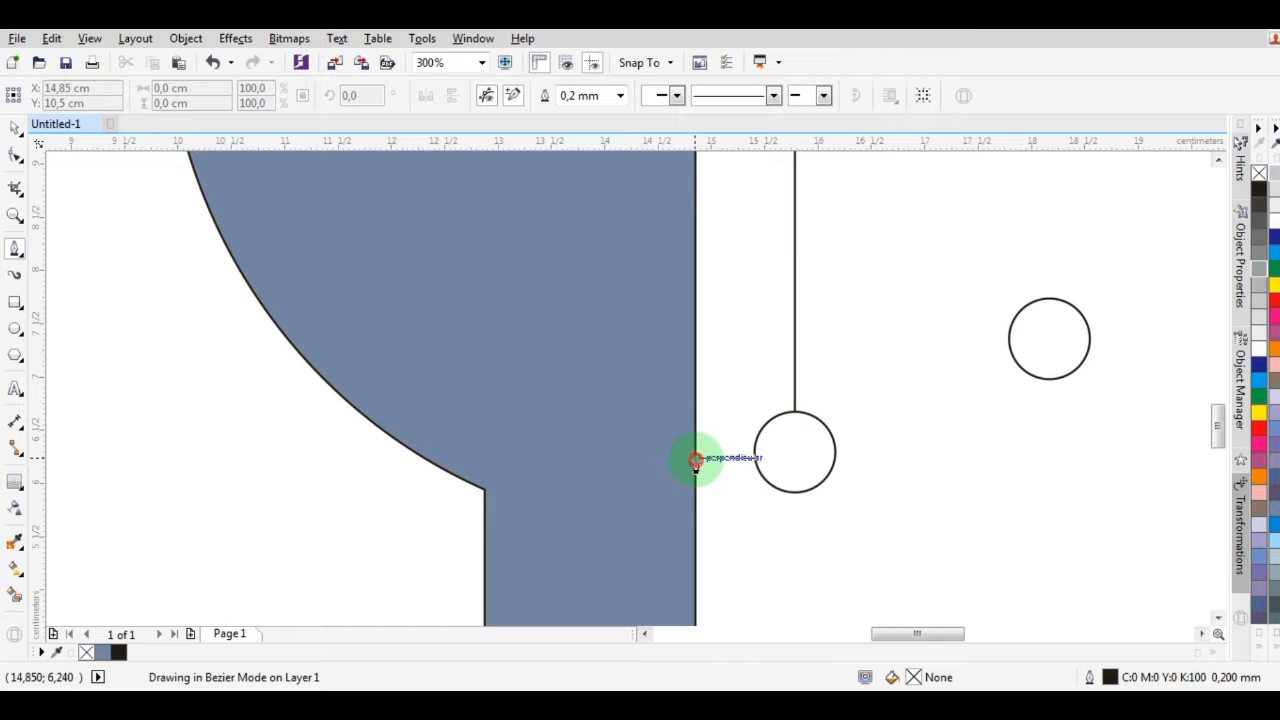
pyautogui.doubleClick(695, 459)
pyautogui.scroll(-1, 717, 514)
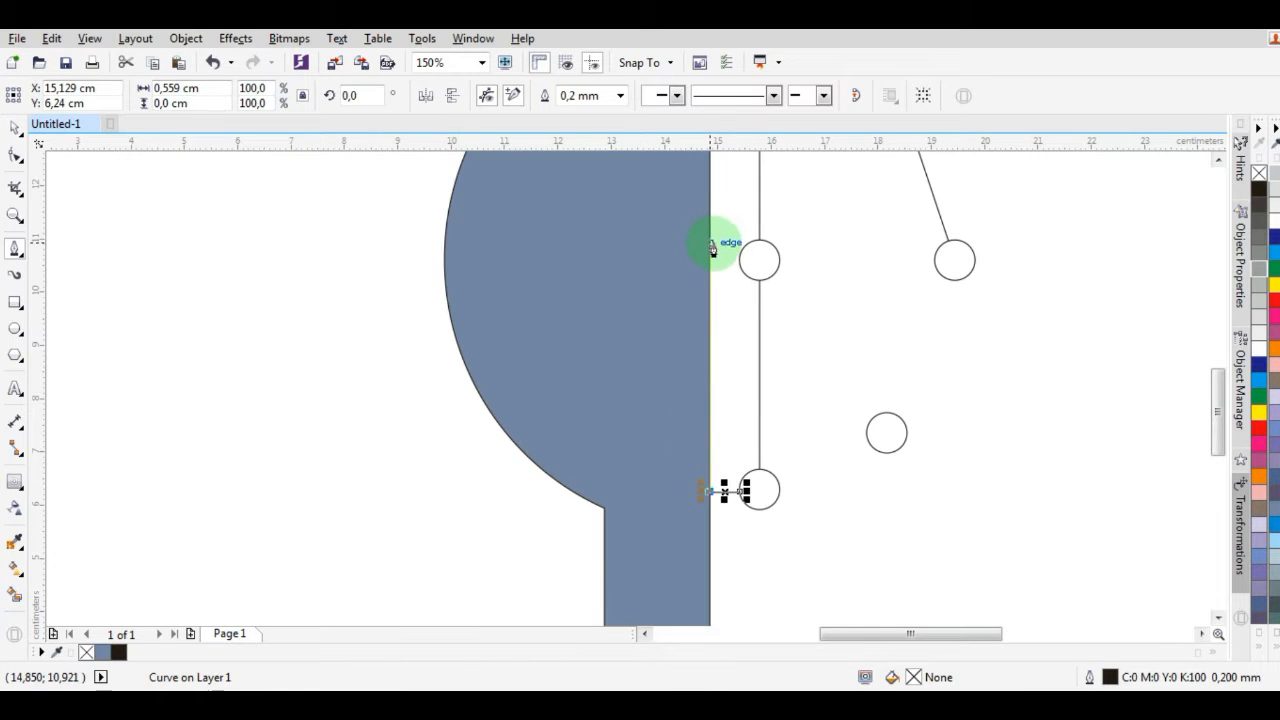
# - Try to continue the connector line up along the straight edge towards the middle inner circle, and remove the whole connector
pyautogui.scroll(1, 711, 249)
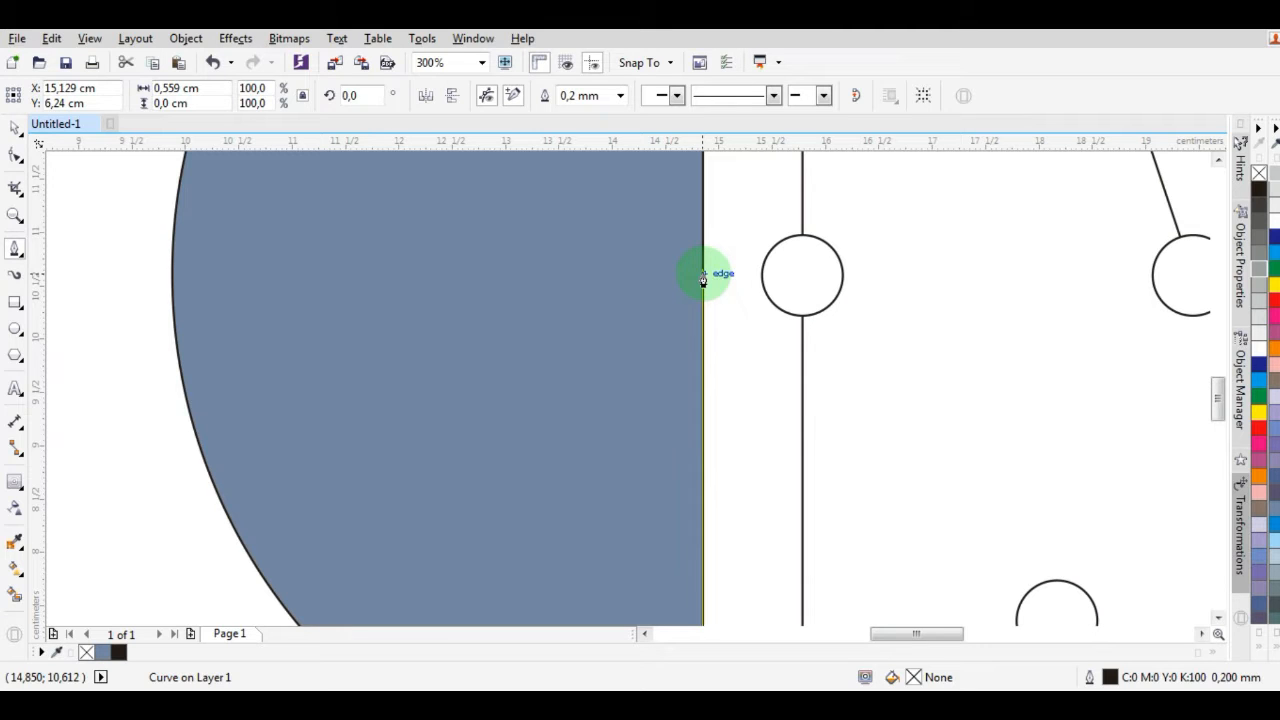
pyautogui.moveTo(703, 279); pyautogui.dragTo(747, 283)
pyautogui.press('space')
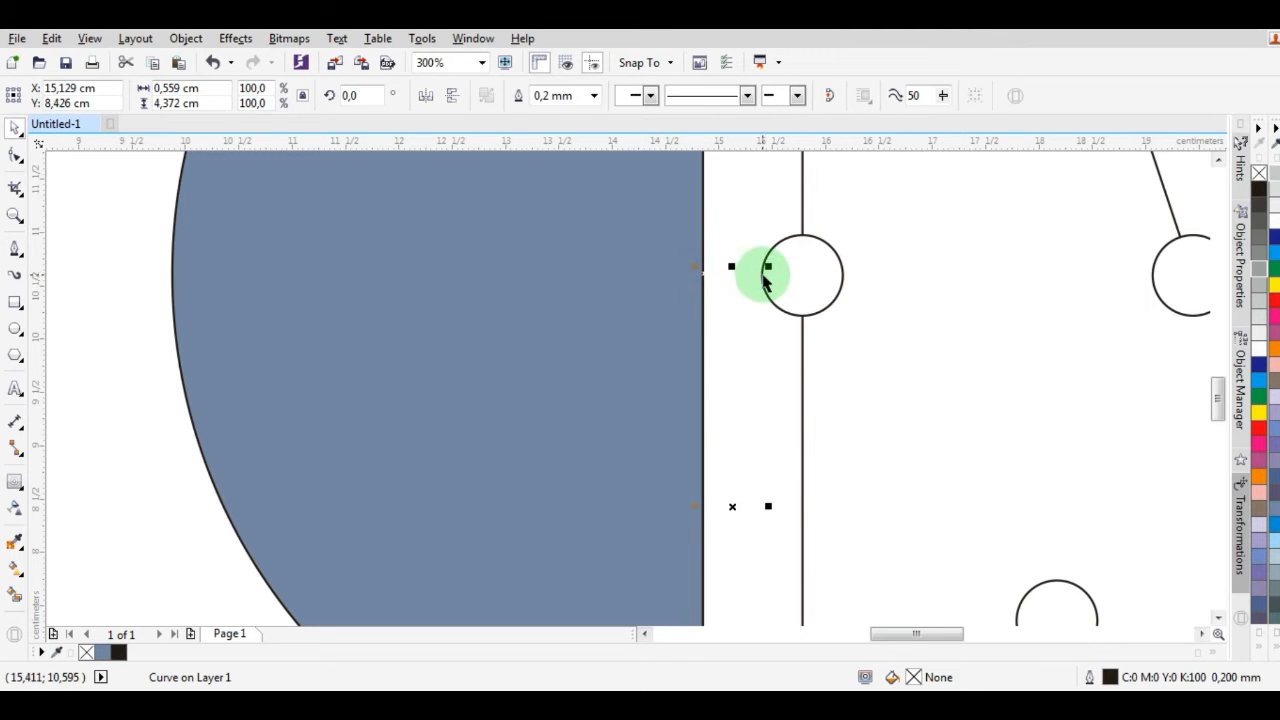
pyautogui.press('space')
pyautogui.press('space')
pyautogui.scroll(-1, 724, 350)
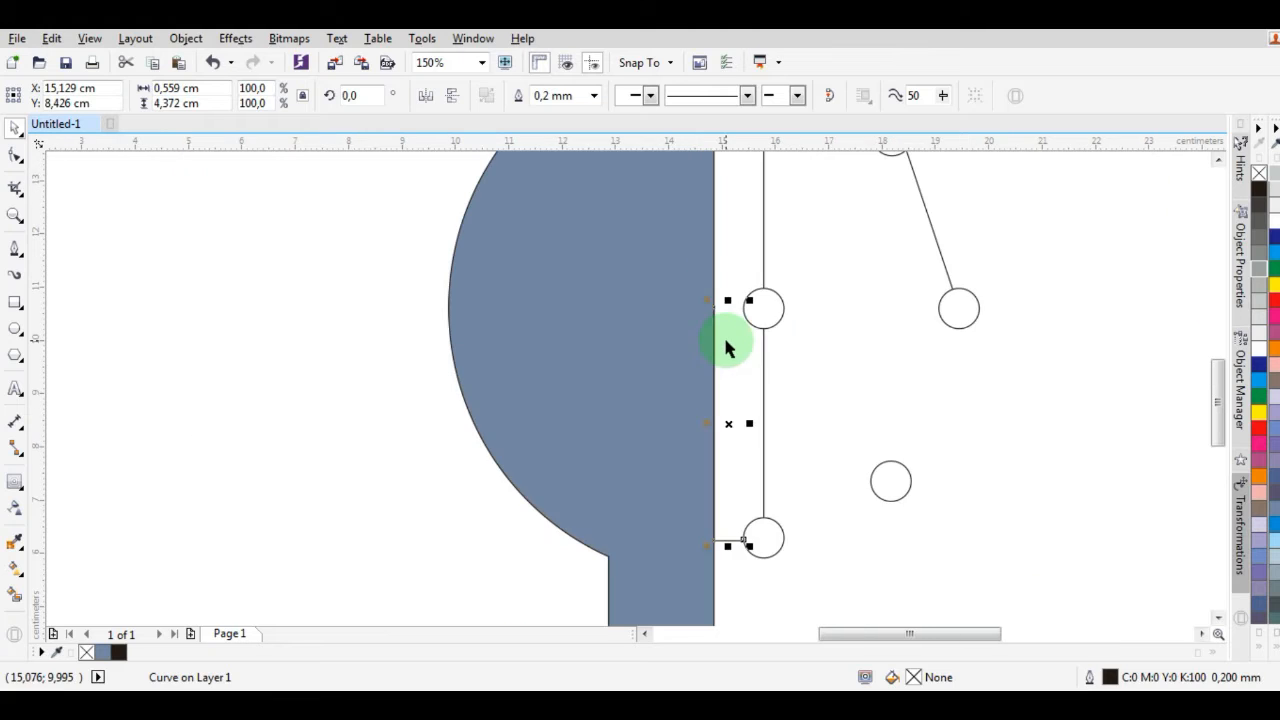
pyautogui.press('Delete')
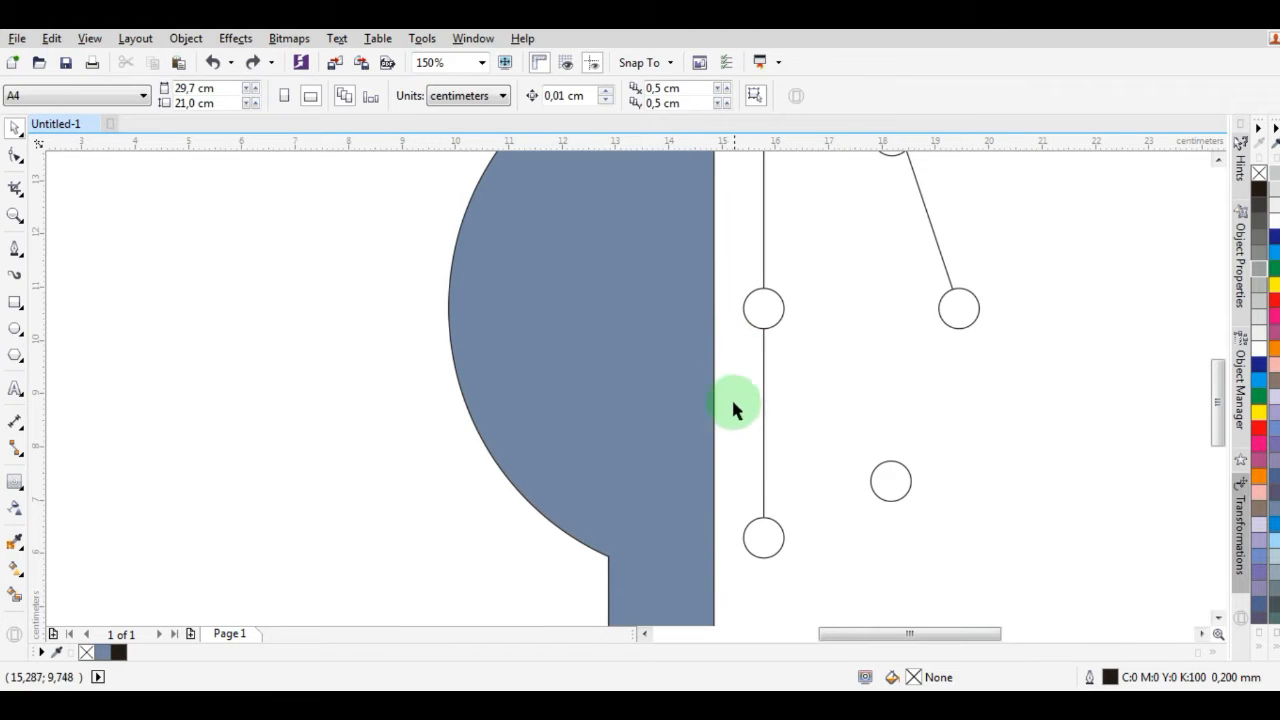
# - Draw a connector from the lowest inner circle along the bulb's straight edge to the middle inner circle, about 0.56 cm wide and 4.33 cm high
pyautogui.click(15, 248)
pyautogui.scroll(1, 742, 553)
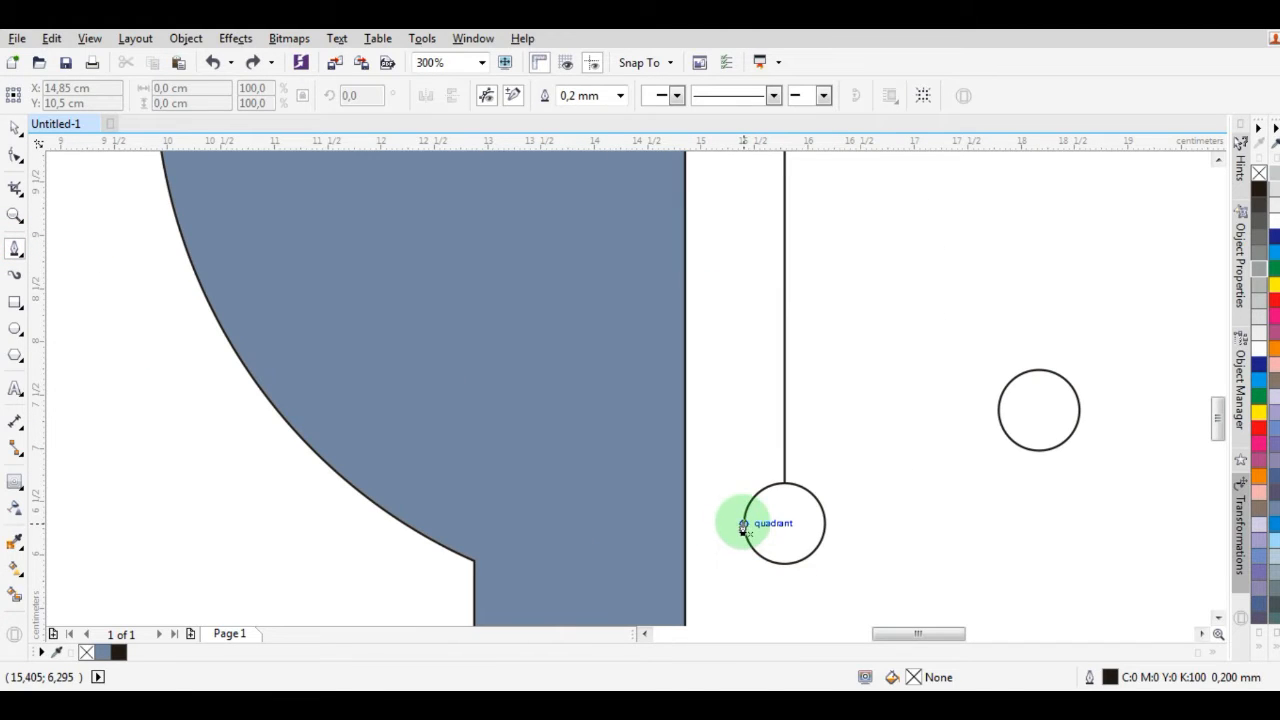
pyautogui.click(685, 523)
pyautogui.scroll(-1, 688, 477)
pyautogui.scroll(1, 690, 260)
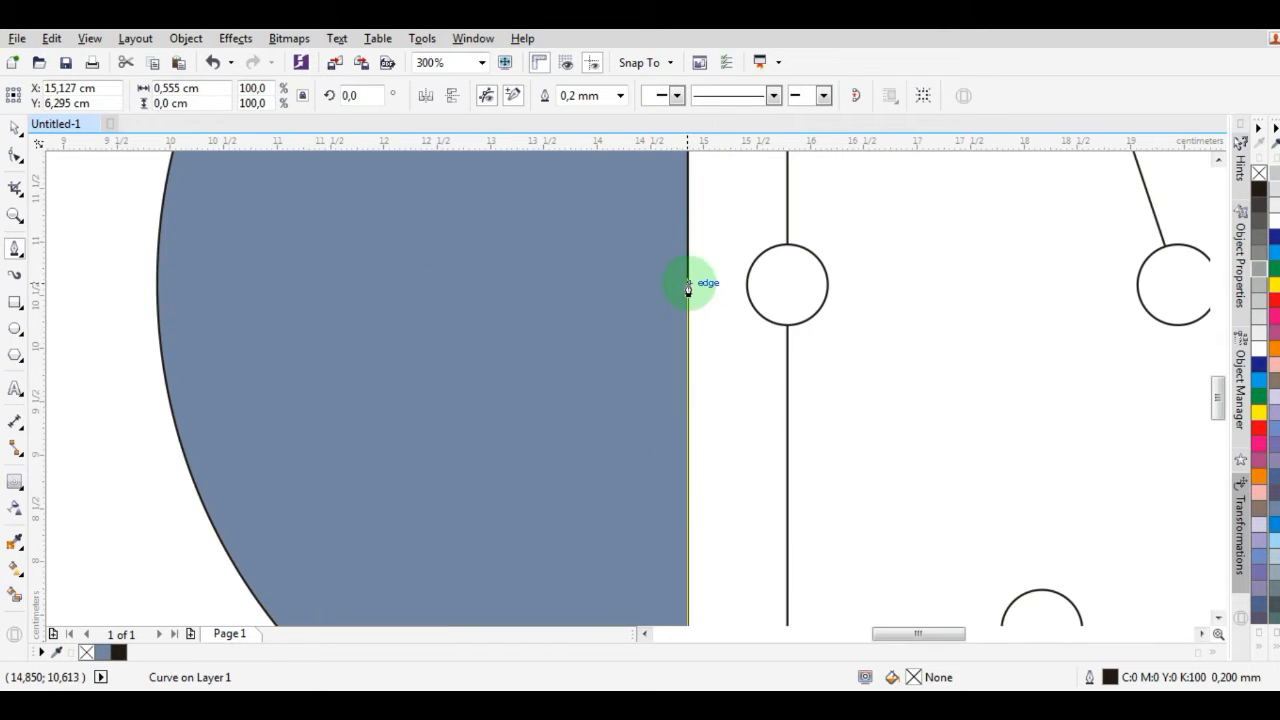
pyautogui.click(688, 285)
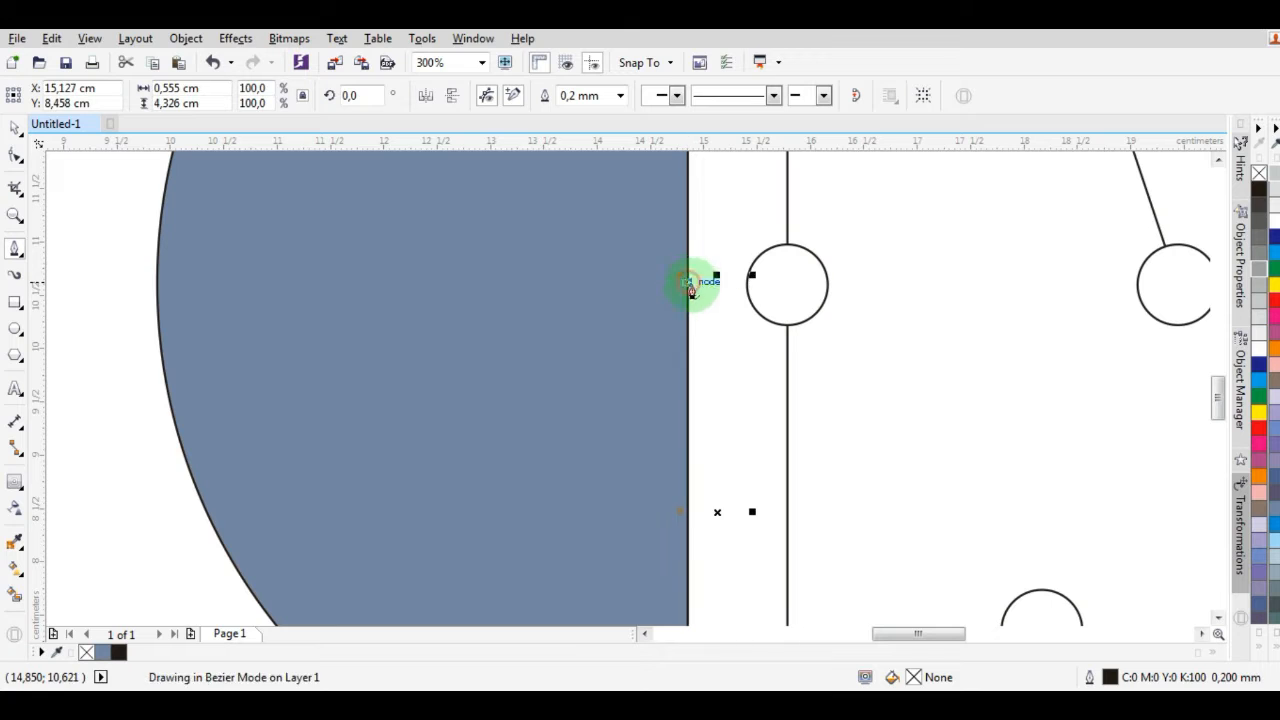
pyautogui.click(745, 286)
pyautogui.scroll(-1, 723, 406)
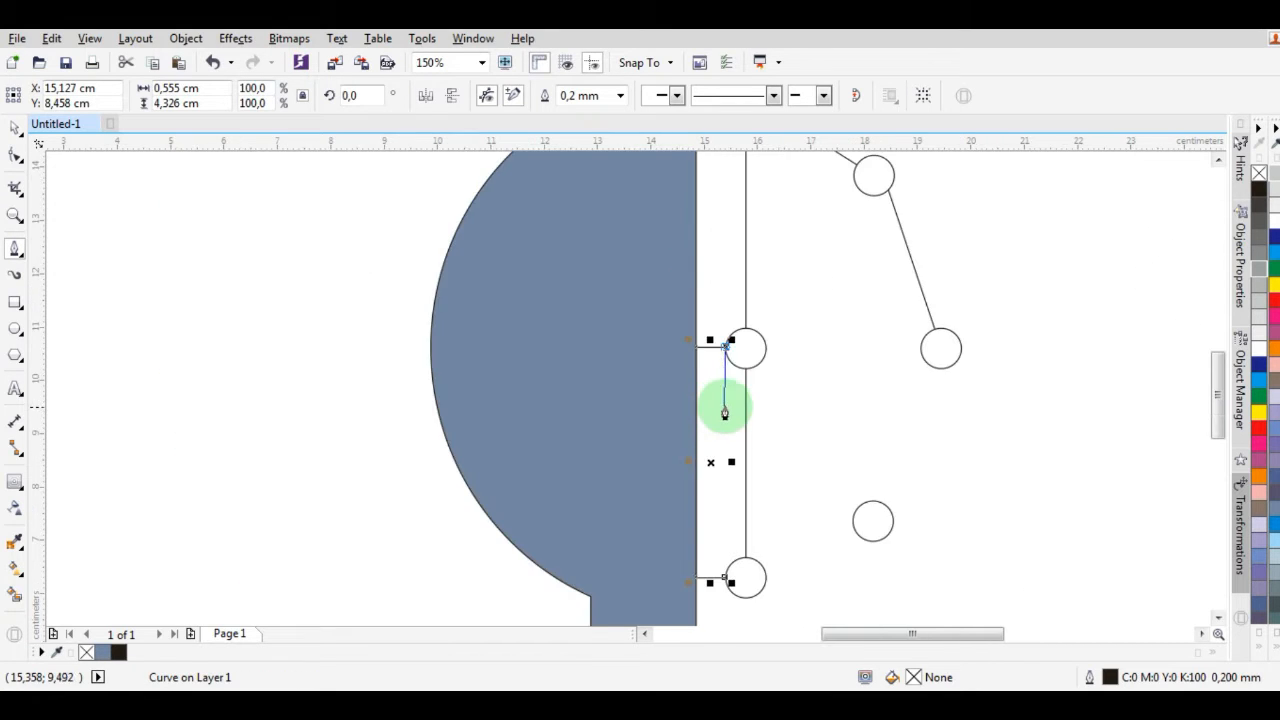
pyautogui.scroll(-2, 788, 491)
pyautogui.scroll(1, 838, 455)
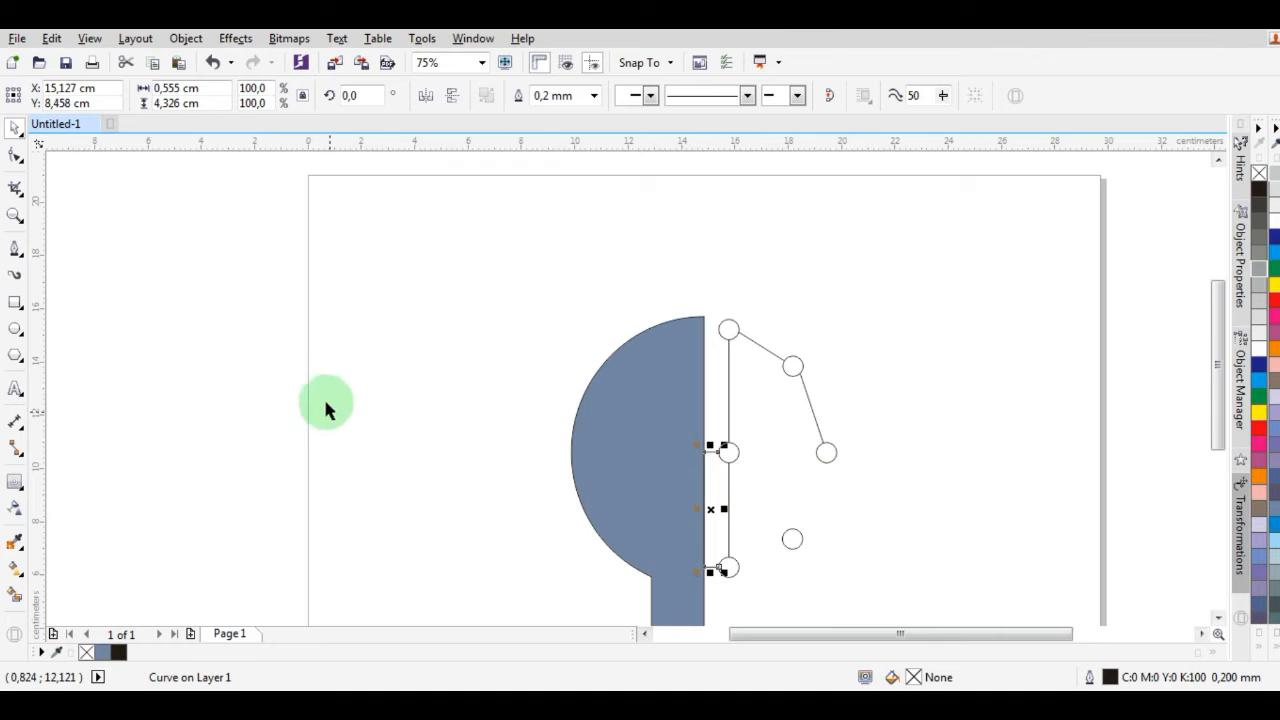
# - Connect the lowest inner circle to the lower-right circle with a straight diagonal line, about 1.77 cm wide and 0.77 cm high
pyautogui.click(15, 248)
pyautogui.scroll(-1, 846, 449)
pyautogui.scroll(2, 848, 440)
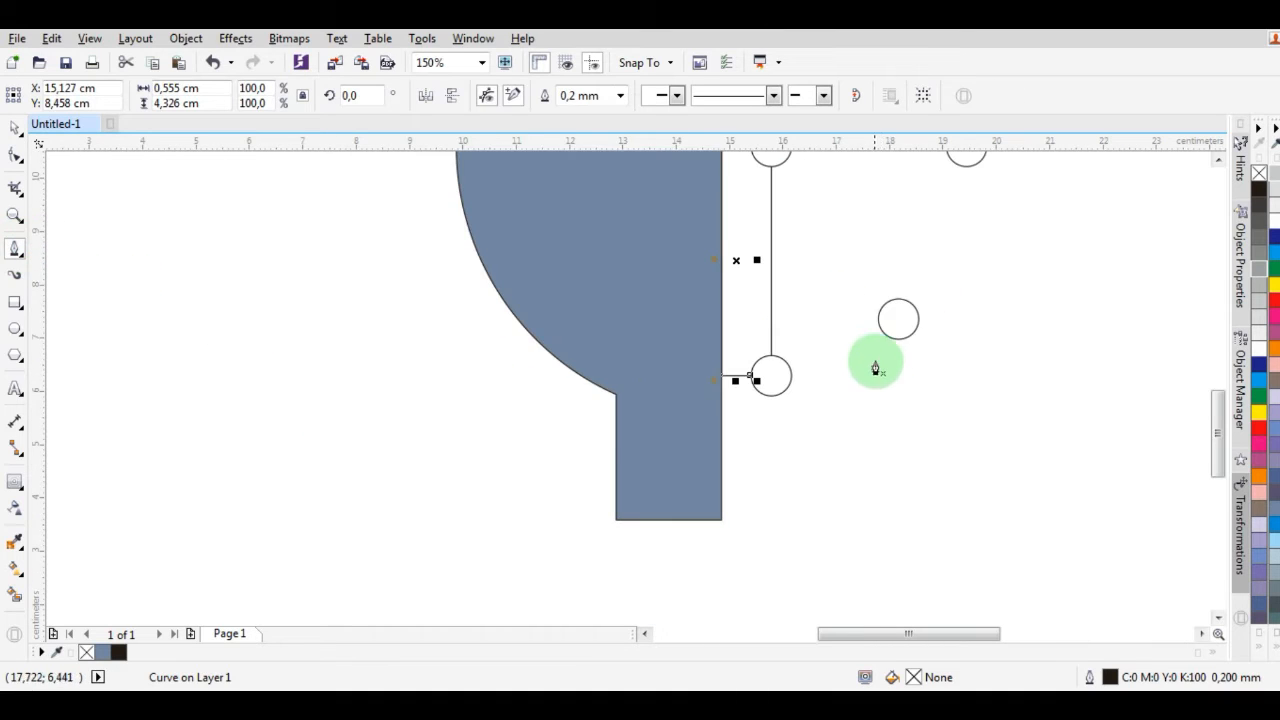
pyautogui.click(791, 375)
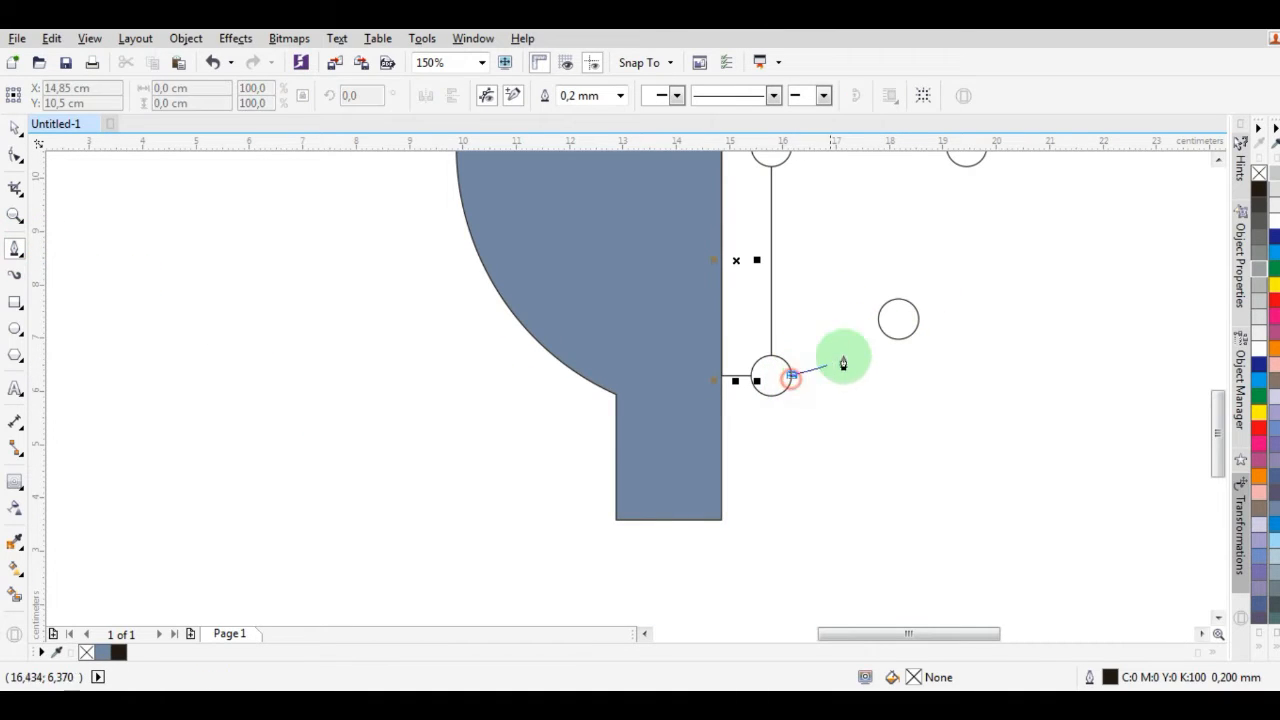
pyautogui.click(886, 340)
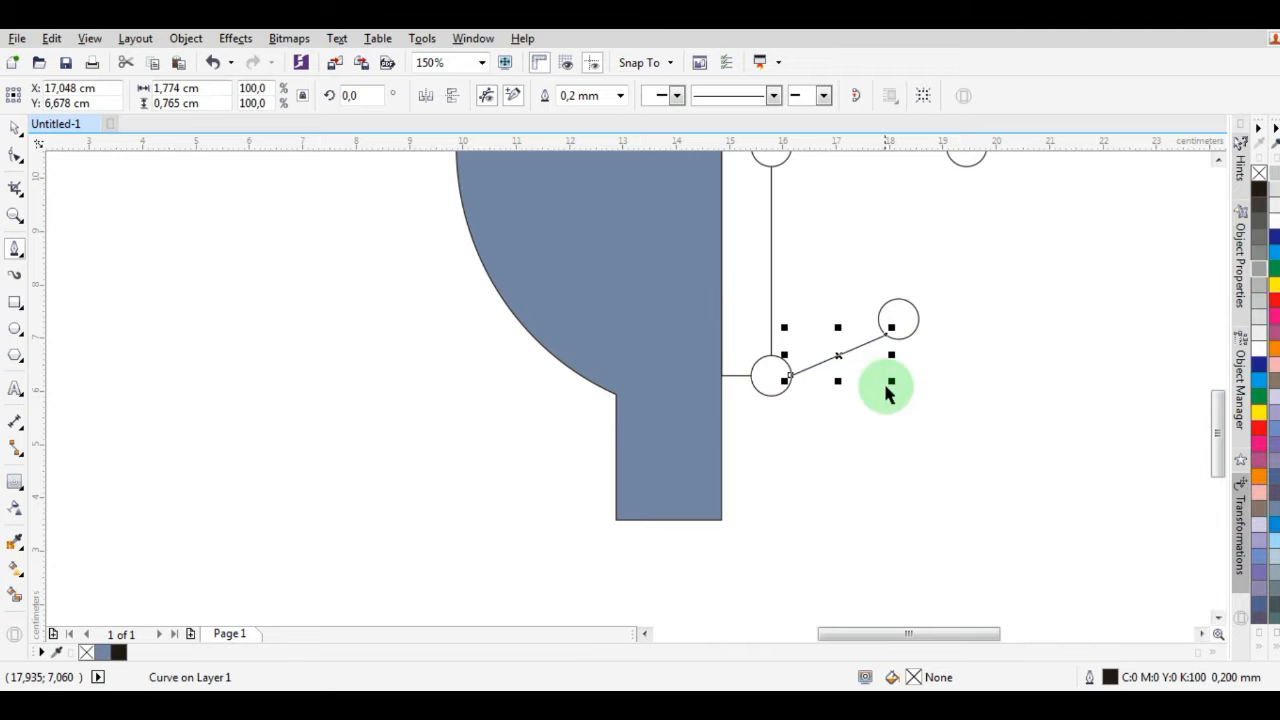
pyautogui.scroll(-1, 888, 386)
# - Connect the rightmost circle to the middle inner circle with a horizontal line about 2.90 cm long
pyautogui.click(15, 248)
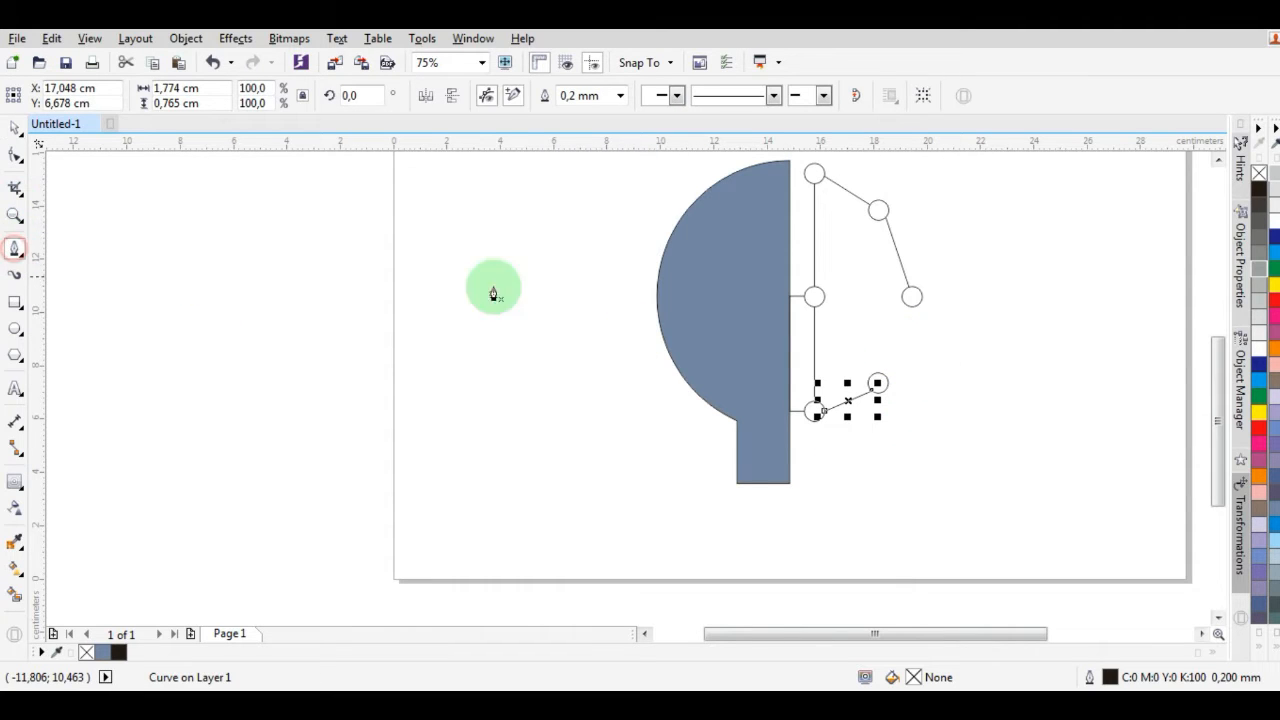
pyautogui.scroll(1, 880, 309)
pyautogui.click(921, 286)
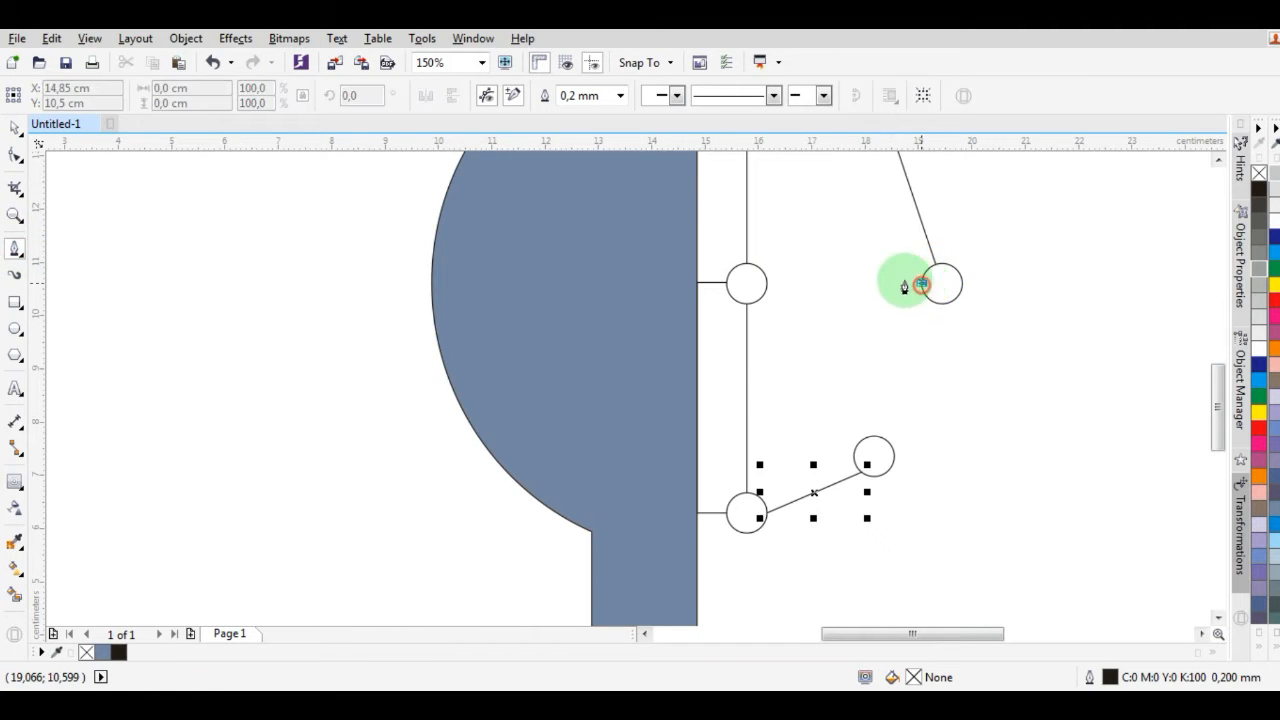
pyautogui.click(771, 286)
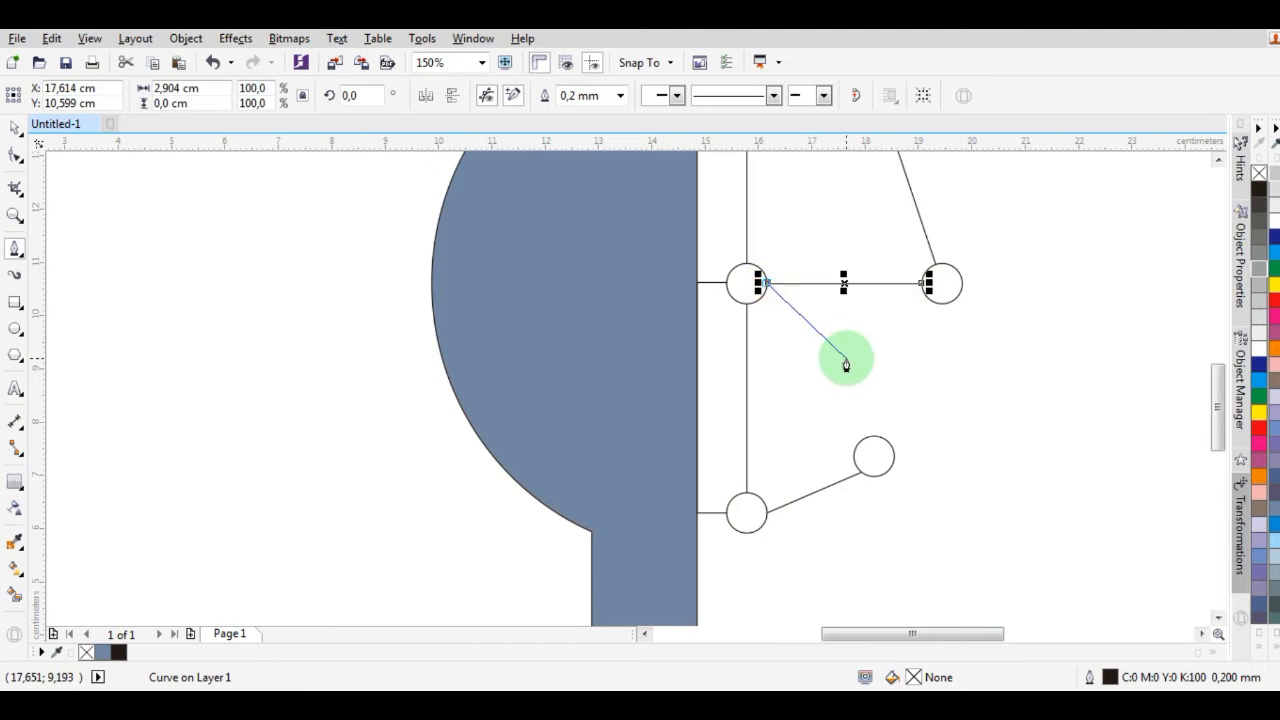
pyautogui.scroll(-1, 846, 357)
pyautogui.press('space')
pyautogui.scroll(-1, 934, 314)
pyautogui.scroll(1, 918, 330)
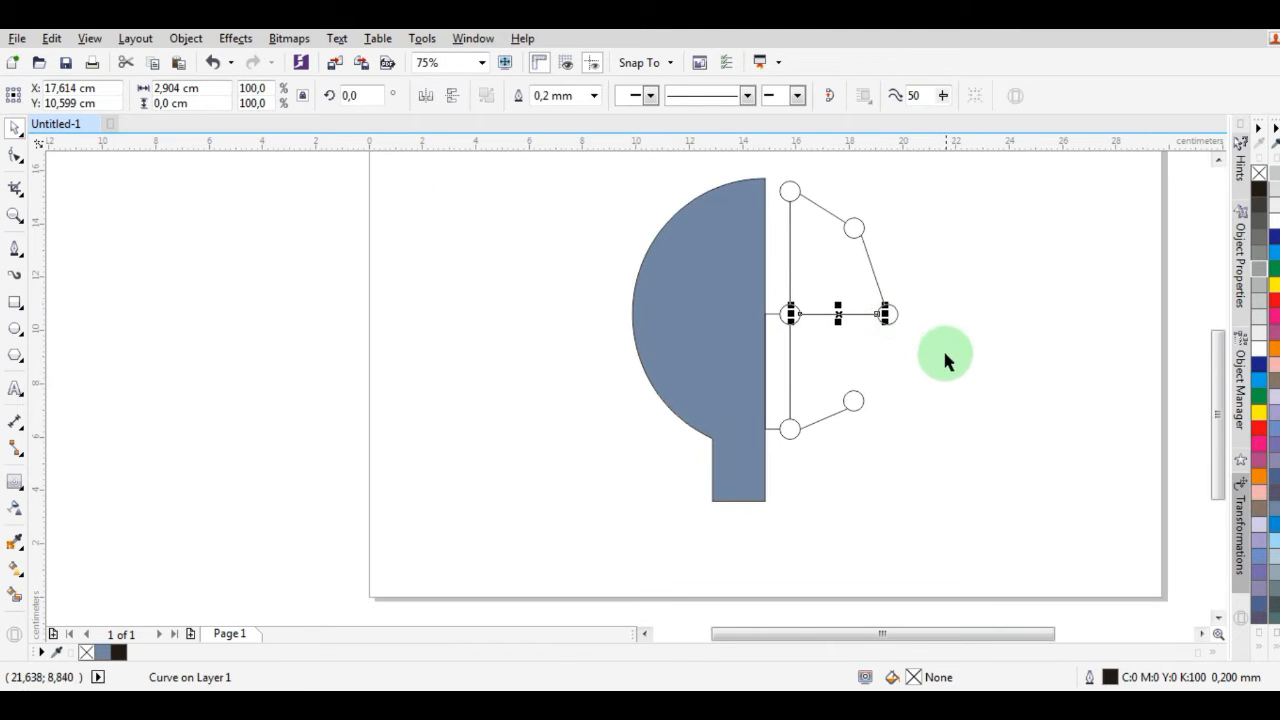
pyautogui.scroll(1, 820, 212)
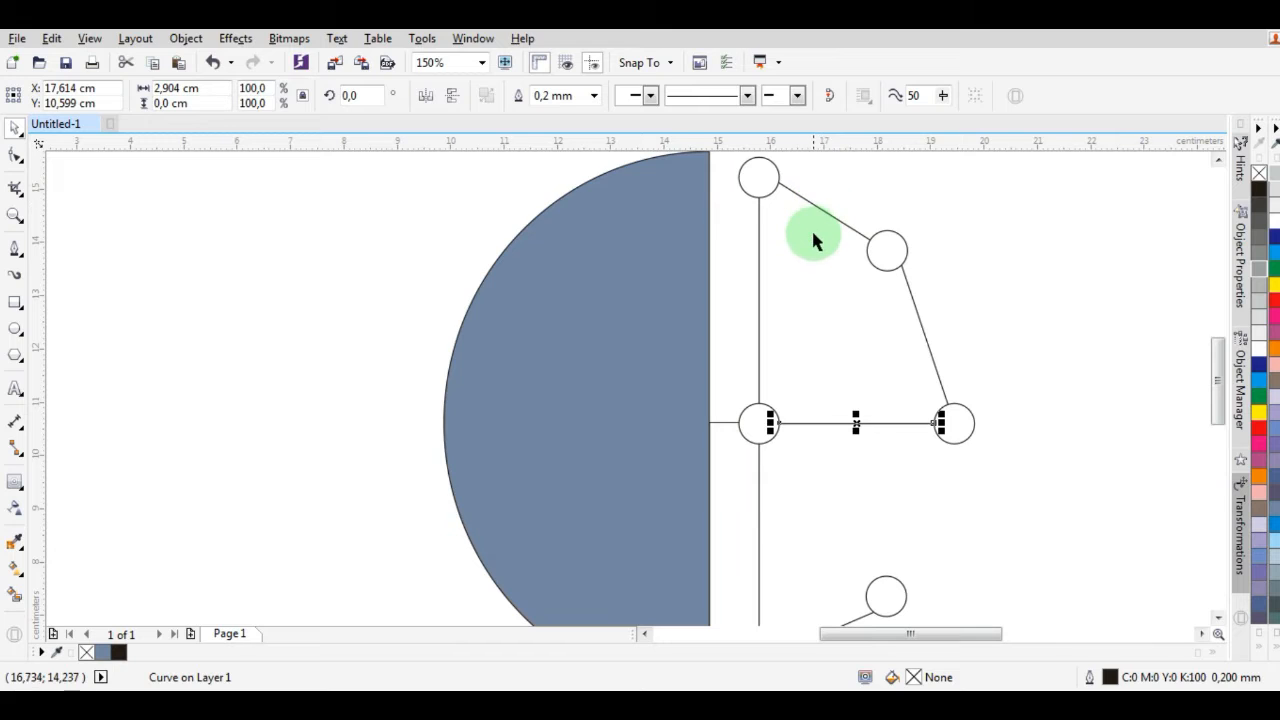
pyautogui.scroll(-1, 811, 240)
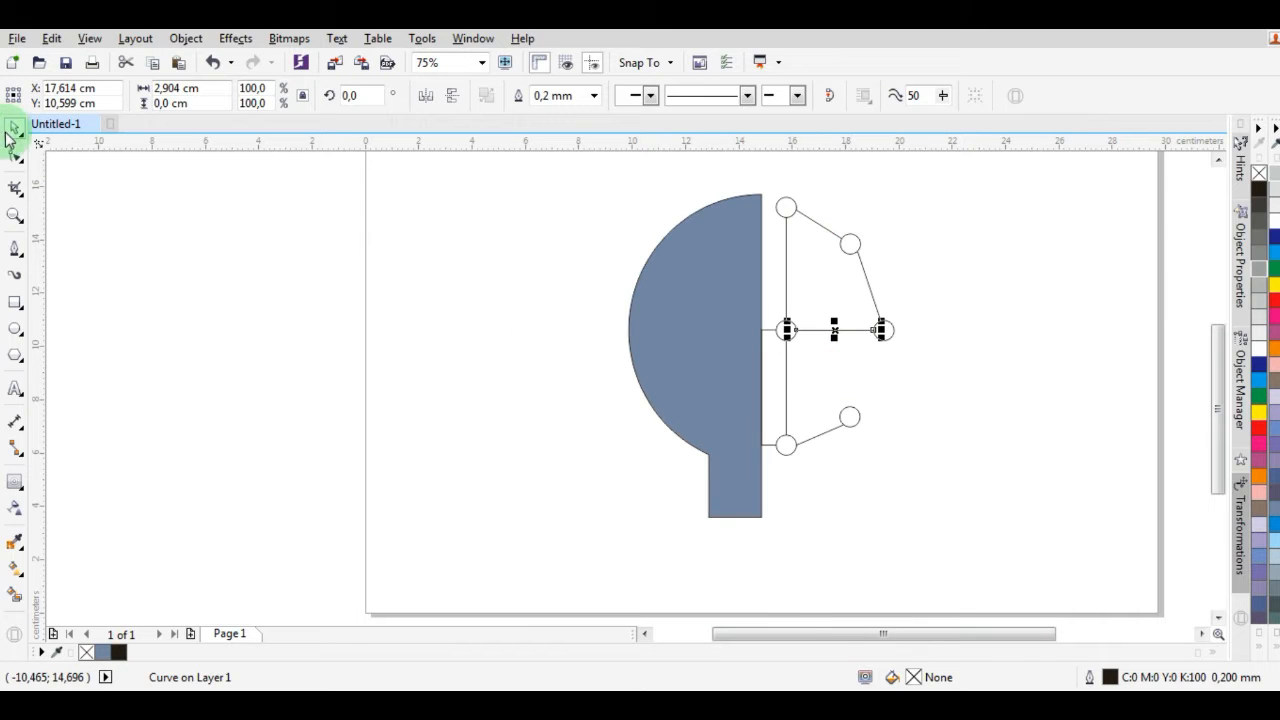
pyautogui.scroll(-1, 967, 329)
pyautogui.scroll(1, 915, 348)
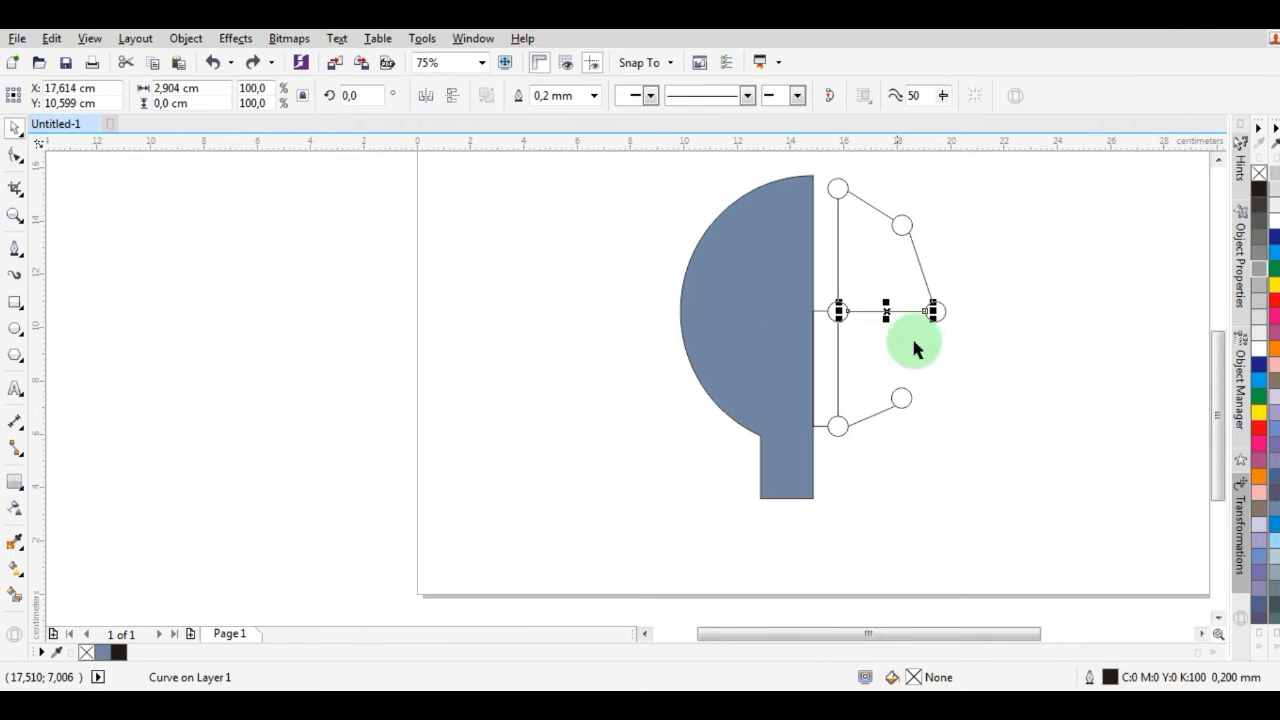
pyautogui.click(962, 319)
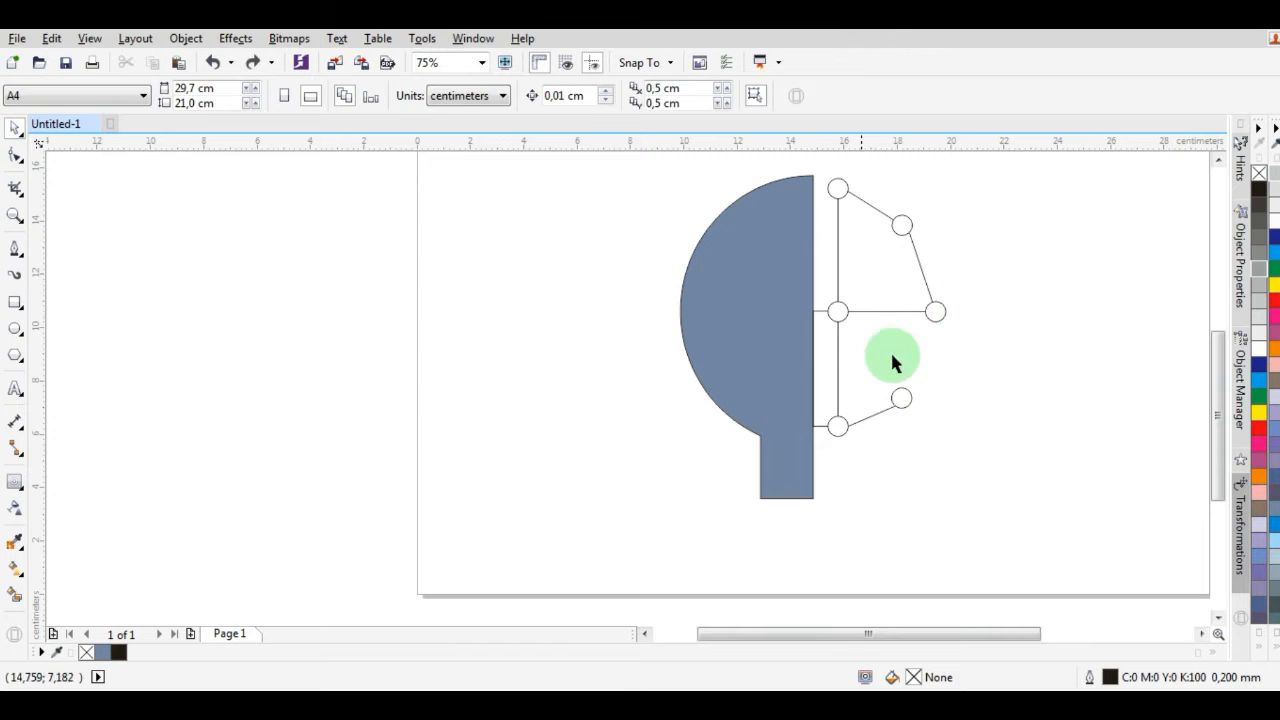
# - Try to draw a curved connector inward from the upper-right circle, about 1.18 cm wide and 1.17 cm high, and undo it
pyautogui.scroll(2, 893, 362)
pyautogui.scroll(-2, 589, 420)
pyautogui.click(15, 252)
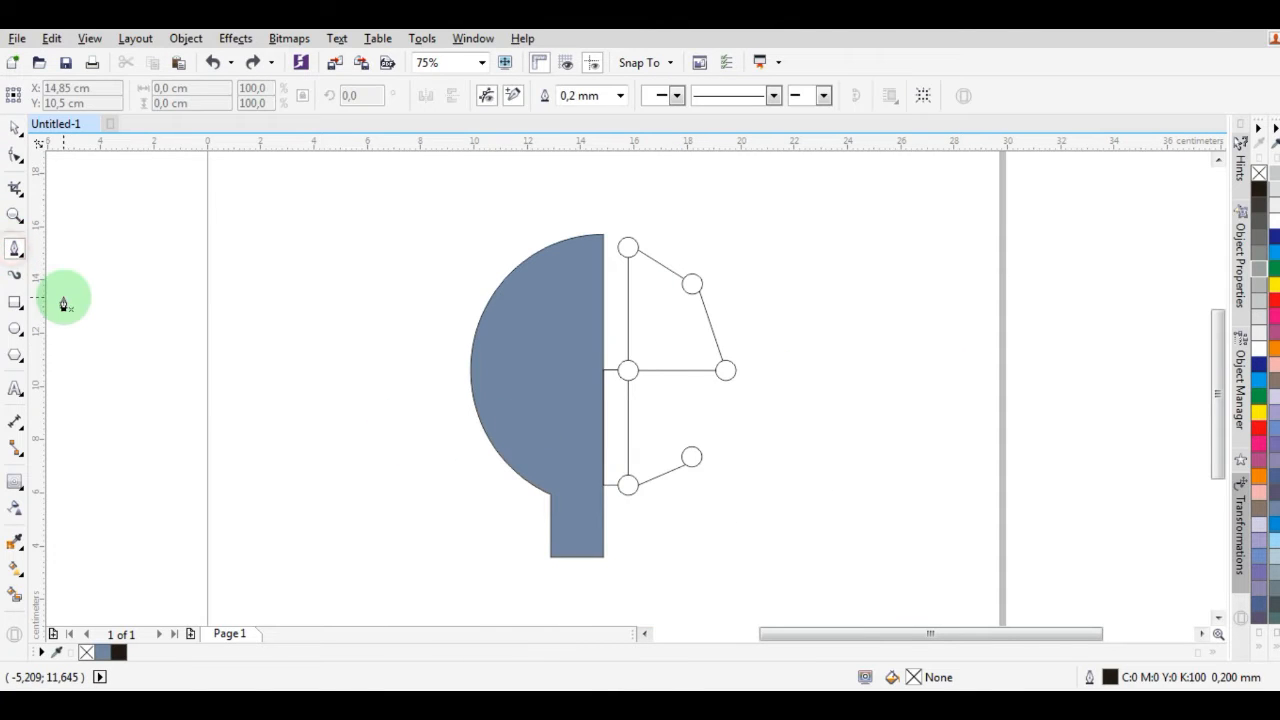
pyautogui.scroll(2, 674, 349)
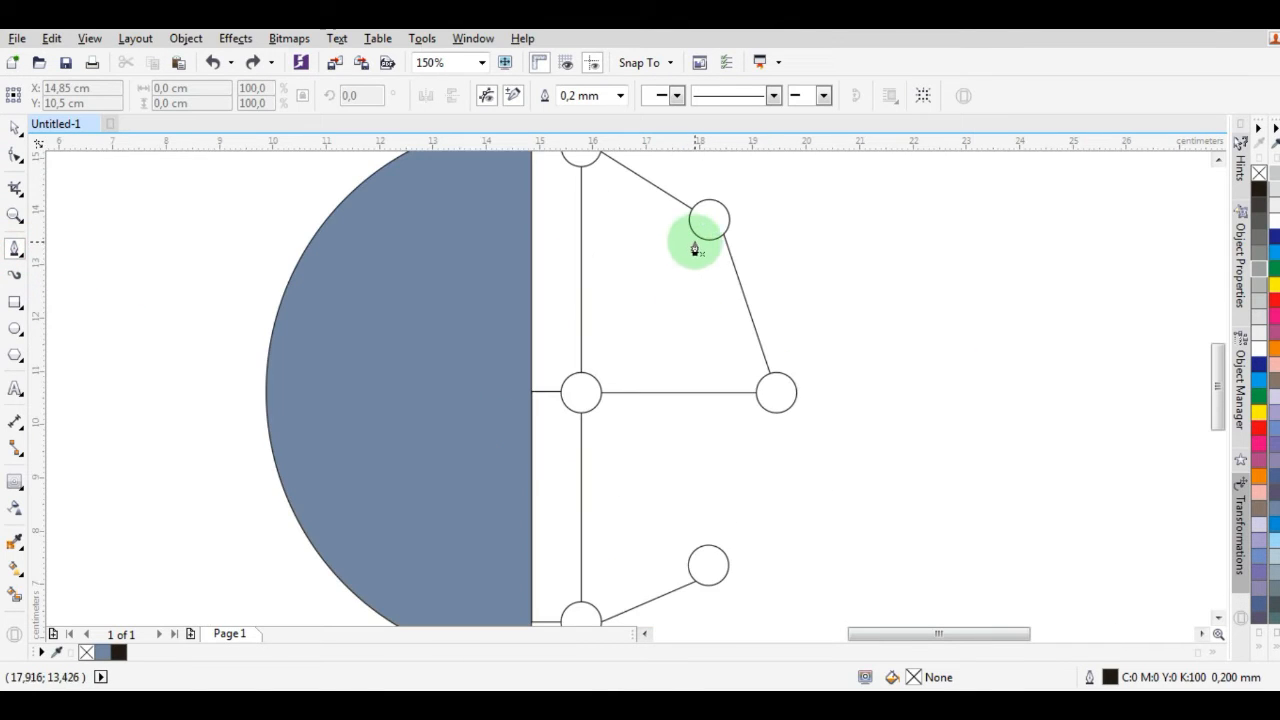
pyautogui.click(698, 237)
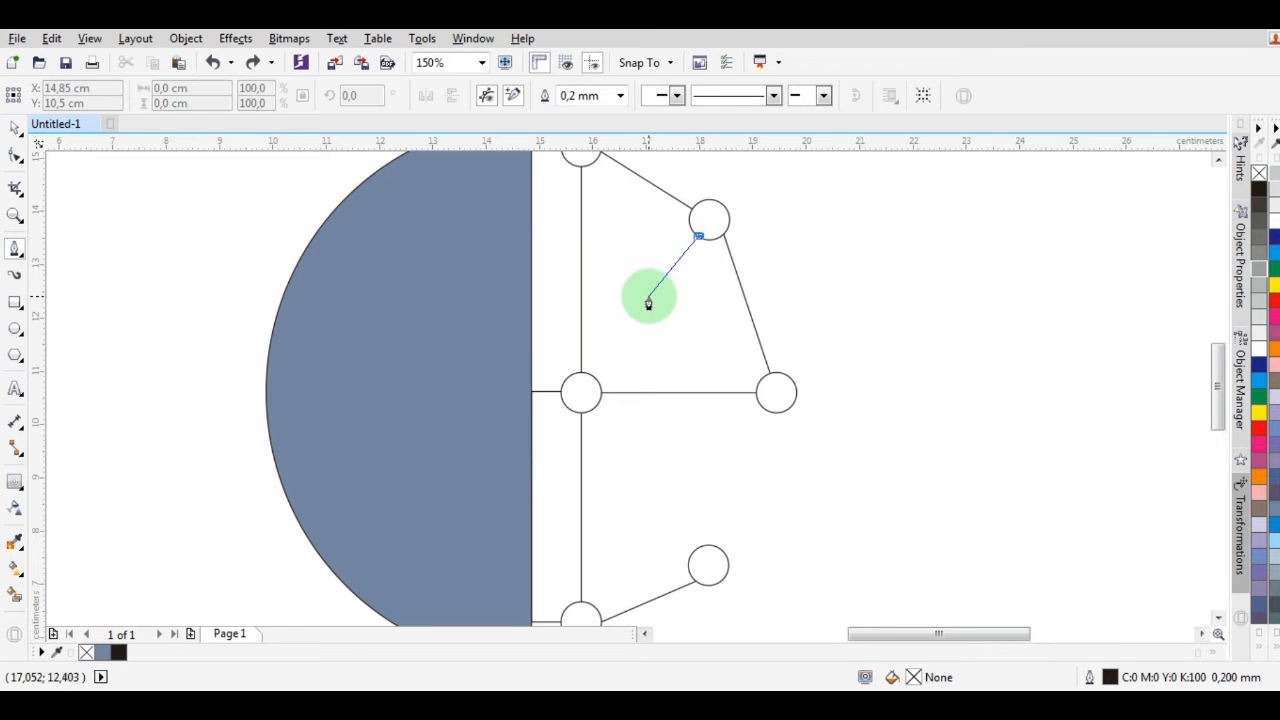
pyautogui.click(634, 297)
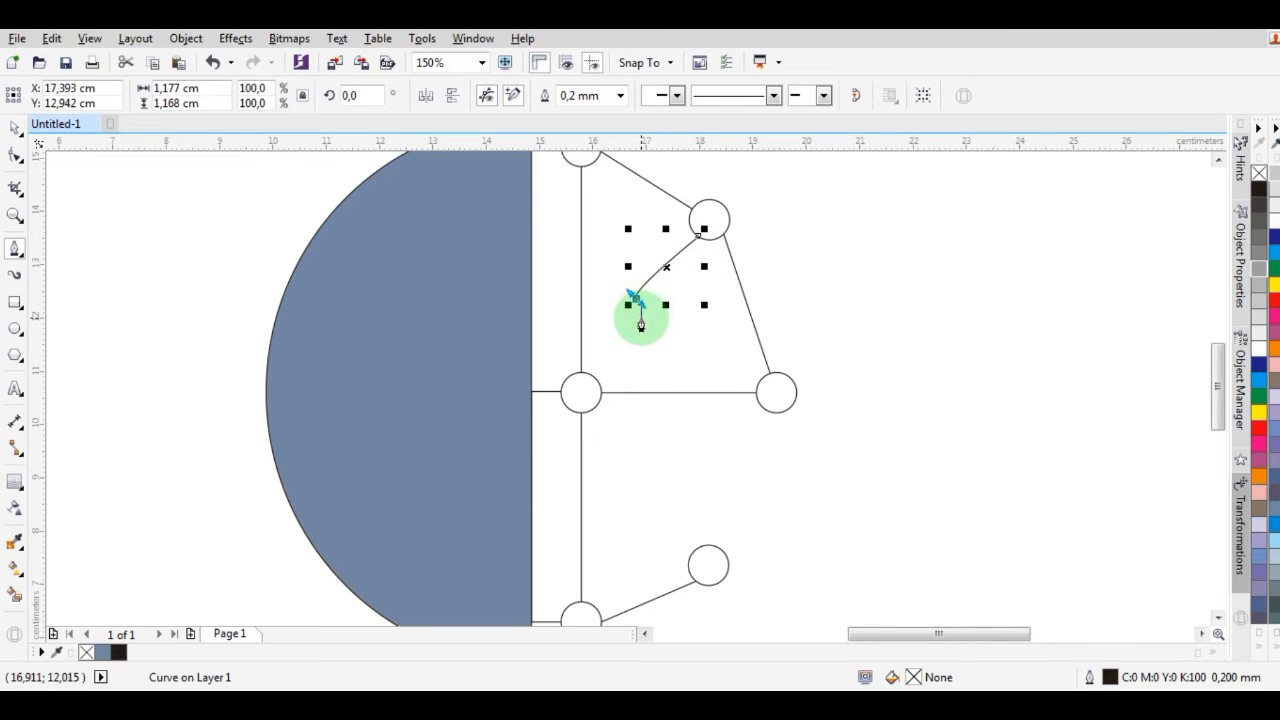
pyautogui.hotkey('ctrl', 'z')
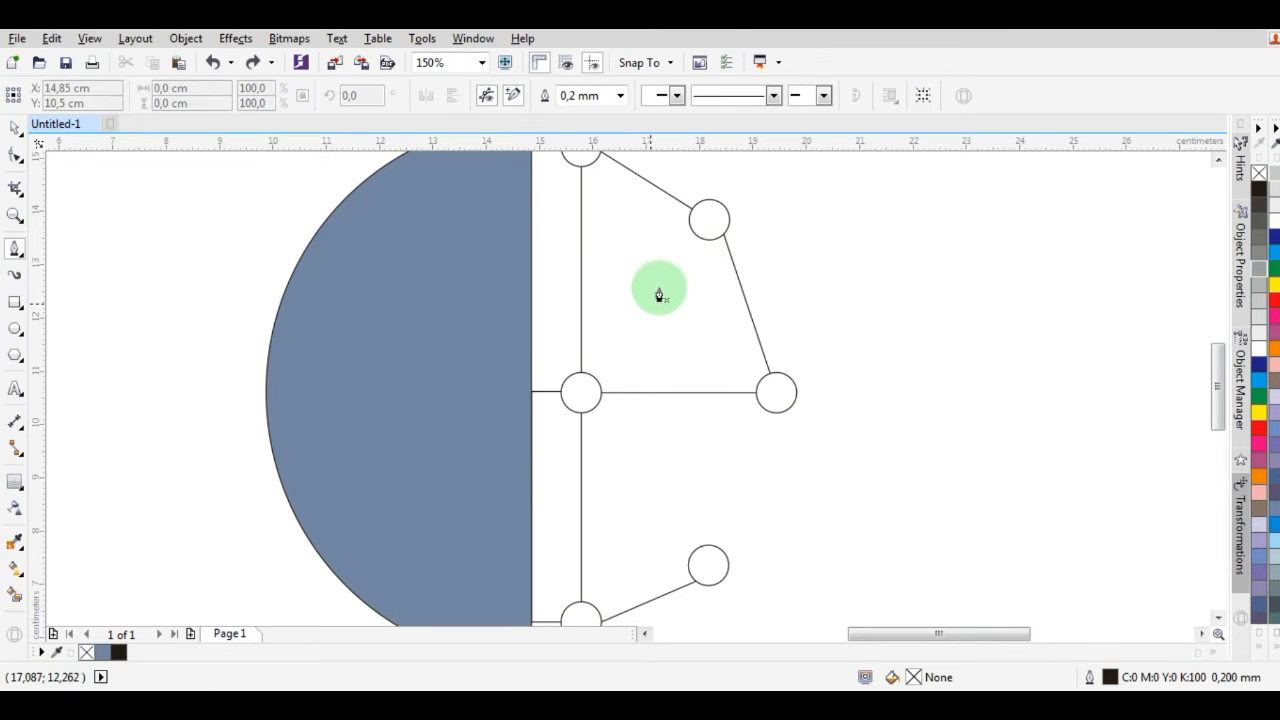
# - Draw a connector from the upper-right circle with a diagonal segment and a vertical segment downward, about 0.90 cm wide and 5.97 cm high
pyautogui.click(698, 244)
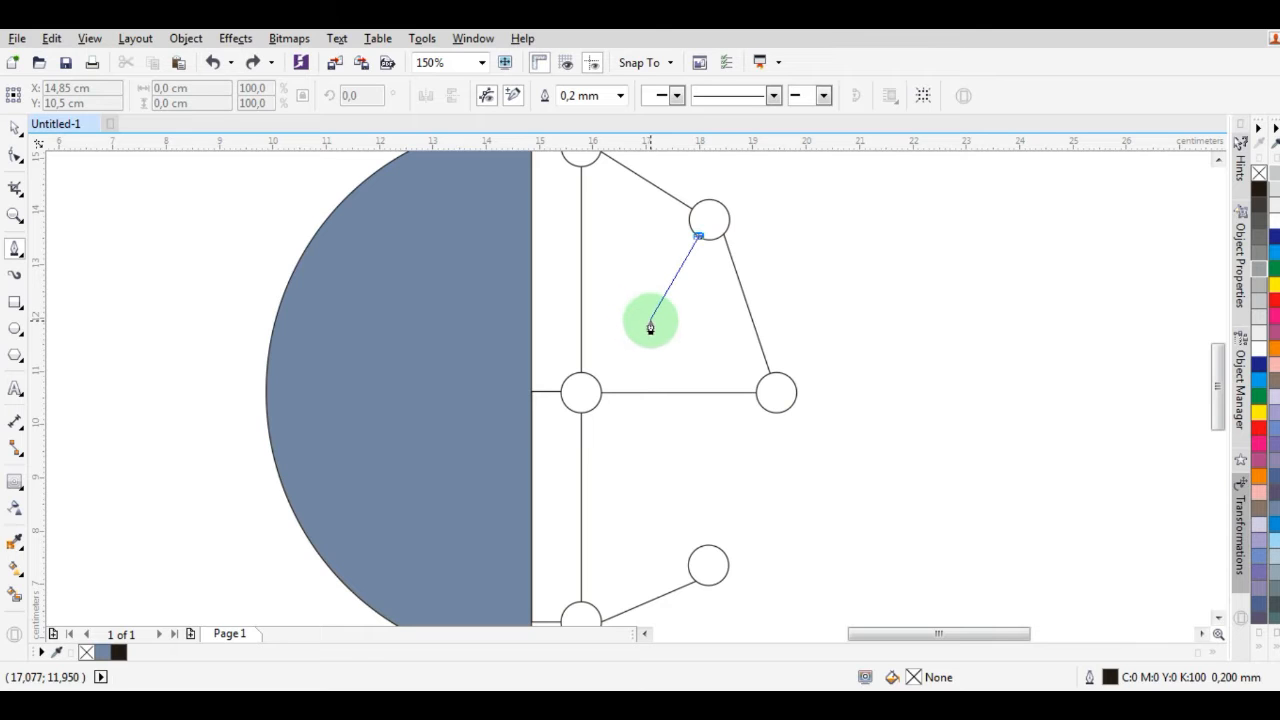
pyautogui.click(650, 322)
pyautogui.scroll(-3, 643, 450)
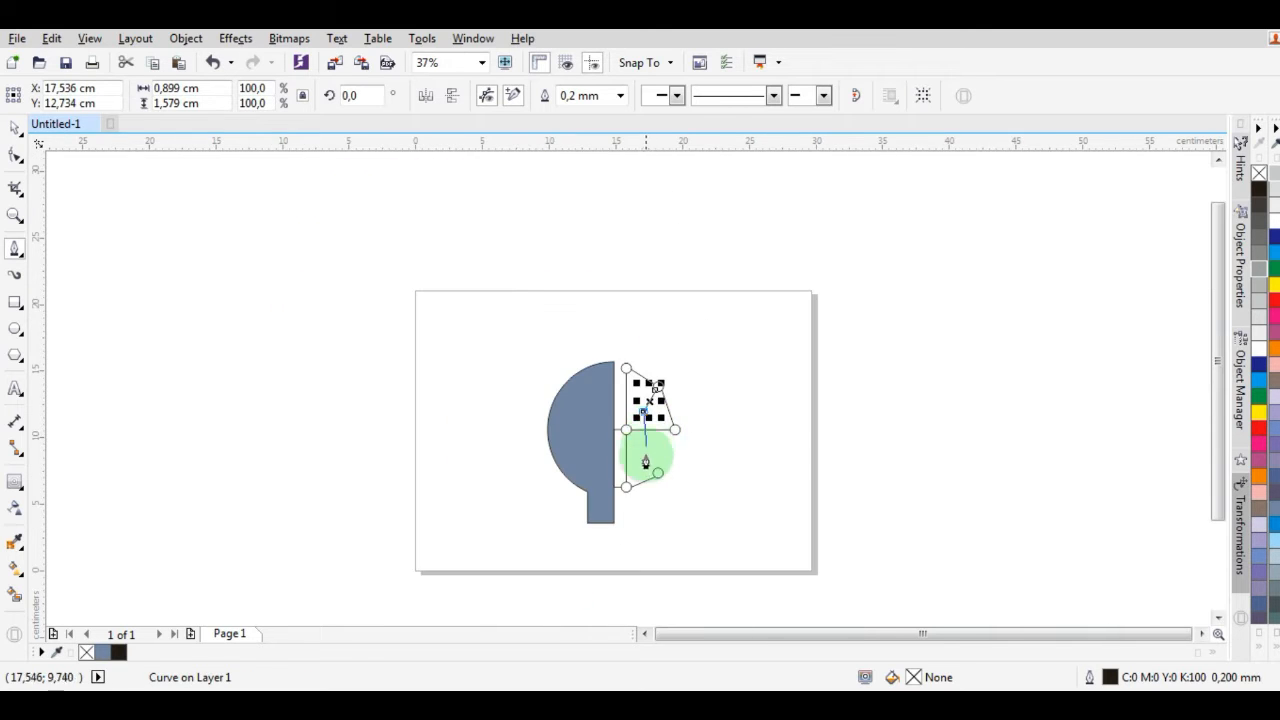
pyautogui.scroll(5, 630, 460)
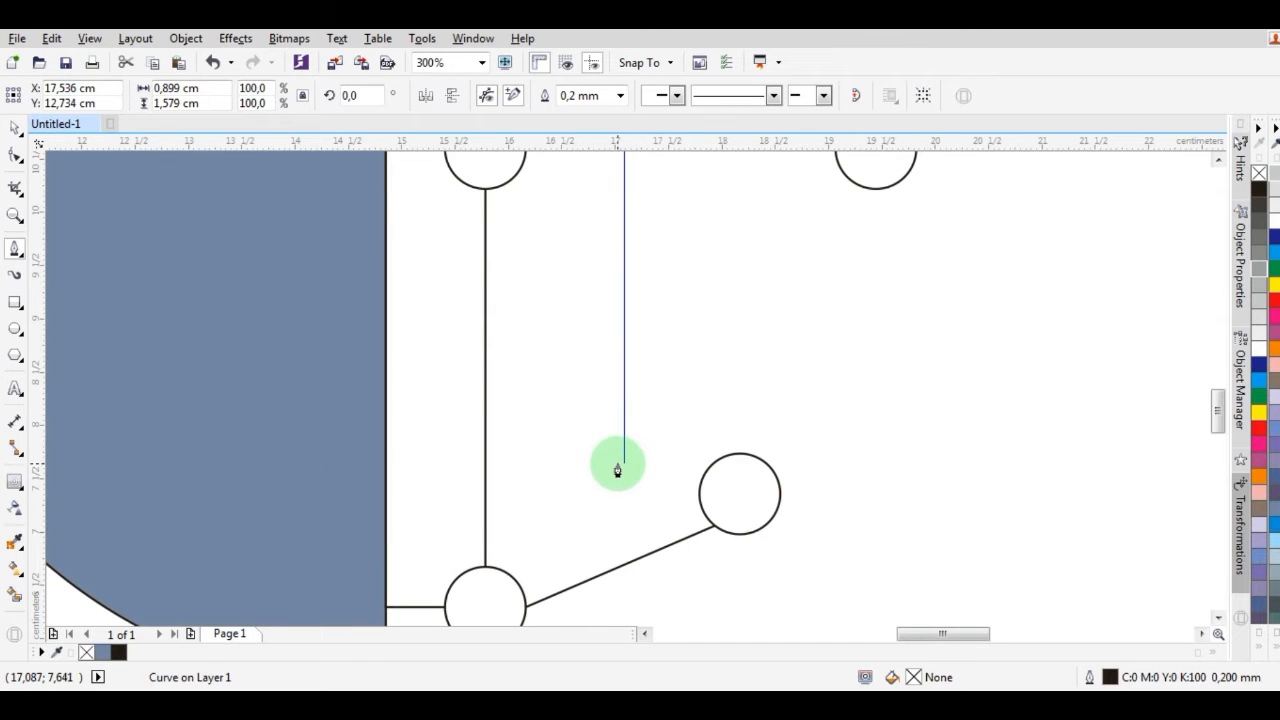
pyautogui.click(619, 466)
pyautogui.hotkey('ctrl', 'z')
pyautogui.click(624, 480)
pyautogui.scroll(-1, 551, 529)
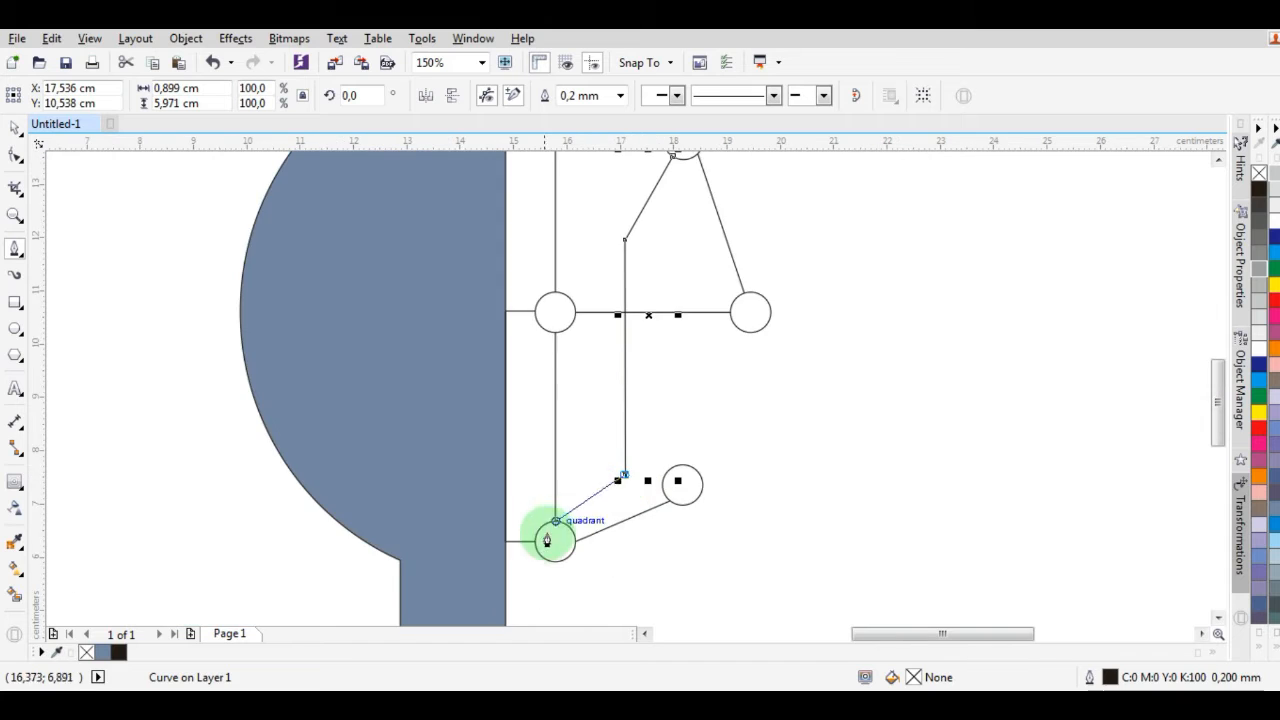
# - Finish the bent connector with a diagonal segment to the lowest inner circle, making it about 1.93 cm wide and 6.97 cm high overall
pyautogui.scroll(1, 574, 506)
pyautogui.click(596, 516)
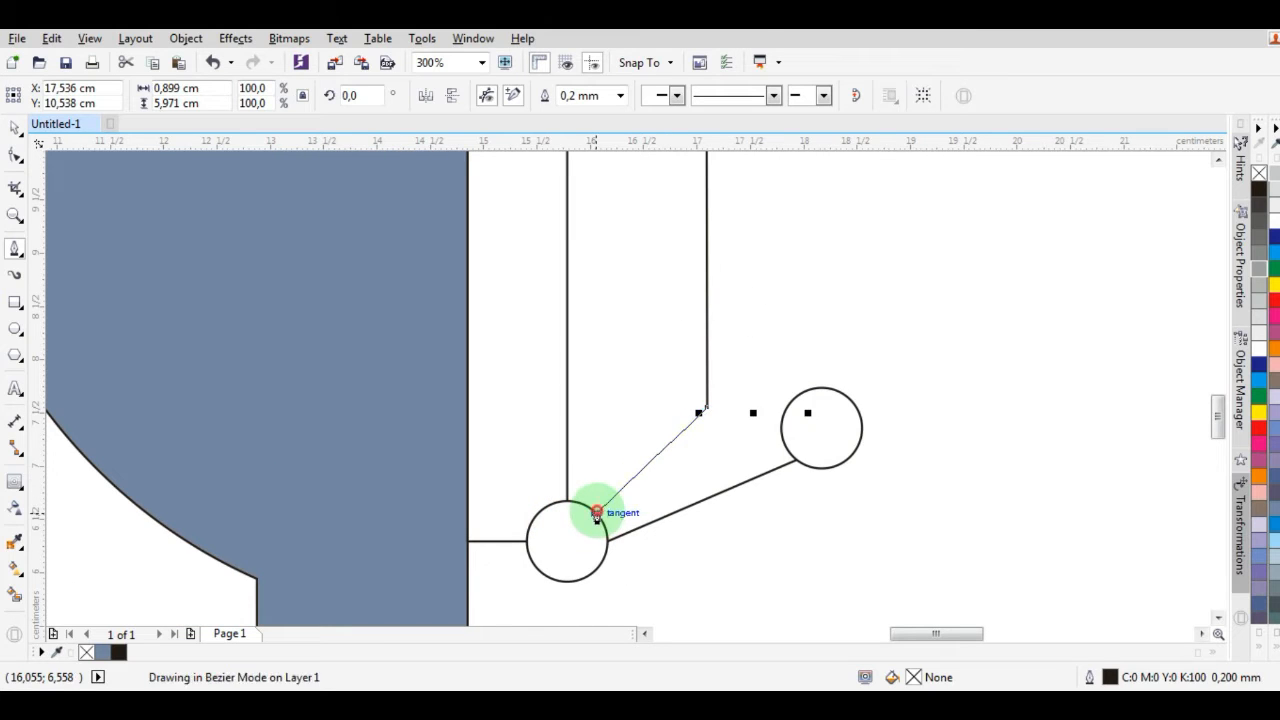
pyautogui.scroll(-1, 596, 516)
pyautogui.press('space')
pyautogui.scroll(-2, 694, 486)
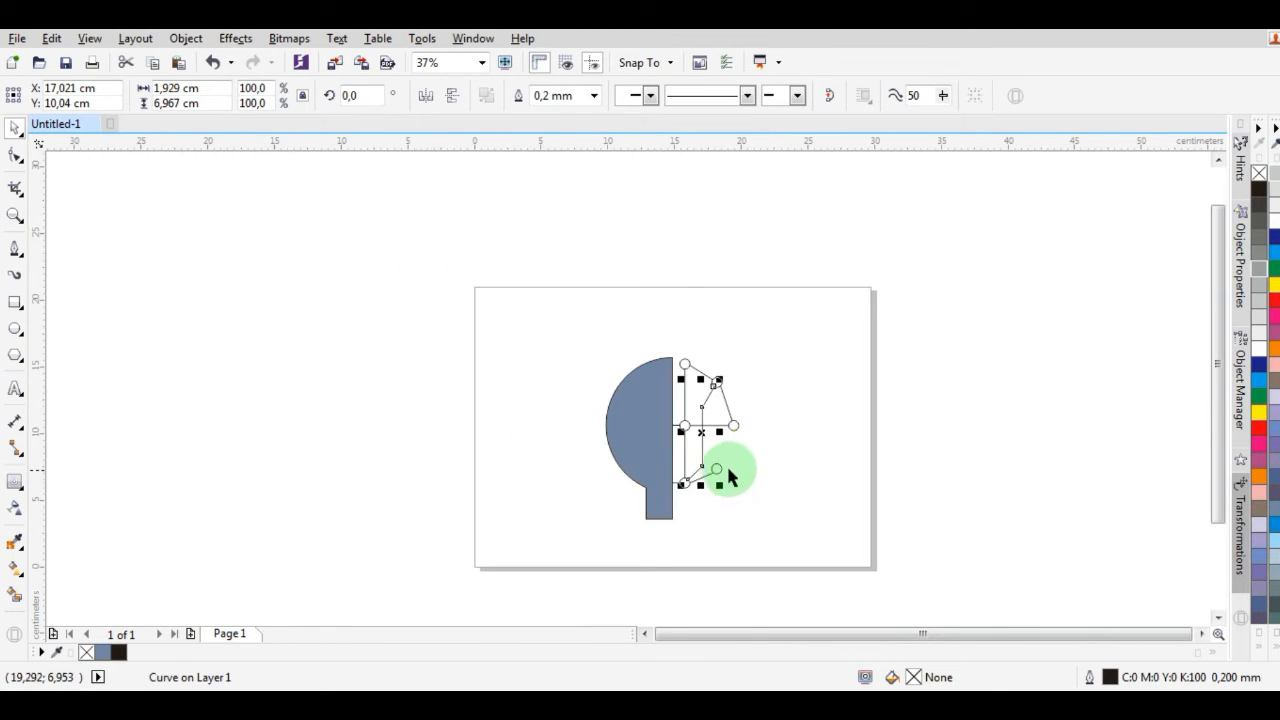
pyautogui.scroll(1, 734, 476)
pyautogui.click(15, 132)
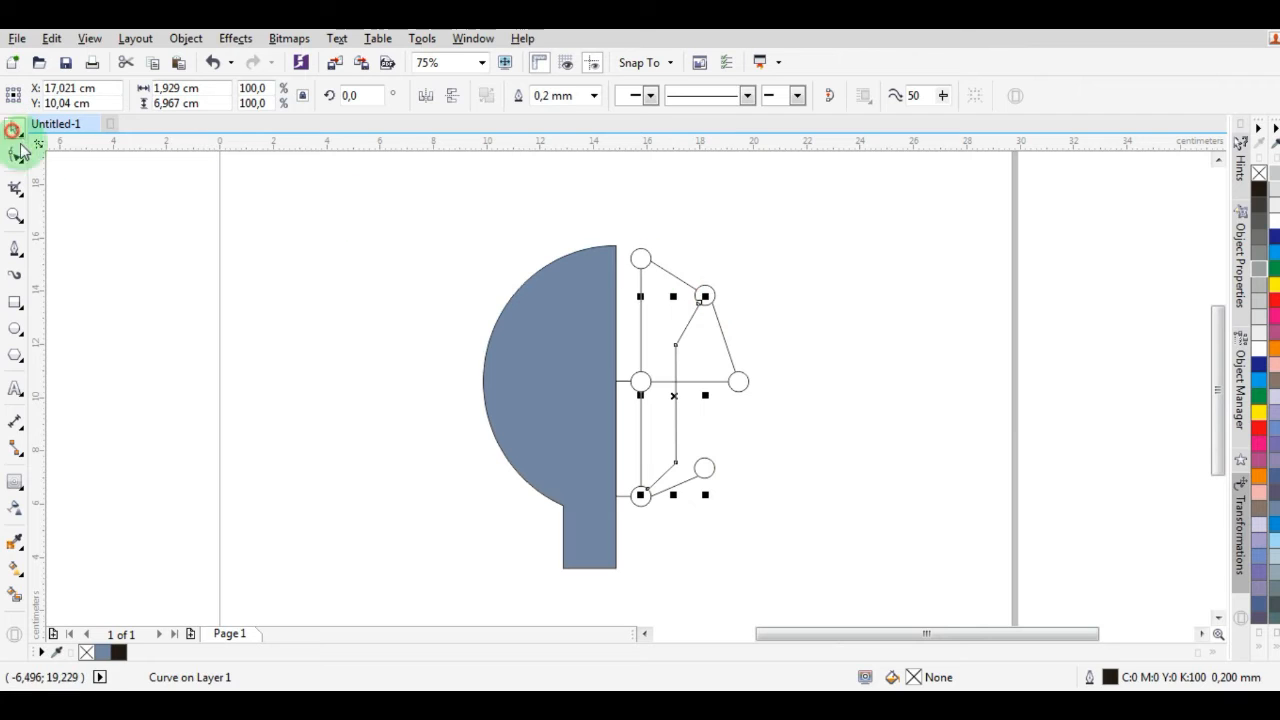
pyautogui.click(851, 337)
# - Connect the rightmost circle to the lower-right circle with a straight line, about 1.12 cm wide and 2.52 cm high
pyautogui.scroll(-1, 906, 370)
pyautogui.scroll(2, 797, 410)
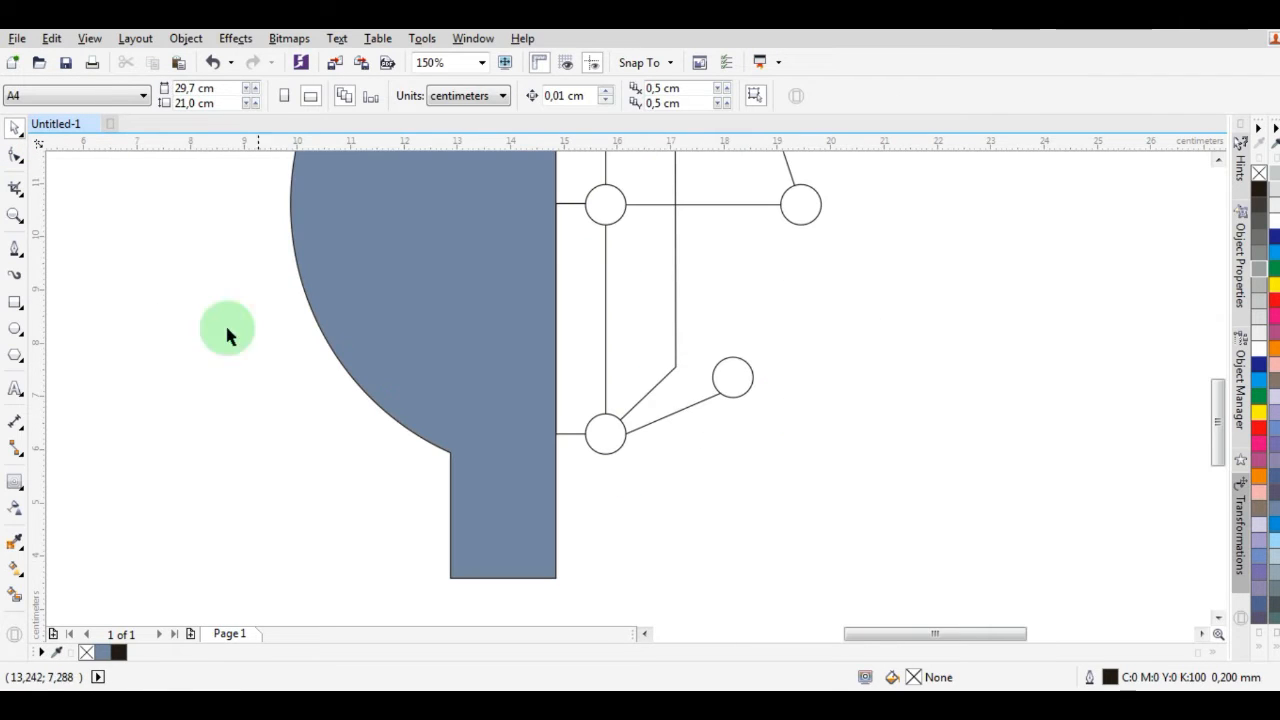
pyautogui.click(15, 250)
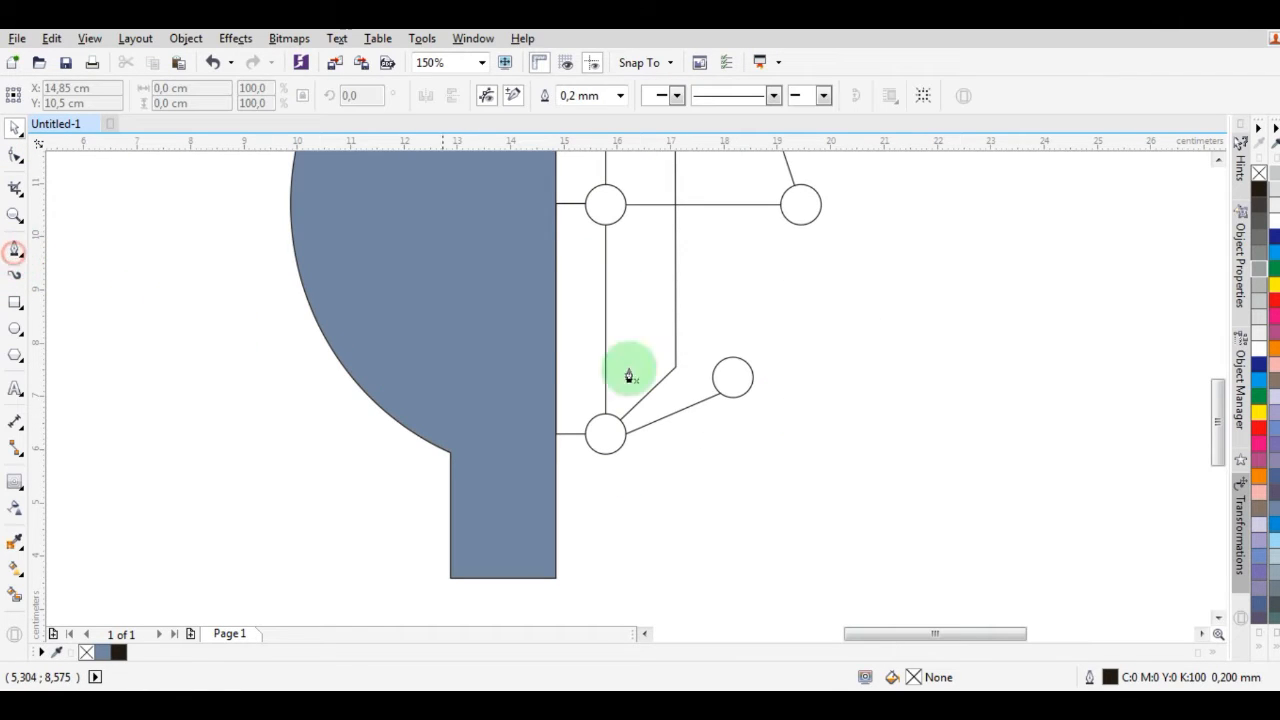
pyautogui.click(800, 226)
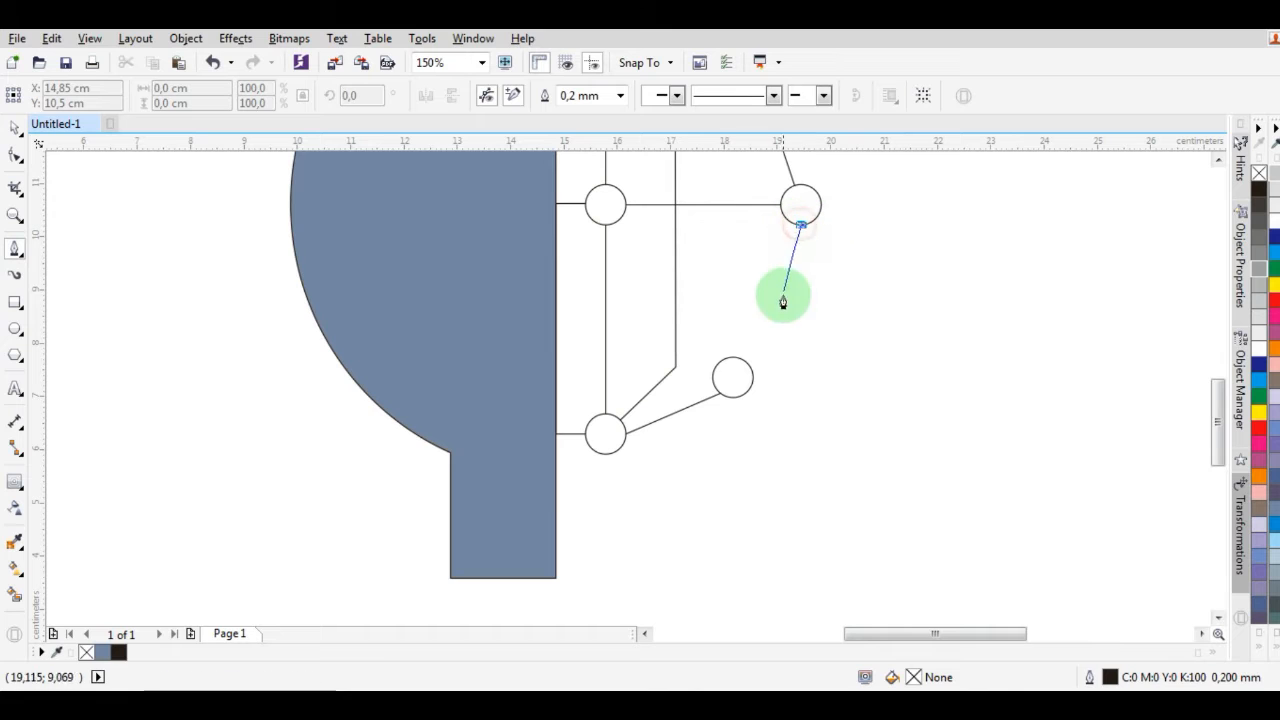
pyautogui.doubleClick(744, 362)
pyautogui.scroll(-2, 789, 429)
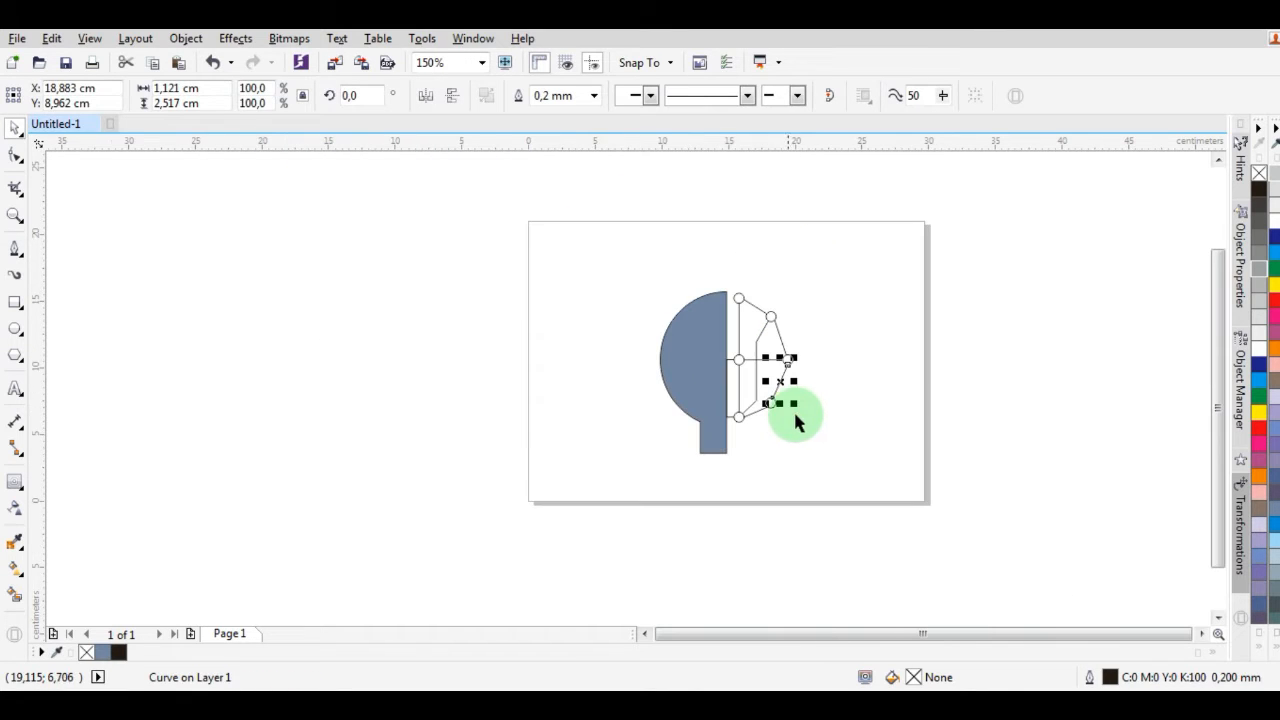
# - Move the lower end node of the outer connecting line slightly right and down along the lower-right circle's outline
pyautogui.click(15, 155)
pyautogui.scroll(3, 794, 420)
pyautogui.scroll(3, 819, 439)
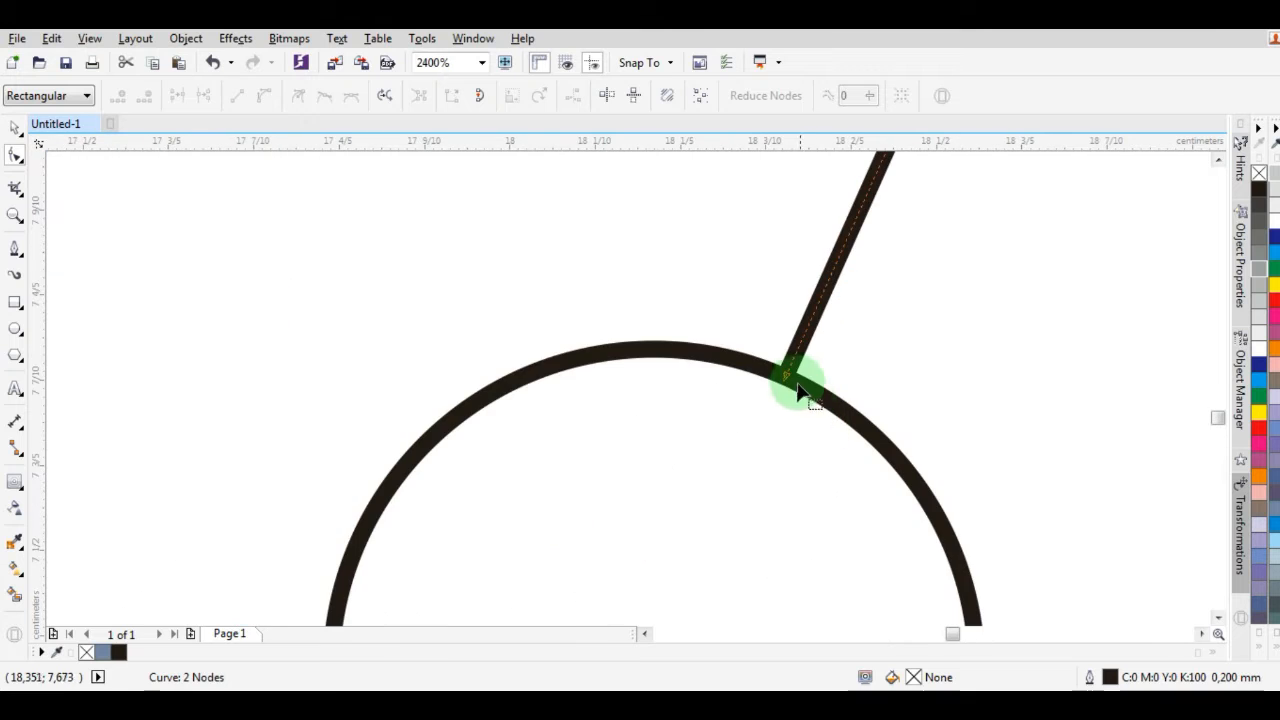
pyautogui.moveTo(790, 385); pyautogui.dragTo(843, 417)
pyautogui.scroll(-3, 843, 417)
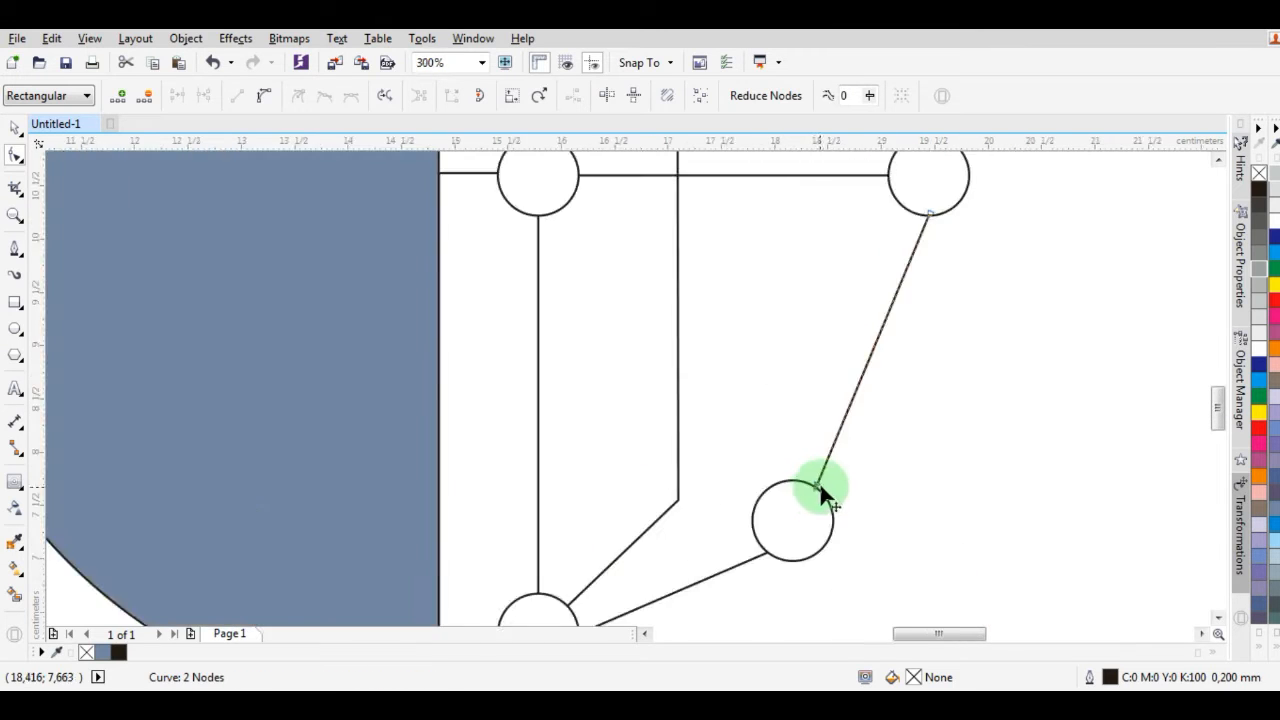
pyautogui.scroll(-1, 918, 463)
pyautogui.scroll(-1, 884, 390)
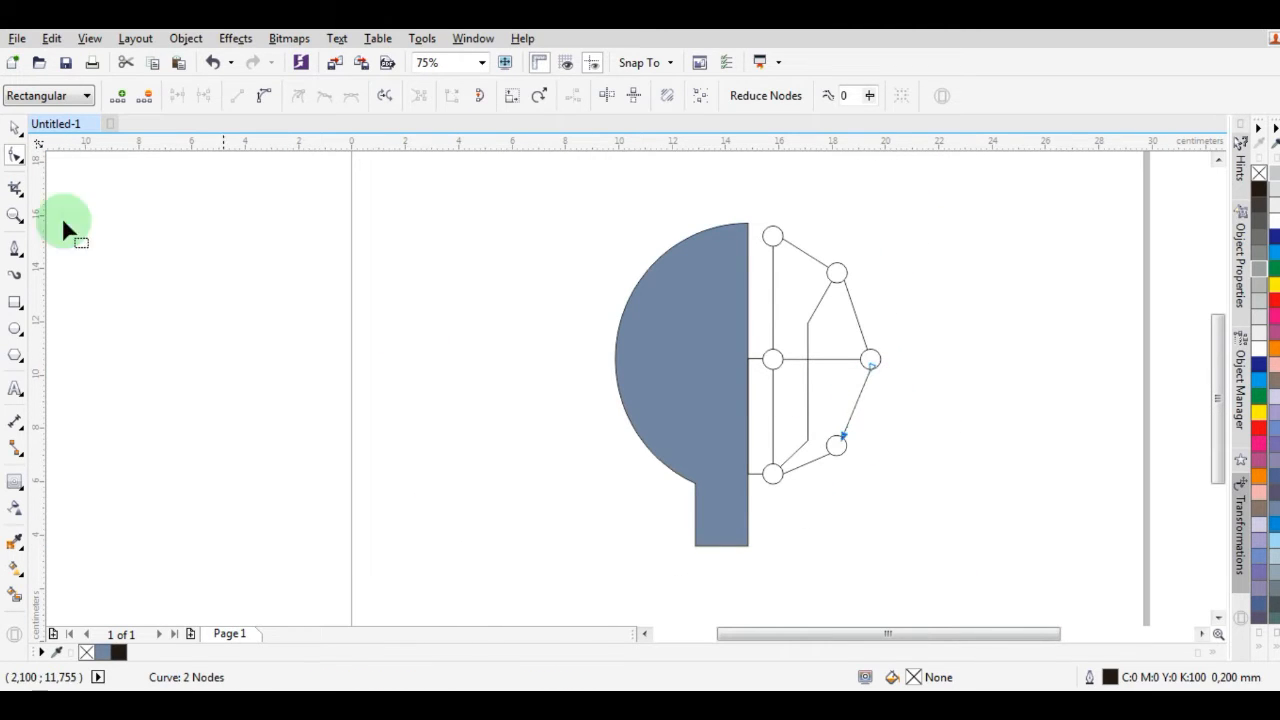
# - Draw a vertical line about 2.31 cm long from the bottom of the lowest inner circle down to the bulb's base level
pyautogui.click(14, 128)
pyautogui.click(290, 271)
pyautogui.scroll(-1, 786, 317)
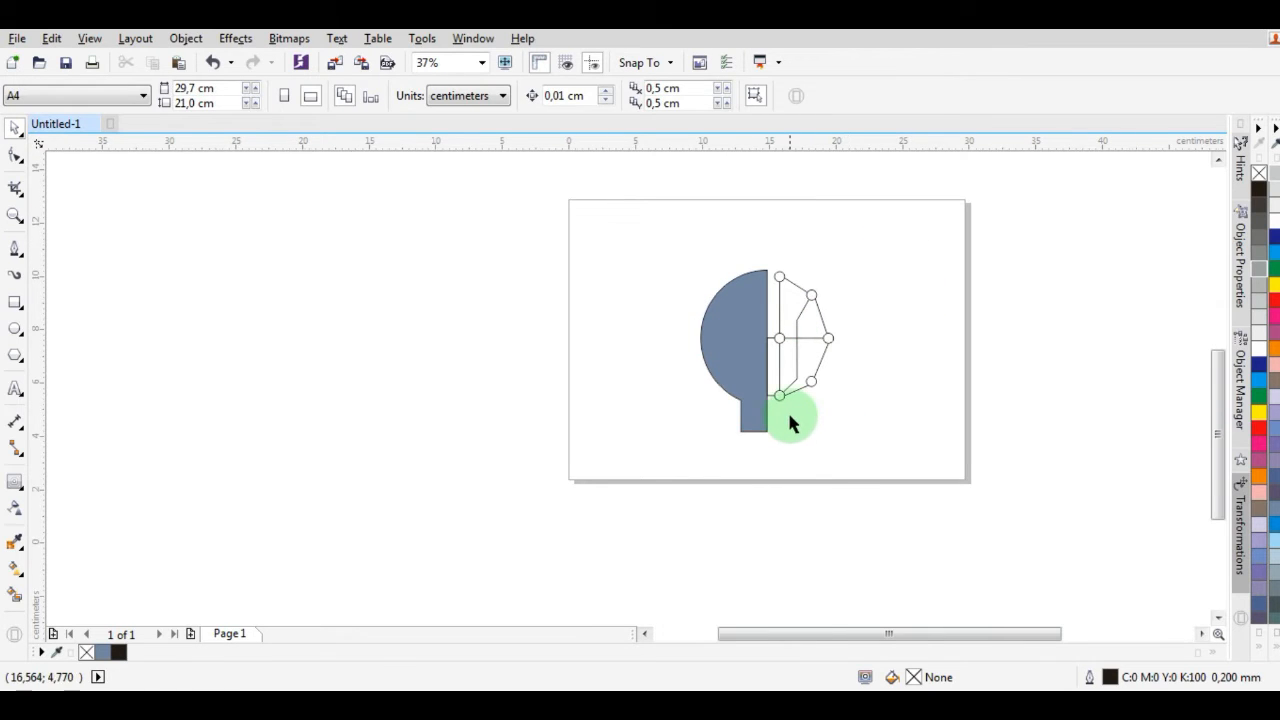
pyautogui.scroll(1, 787, 418)
pyautogui.click(15, 249)
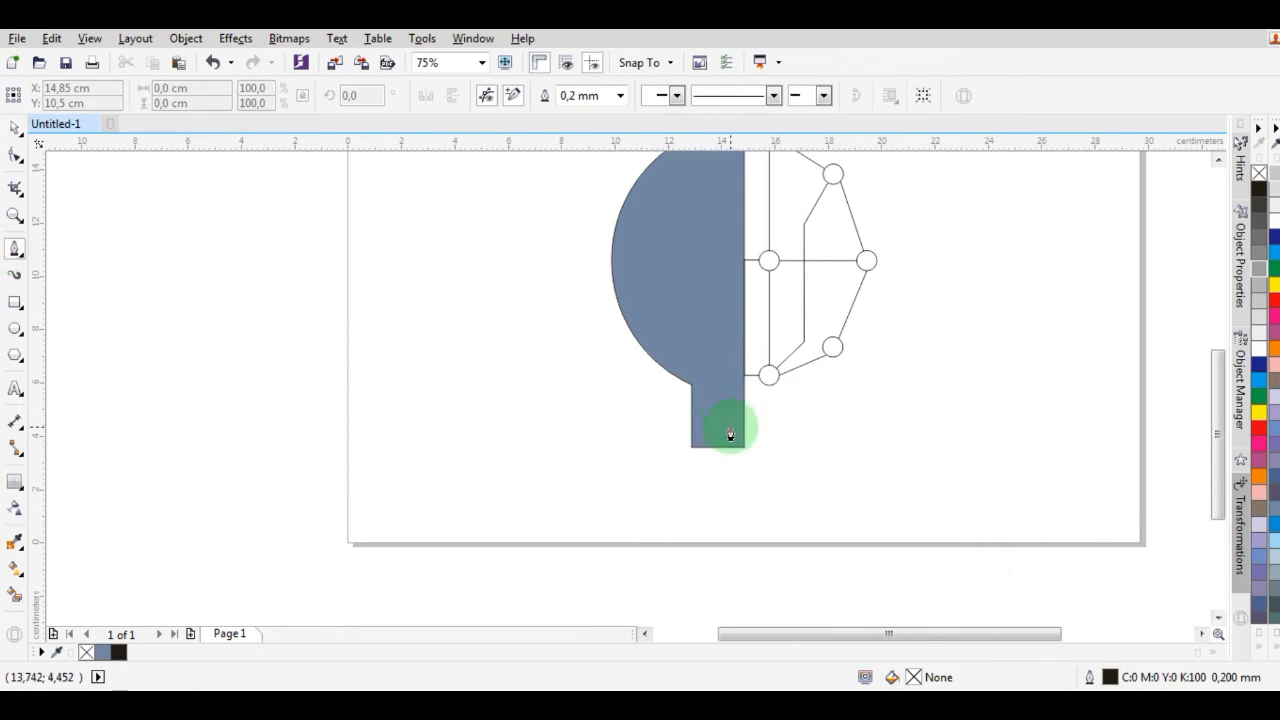
pyautogui.scroll(2, 776, 410)
pyautogui.click(741, 308)
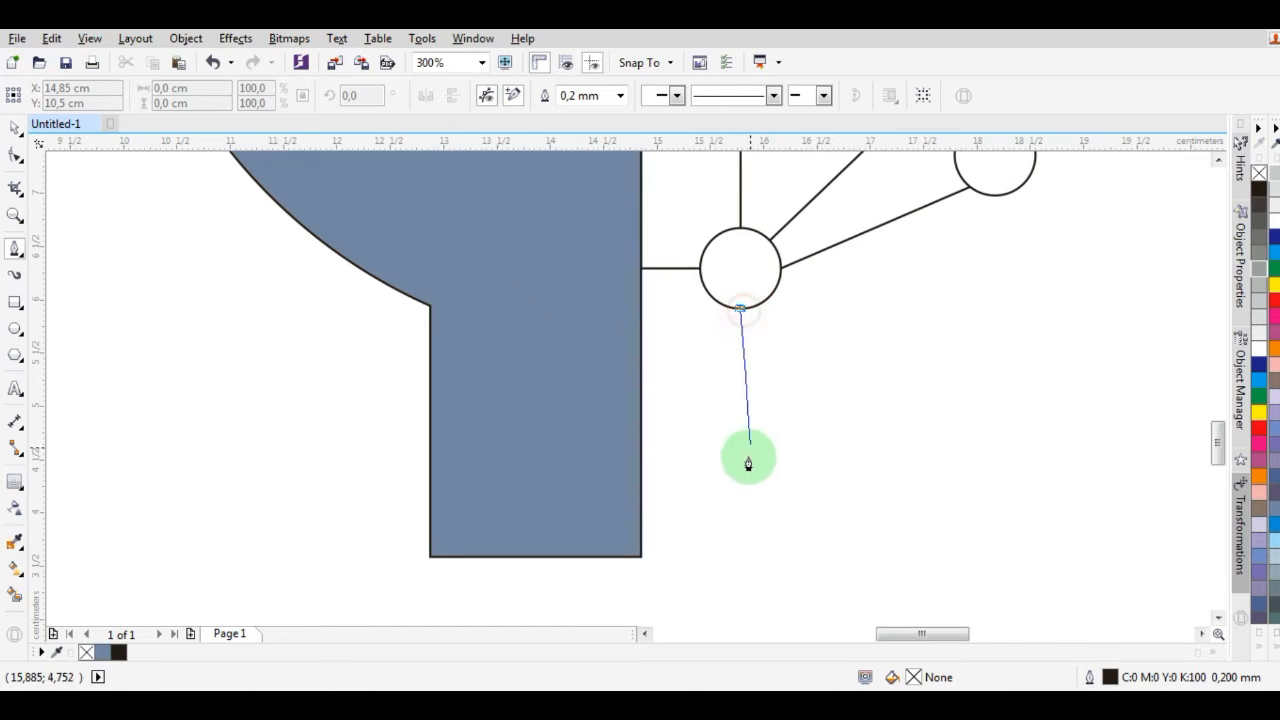
pyautogui.click(741, 560)
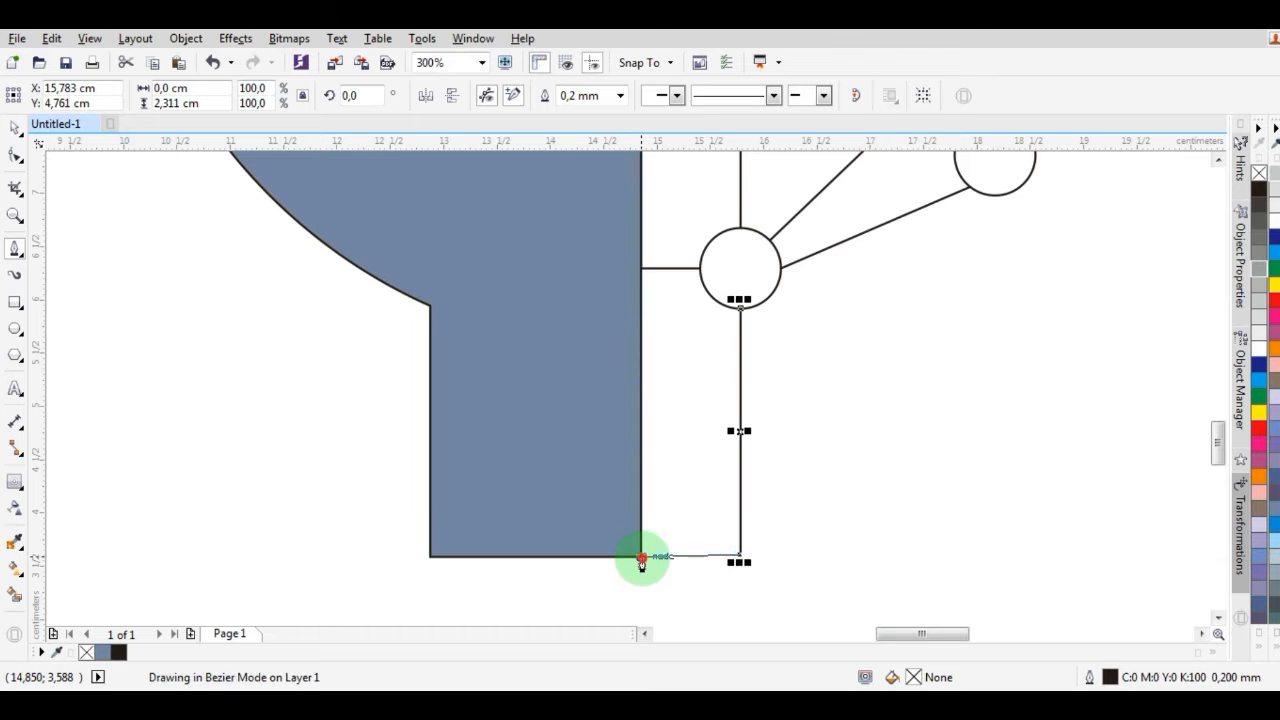
# - Extend the line to the blue-grey shape's bottom corner and up its straight edge, about 0.93 cm wide and 2.71 cm high overall
pyautogui.click(642, 558)
pyautogui.scroll(-1, 716, 560)
pyautogui.click(691, 428)
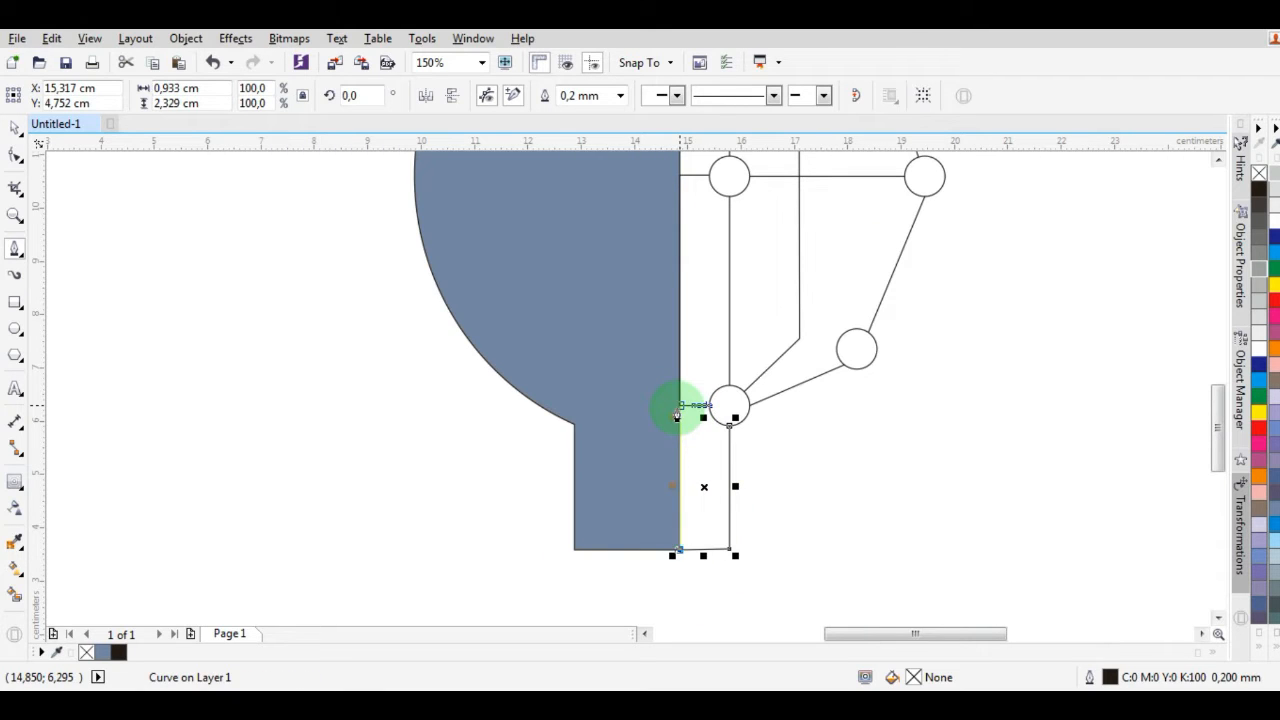
pyautogui.scroll(3, 691, 429)
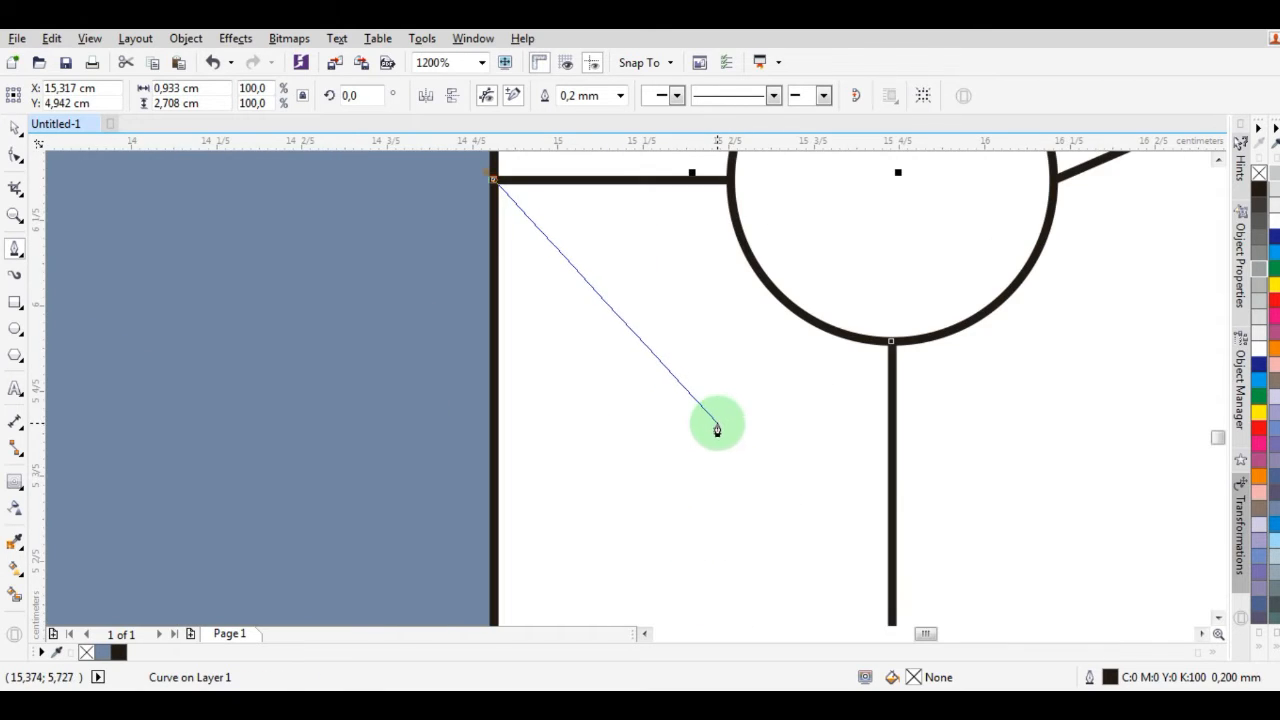
pyautogui.press('space')
pyautogui.scroll(-3, 717, 425)
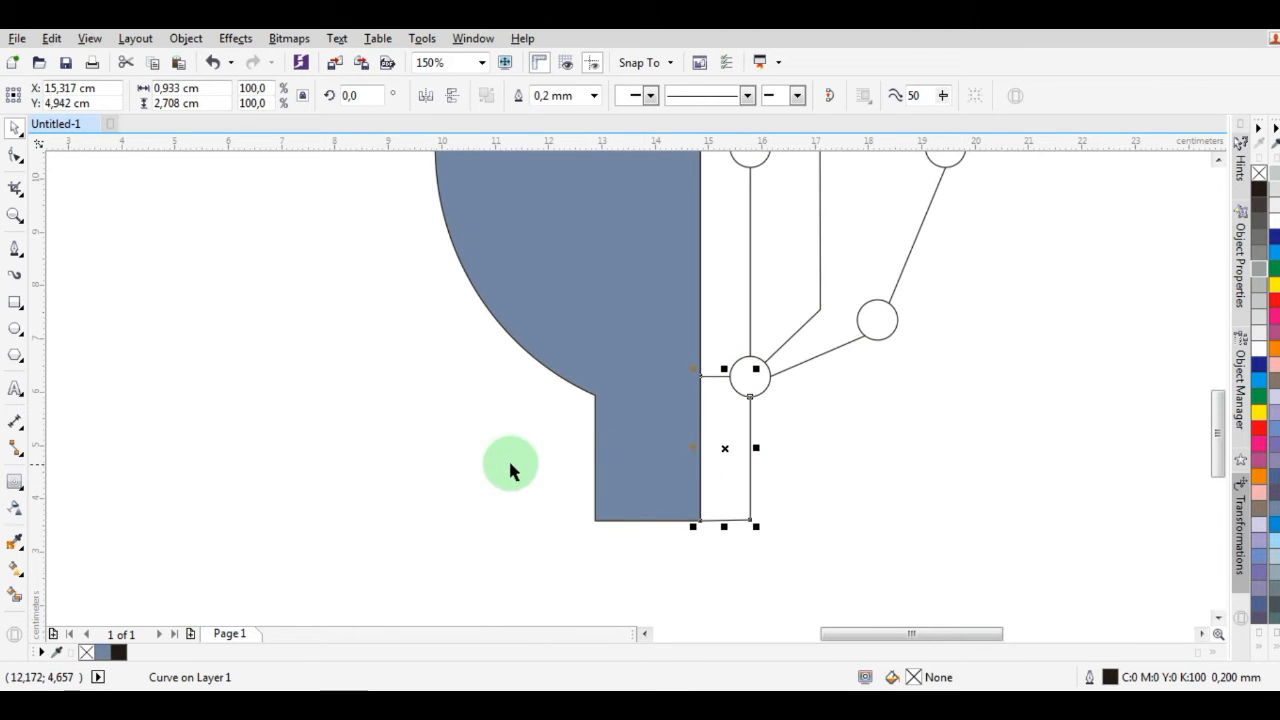
pyautogui.click(470, 460)
pyautogui.scroll(-1, 657, 449)
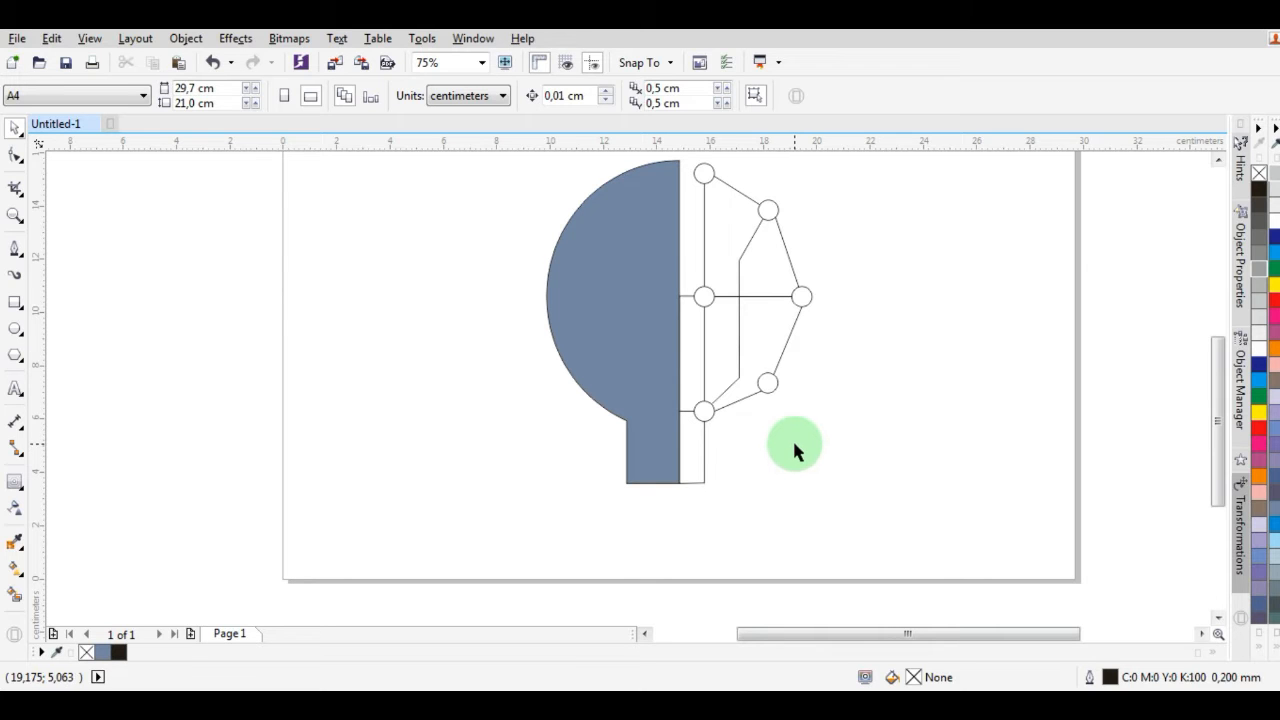
# - Undo the straight-sided base outline drawn below the lowest inner circle
pyautogui.hotkey('ctrl', 'z')
pyautogui.hotkey('ctrl', 'z')
pyautogui.hotkey('ctrl', 'z')
# - Draw a line about 0.51 cm down from the lowest inner circle and continue it diagonally outward, about 0.43 cm wide and 0.94 cm high overall
pyautogui.scroll(2, 551, 412)
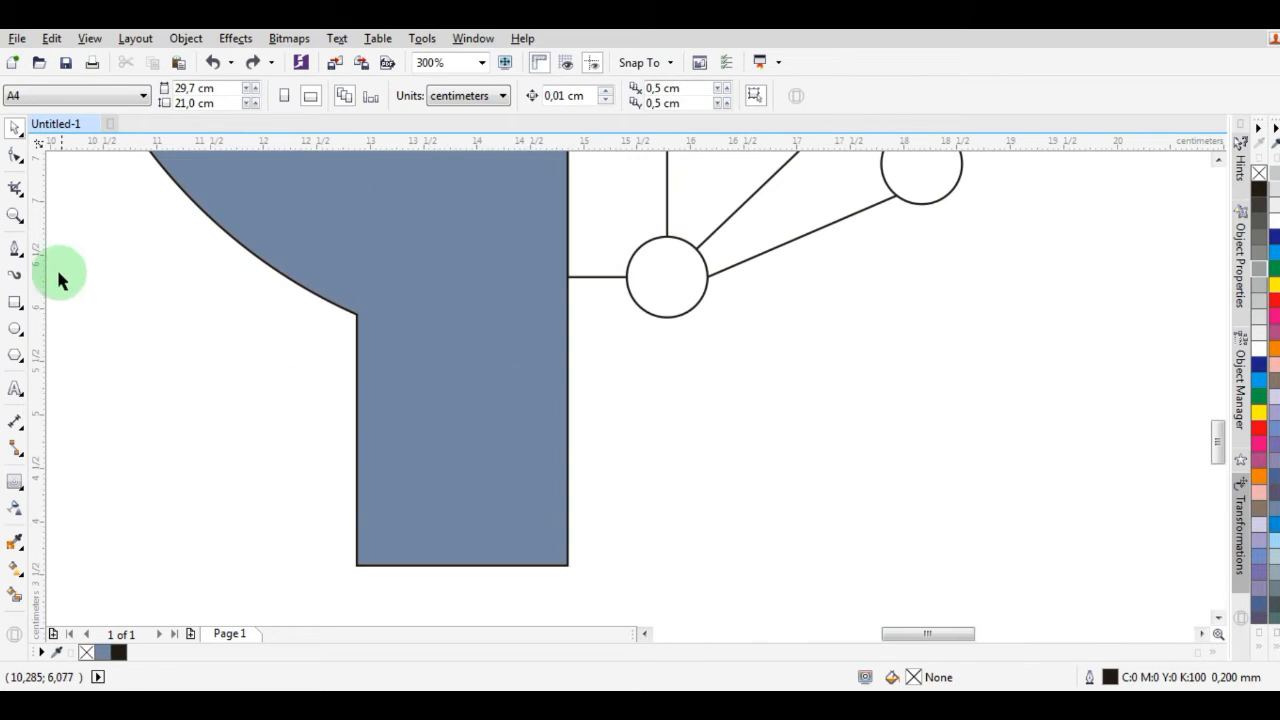
pyautogui.click(15, 248)
pyautogui.scroll(1, 672, 300)
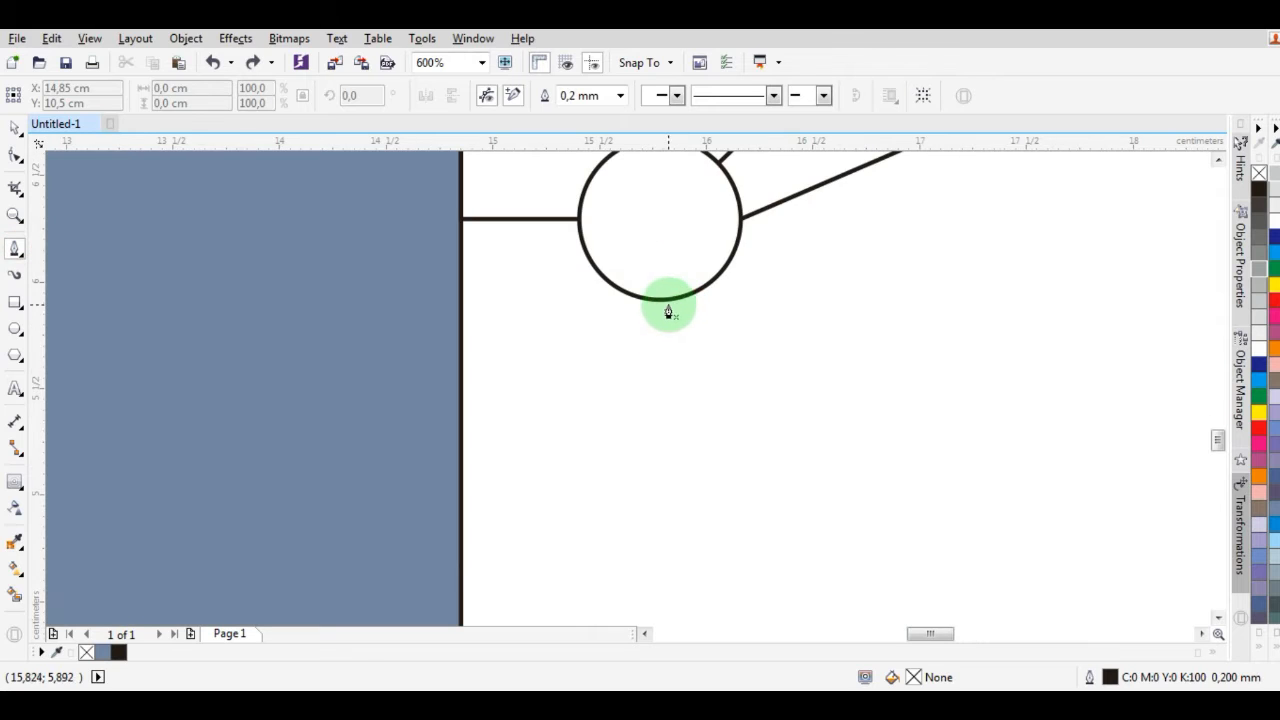
pyautogui.click(659, 302)
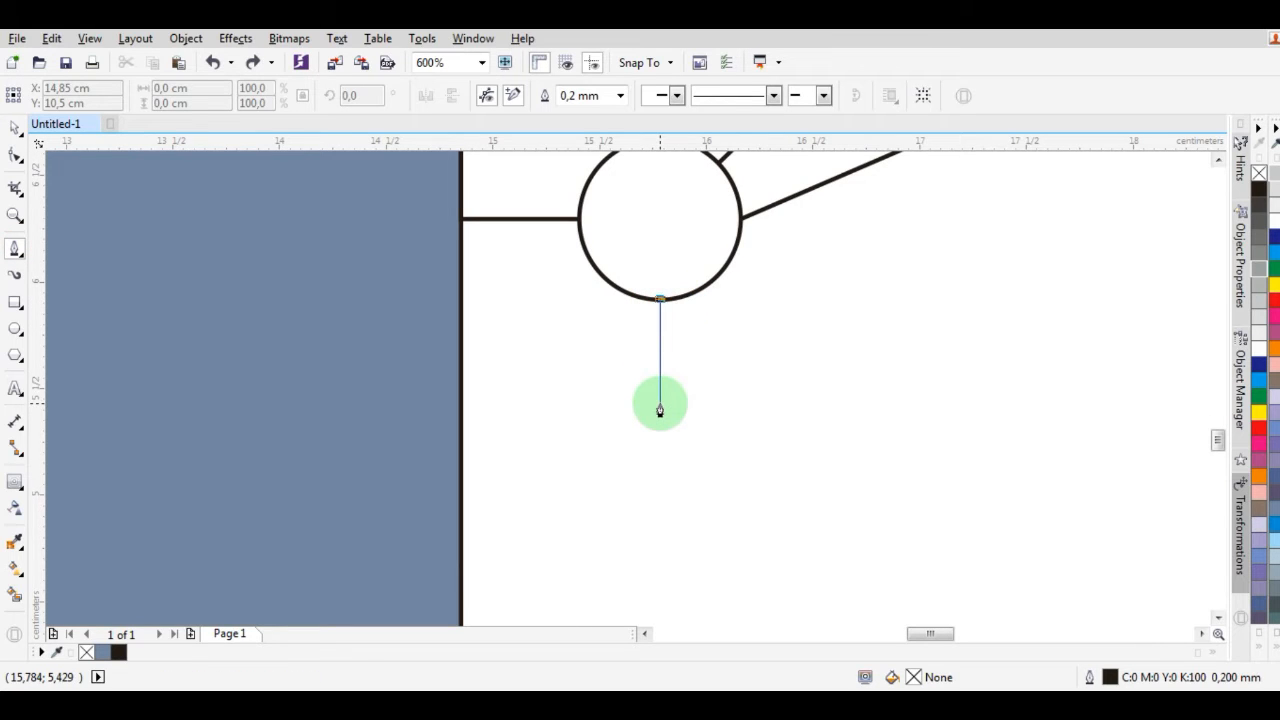
pyautogui.click(658, 410)
pyautogui.scroll(-1, 660, 412)
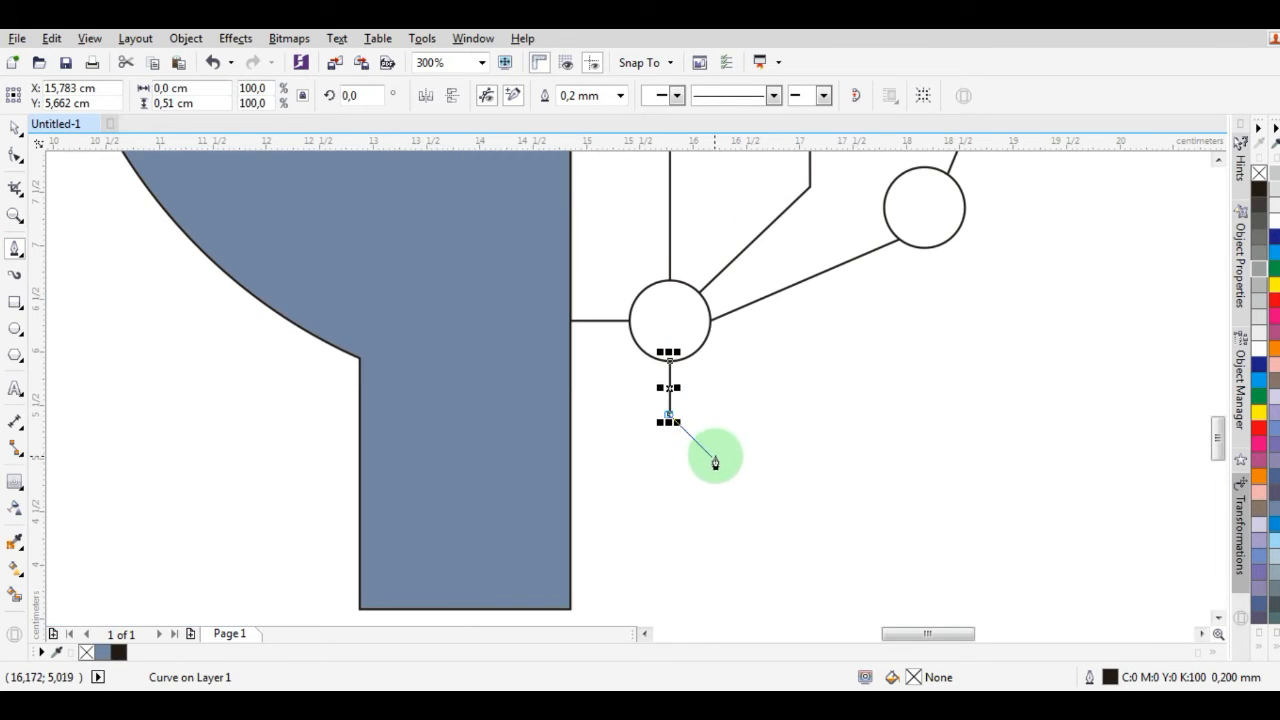
pyautogui.click(717, 464)
# - Continue the outline down to base level, across to the blue-grey shape's corner and up its edge, about 1.36 cm wide and 2.72 cm high overall
pyautogui.scroll(-2, 719, 480)
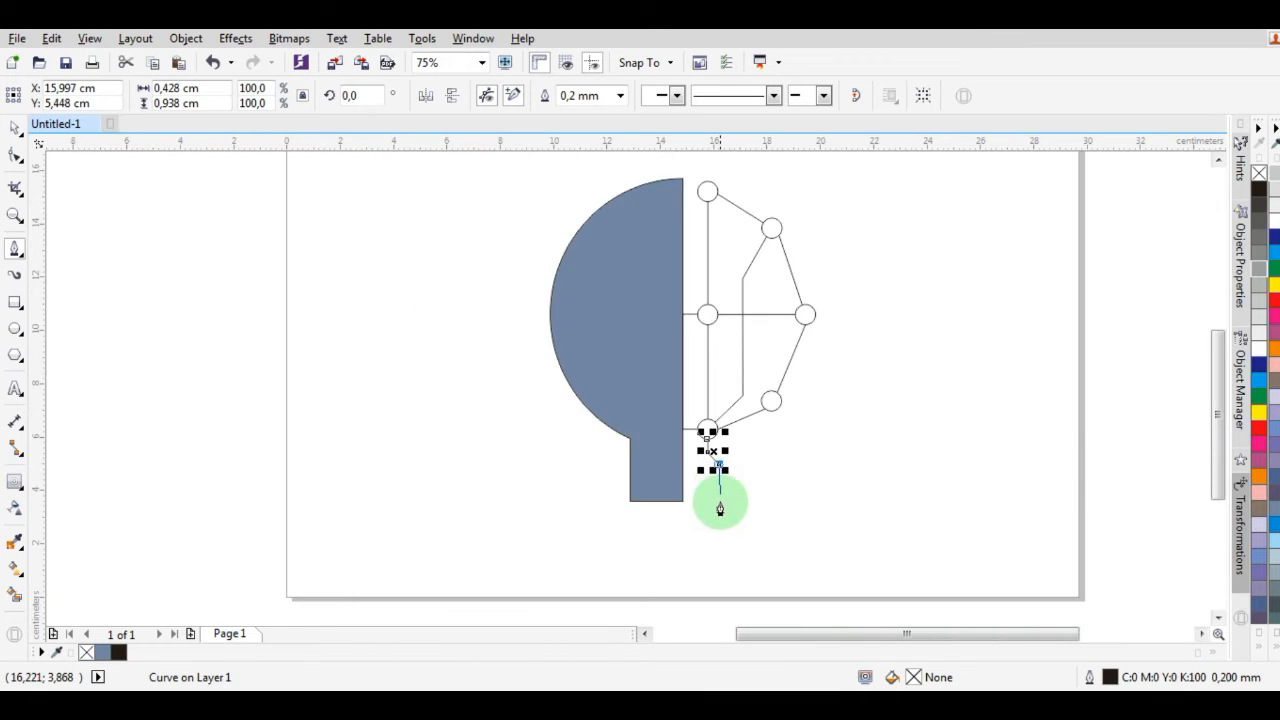
pyautogui.scroll(2, 716, 486)
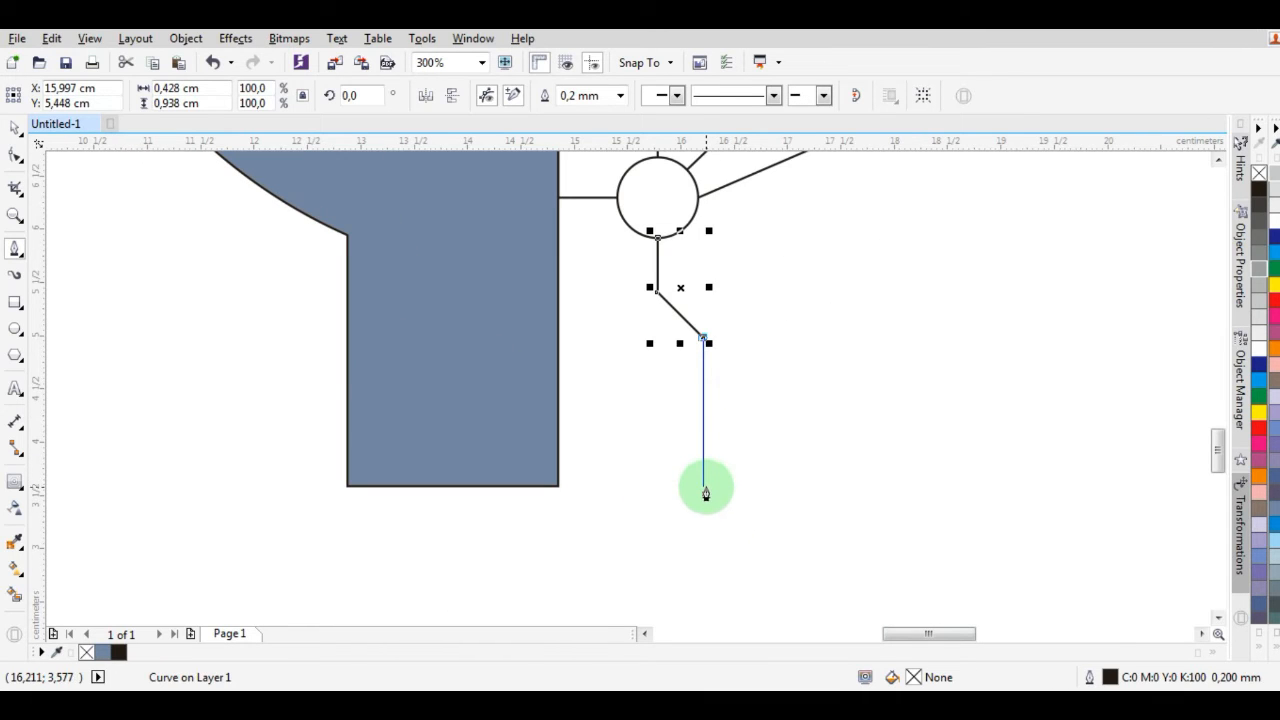
pyautogui.click(705, 490)
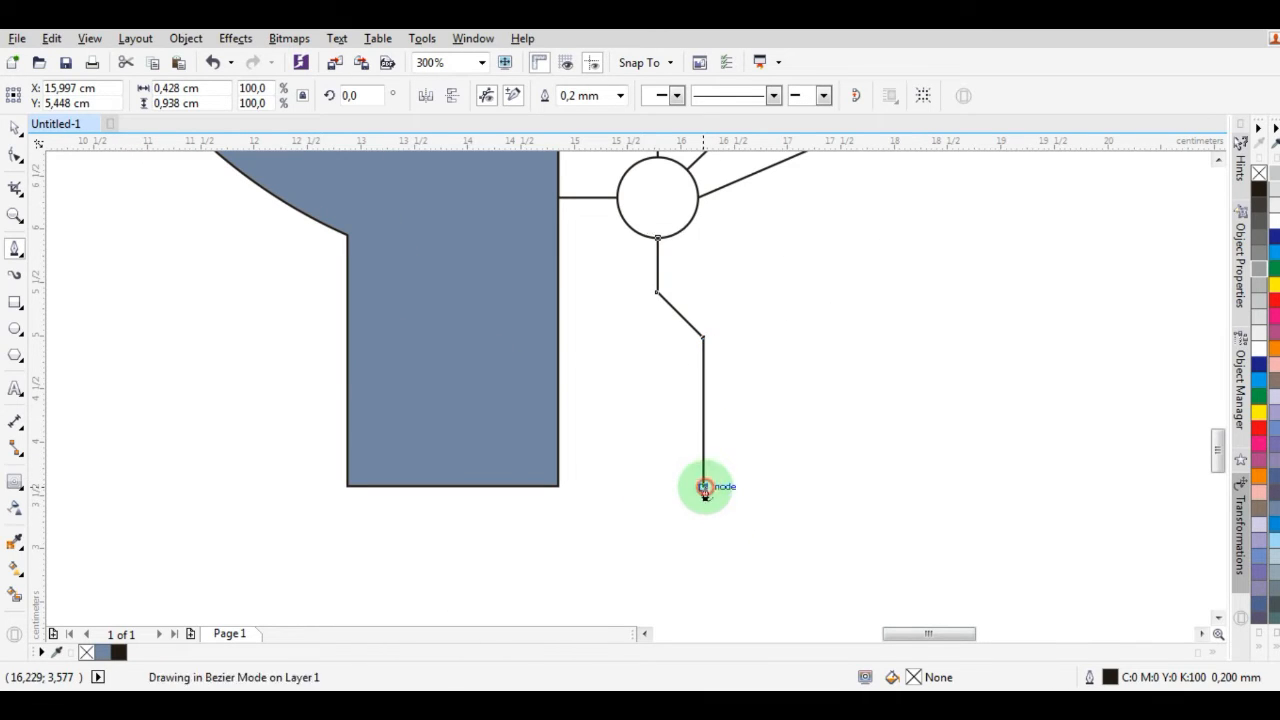
pyautogui.click(561, 489)
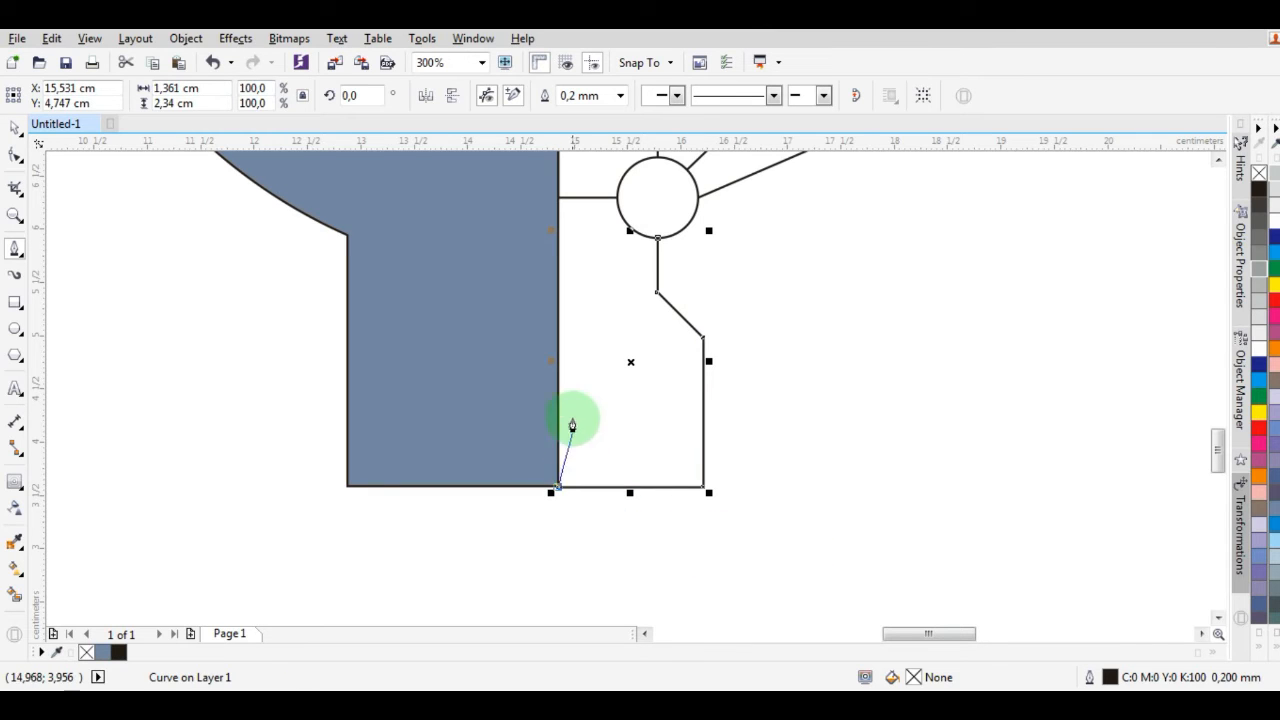
pyautogui.click(560, 198)
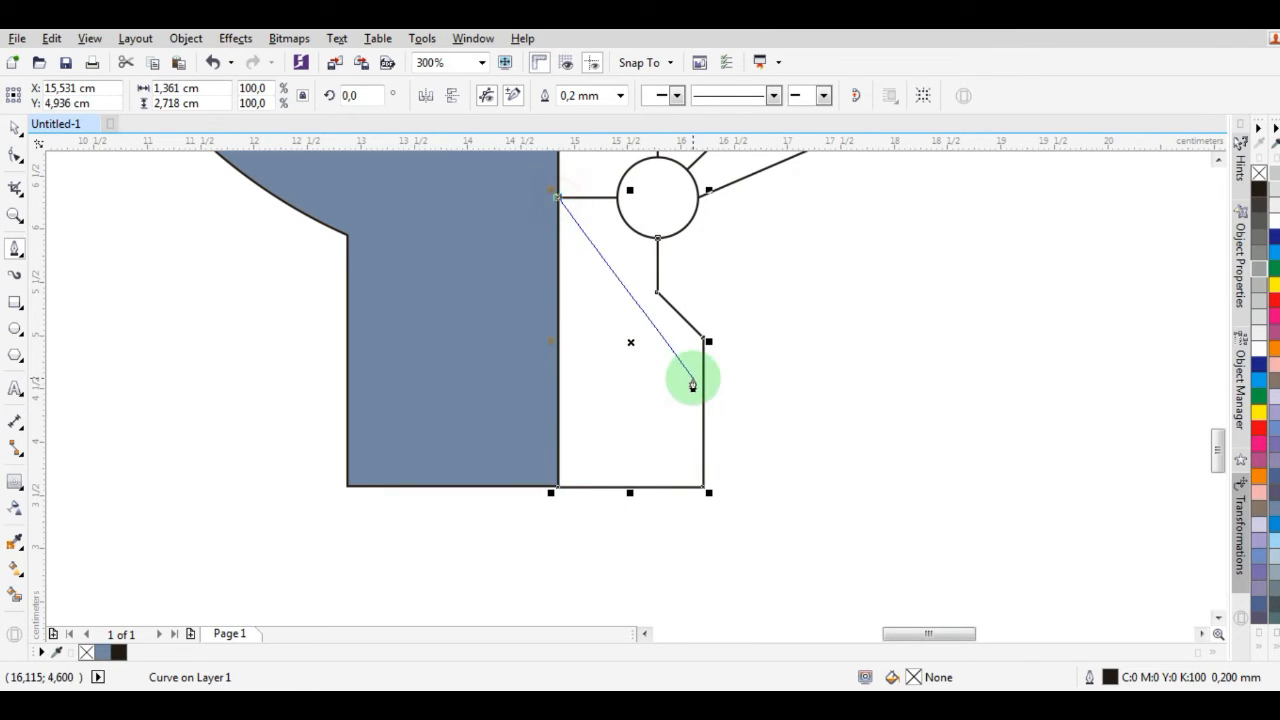
pyautogui.press('space')
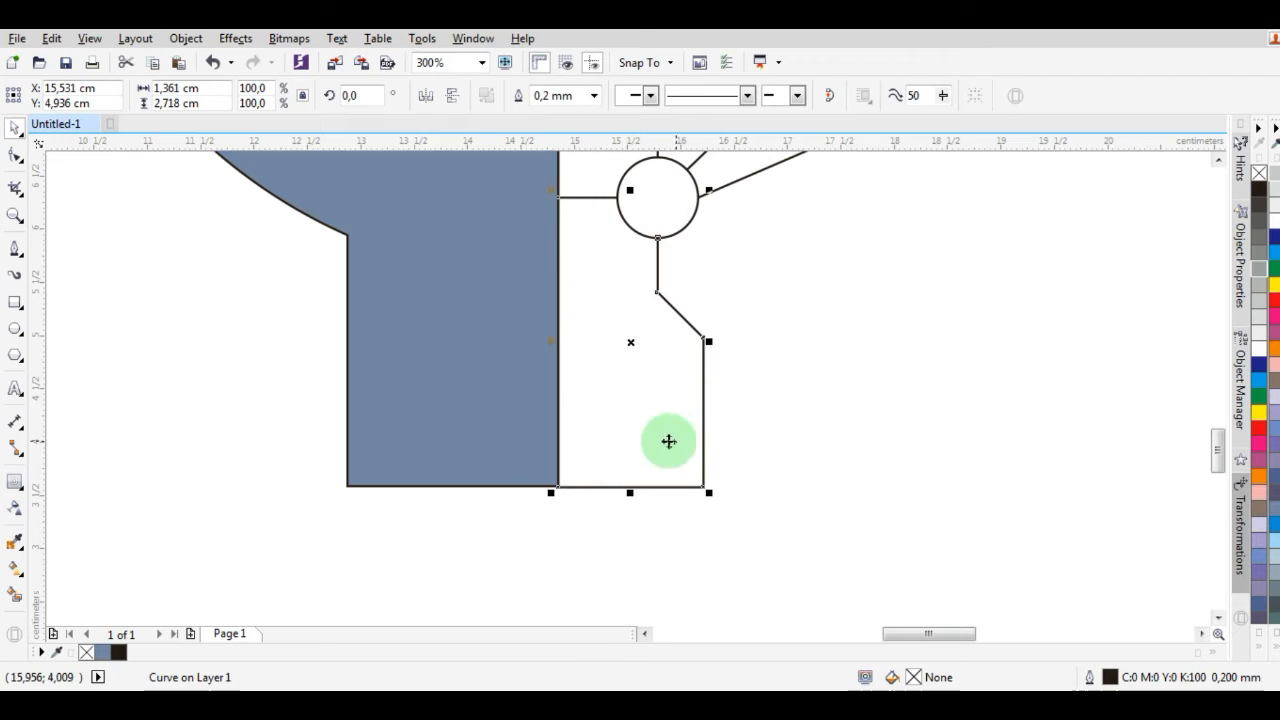
# - Move the base outline's two bottom corner nodes slightly up to line up with the blue-grey shape's bottom edge
pyautogui.click(15, 155)
pyautogui.scroll(3, 575, 490)
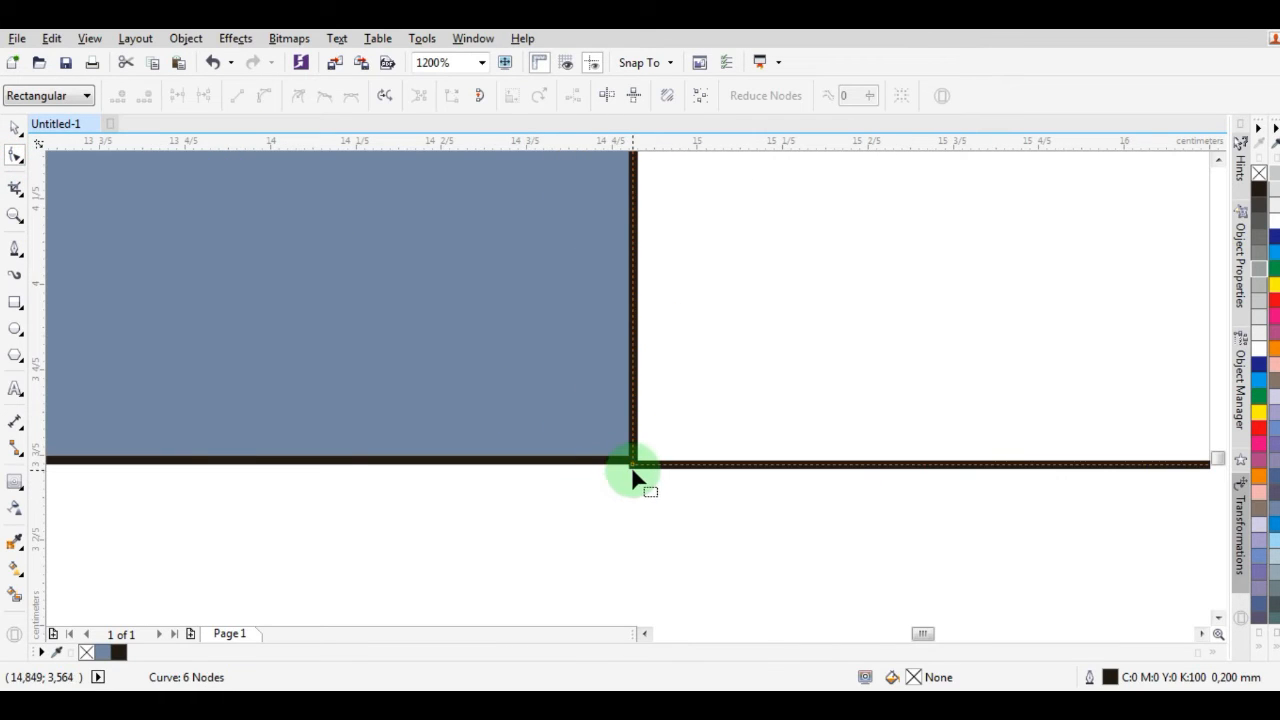
pyautogui.moveTo(633, 465); pyautogui.dragTo(634, 459)
pyautogui.scroll(-1, 634, 459)
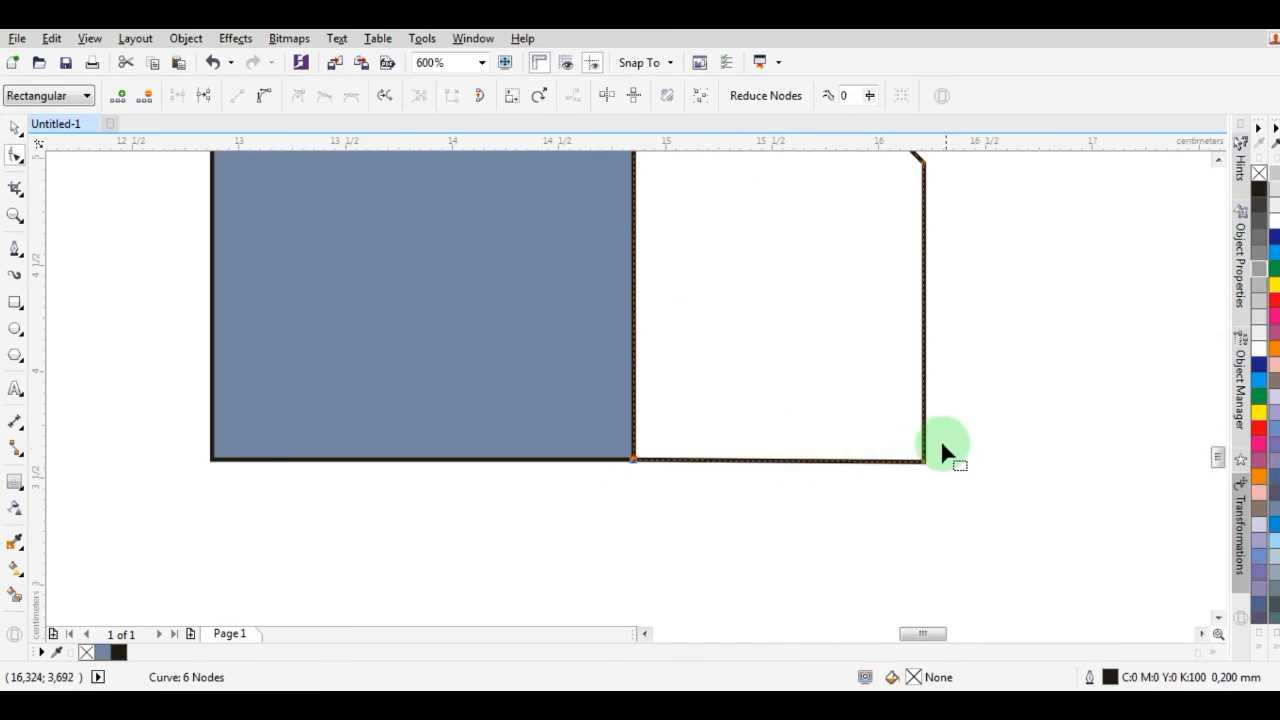
pyautogui.scroll(1, 925, 459)
pyautogui.moveTo(926, 462); pyautogui.dragTo(918, 458)
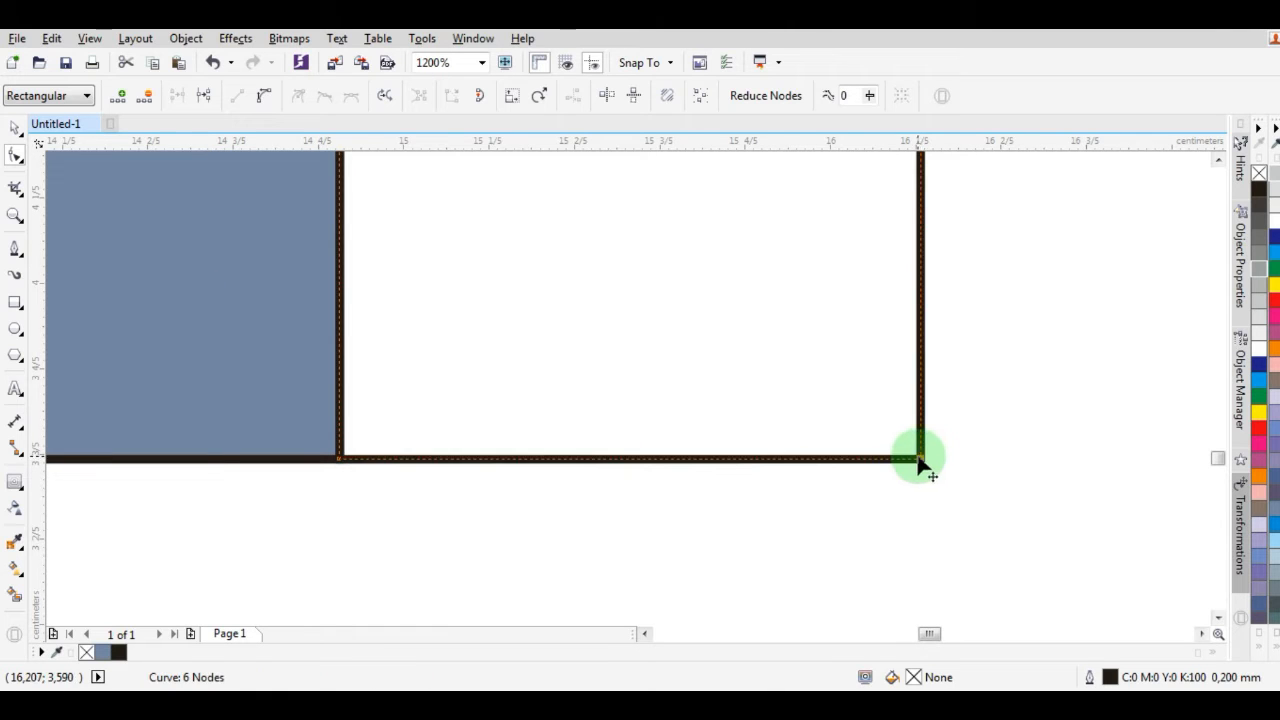
pyautogui.scroll(-4, 918, 458)
pyautogui.click(966, 487)
pyautogui.scroll(-1, 1000, 515)
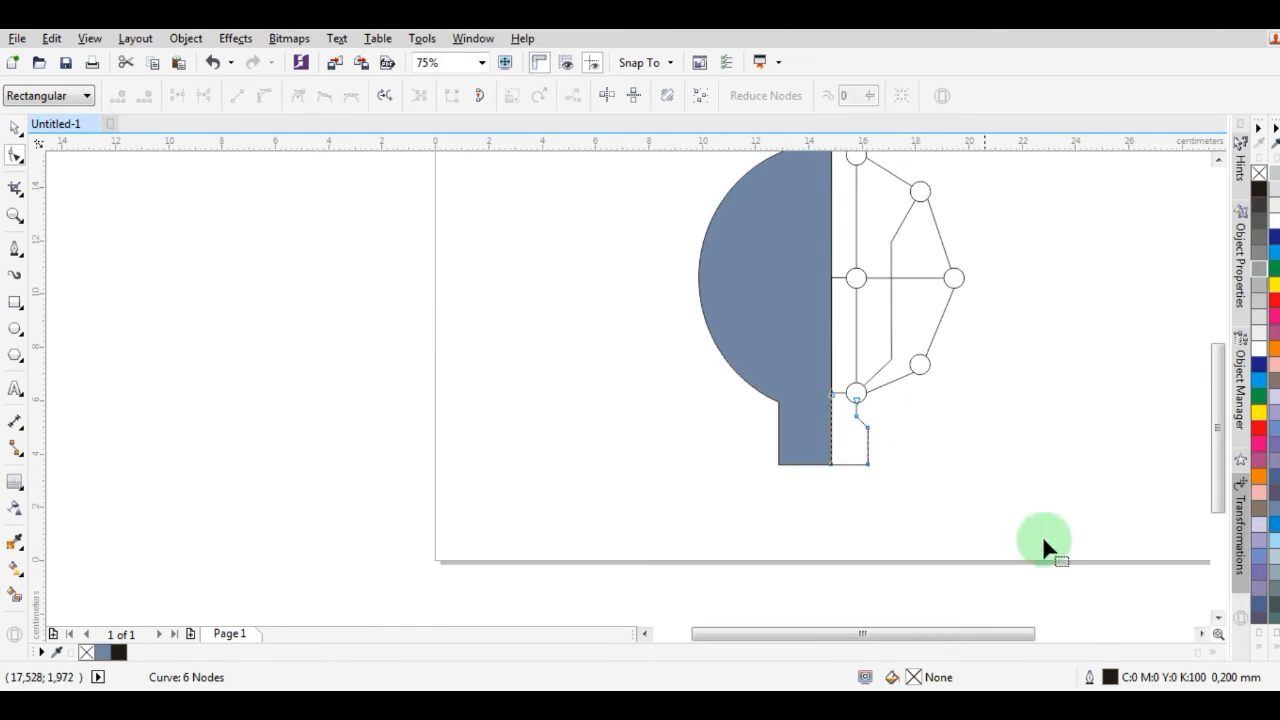
pyautogui.click(16, 128)
# - Draw a thin rectangle about 3.34 cm wide and 0.18 cm high directly below the full width of the bulb's base
pyautogui.scroll(-1, 800, 428)
pyautogui.scroll(1, 770, 415)
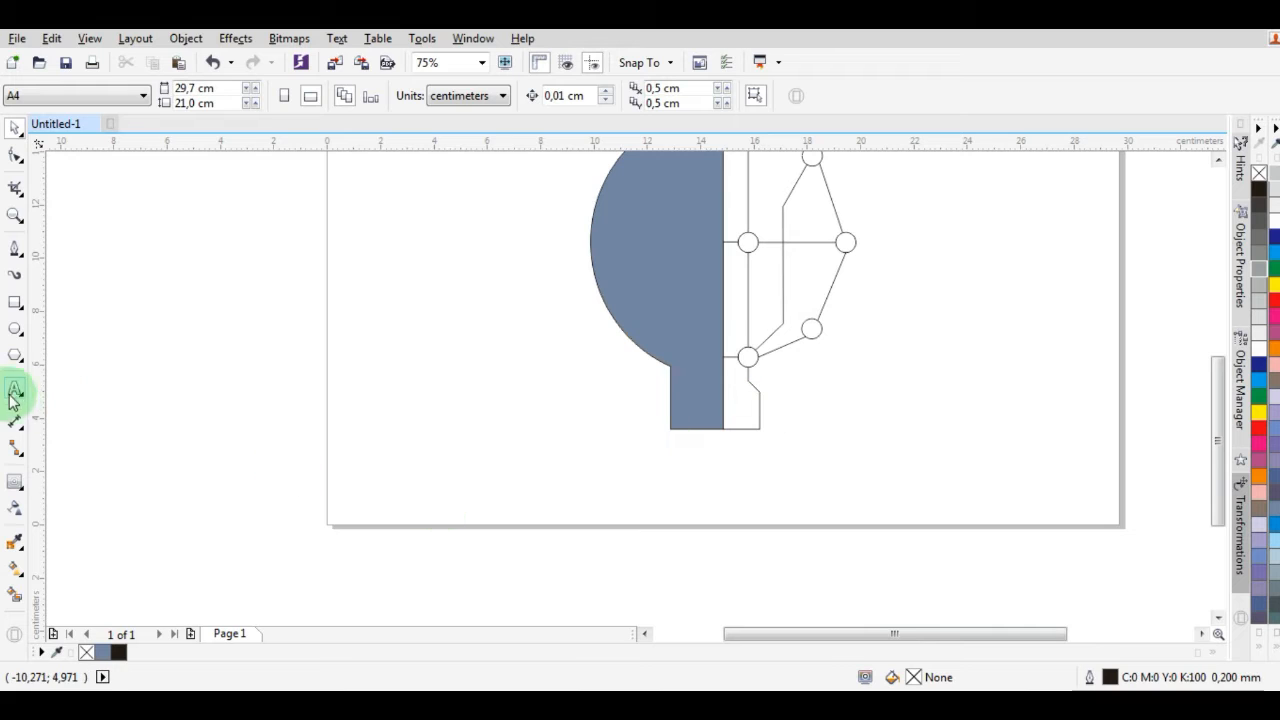
pyautogui.click(15, 303)
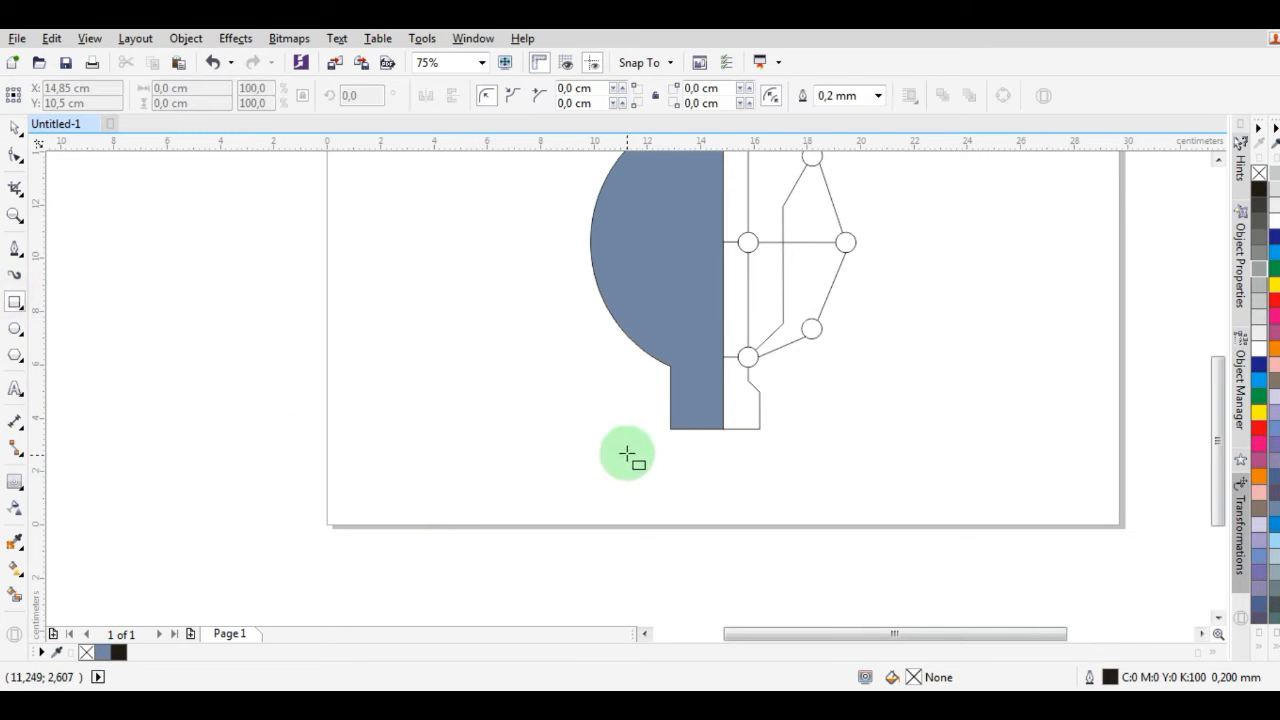
pyautogui.scroll(2, 626, 451)
pyautogui.moveTo(642, 384); pyautogui.dragTo(997, 401)
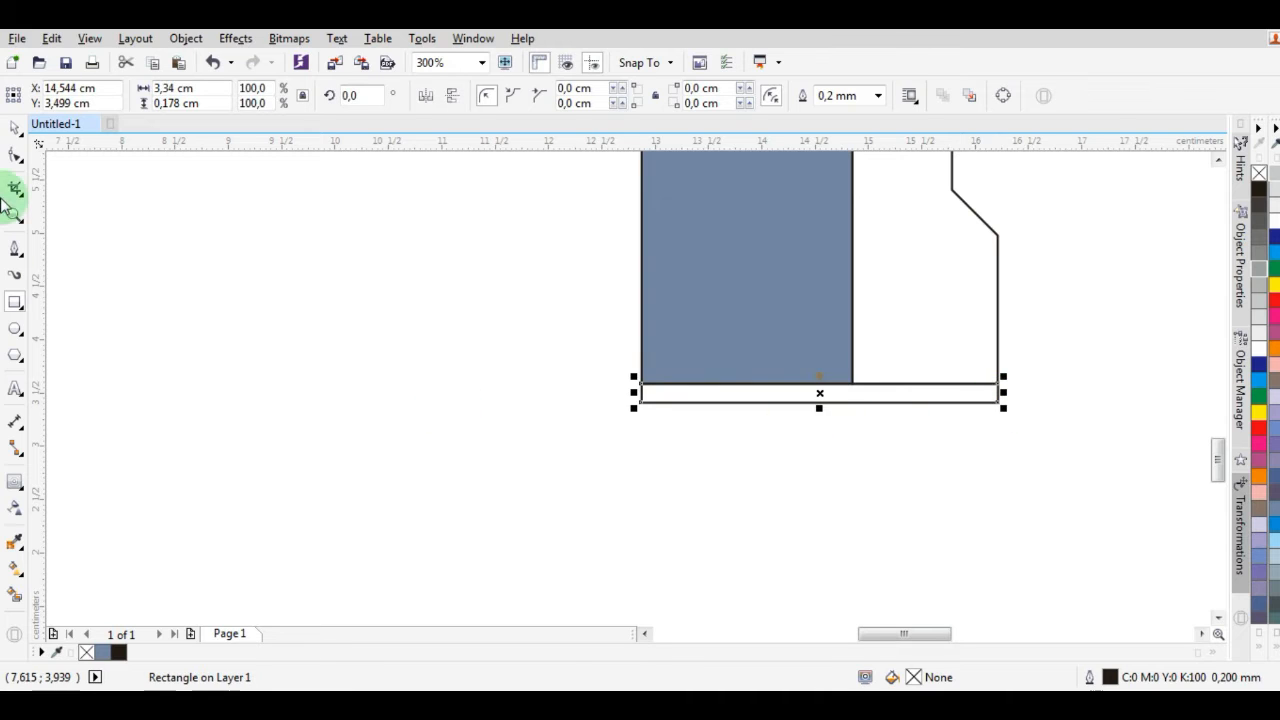
# - Stretch the thin rectangle to about 0.34 cm high and place it below the base with a narrow gap
pyautogui.click(15, 127)
pyautogui.scroll(2, 811, 402)
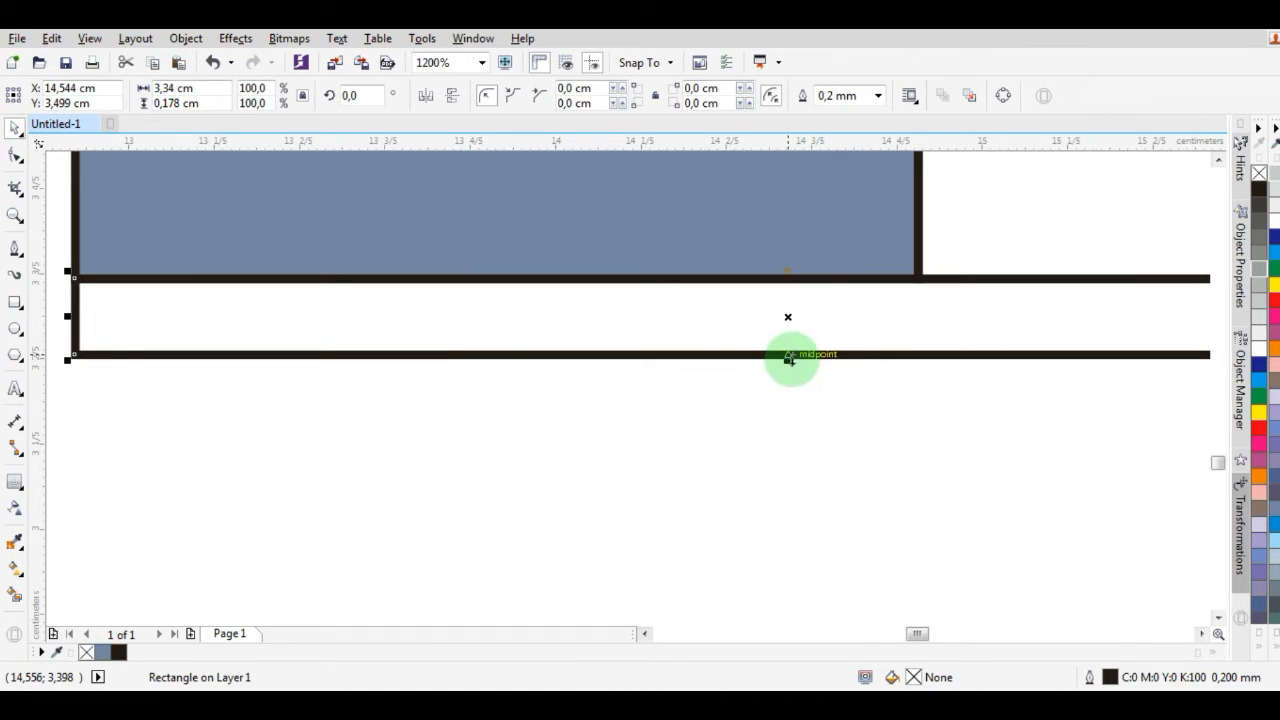
pyautogui.moveTo(789, 358); pyautogui.dragTo(818, 437)
pyautogui.scroll(-2, 791, 430)
pyautogui.click(1006, 437)
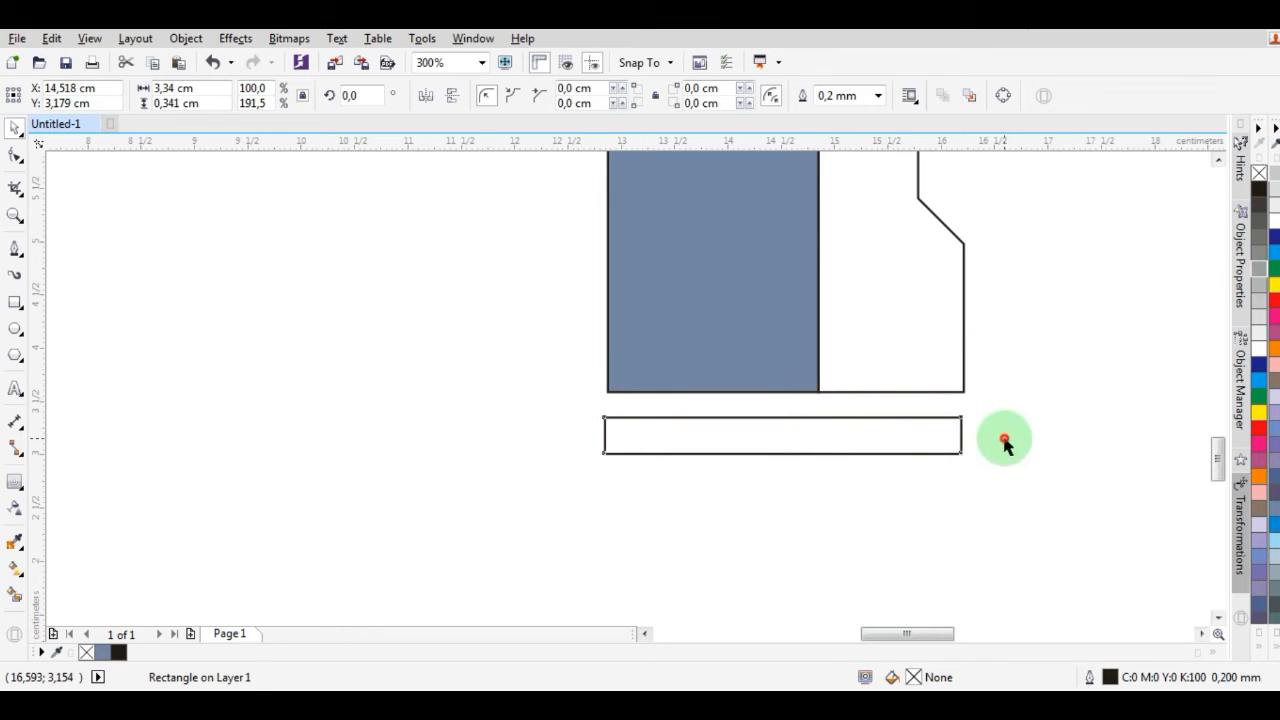
# - Try to align the rectangle with the blue-grey shape's left and right edges, and undo both alignments
pyautogui.click(886, 417)
pyautogui.keyDown('shift'); pyautogui.click(758, 363); pyautogui.keyUp('shift')
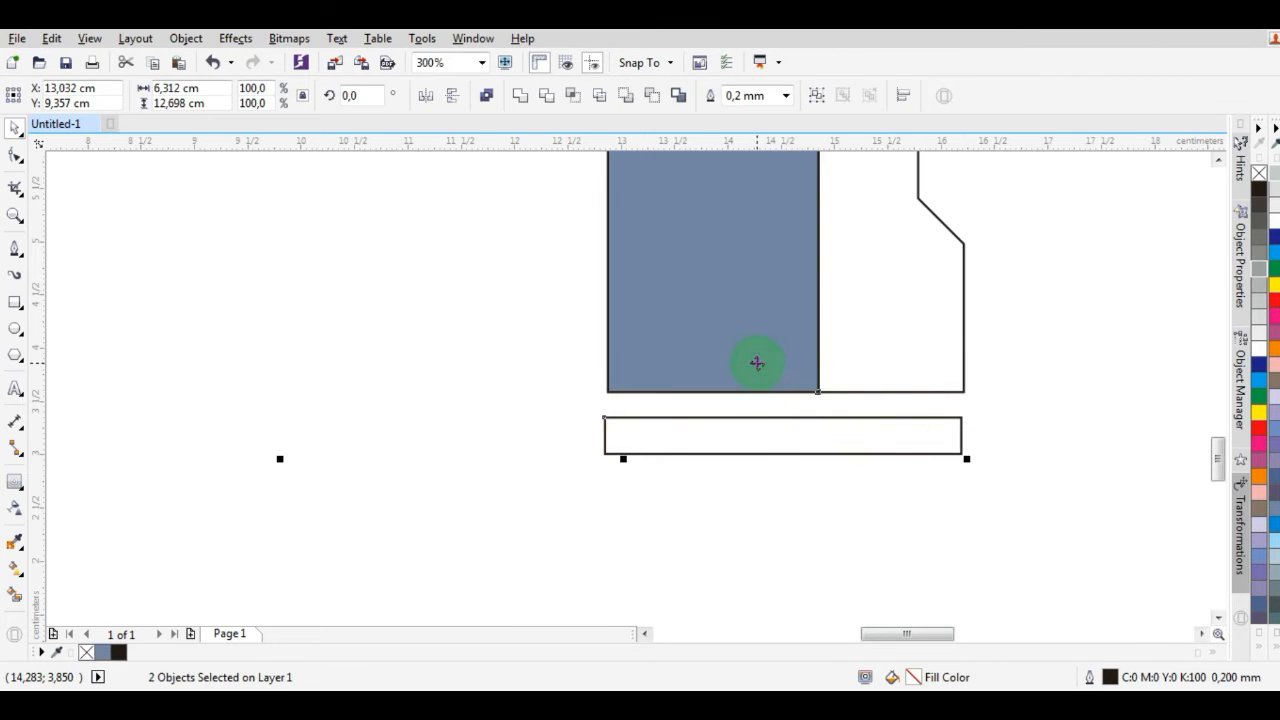
pyautogui.press('l')
pyautogui.press('r')
pyautogui.click(894, 509)
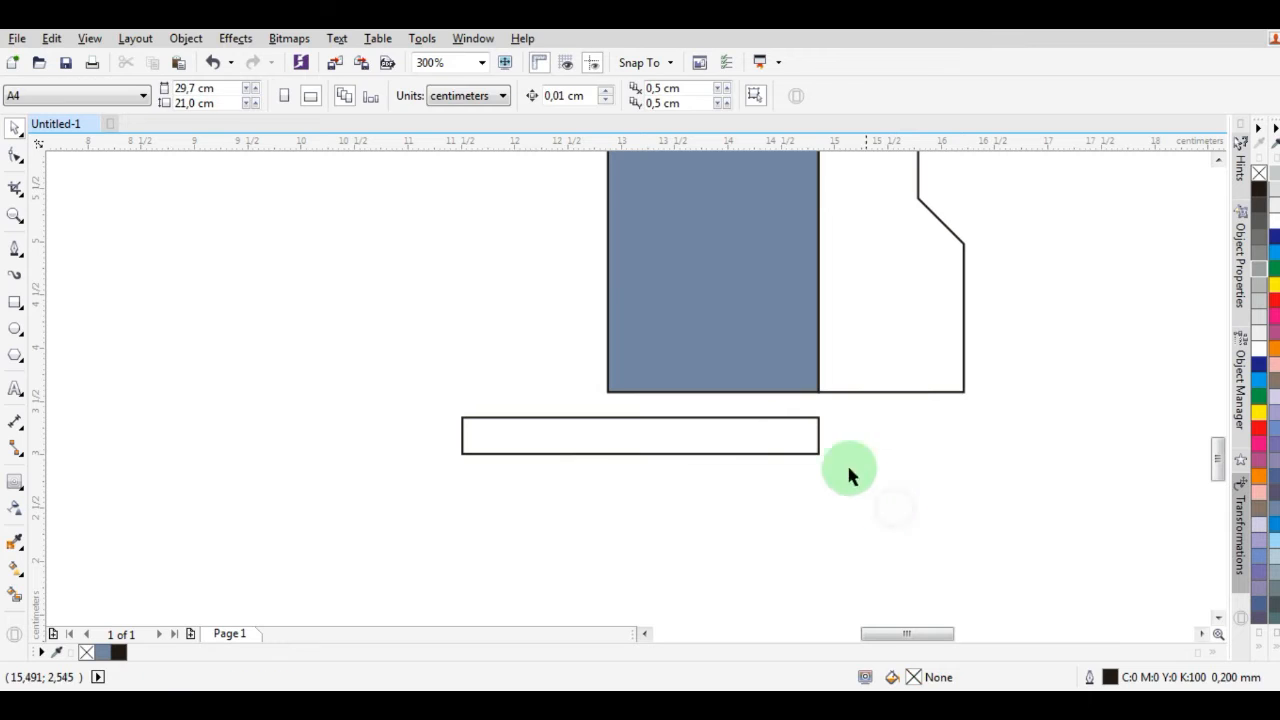
pyautogui.hotkey('ctrl', 'z')
pyautogui.hotkey('ctrl', 'z')
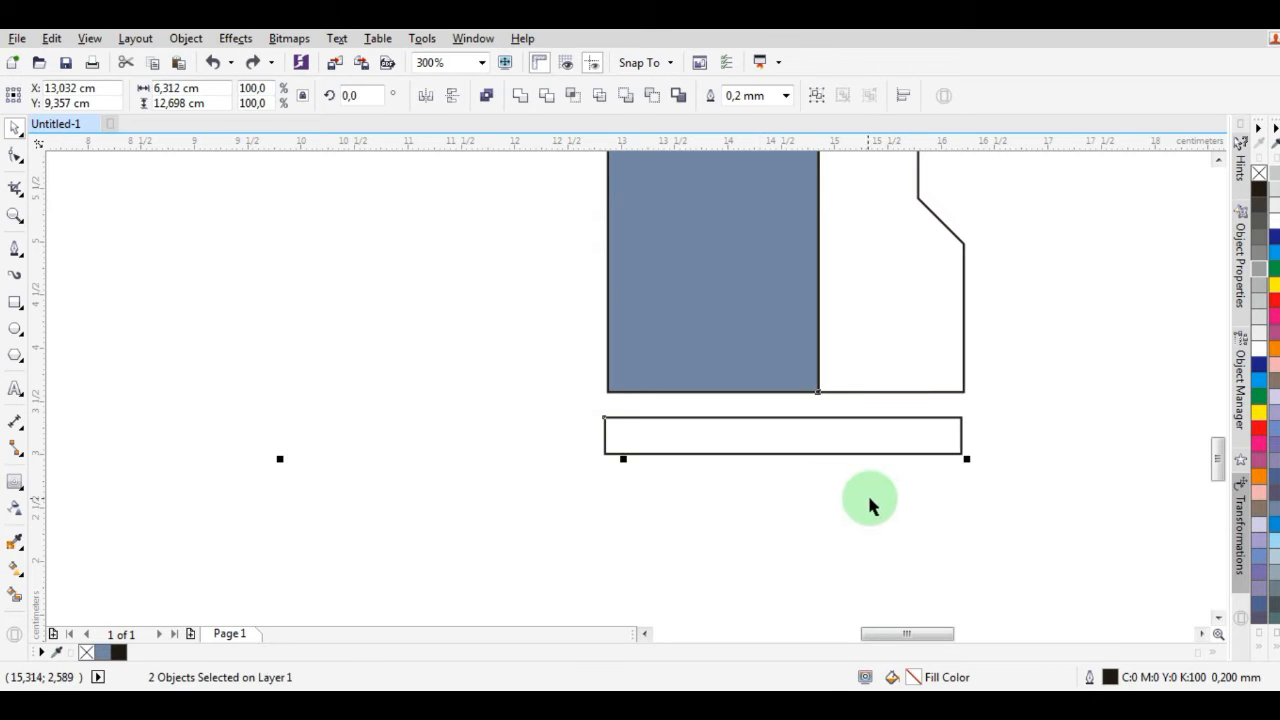
# - Shift the rectangle about 0.03 cm to the right so its ends line up with the sides of the bulb's base
pyautogui.click(879, 499)
pyautogui.scroll(1, 866, 408)
pyautogui.click(882, 450)
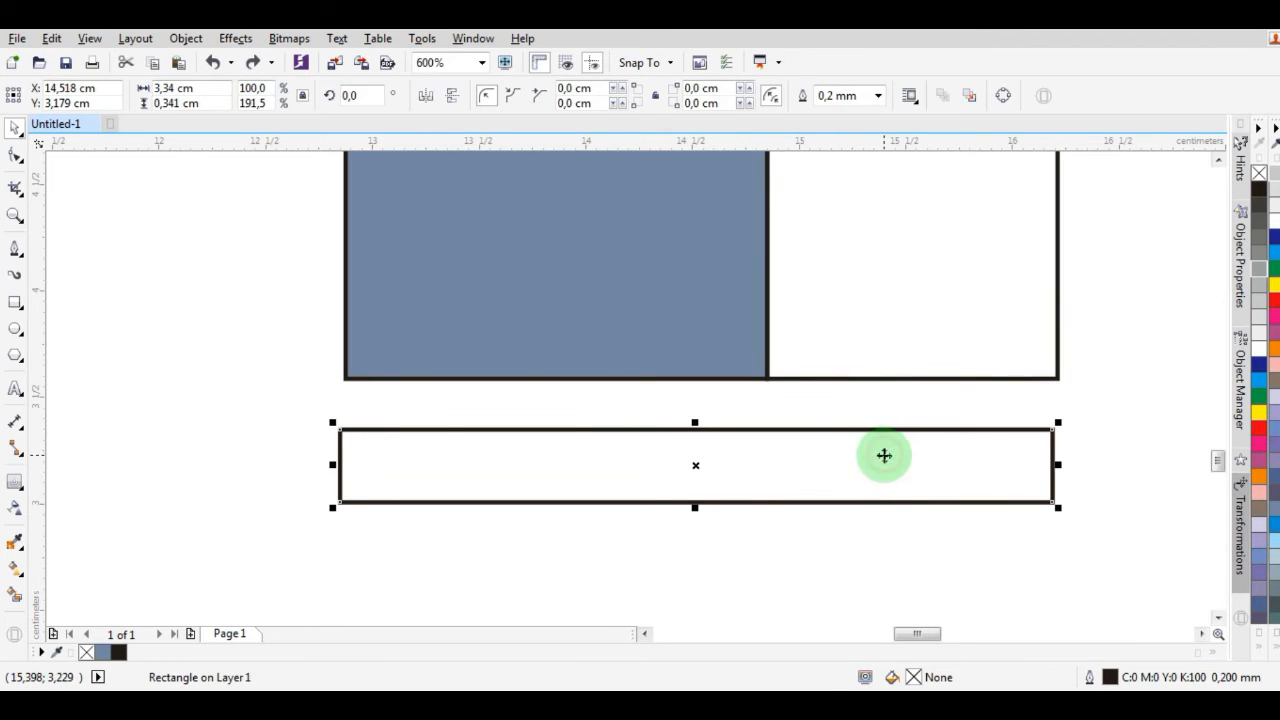
pyautogui.scroll(-1, 818, 435)
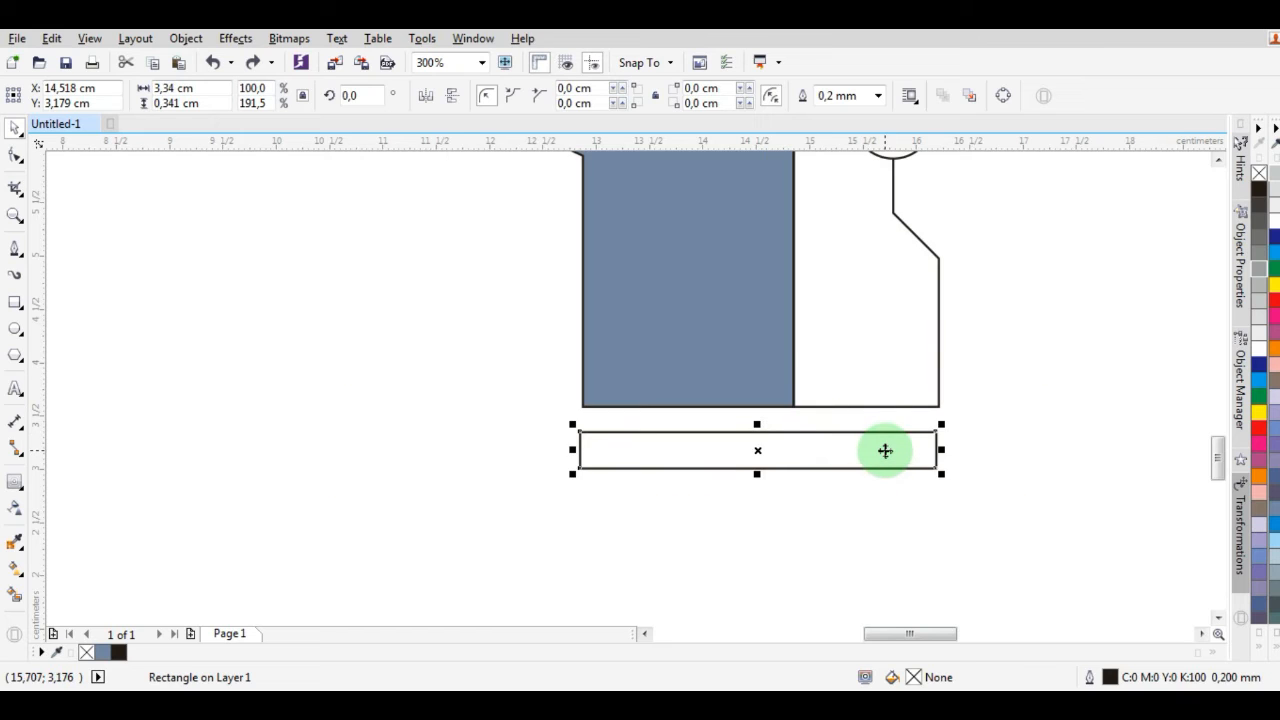
pyautogui.scroll(-1, 888, 449)
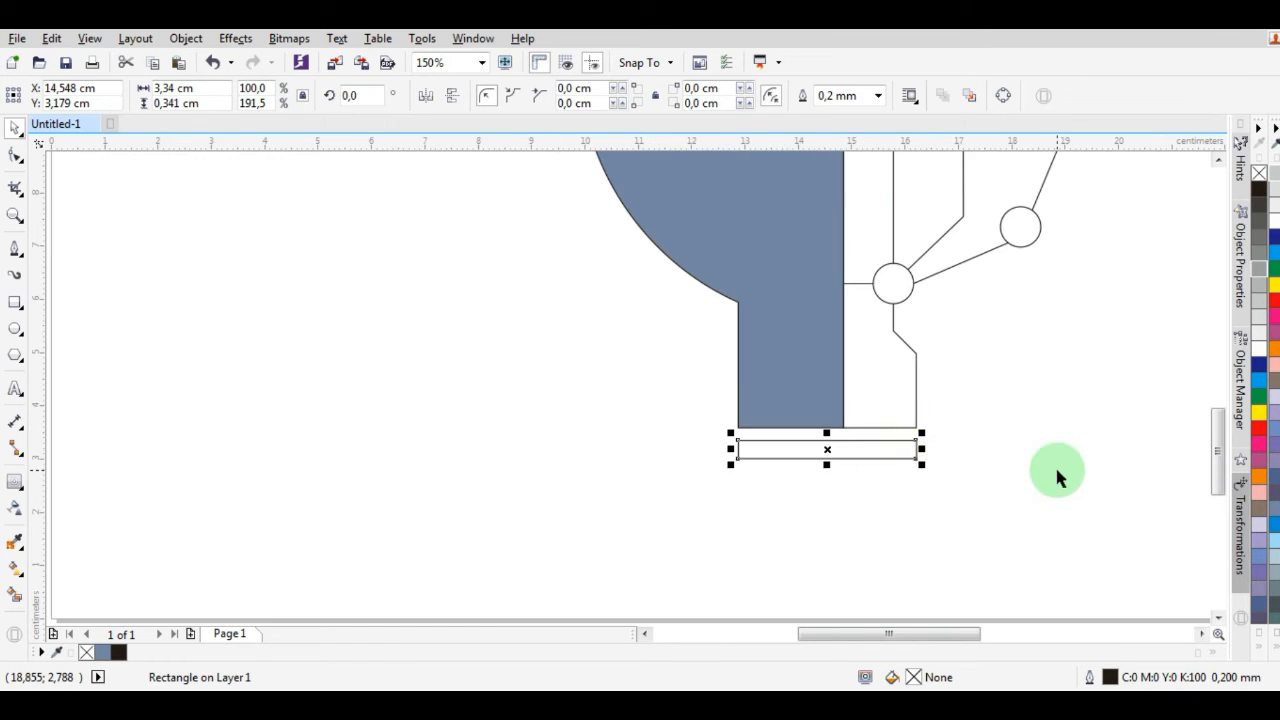
pyautogui.click(1000, 470)
pyautogui.scroll(-1, 797, 480)
pyautogui.scroll(-1, 870, 465)
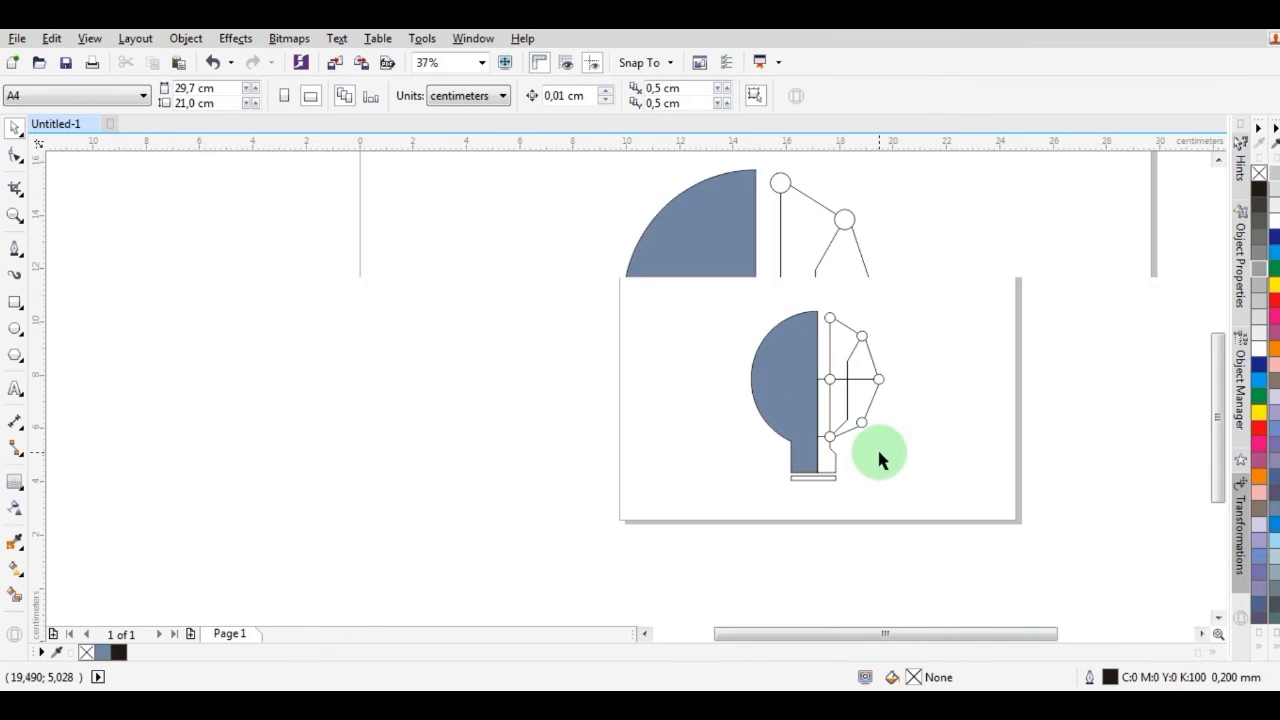
pyautogui.scroll(1, 930, 457)
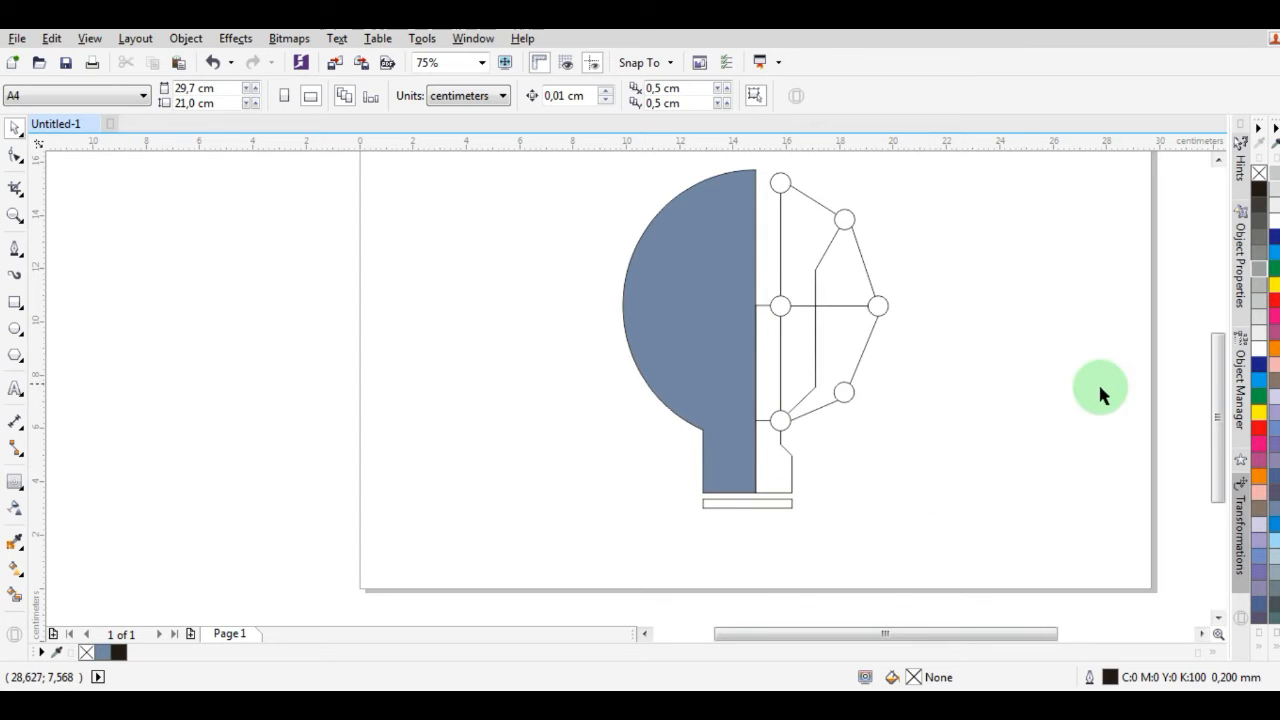
# - Stretch the thin rectangle below the bulb's base downward to about 0.51 cm high
pyautogui.click(785, 506)
pyautogui.scroll(3, 749, 515)
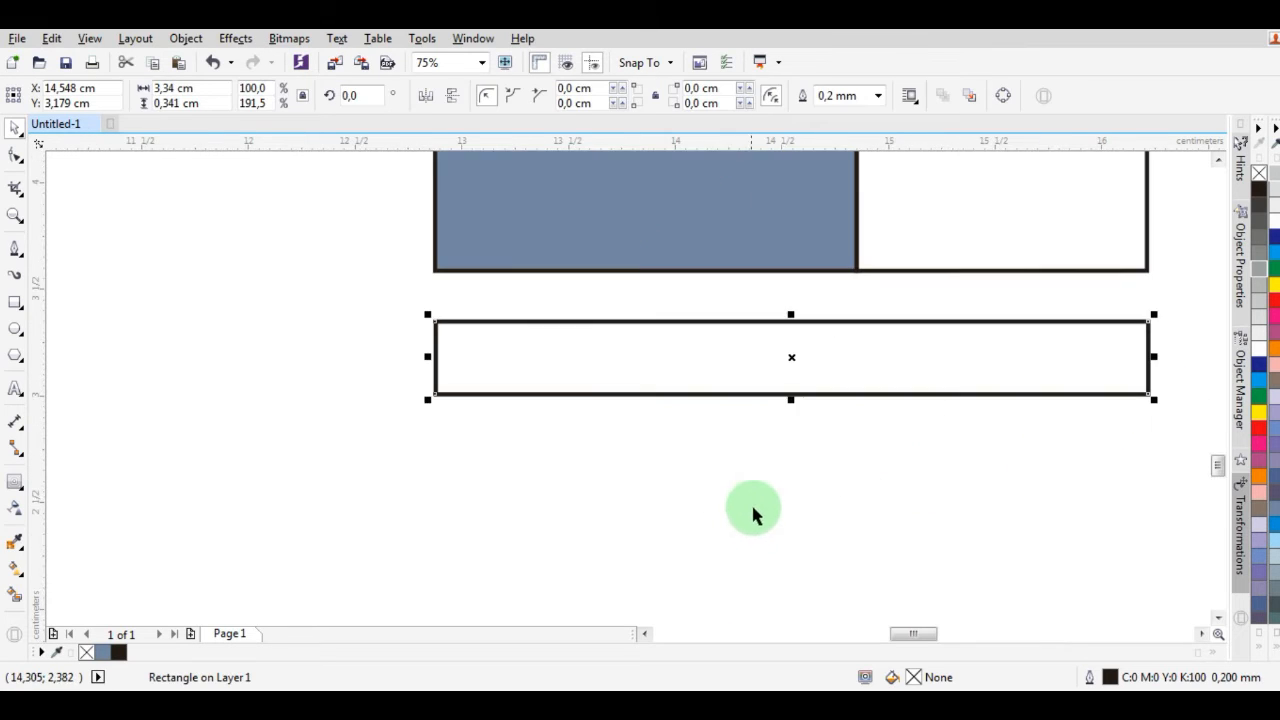
pyautogui.moveTo(790, 401); pyautogui.dragTo(789, 426)
pyautogui.scroll(-1, 700, 443)
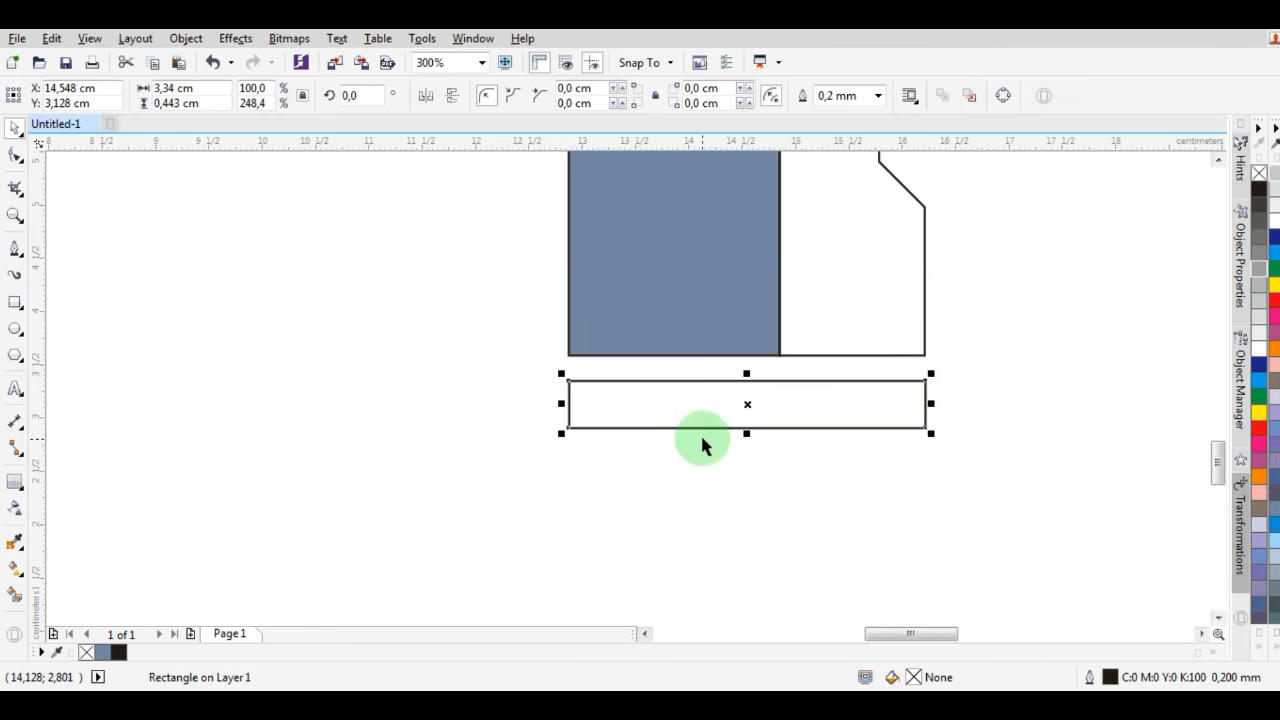
pyautogui.scroll(-2, 694, 434)
pyautogui.scroll(3, 687, 453)
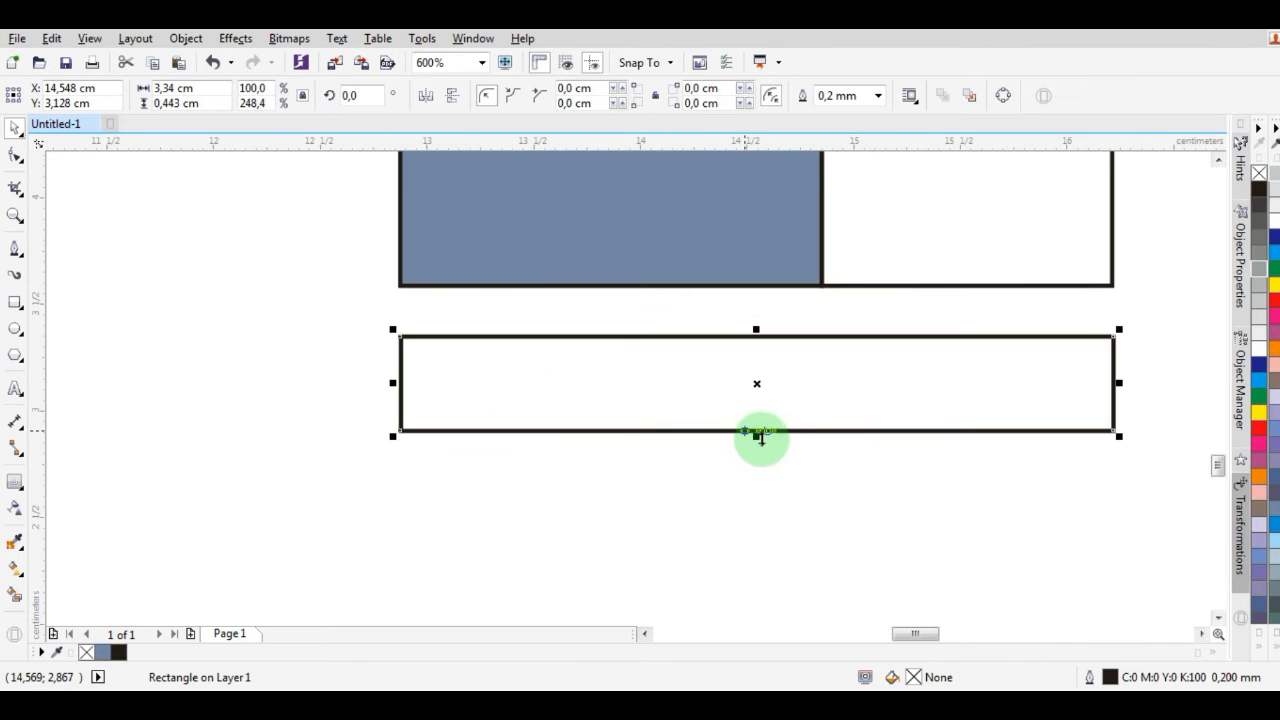
pyautogui.moveTo(757, 436); pyautogui.dragTo(757, 451)
pyautogui.scroll(-1, 757, 466)
pyautogui.click(835, 505)
# - Round all four corners of the rectangle below the base to a radius of about 0.06 cm
pyautogui.click(775, 437)
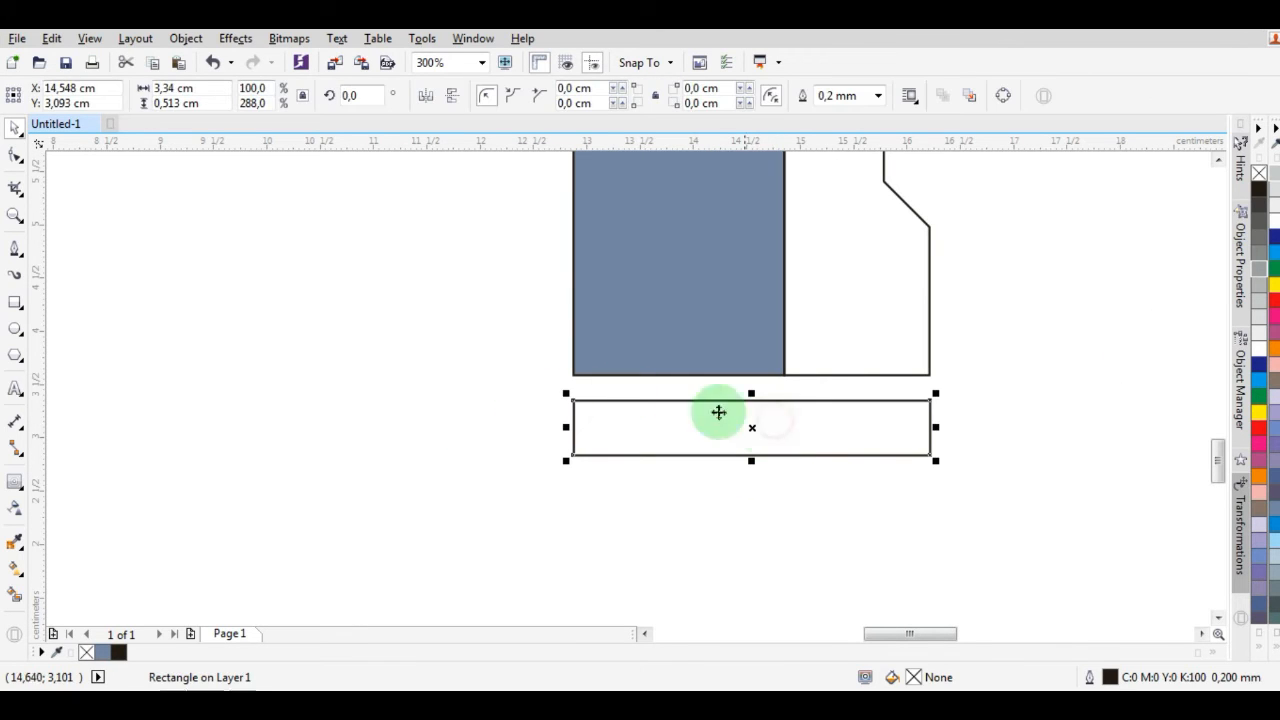
pyautogui.click(15, 155)
pyautogui.scroll(2, 567, 432)
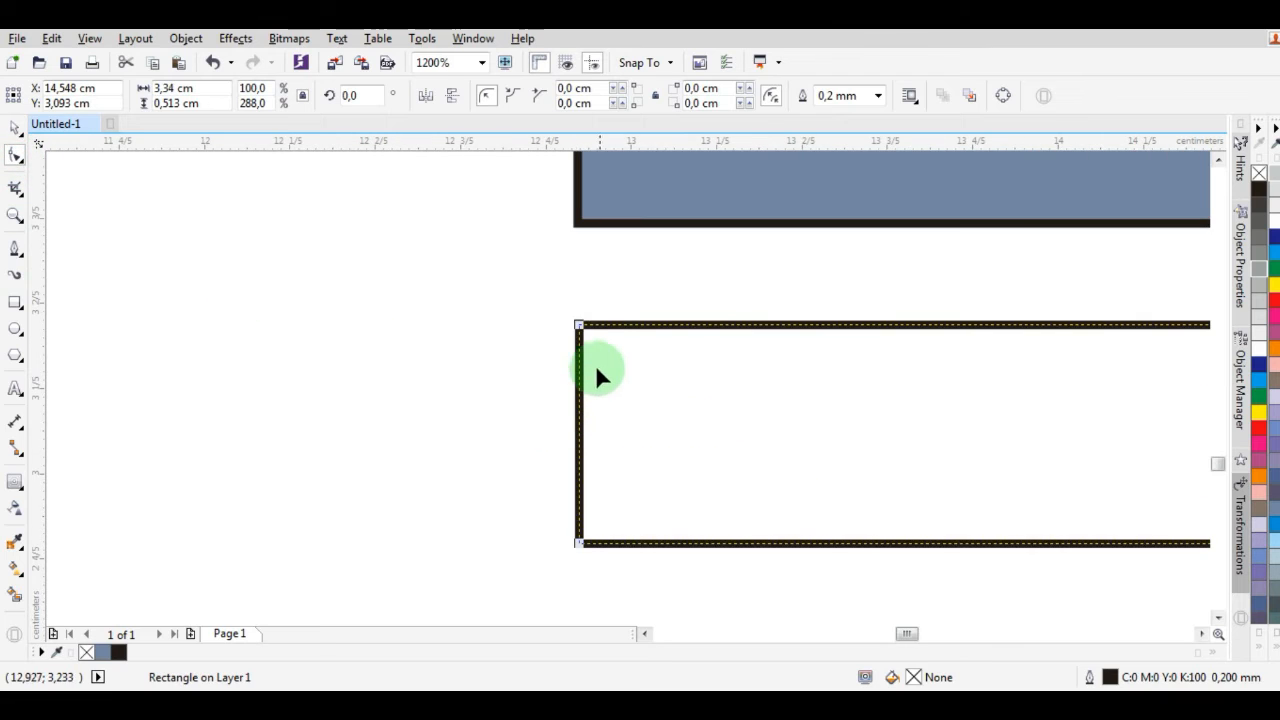
pyautogui.moveTo(582, 333); pyautogui.dragTo(602, 342)
pyautogui.scroll(-2, 562, 394)
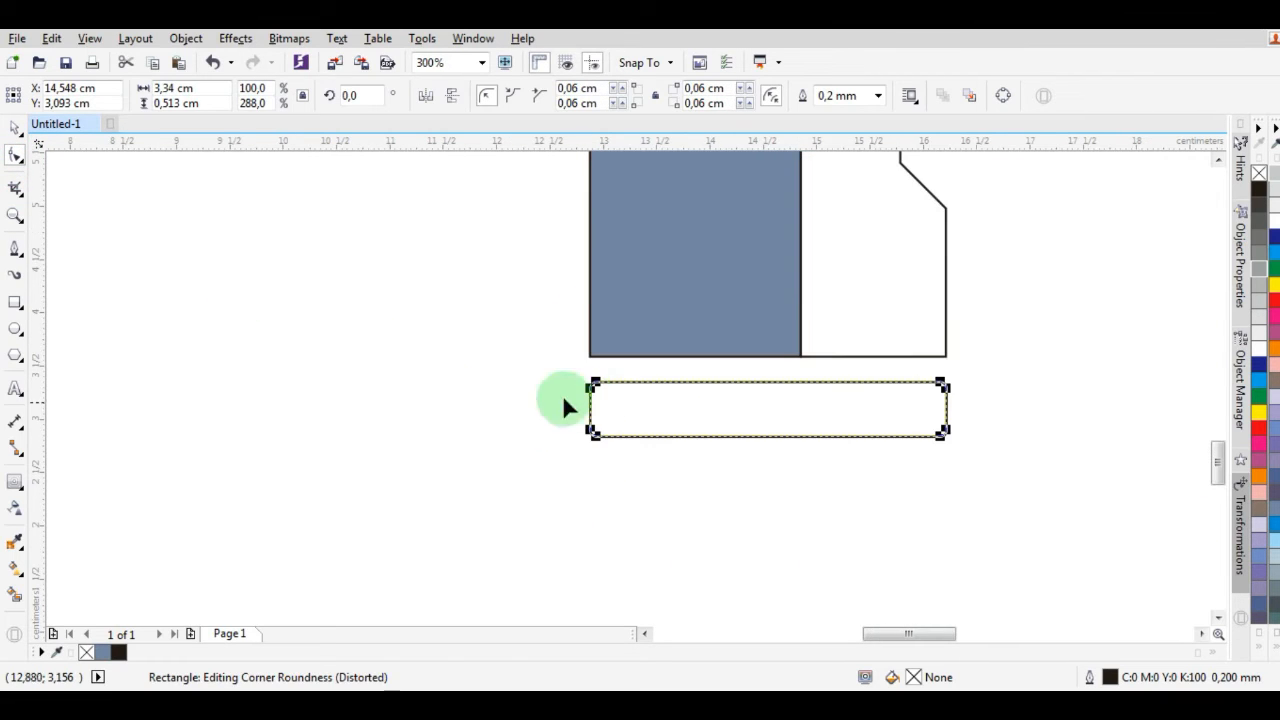
pyautogui.click(14, 126)
pyautogui.scroll(-1, 495, 310)
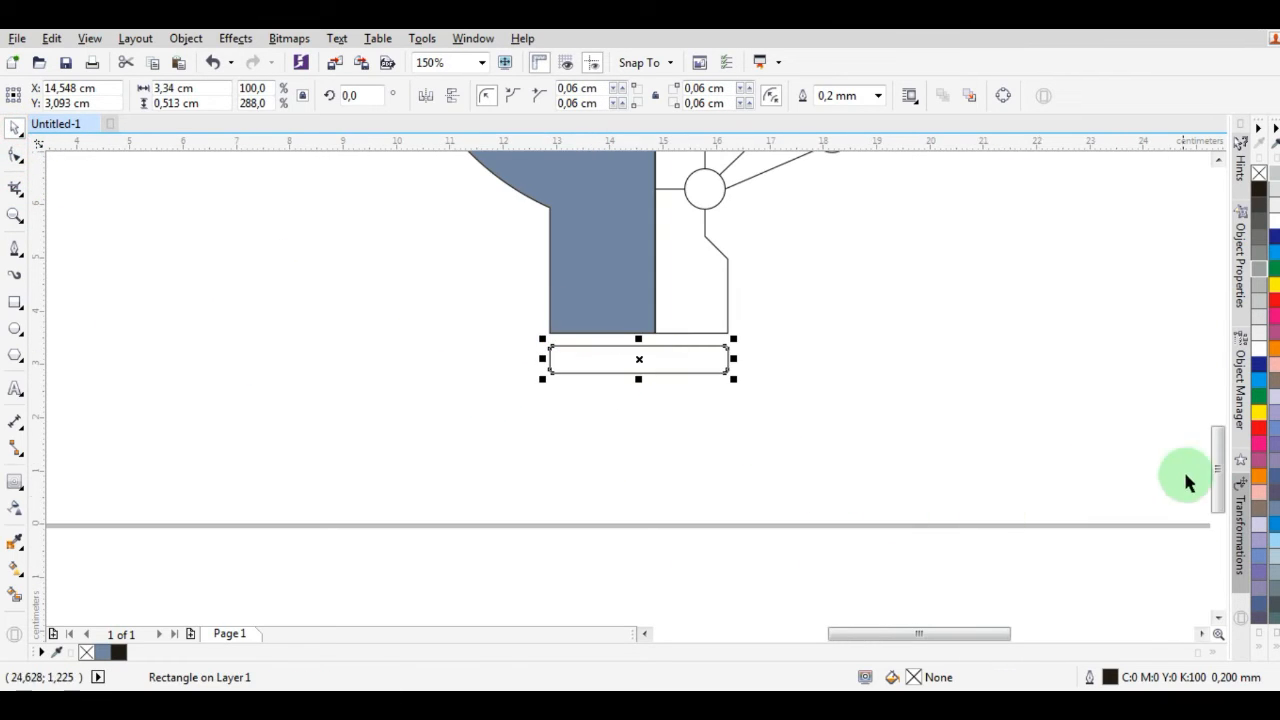
# - Try placing a copy of the rounded bar below it with vertical offsets of -0.513 cm and -0.52 cm, and undo both copies
pyautogui.click(1240, 525)
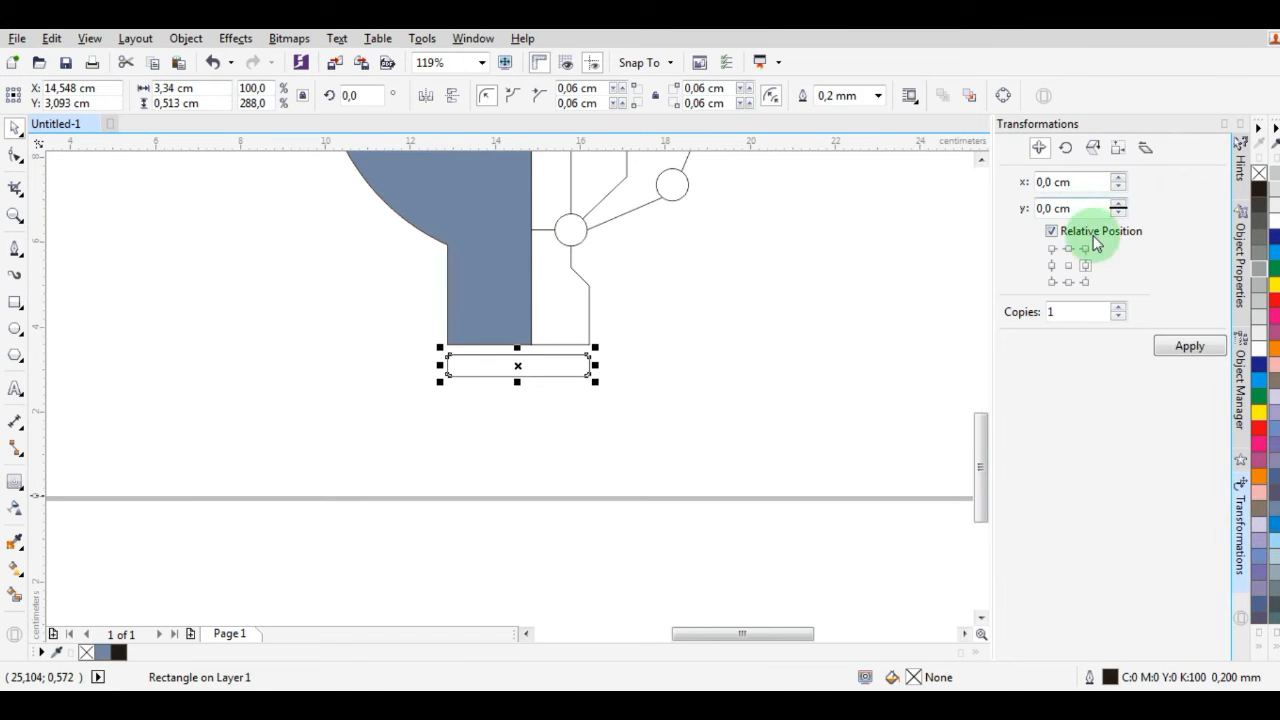
pyautogui.click(1183, 347)
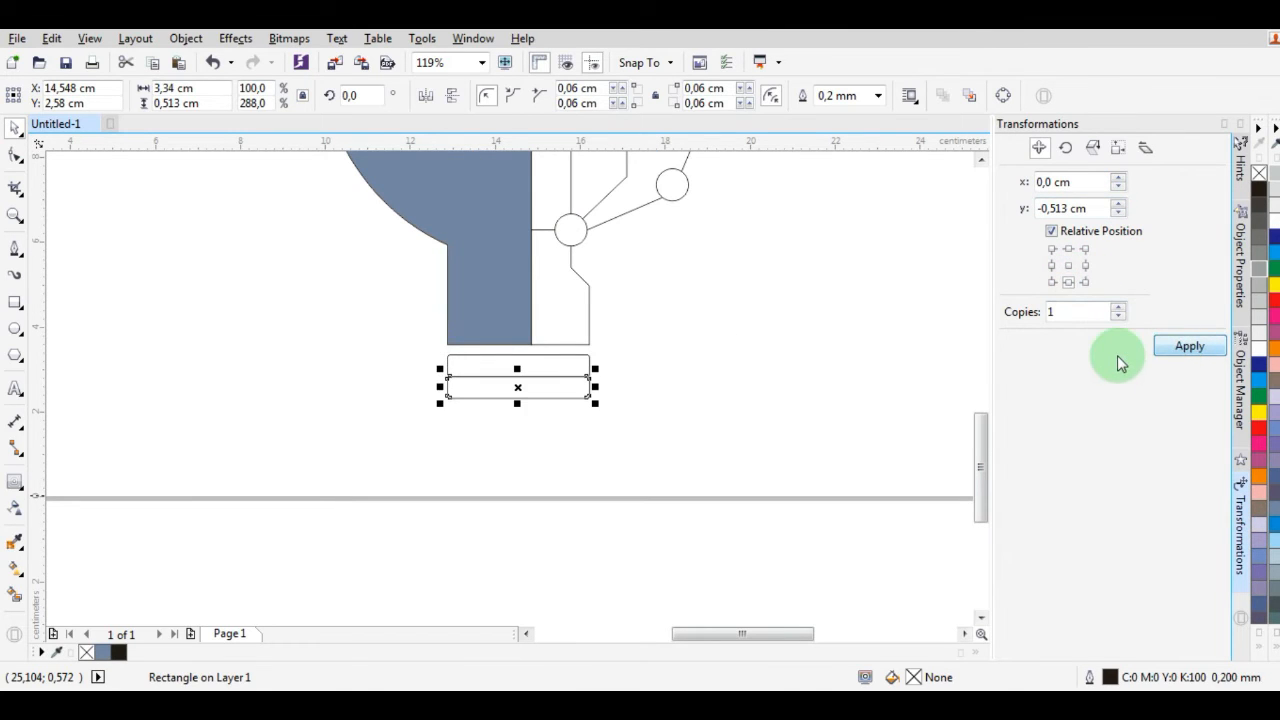
pyautogui.hotkey('ctrl', 'z')
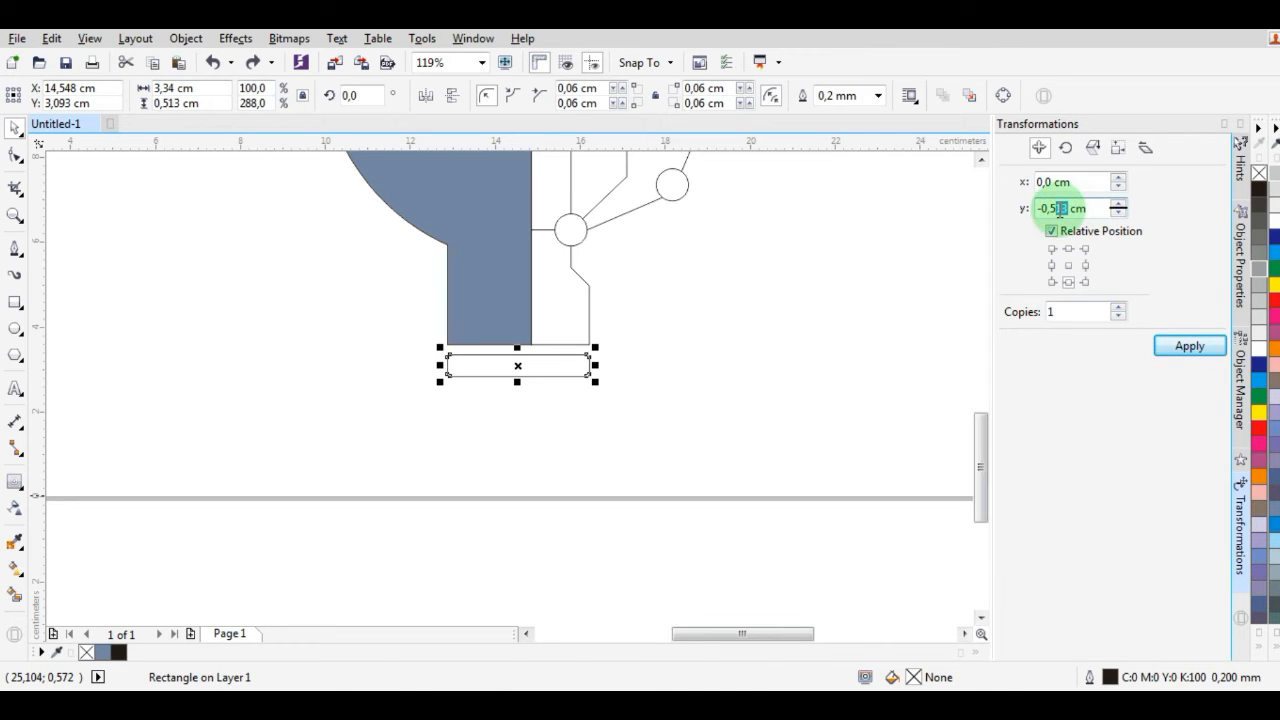
pyautogui.click(1178, 346)
pyautogui.click(836, 375)
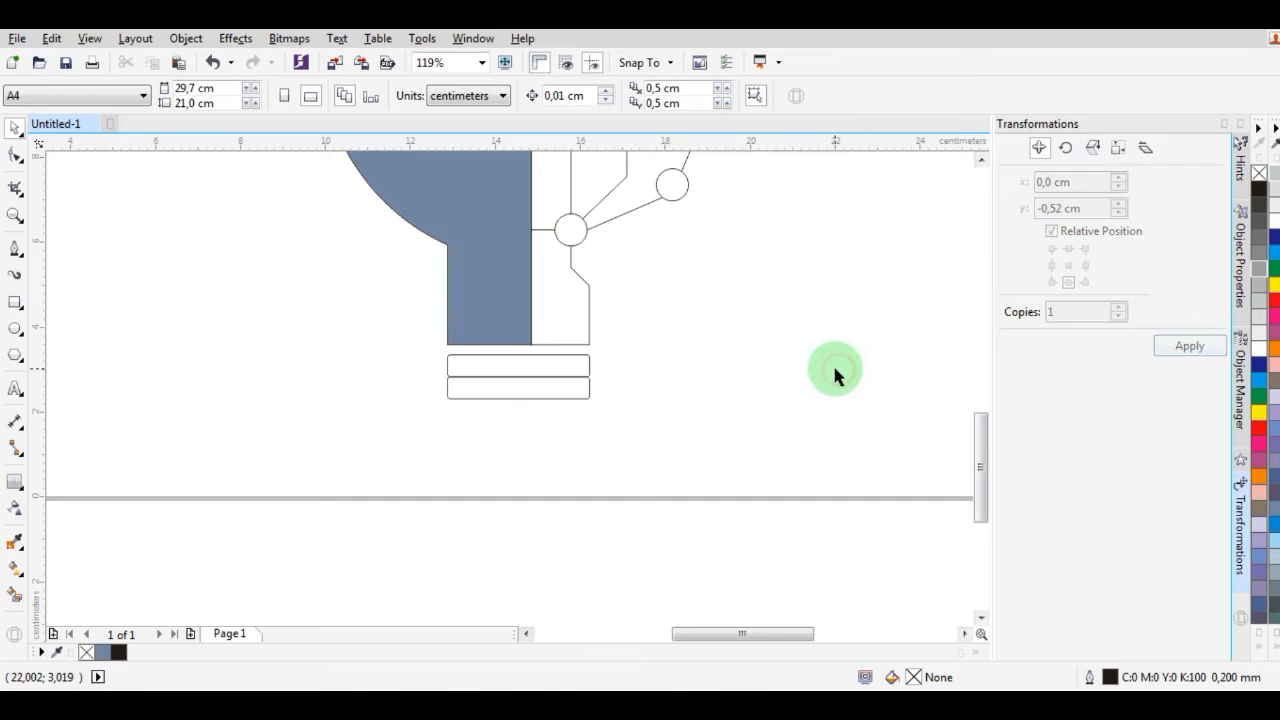
pyautogui.press('Tab')
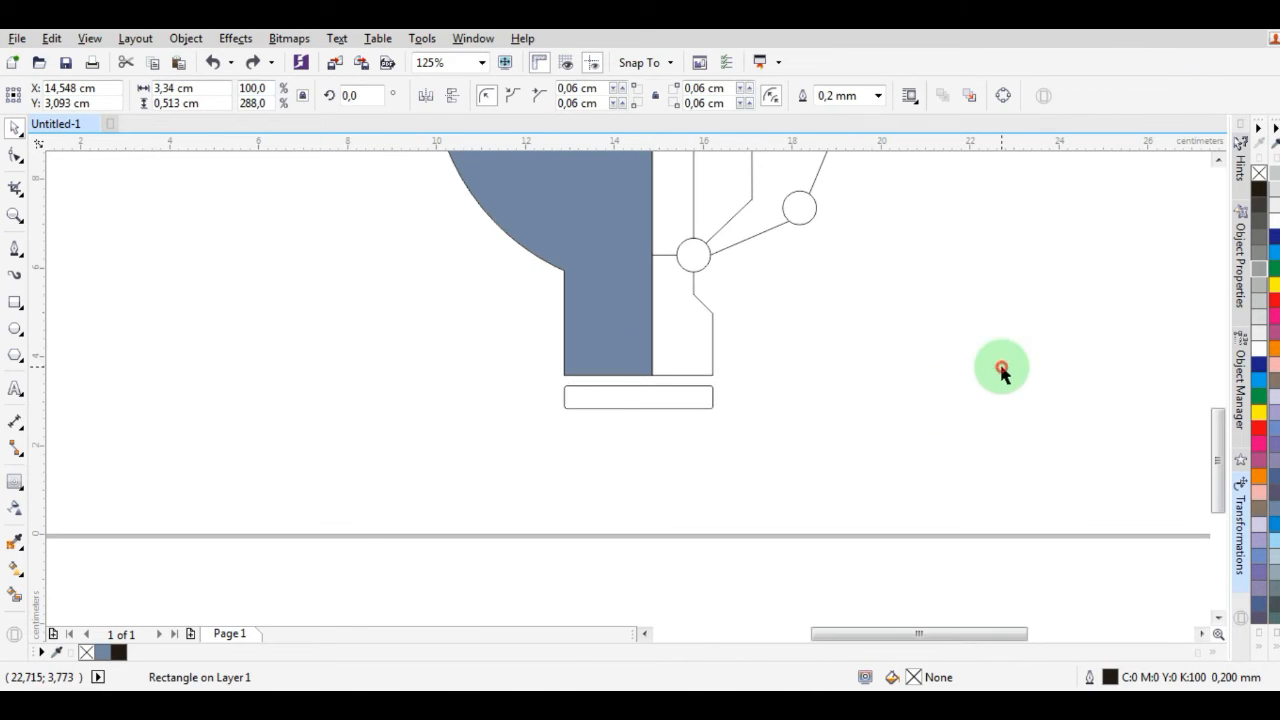
# - Create two copies of the rounded bar below the original, each offset vertically by -0.7 cm
pyautogui.click(712, 396)
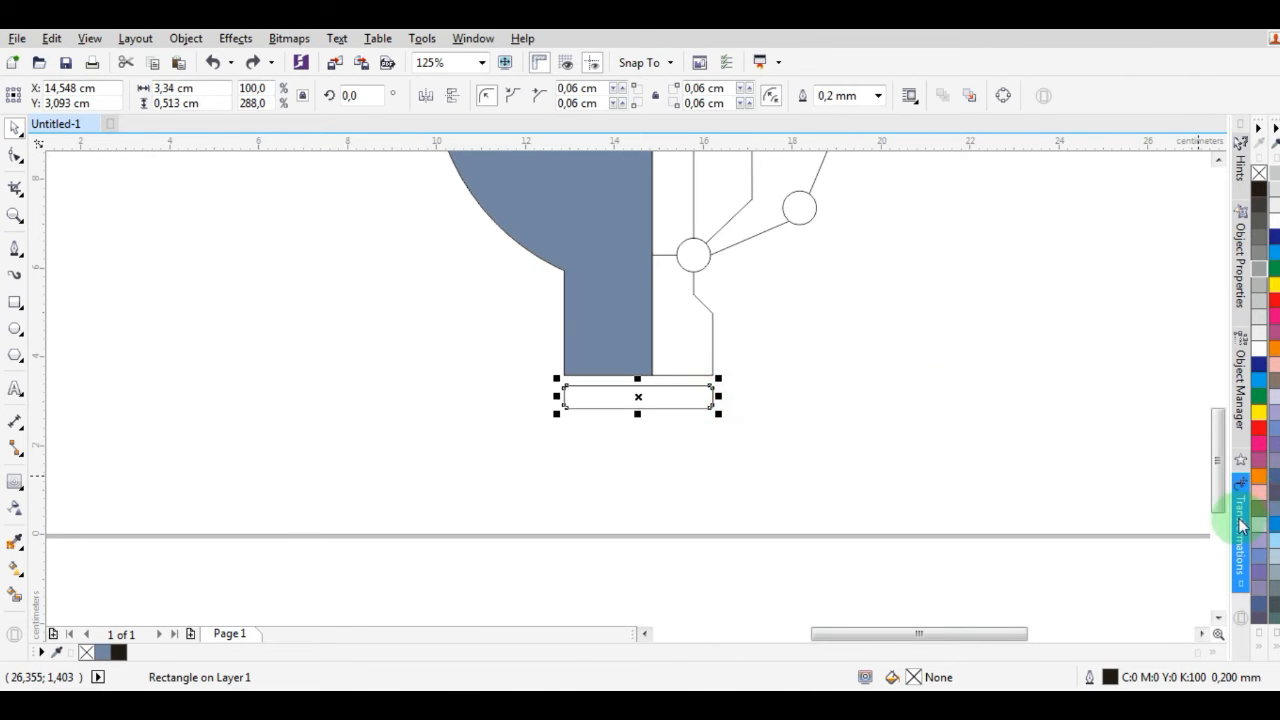
pyautogui.click(1240, 525)
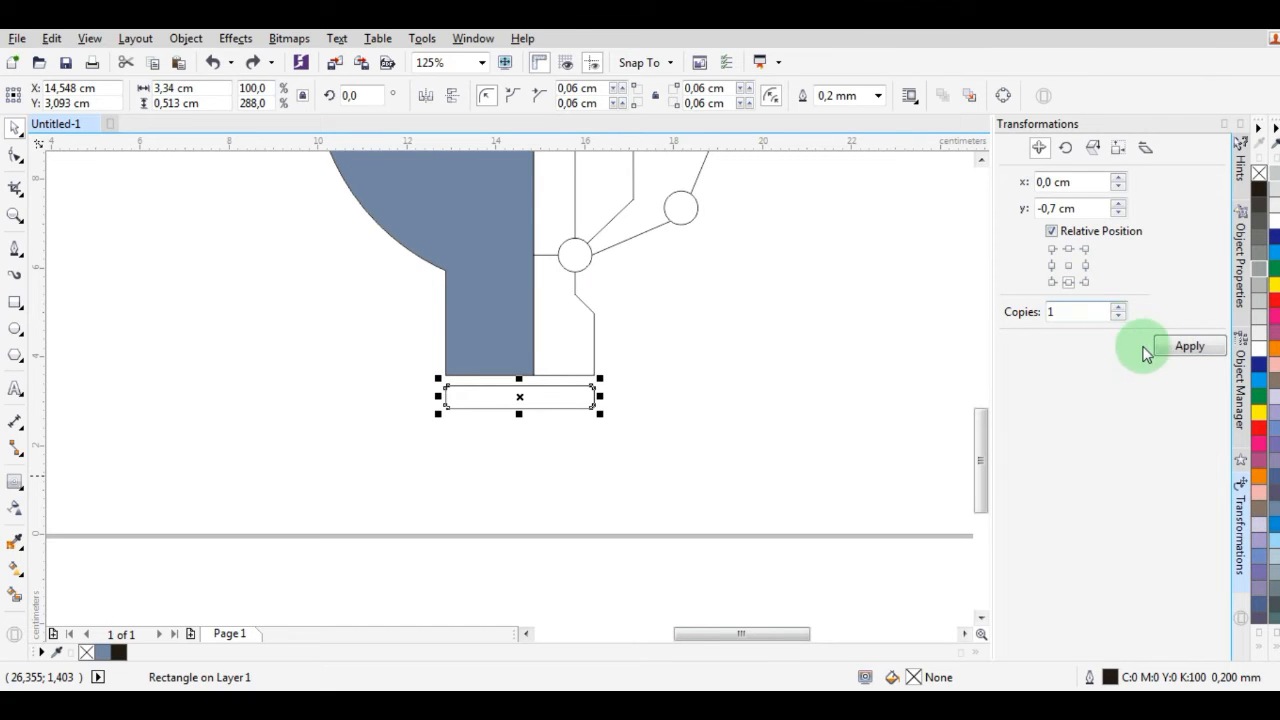
pyautogui.click(1180, 347)
pyautogui.click(605, 441)
pyautogui.click(594, 430)
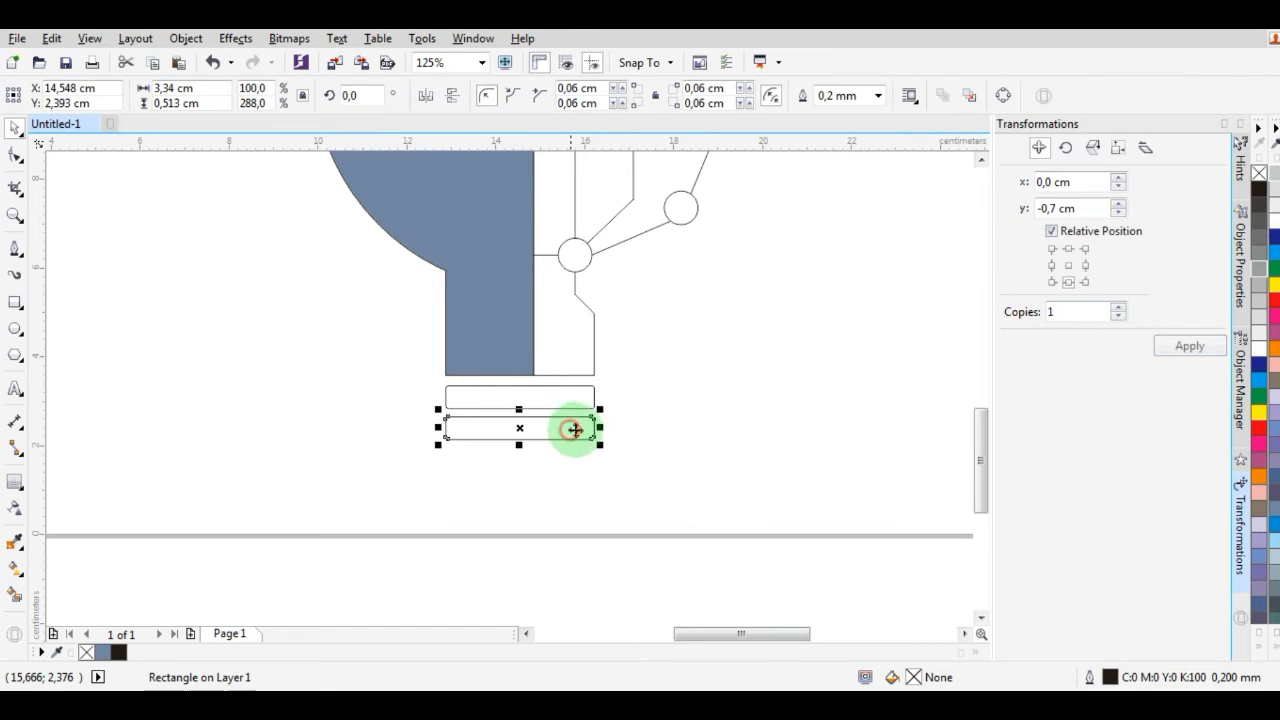
pyautogui.click(1175, 348)
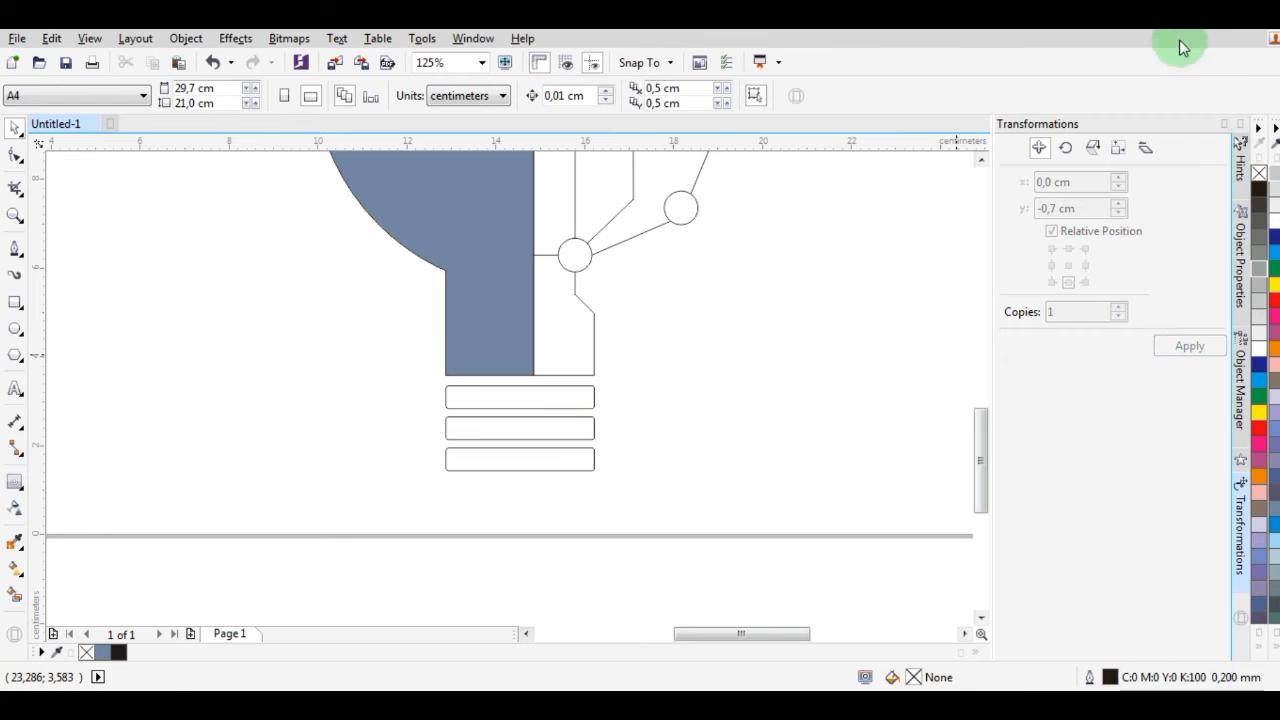
pyautogui.click(1222, 125)
# - Set the lowest bar's upper corner radii to 0 cm and its lower corner radii to 0.5 cm
pyautogui.scroll(-2, 774, 443)
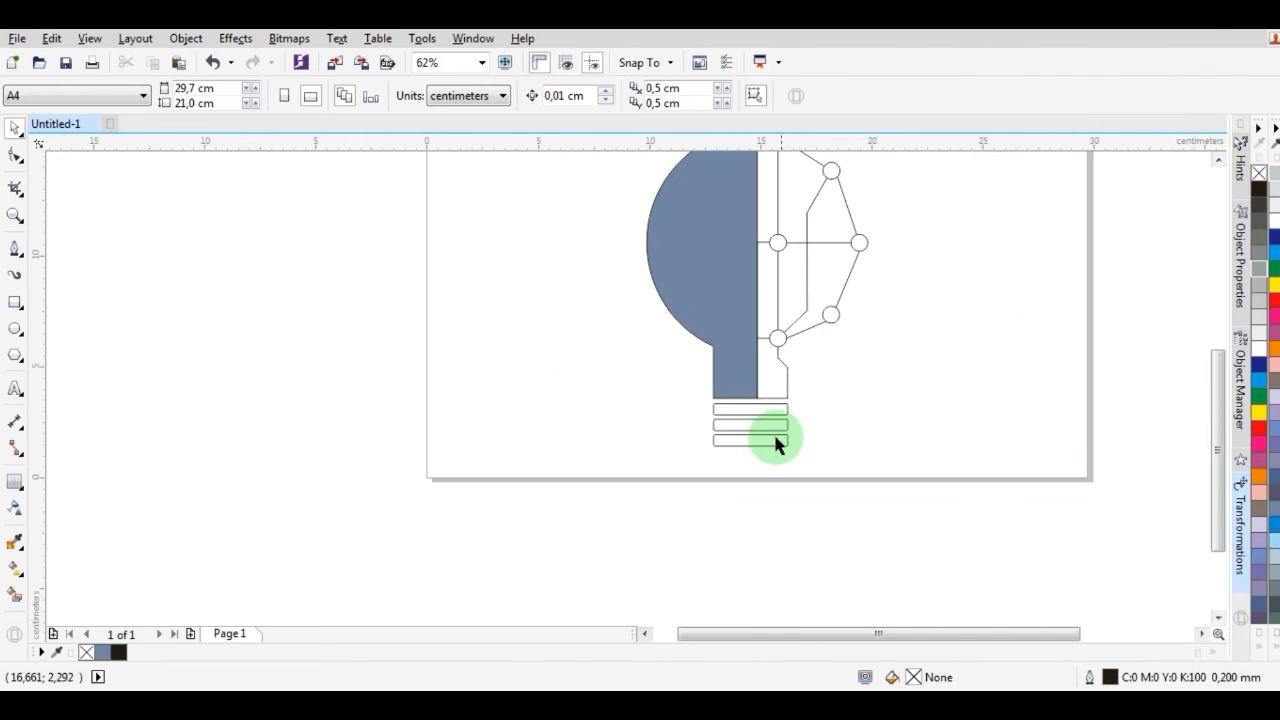
pyautogui.scroll(5, 768, 448)
pyautogui.click(866, 443)
pyautogui.scroll(-2, 800, 445)
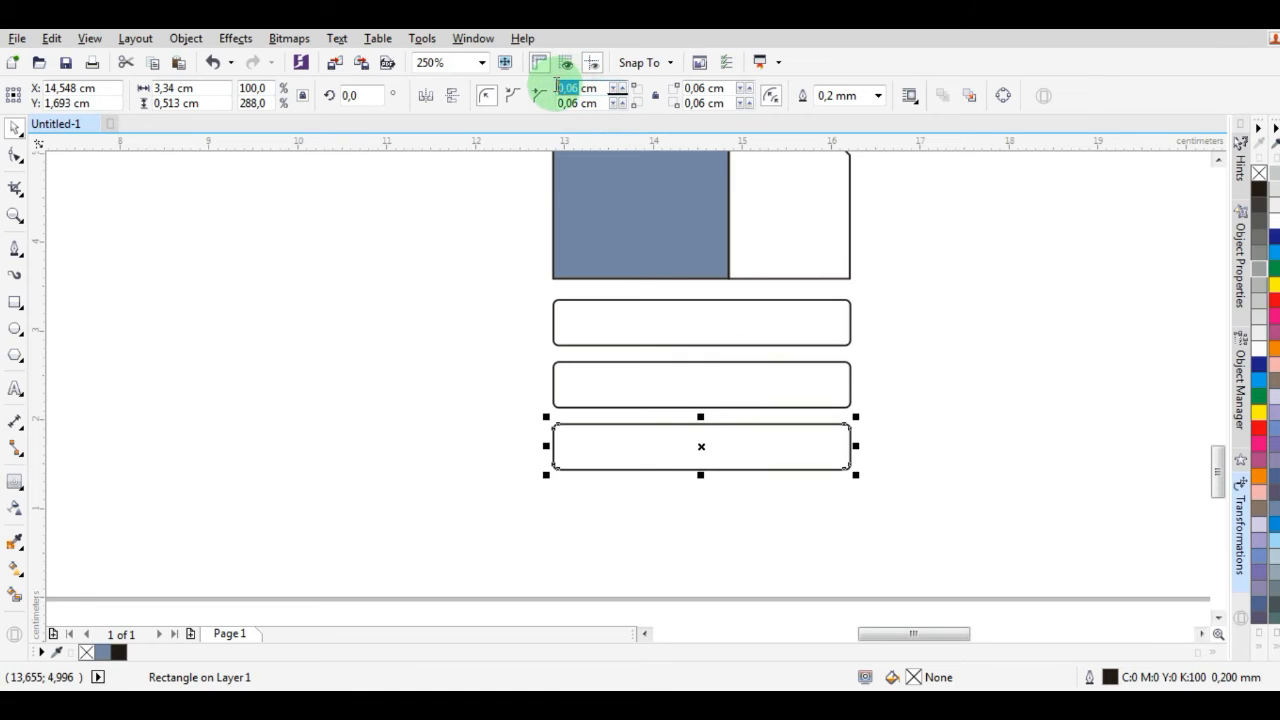
pyautogui.doubleClick(707, 87)
pyautogui.write('0')
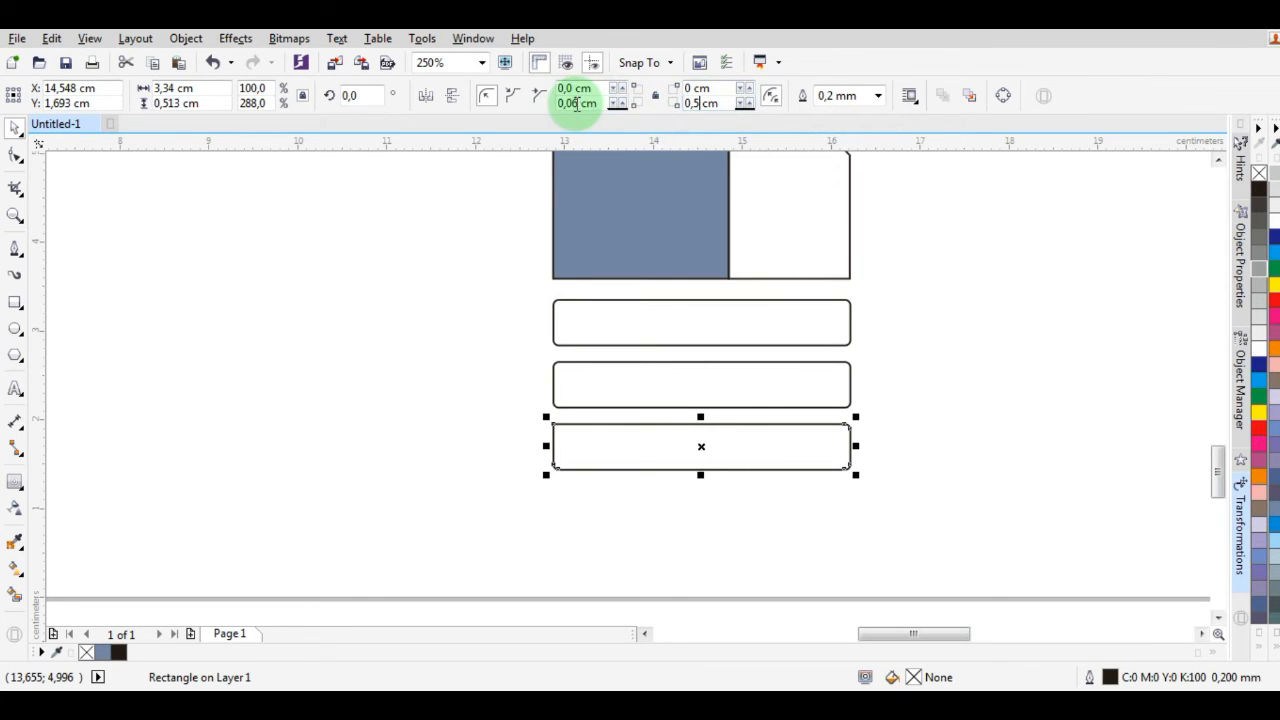
pyautogui.write('5')
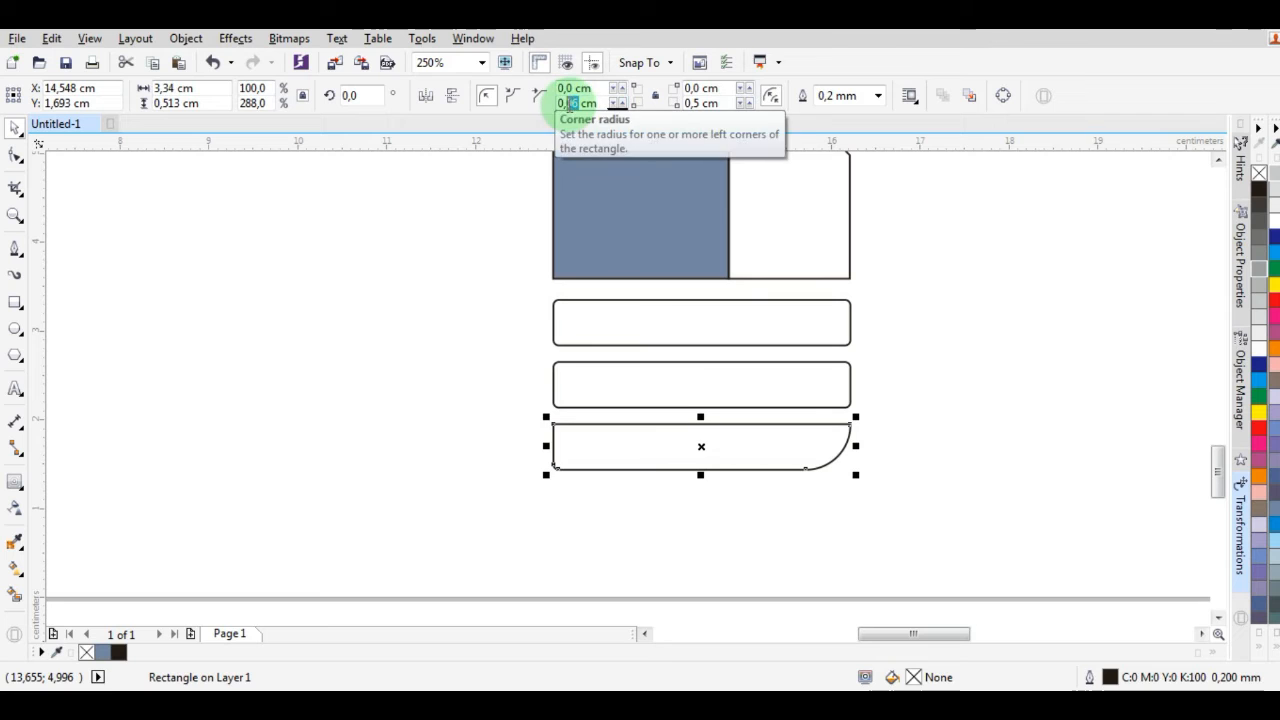
pyautogui.press('Return')
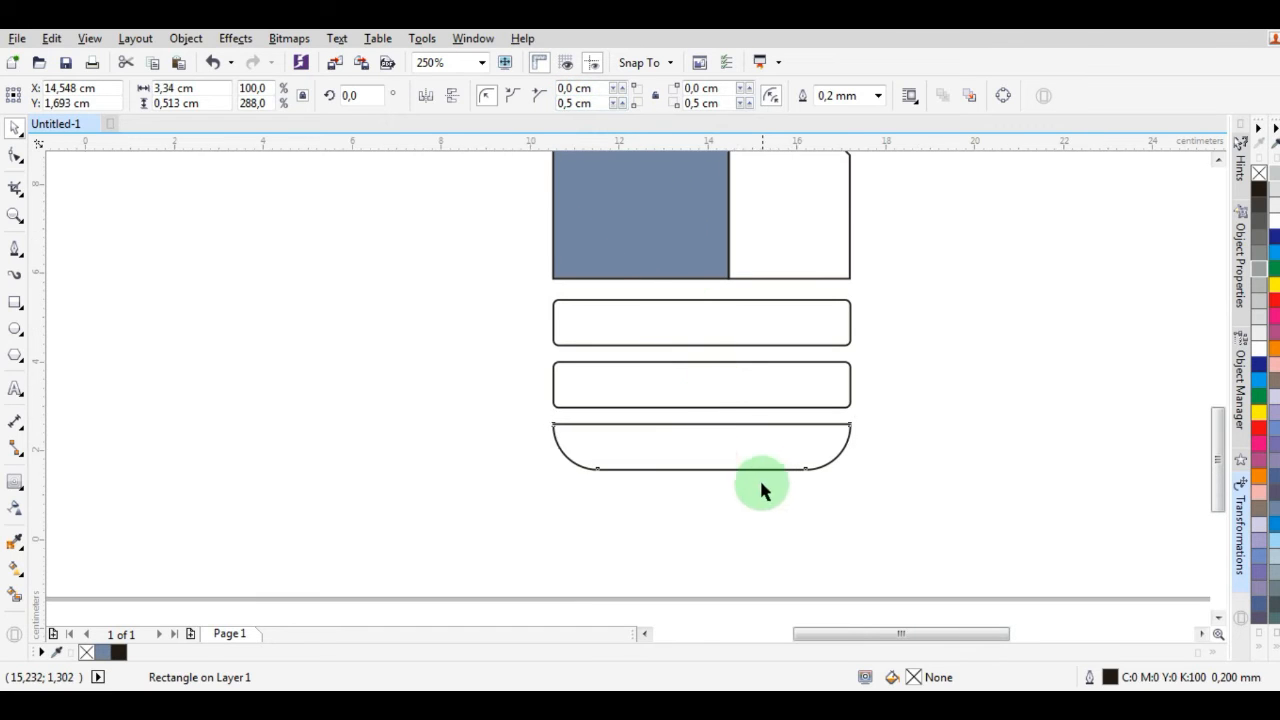
pyautogui.scroll(-1, 799, 511)
pyautogui.click(799, 511)
# - Centre the entire bulb drawing on the page as a group, and ungroup it
pyautogui.scroll(-1, 804, 511)
pyautogui.scroll(-1, 858, 510)
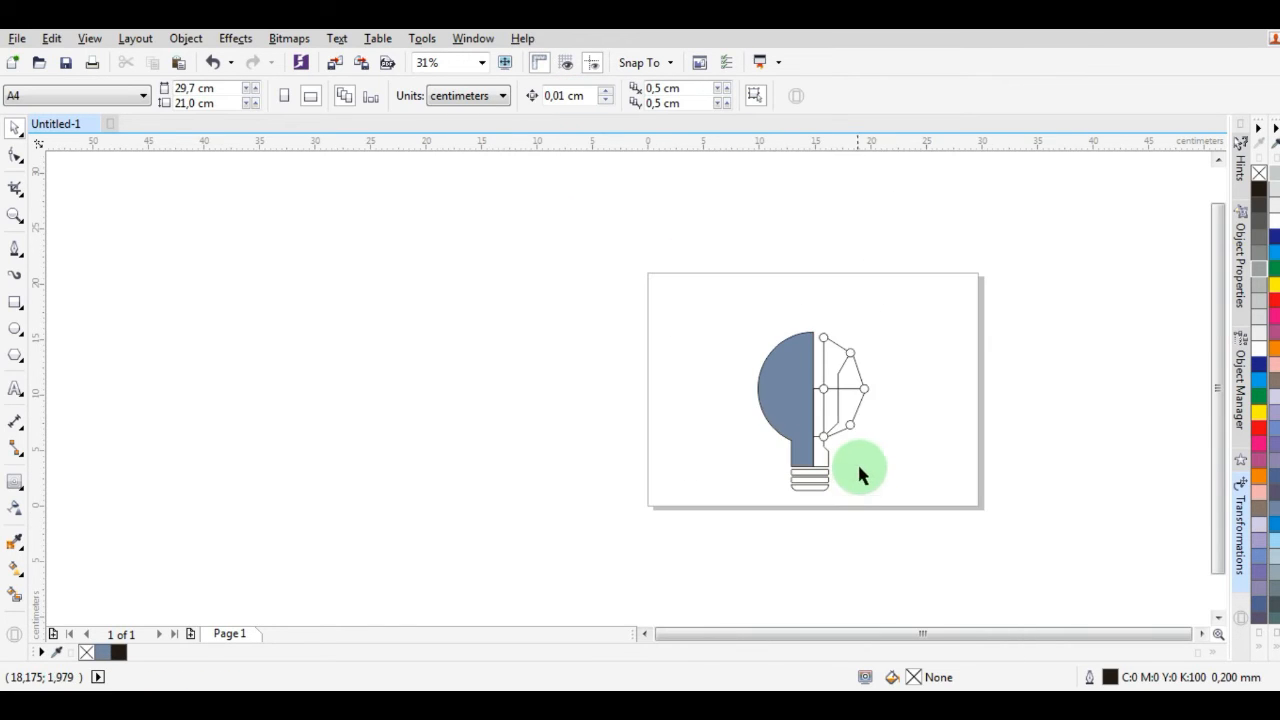
pyautogui.moveTo(815, 375); pyautogui.dragTo(720, 545)
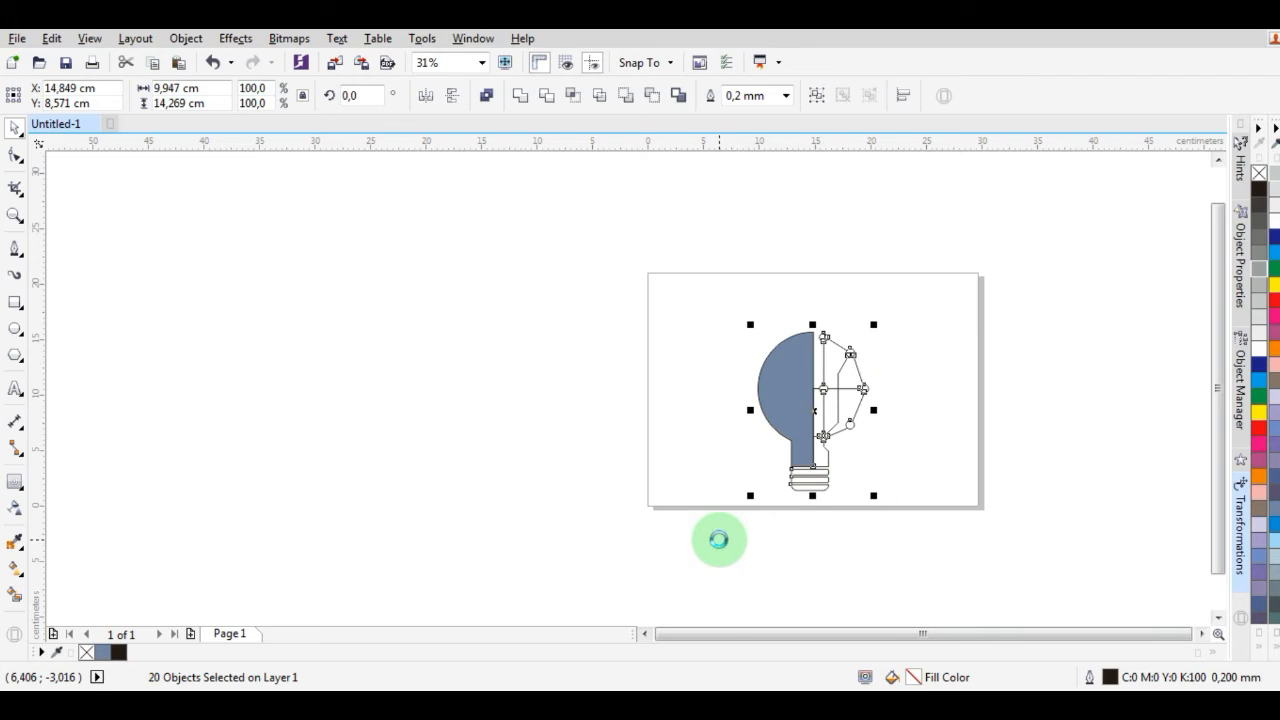
pyautogui.hotkey('ctrl', 'g')
pyautogui.press('p')
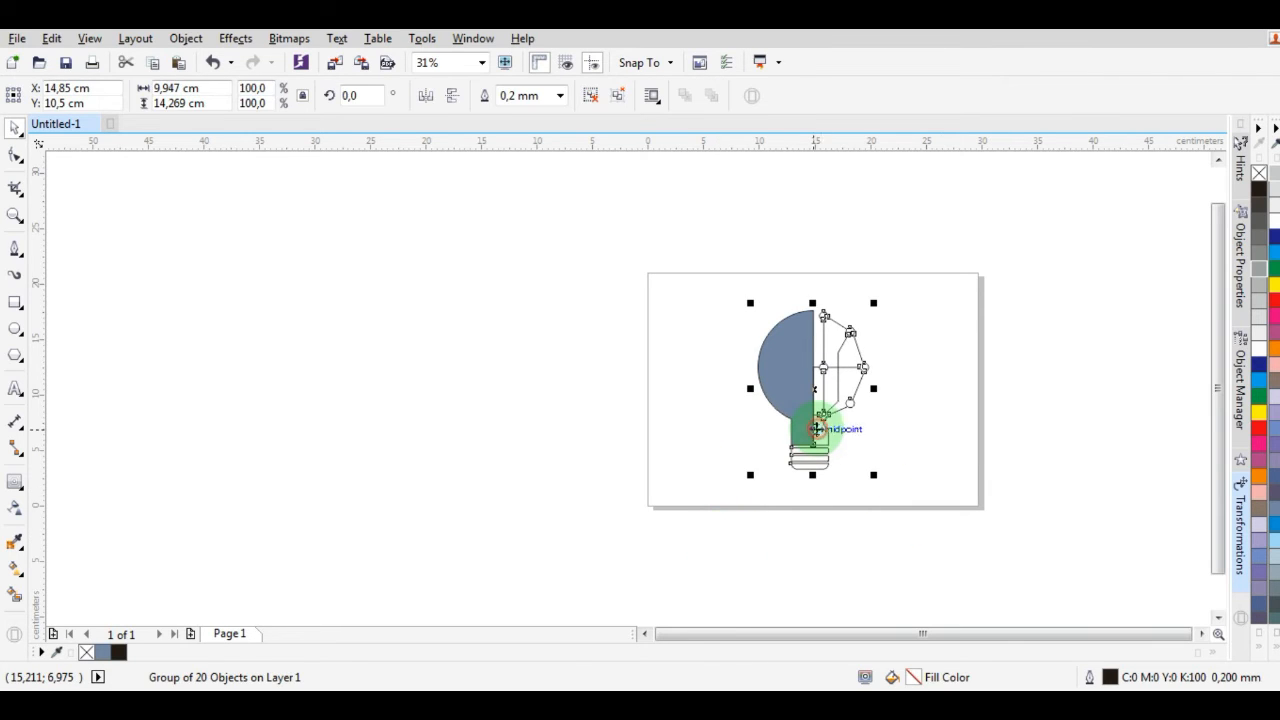
pyautogui.click(877, 404)
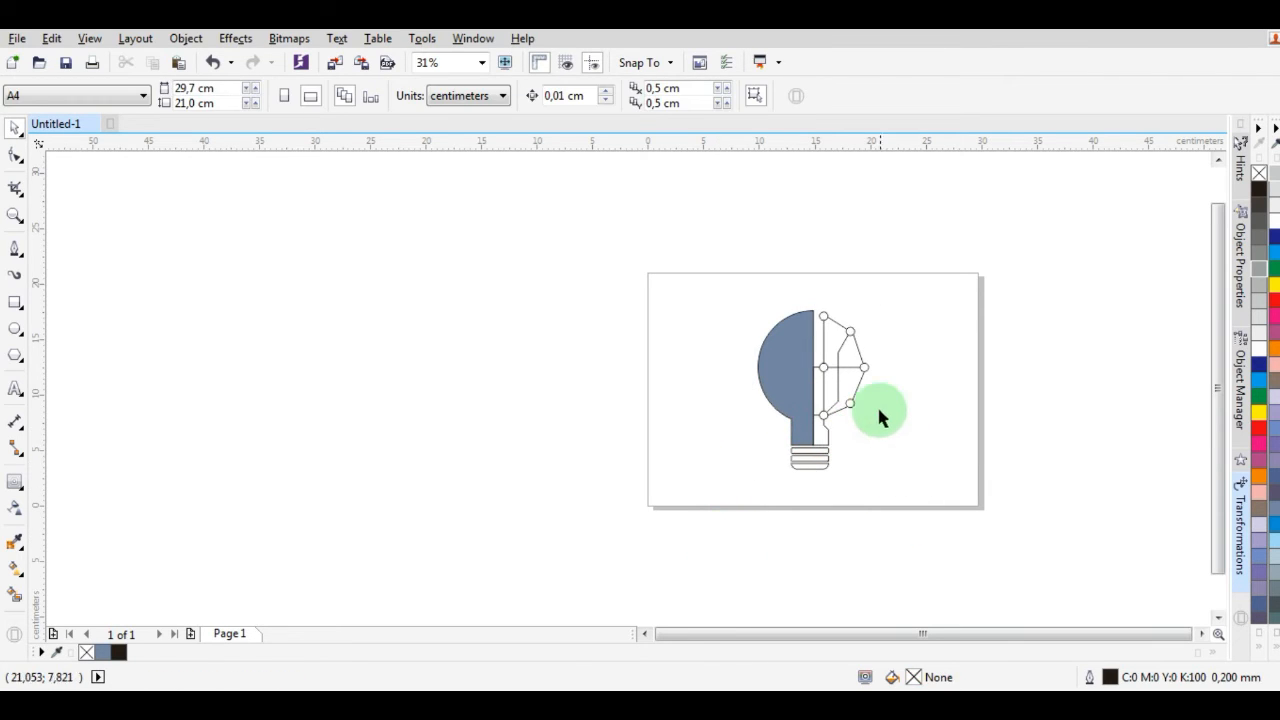
# - Set the outline width of the circles and connecting lines in the bulb's right half to 1.0 mm
pyautogui.scroll(1, 872, 402)
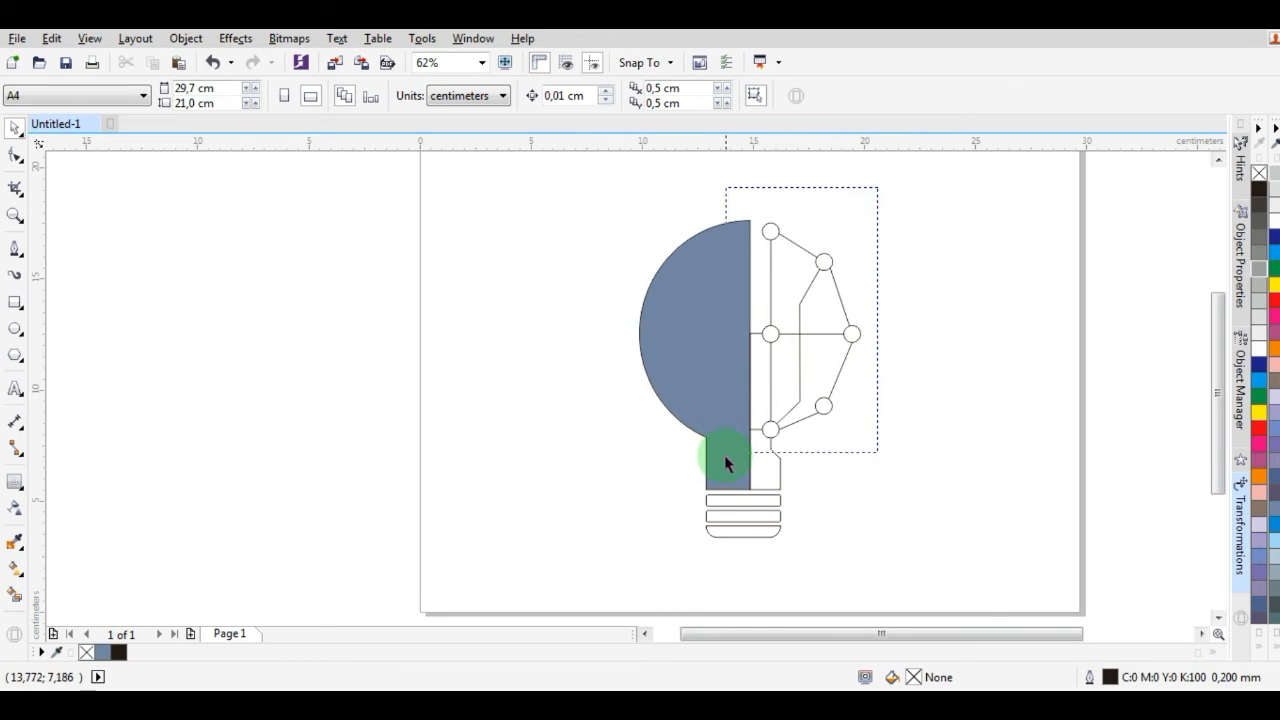
pyautogui.moveTo(720, 505); pyautogui.dragTo(721, 506)
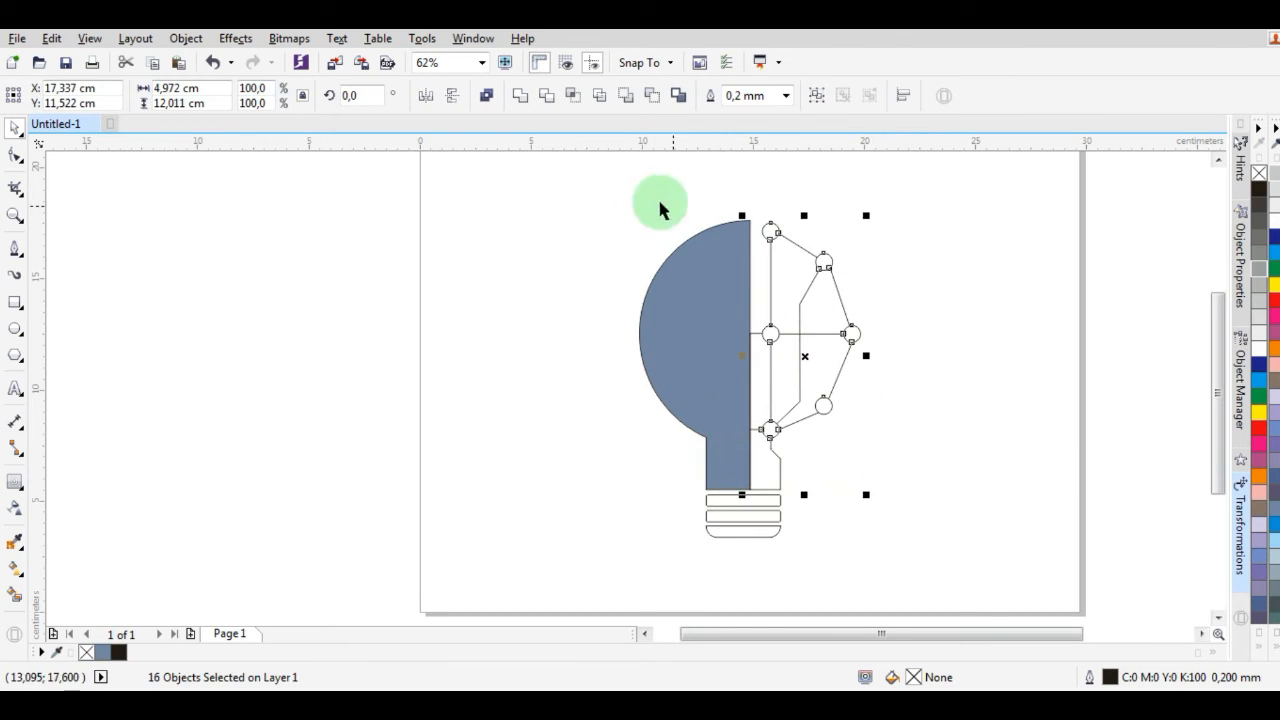
pyautogui.click(786, 95)
pyautogui.click(750, 186)
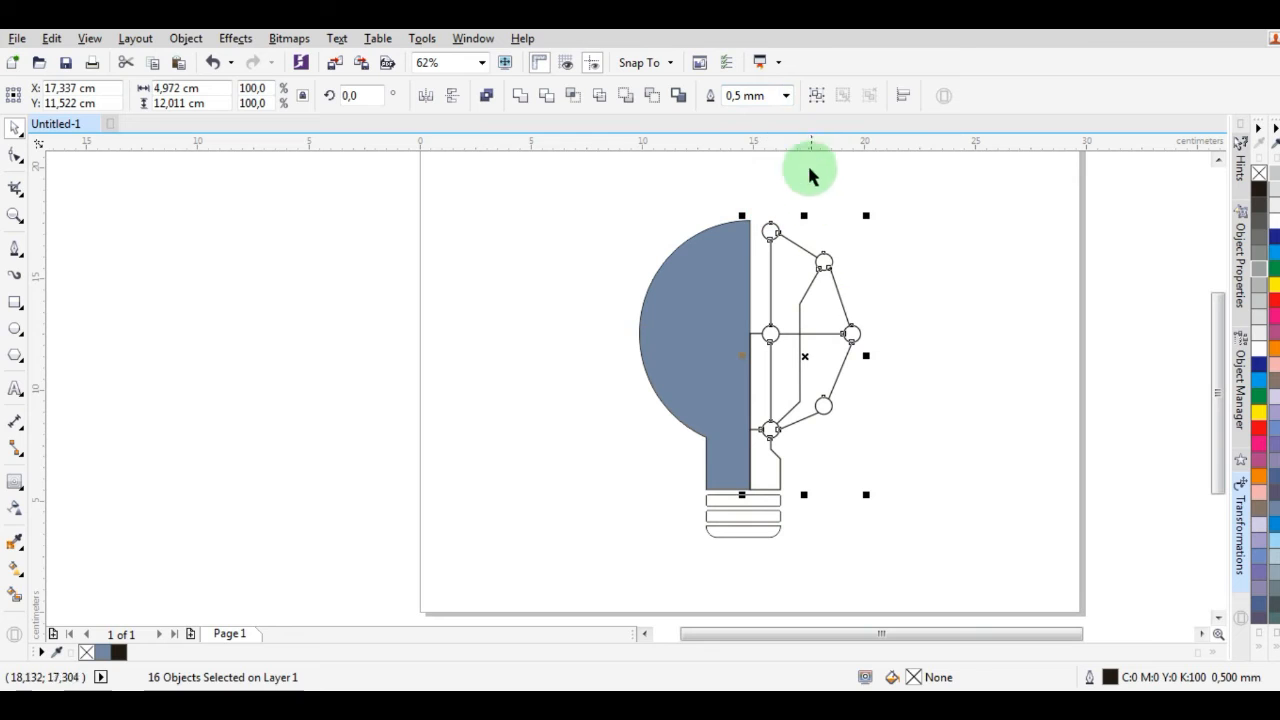
pyautogui.click(786, 95)
pyautogui.click(752, 213)
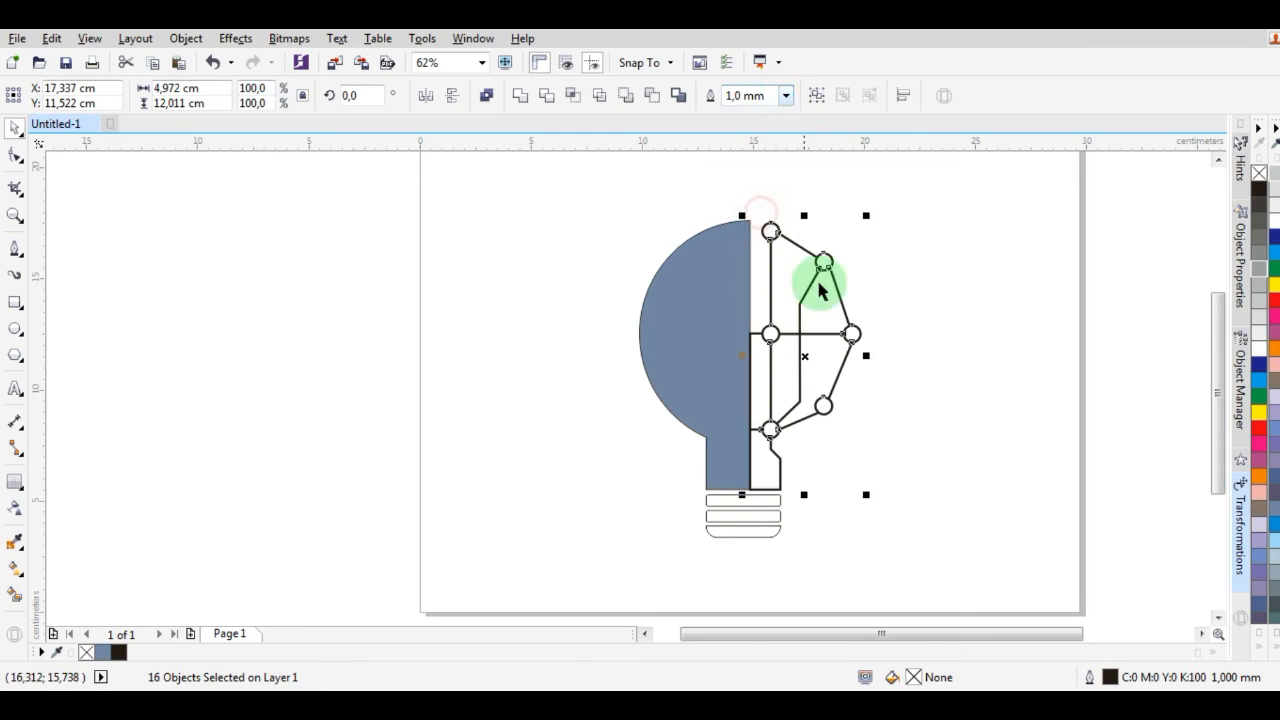
pyautogui.click(886, 345)
pyautogui.scroll(-1, 884, 345)
pyautogui.scroll(1, 884, 345)
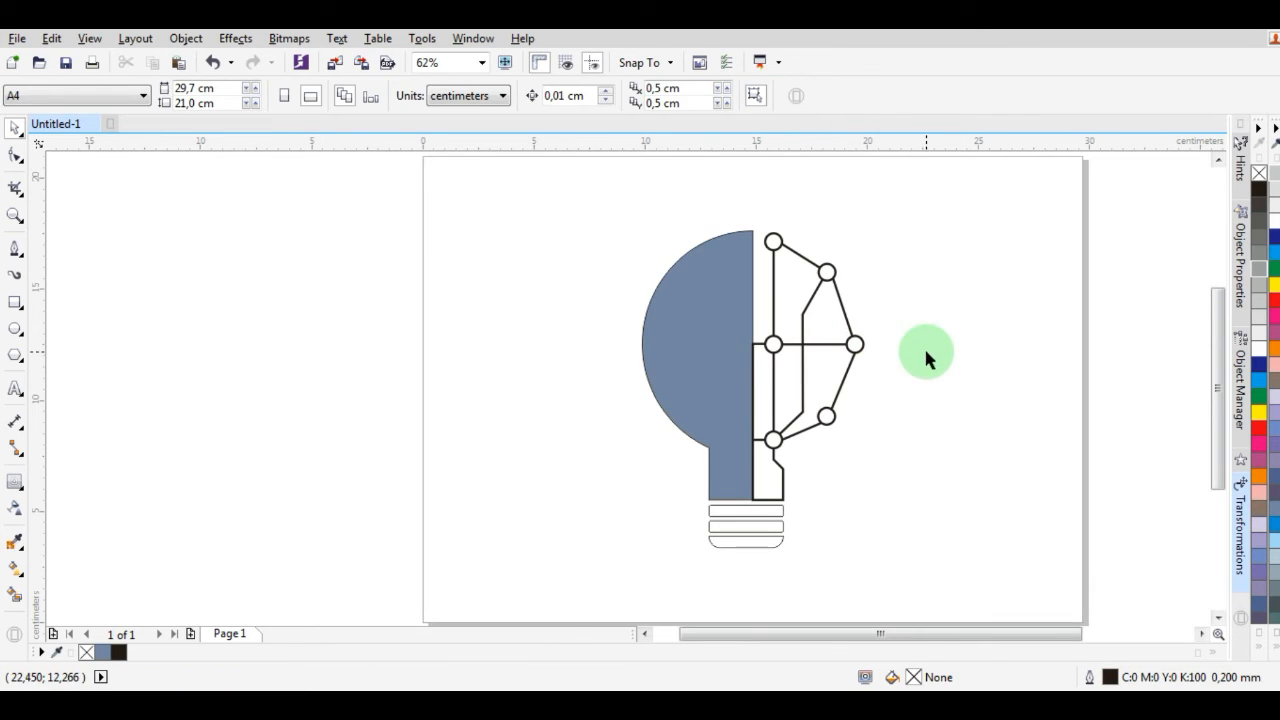
# - Fill the solid left half of the bulb with red
pyautogui.click(709, 300)
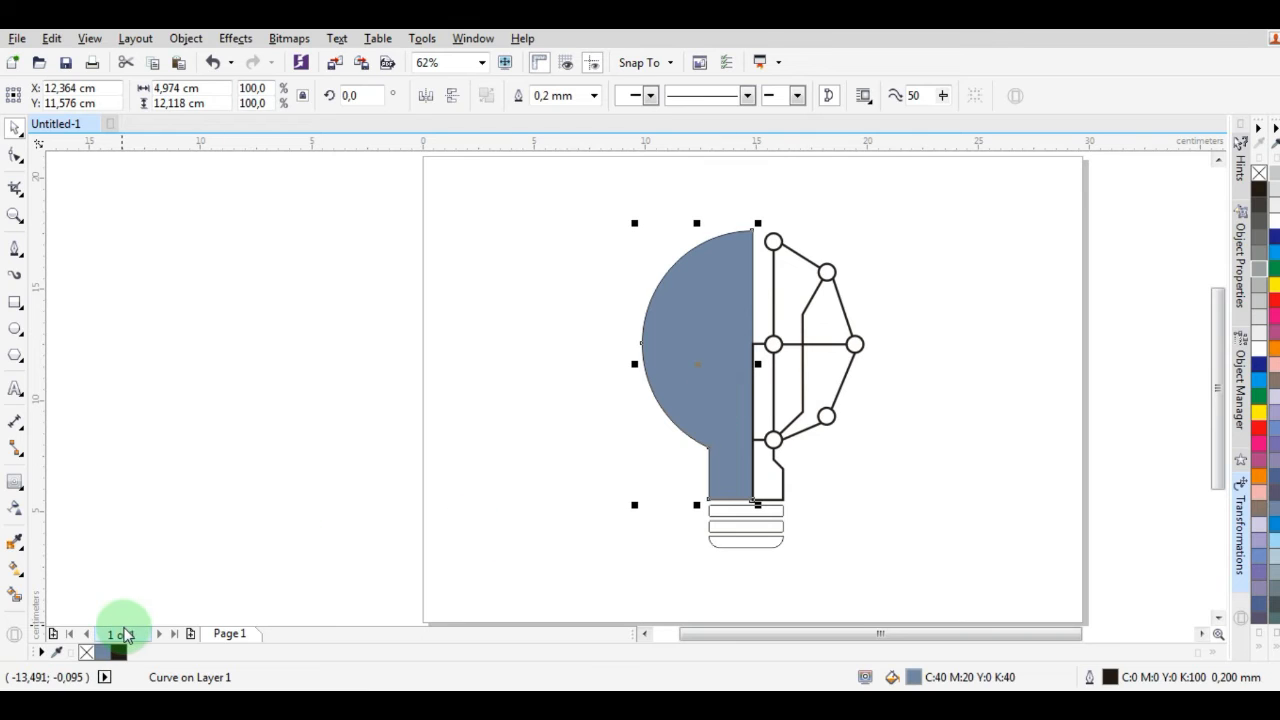
pyautogui.click(1259, 429)
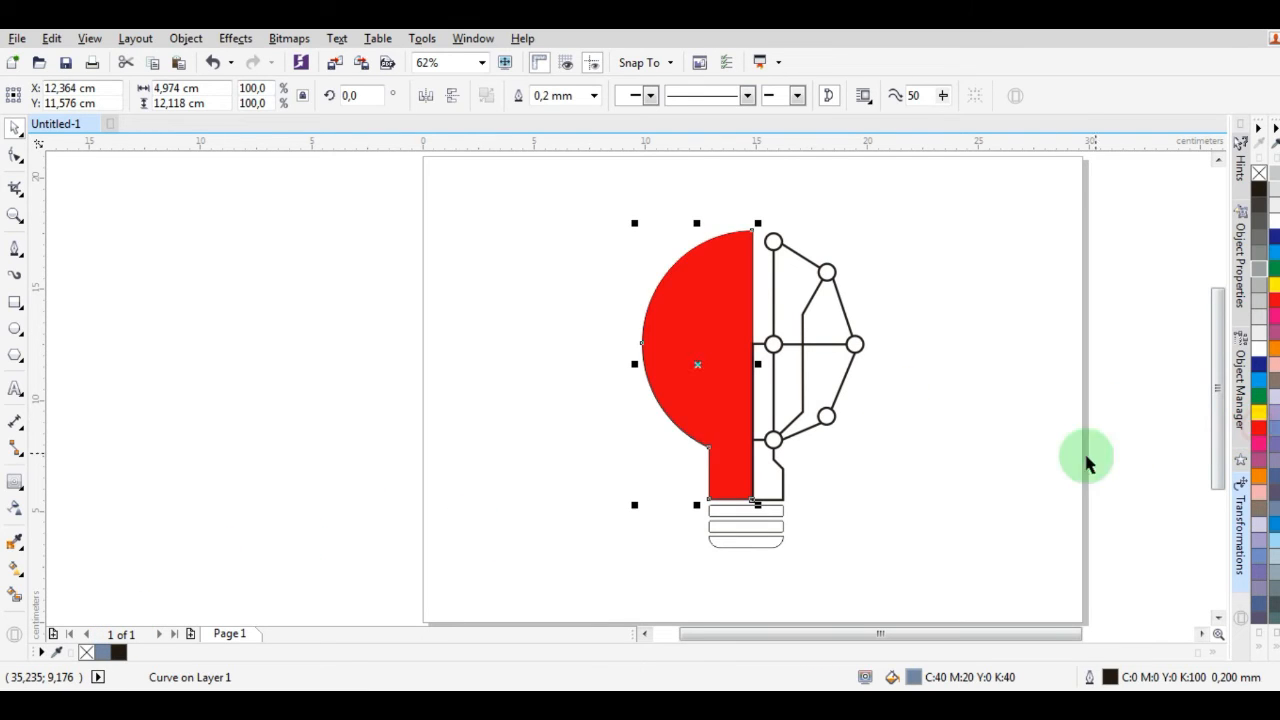
pyautogui.click(1040, 463)
pyautogui.scroll(-1, 837, 414)
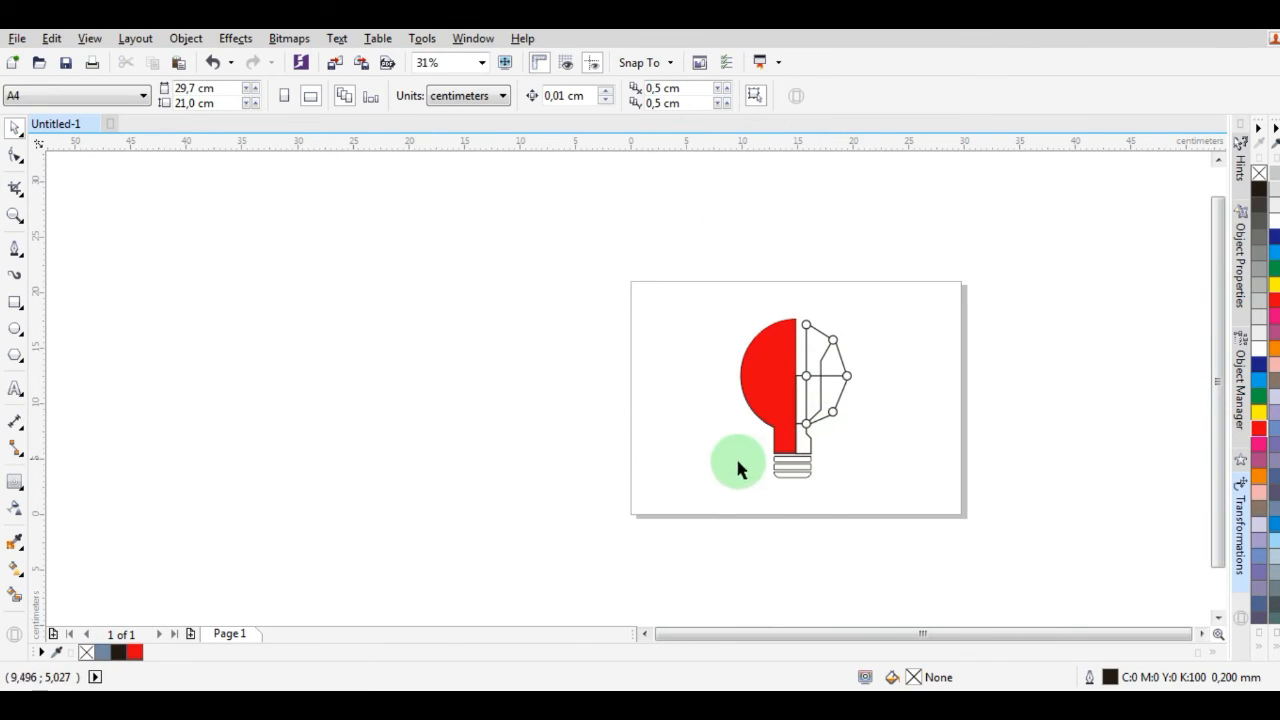
# - Fill the three bars below the bulb's base with white
pyautogui.scroll(2, 805, 485)
pyautogui.moveTo(598, 540); pyautogui.dragTo(921, 368)
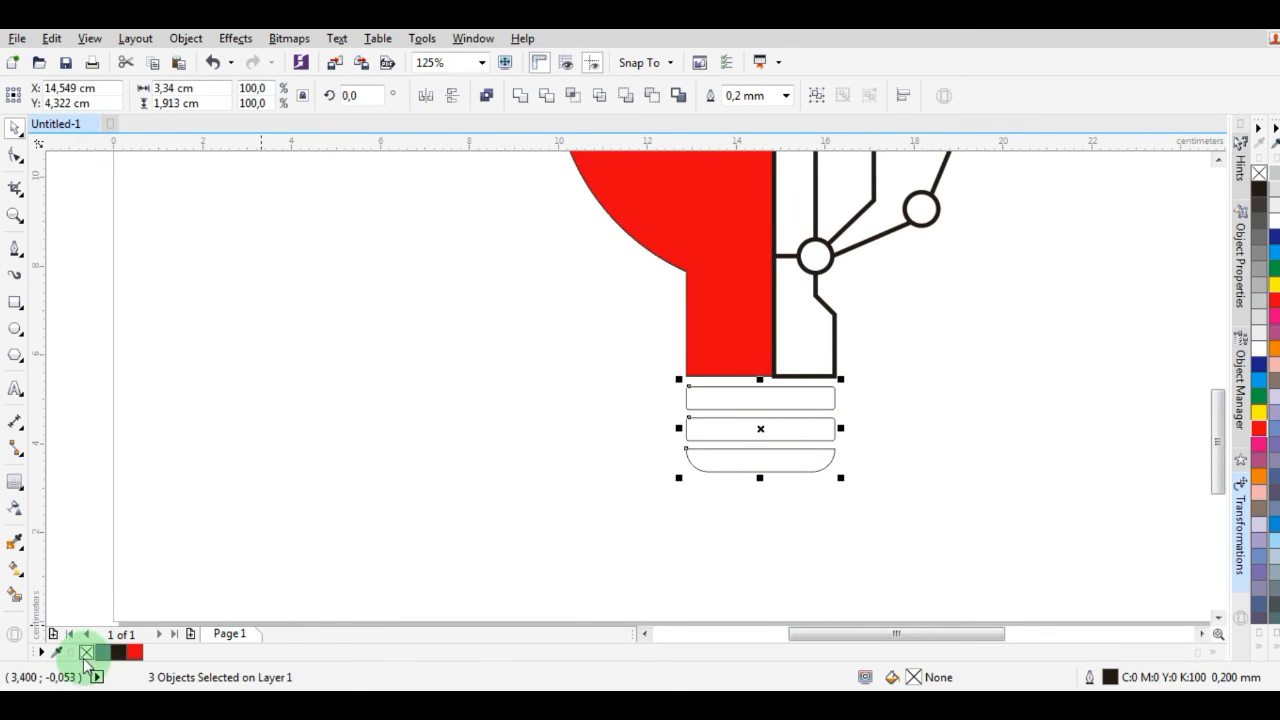
pyautogui.click(1260, 352)
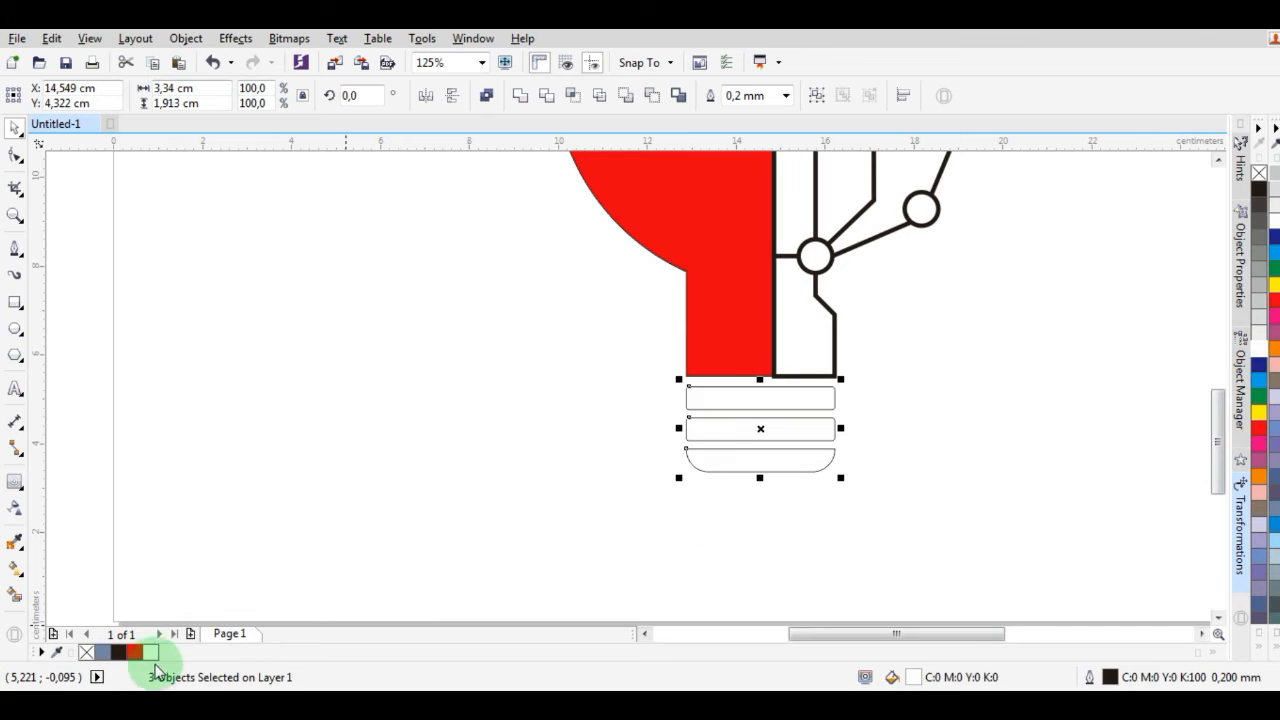
# - Remove the outline from the three white bars below the bulb's base
pyautogui.rightClick(88, 652)
pyautogui.click(625, 500)
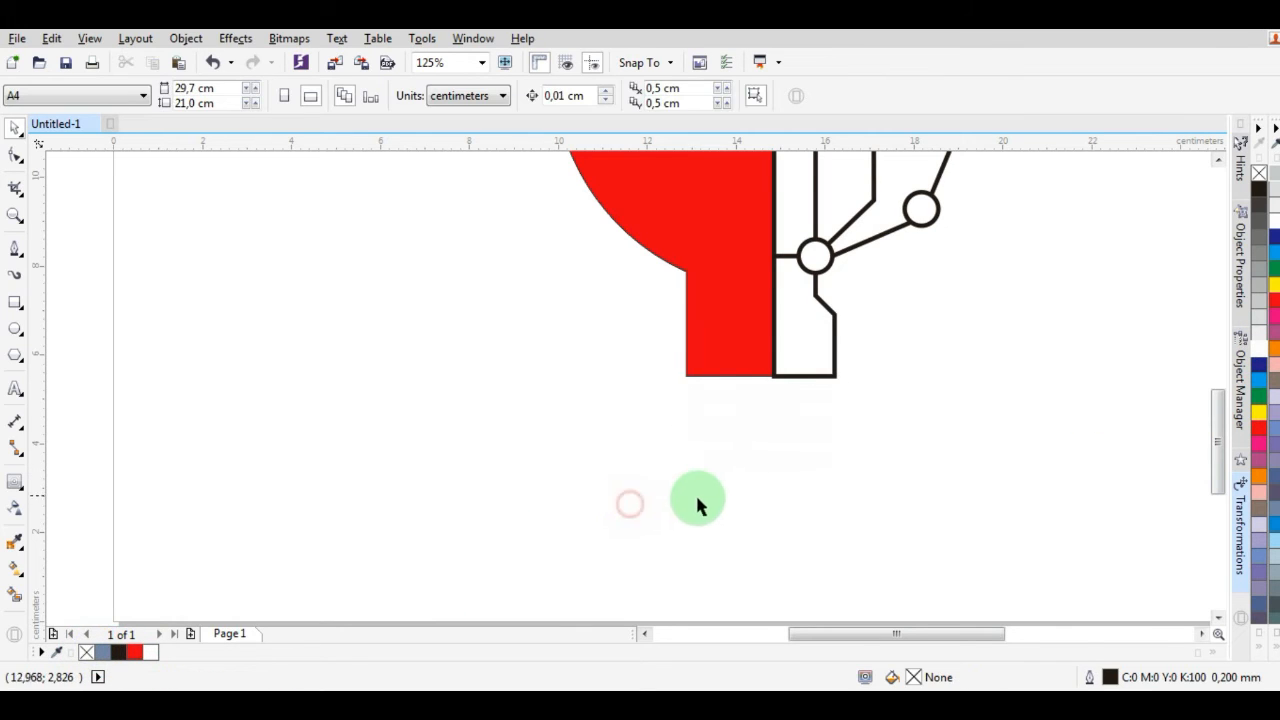
# - Raise the bottom edge of the right half's base outline so its thick line is level with the red half's bottom edge
pyautogui.scroll(-2, 730, 450)
pyautogui.scroll(2, 758, 435)
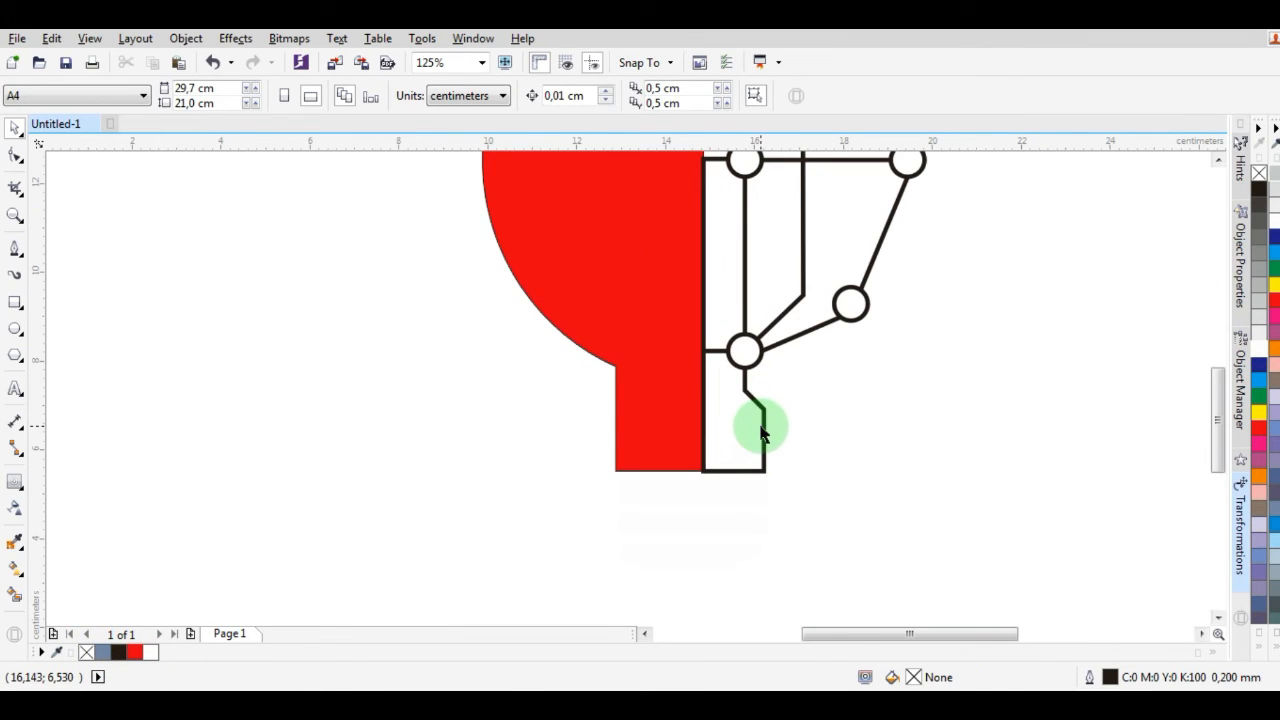
pyautogui.click(728, 470)
pyautogui.scroll(2, 725, 490)
pyautogui.click(15, 157)
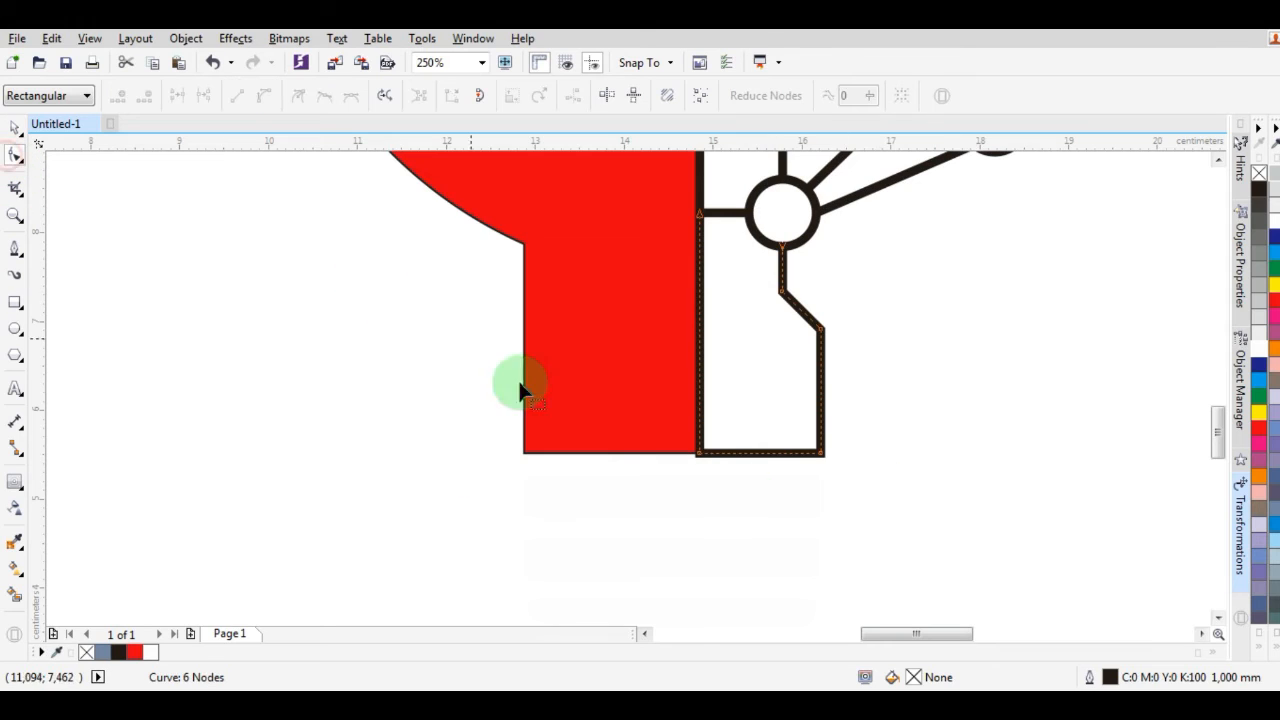
pyautogui.scroll(4, 776, 445)
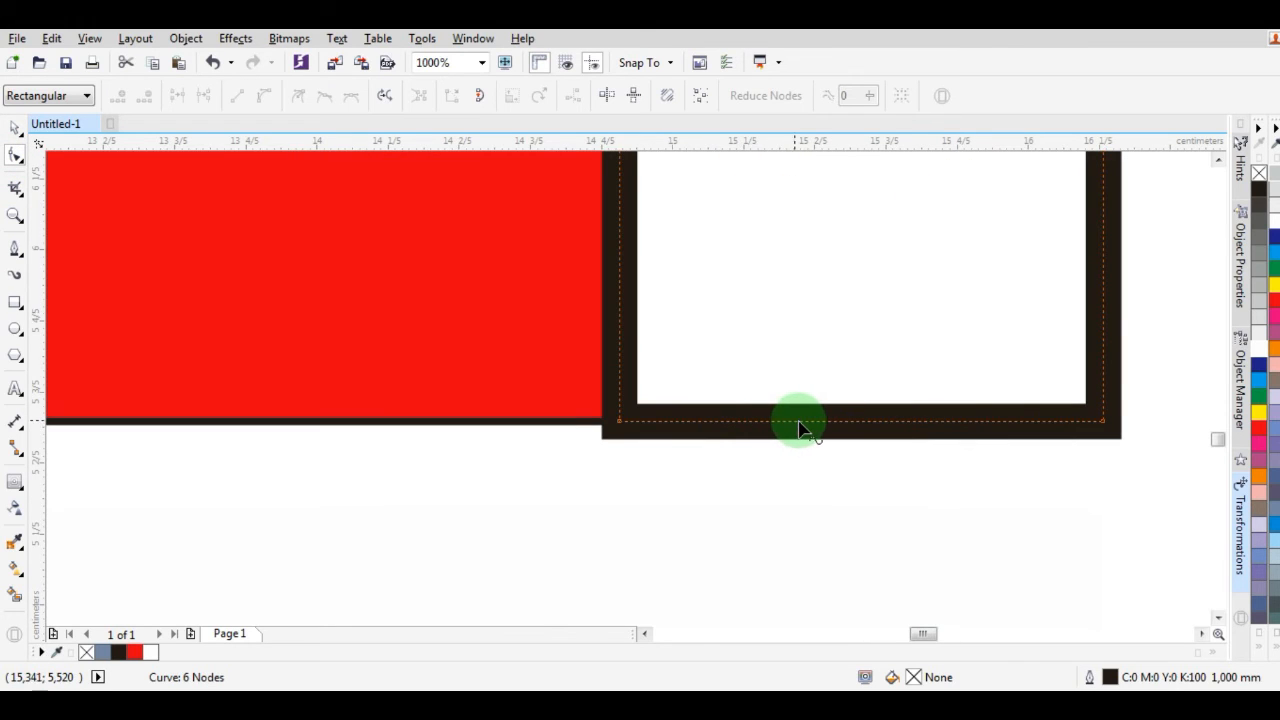
pyautogui.moveTo(799, 421); pyautogui.dragTo(826, 411)
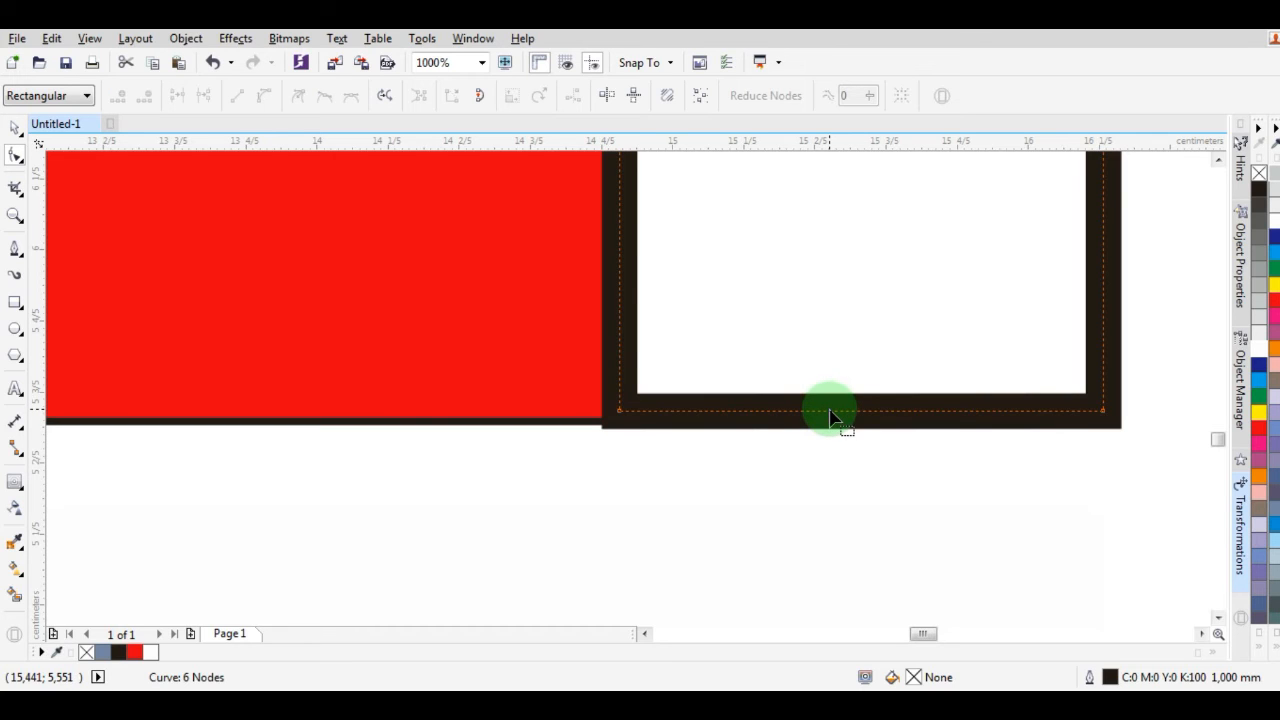
pyautogui.moveTo(829, 413); pyautogui.dragTo(829, 406)
pyautogui.scroll(-4, 850, 420)
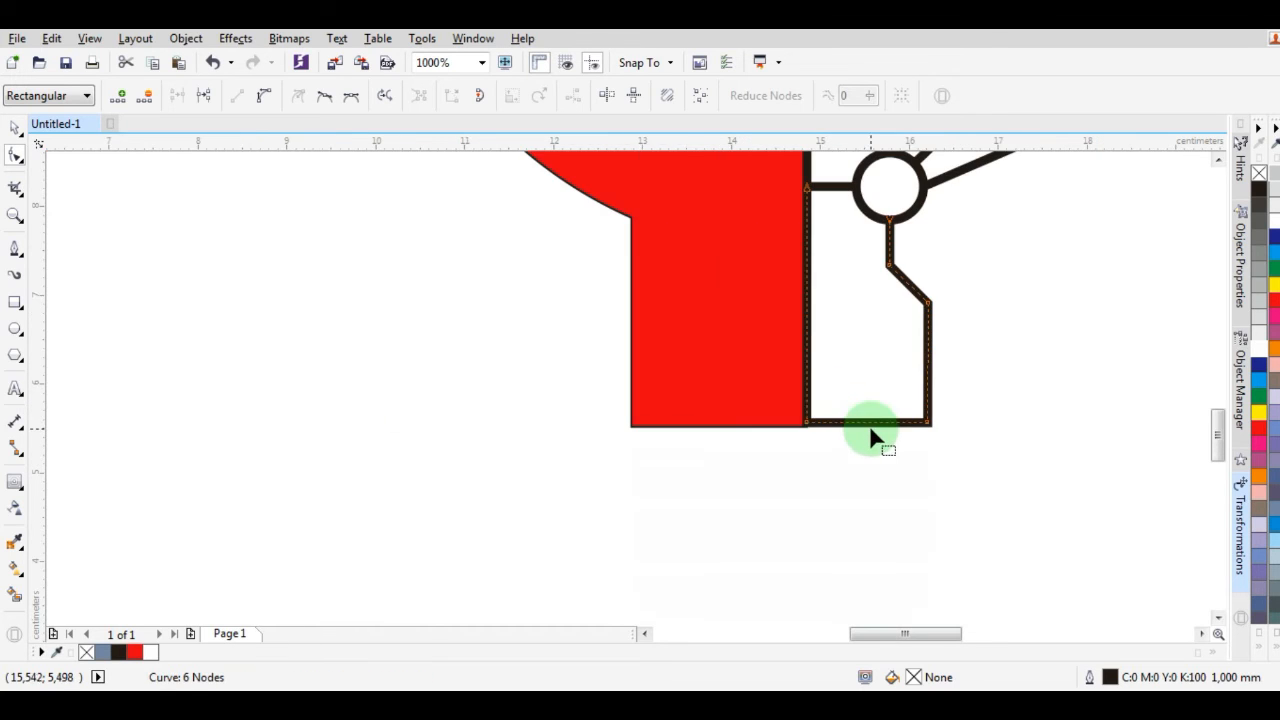
# - Remove the outline from the solid red left half of the bulb
pyautogui.click(15, 127)
pyautogui.click(774, 333)
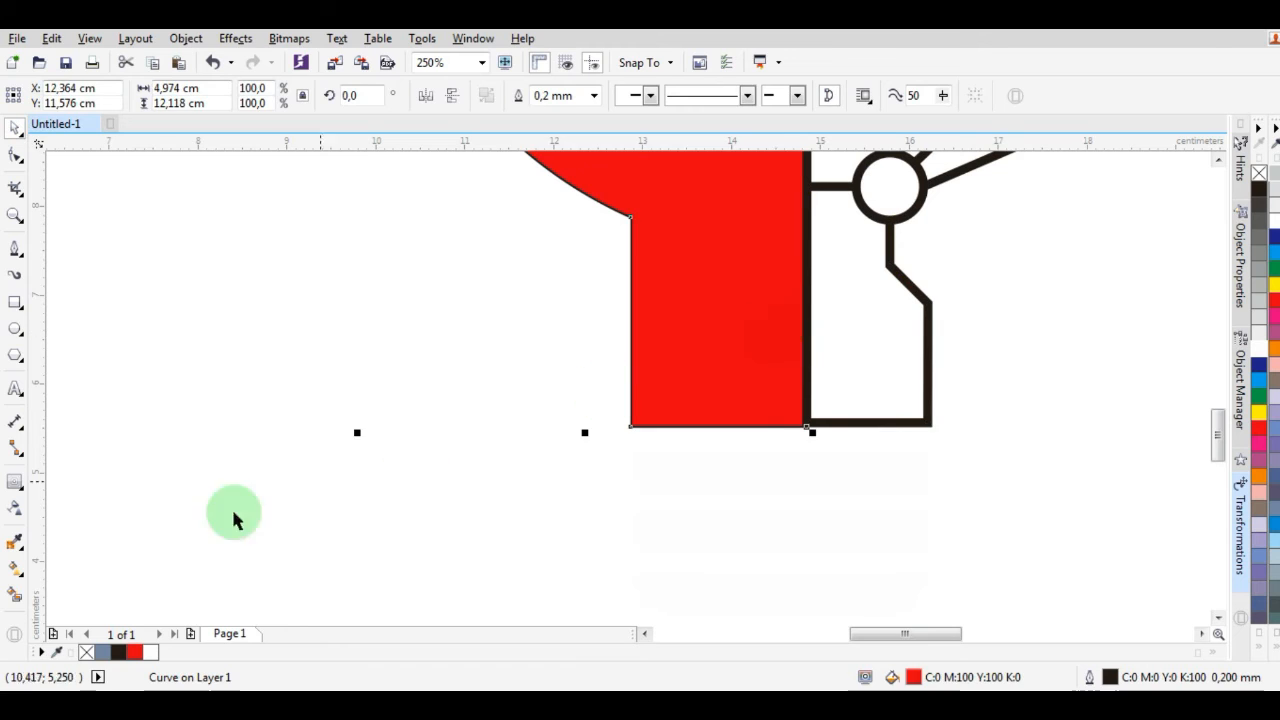
pyautogui.scroll(-4, 440, 510)
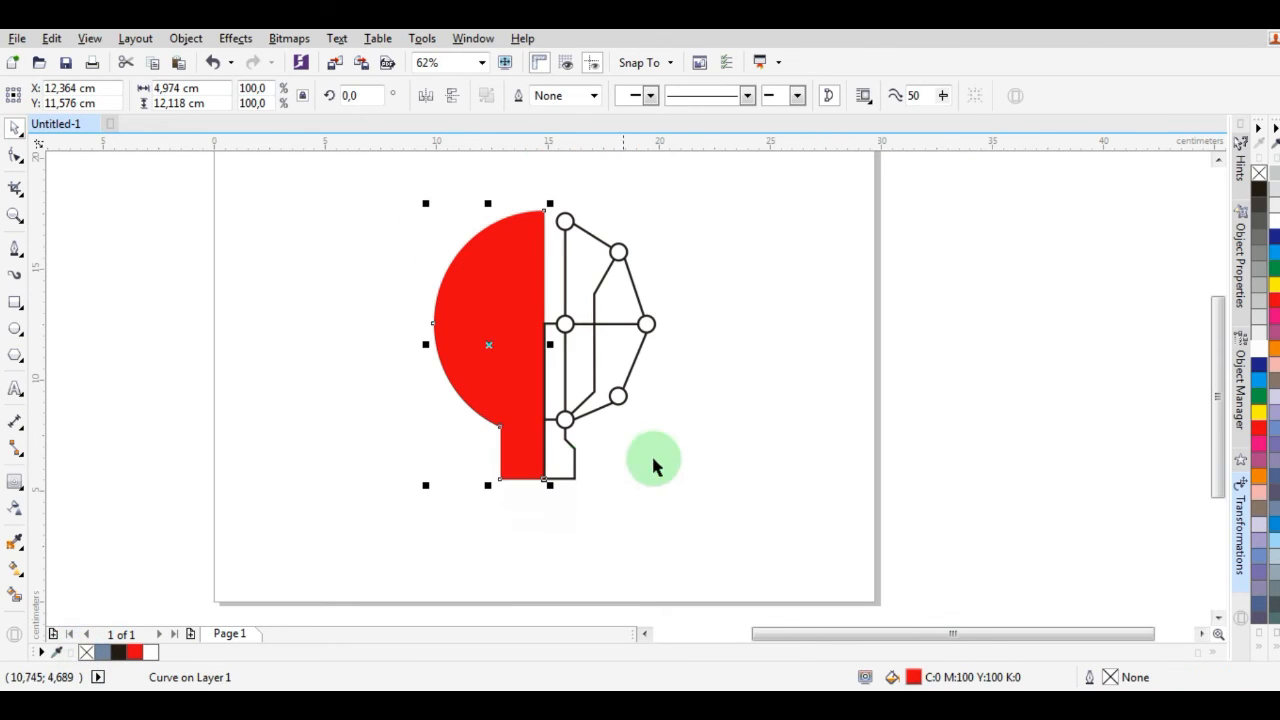
pyautogui.click(780, 438)
# - Add a page-sized rectangle behind the bulb and fill it with C100 M100 Y100 K100 black
pyautogui.scroll(-2, 758, 342)
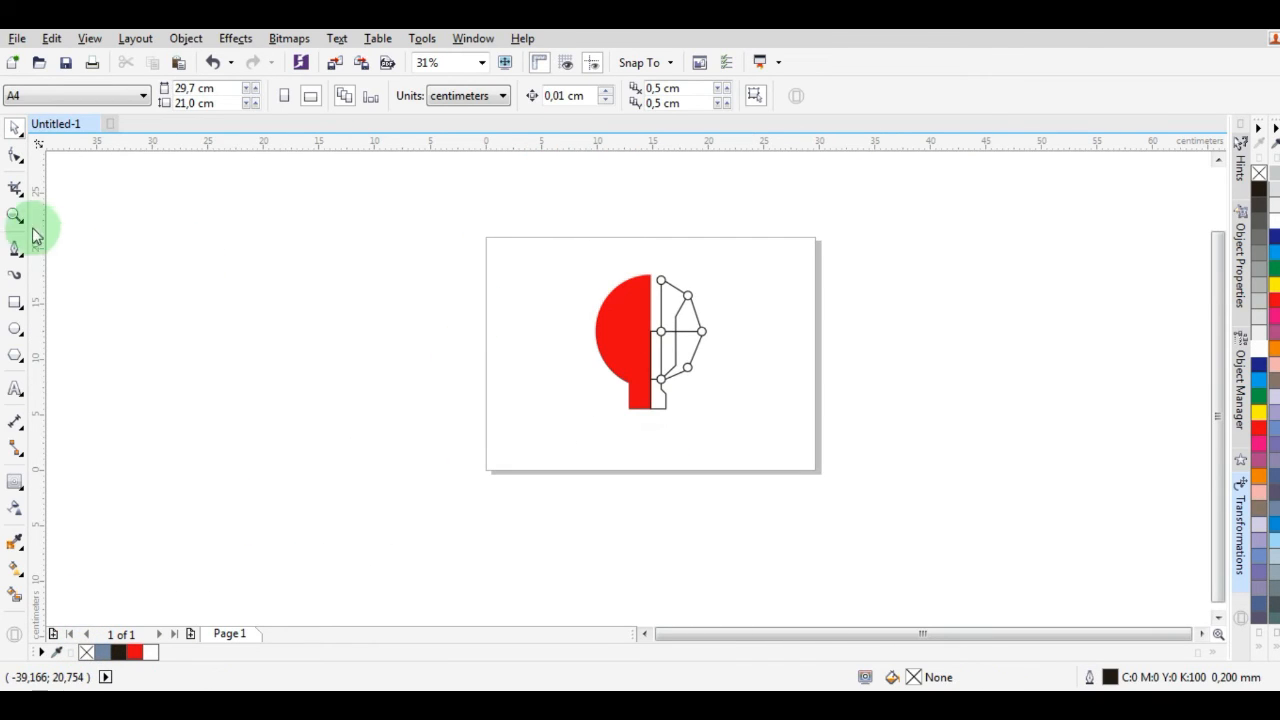
pyautogui.click(16, 302)
pyautogui.doubleClick(16, 302)
pyautogui.click(15, 127)
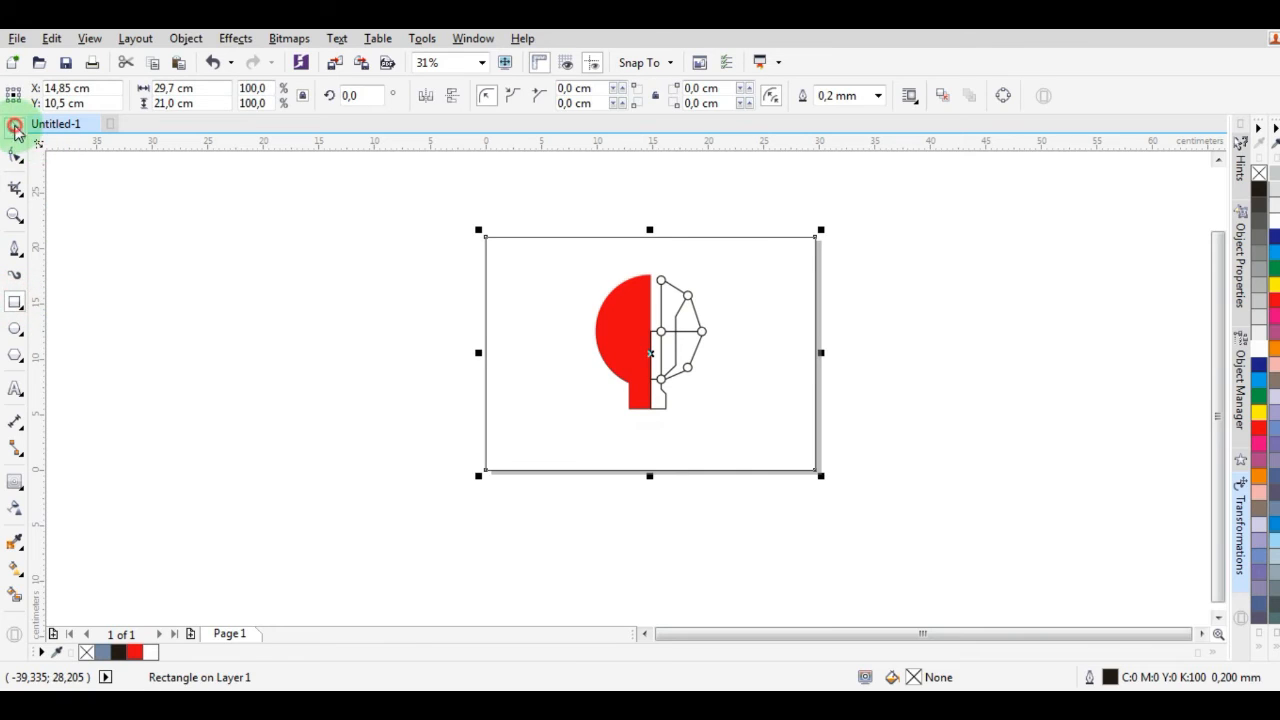
pyautogui.click(118, 652)
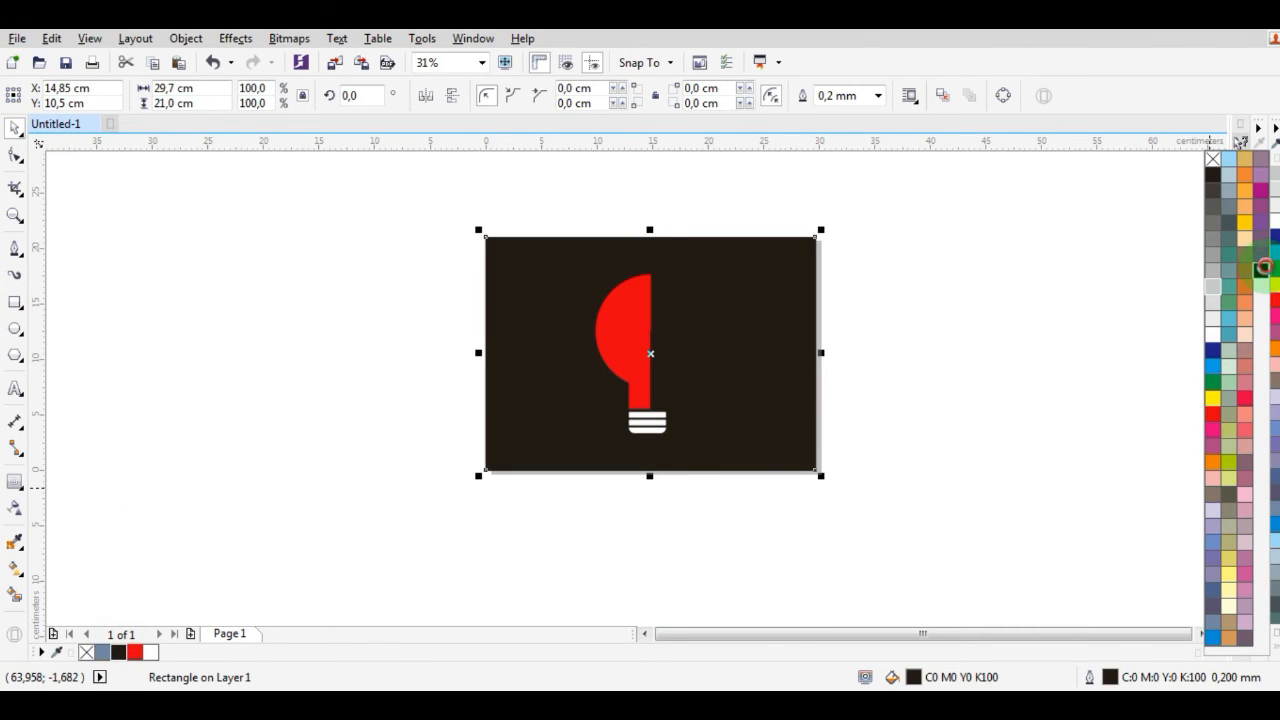
pyautogui.click(1264, 267)
# - Set the outline colour of the circles and connecting lines in the bulb's right half to white
pyautogui.moveTo(880, 207); pyautogui.dragTo(636, 426)
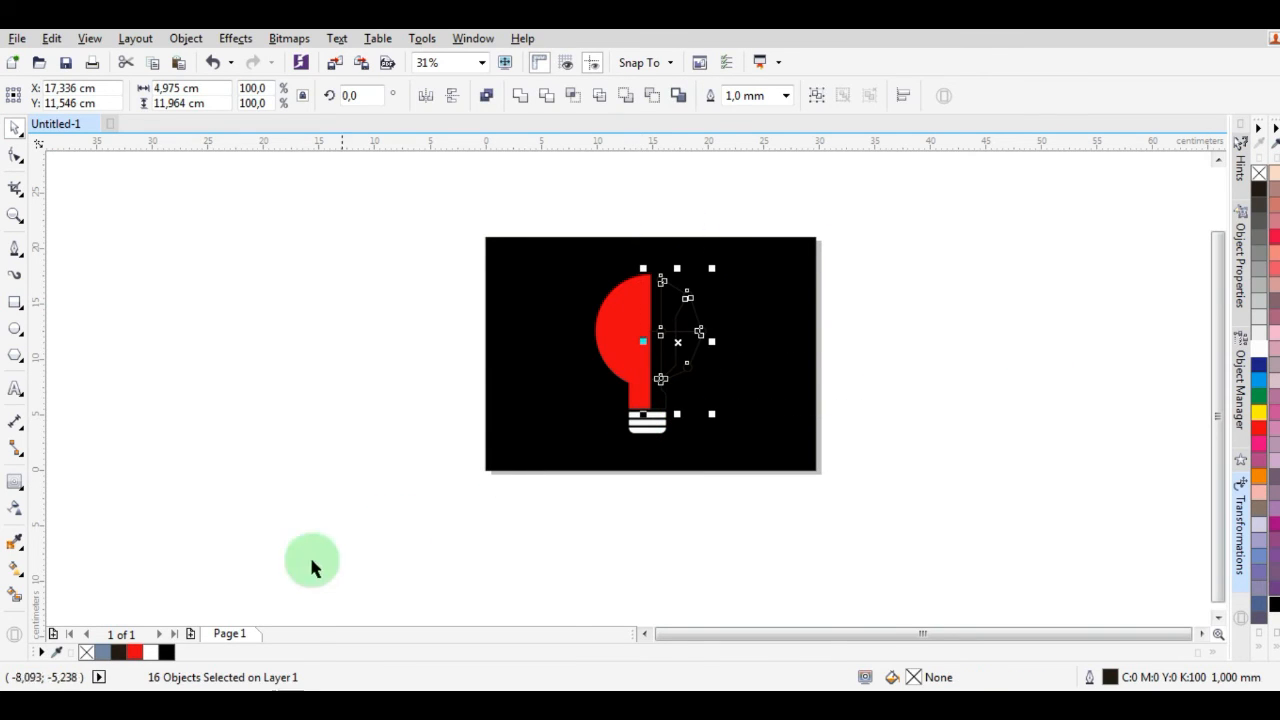
pyautogui.rightClick(153, 652)
pyautogui.click(251, 577)
# - Group all the parts of the light bulb, leaving out the black background
pyautogui.scroll(1, 628, 378)
pyautogui.scroll(-1, 836, 338)
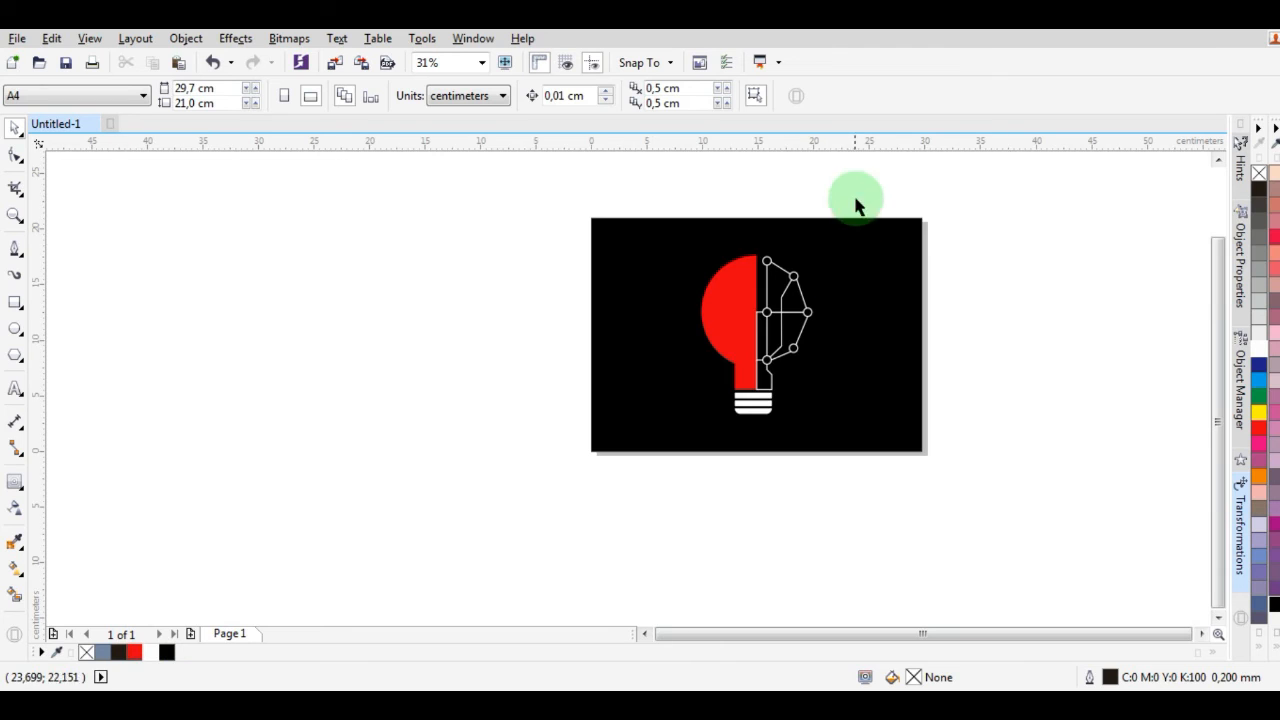
pyautogui.moveTo(855, 205); pyautogui.dragTo(671, 430)
pyautogui.scroll(1, 808, 314)
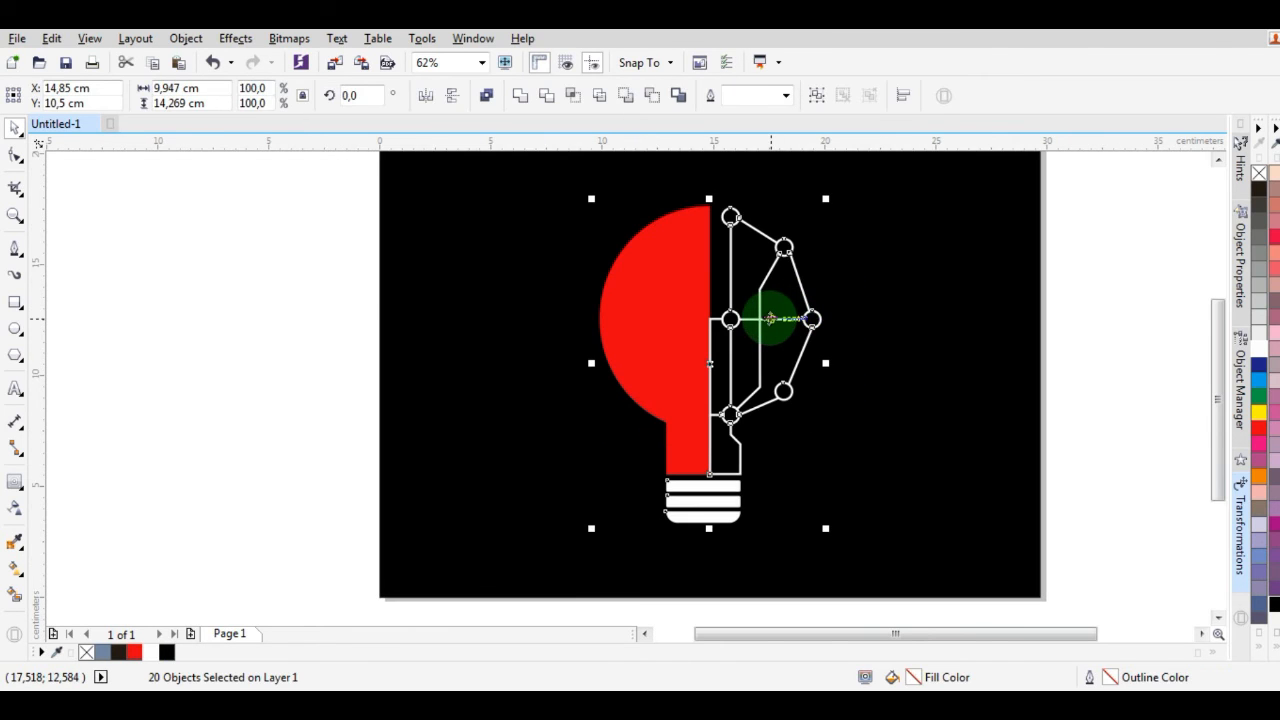
pyautogui.hotkey('ctrl', 'g')
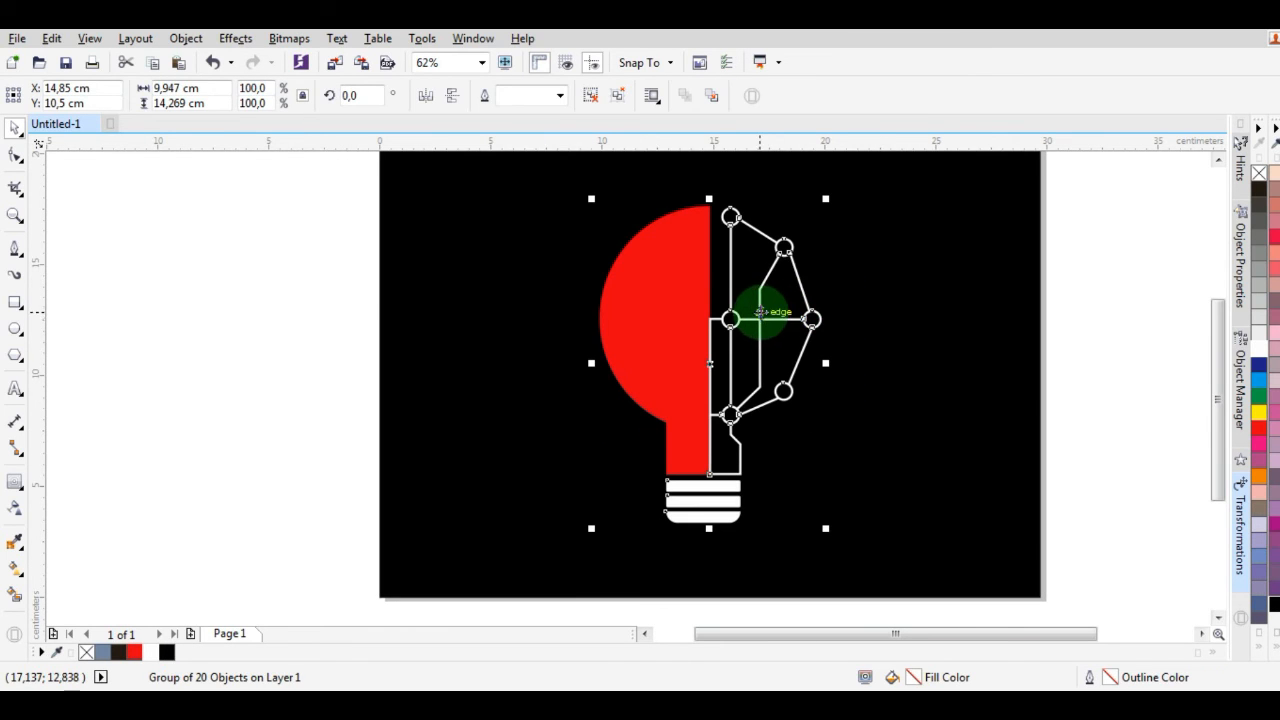
pyautogui.moveTo(768, 318)
pyautogui.mouseDown()
pyautogui.moveTo(778, 286)
pyautogui.moveTo(766, 314)
pyautogui.mouseUp()
pyautogui.click(297, 457)
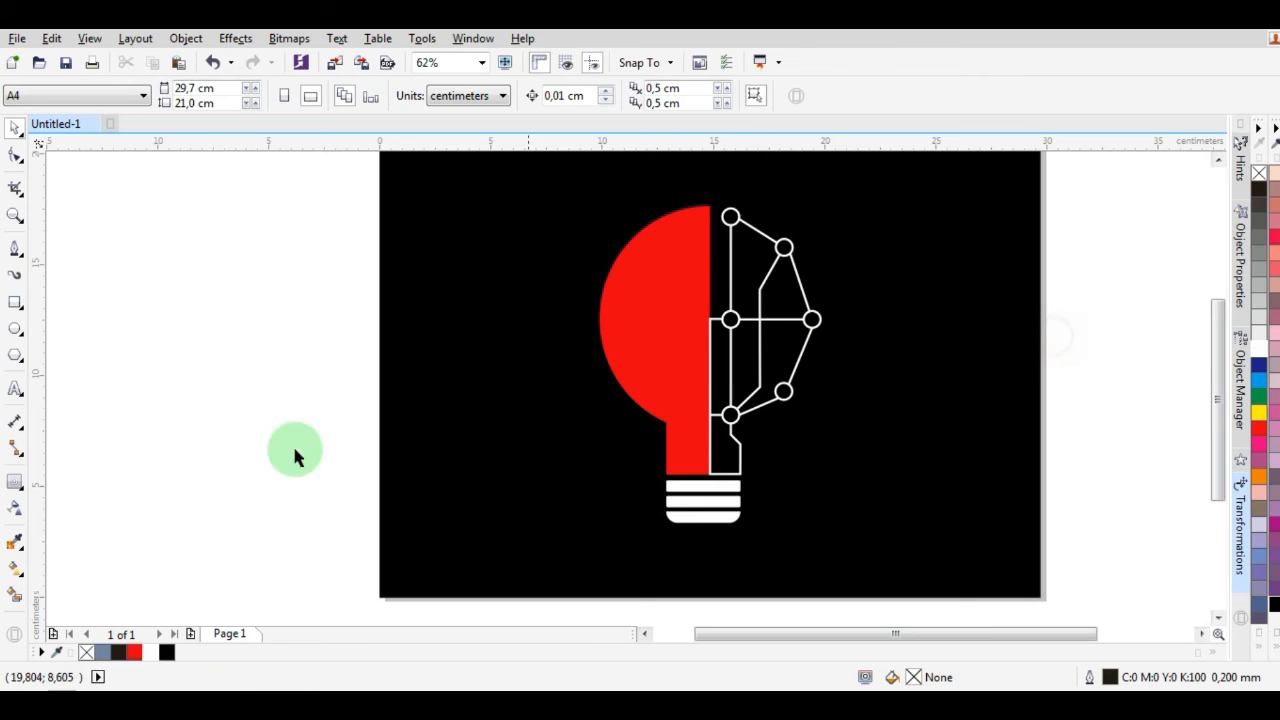
# - Add the text "Glow Ink" in white Arial below the bulb and enlarge it to about 7.8 cm wide
pyautogui.click(15, 388)
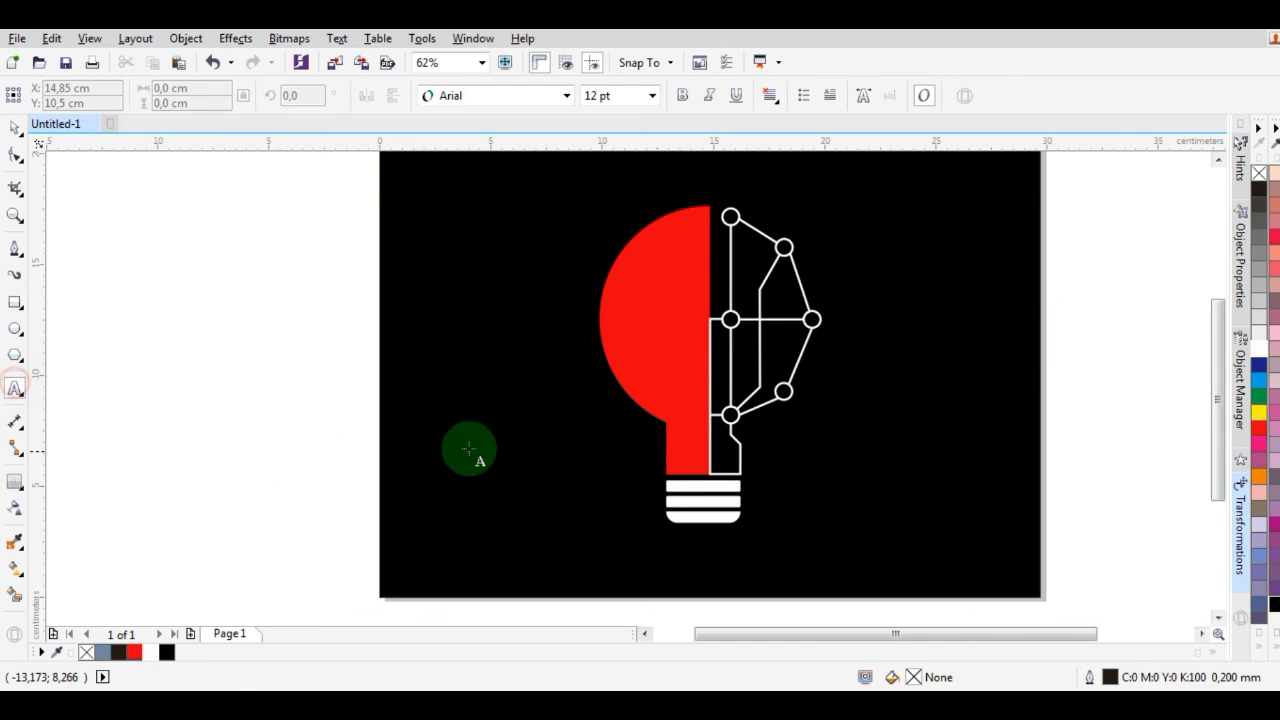
pyautogui.click(590, 548)
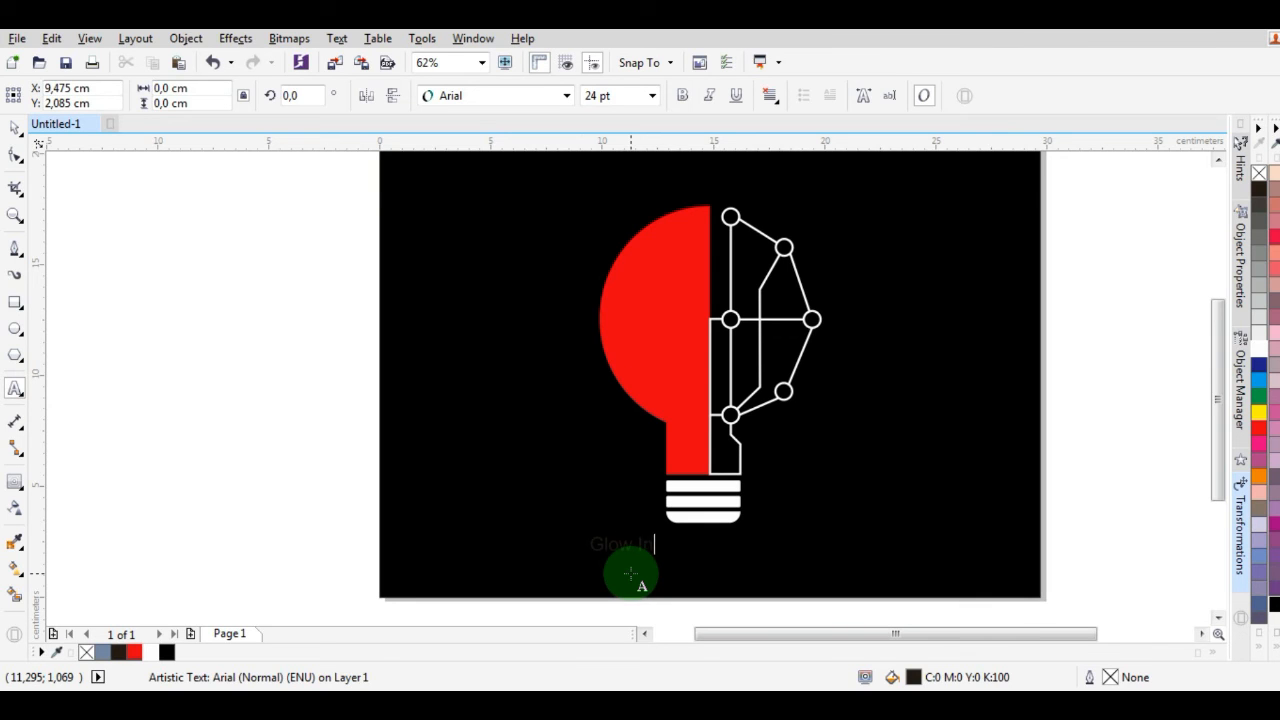
pyautogui.click(15, 127)
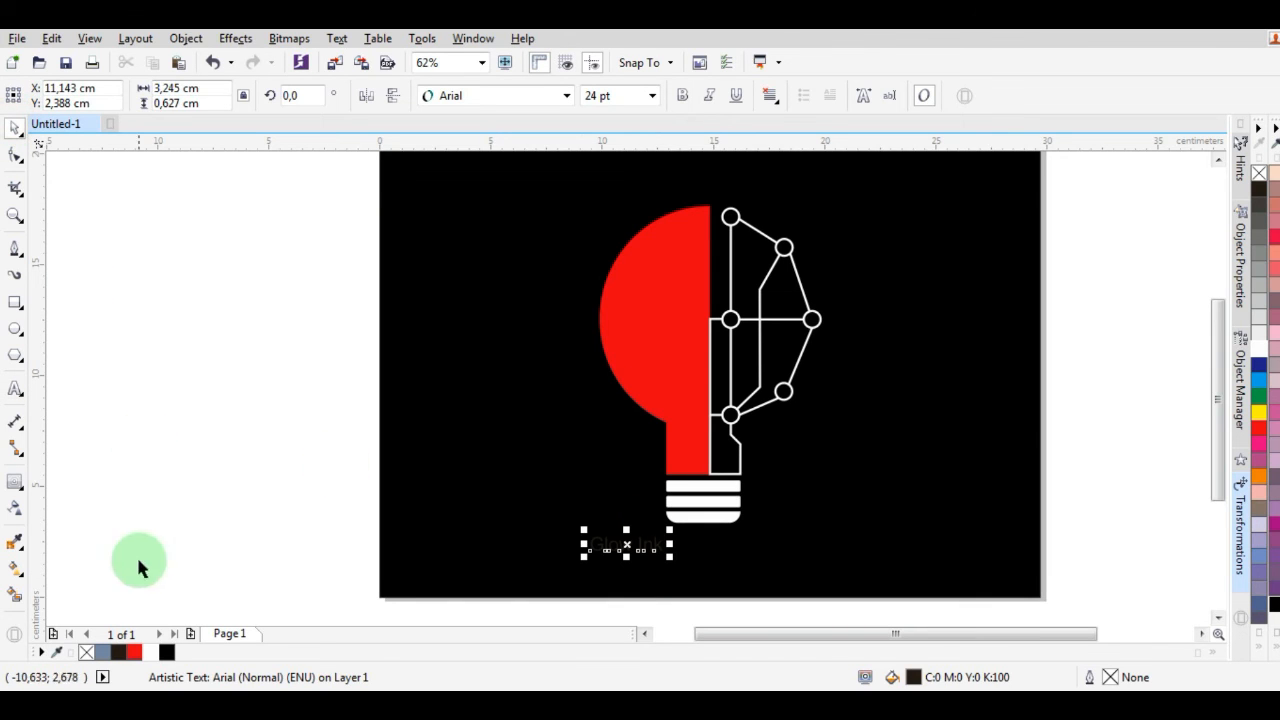
pyautogui.click(148, 652)
pyautogui.moveTo(667, 556); pyautogui.dragTo(766, 600)
pyautogui.click(749, 556)
pyautogui.click(753, 554)
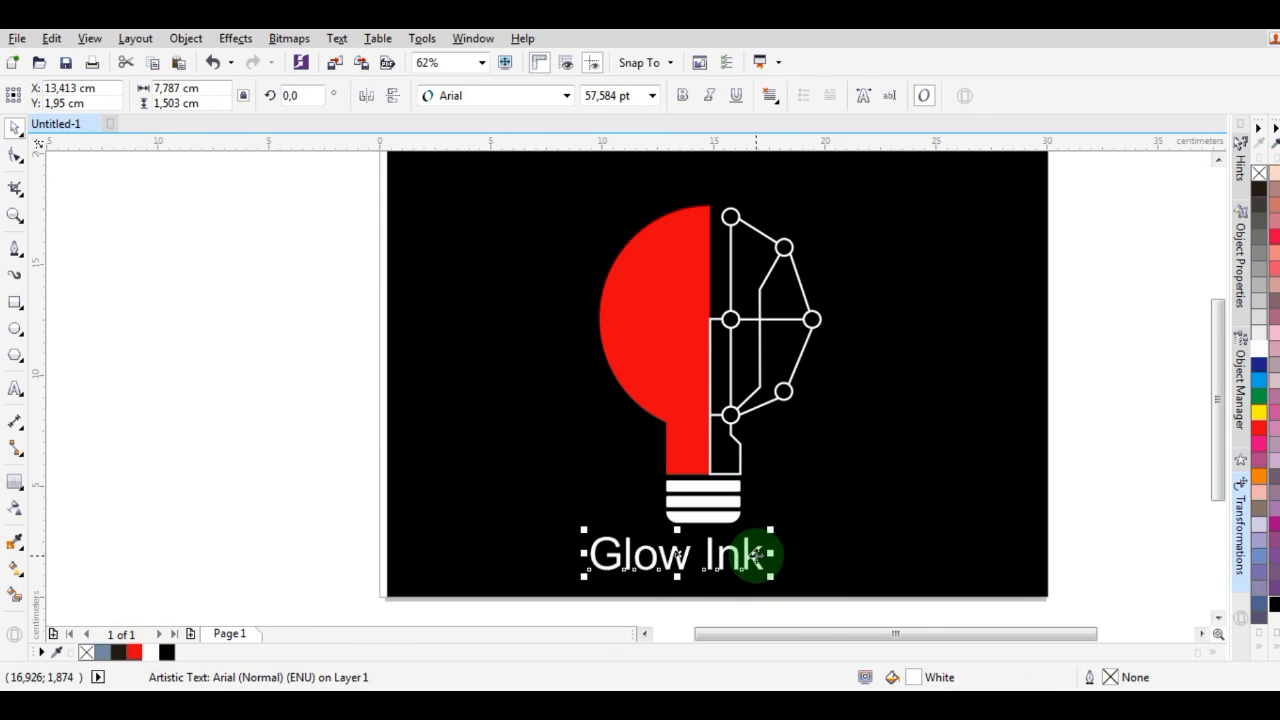
# - Lock the black background rectangle
pyautogui.click(815, 517)
pyautogui.rightClick(822, 507)
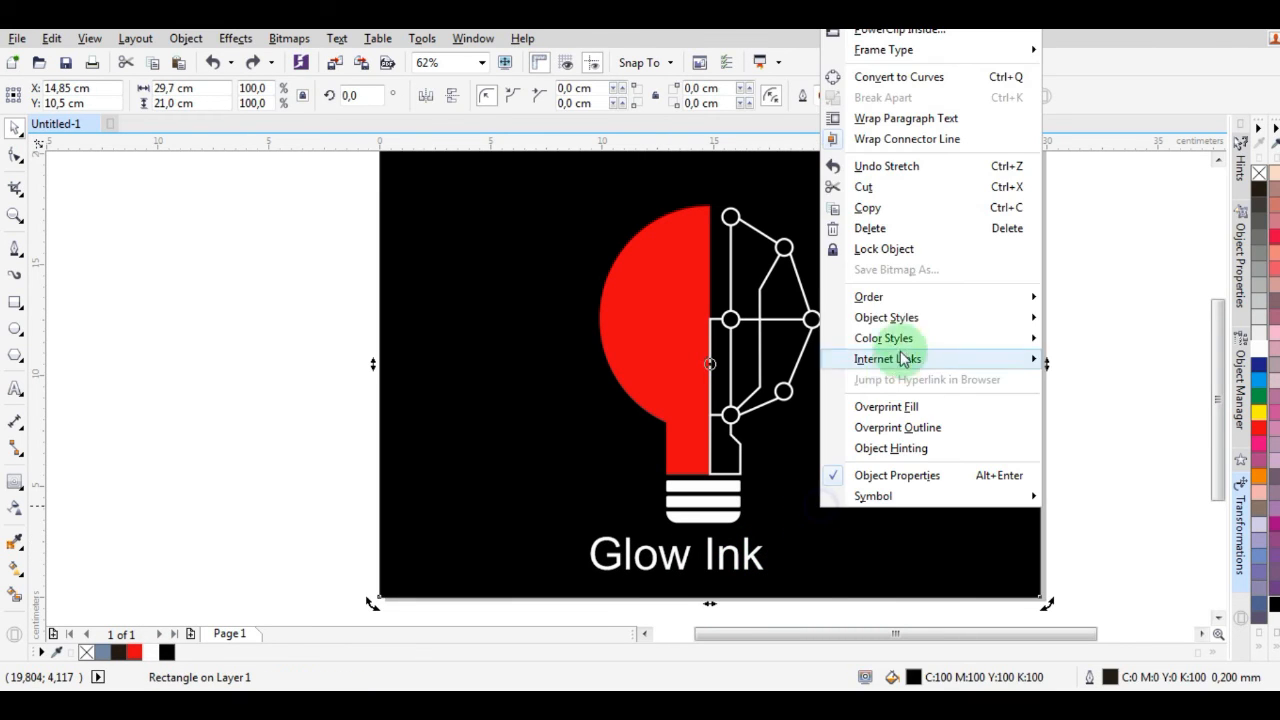
pyautogui.click(908, 257)
# - Move the "Glow Ink" text so it sits roughly centred beneath the bulb's base
pyautogui.click(727, 562)
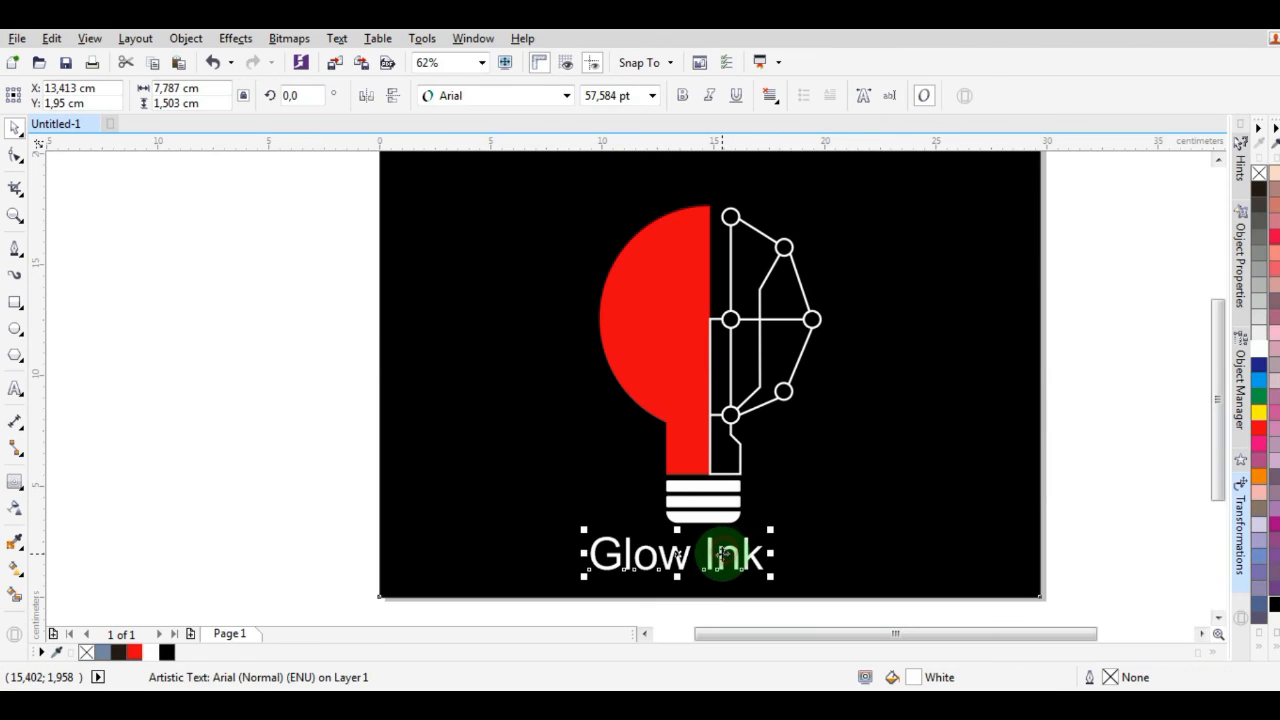
pyautogui.moveTo(727, 560); pyautogui.dragTo(748, 553)
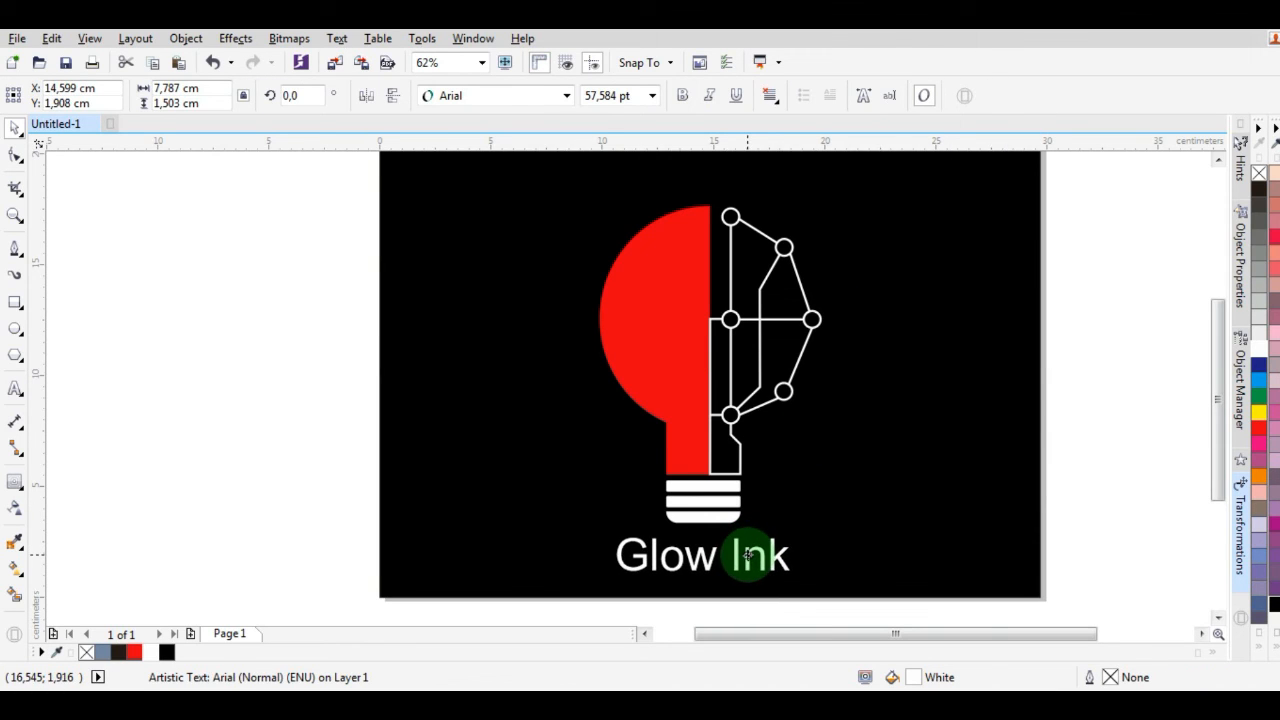
pyautogui.click(1112, 490)
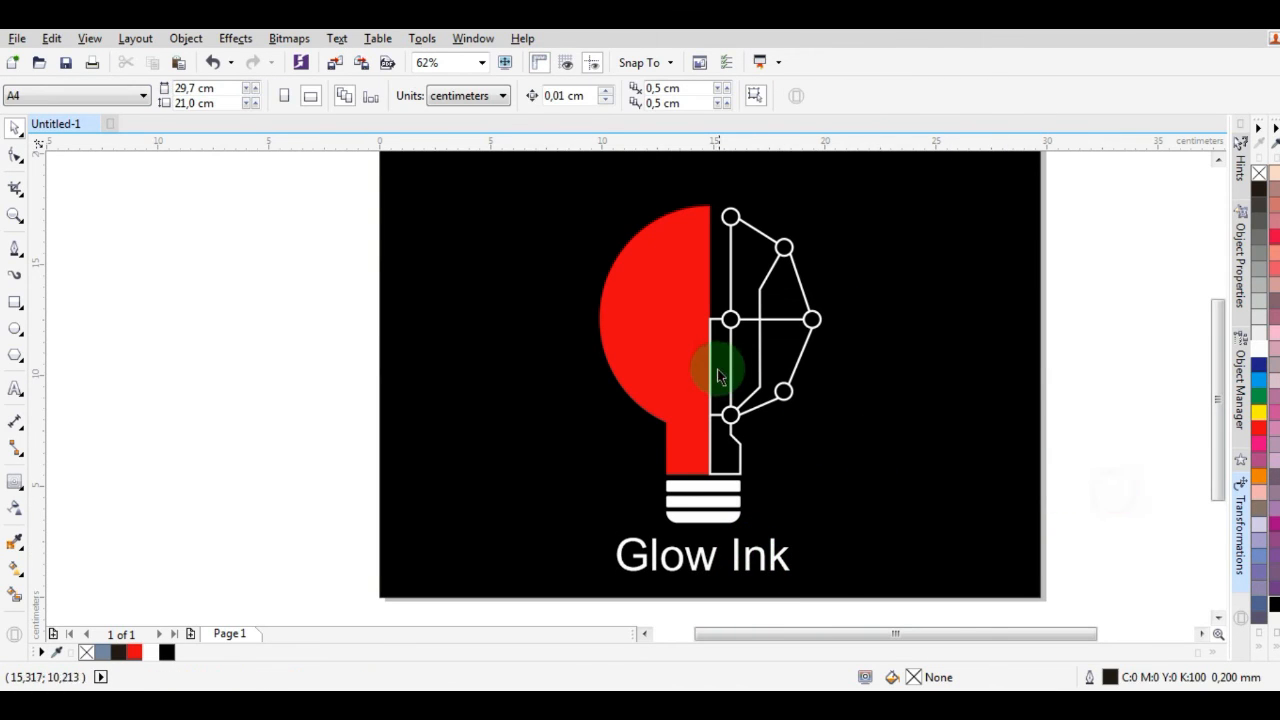
# - Draw a closed crescent about 4 cm wide and 4 cm high with 3-point curves along the red half's upper rim
pyautogui.click(26, 262)
pyautogui.click(92, 352)
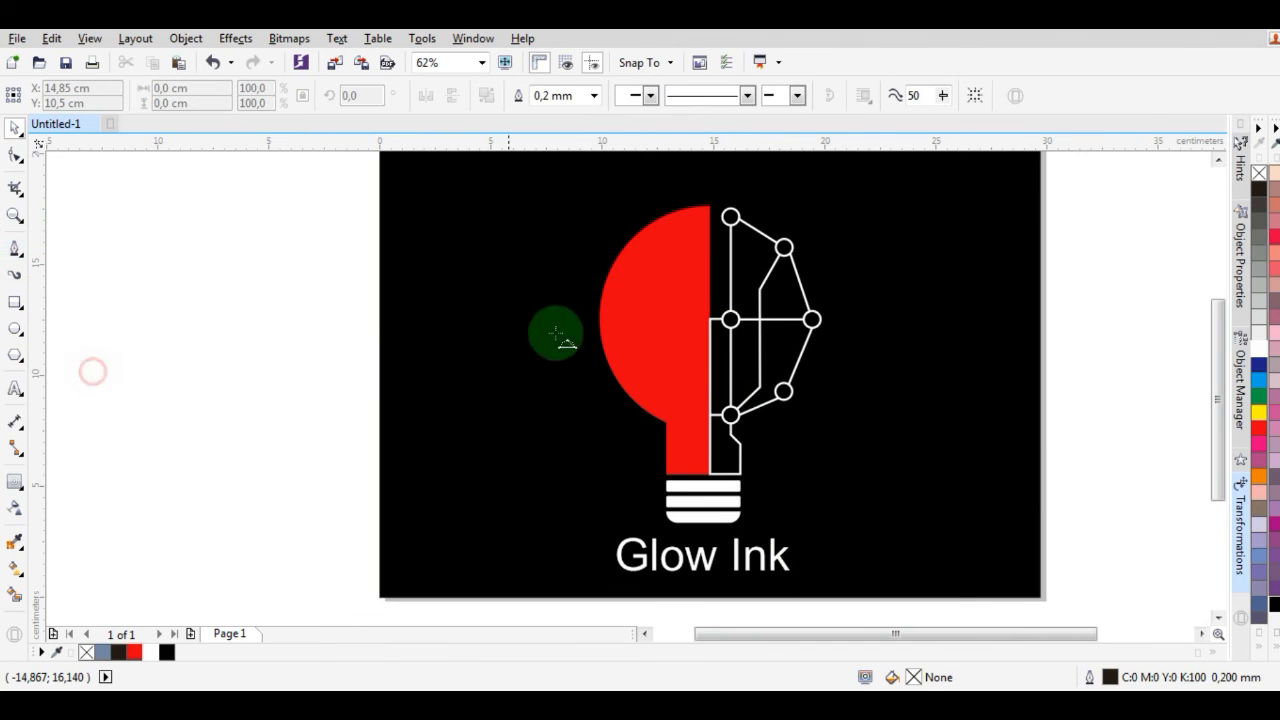
pyautogui.scroll(2, 697, 212)
pyautogui.moveTo(697, 229); pyautogui.dragTo(520, 405)
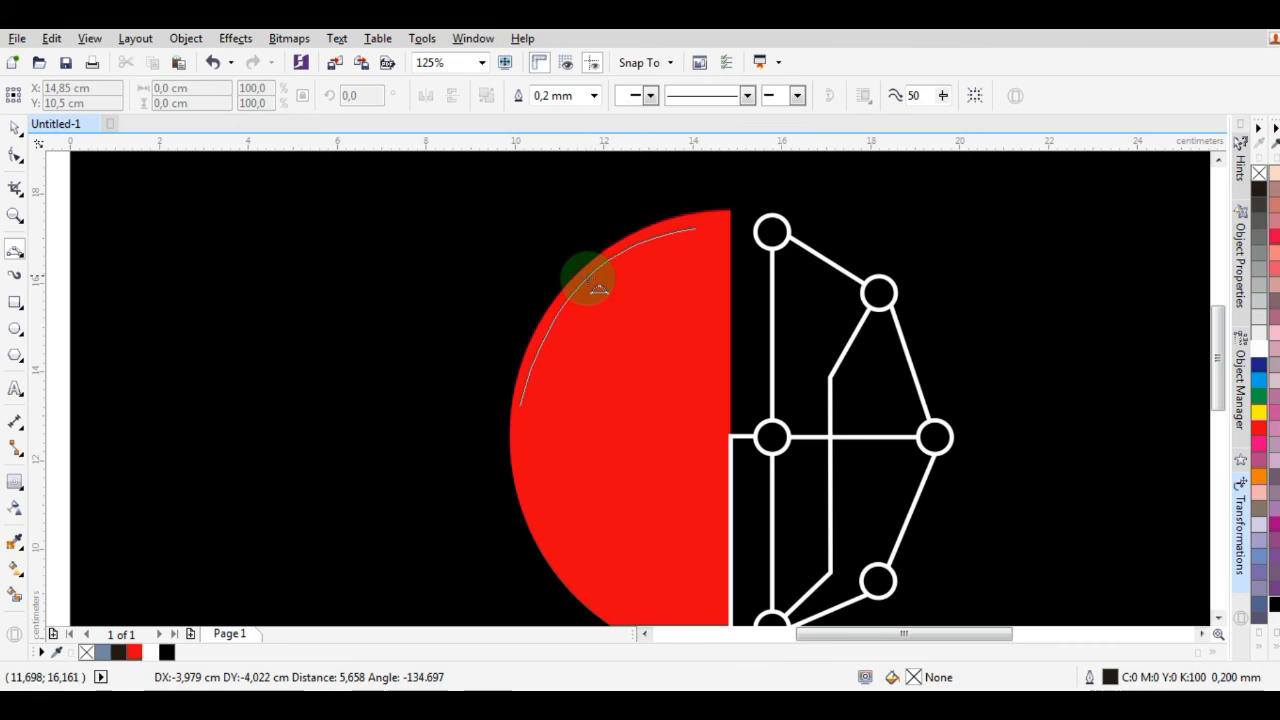
pyautogui.click(595, 288)
pyautogui.moveTo(695, 228); pyautogui.dragTo(520, 405)
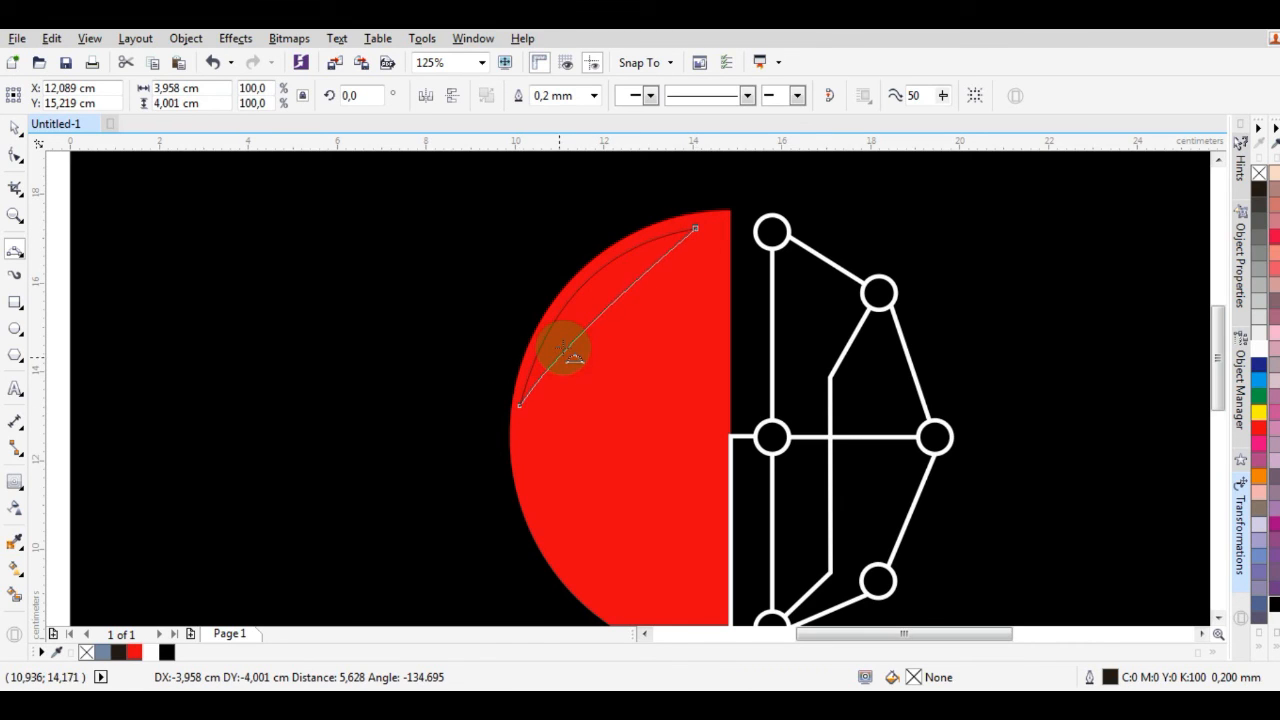
pyautogui.click(631, 284)
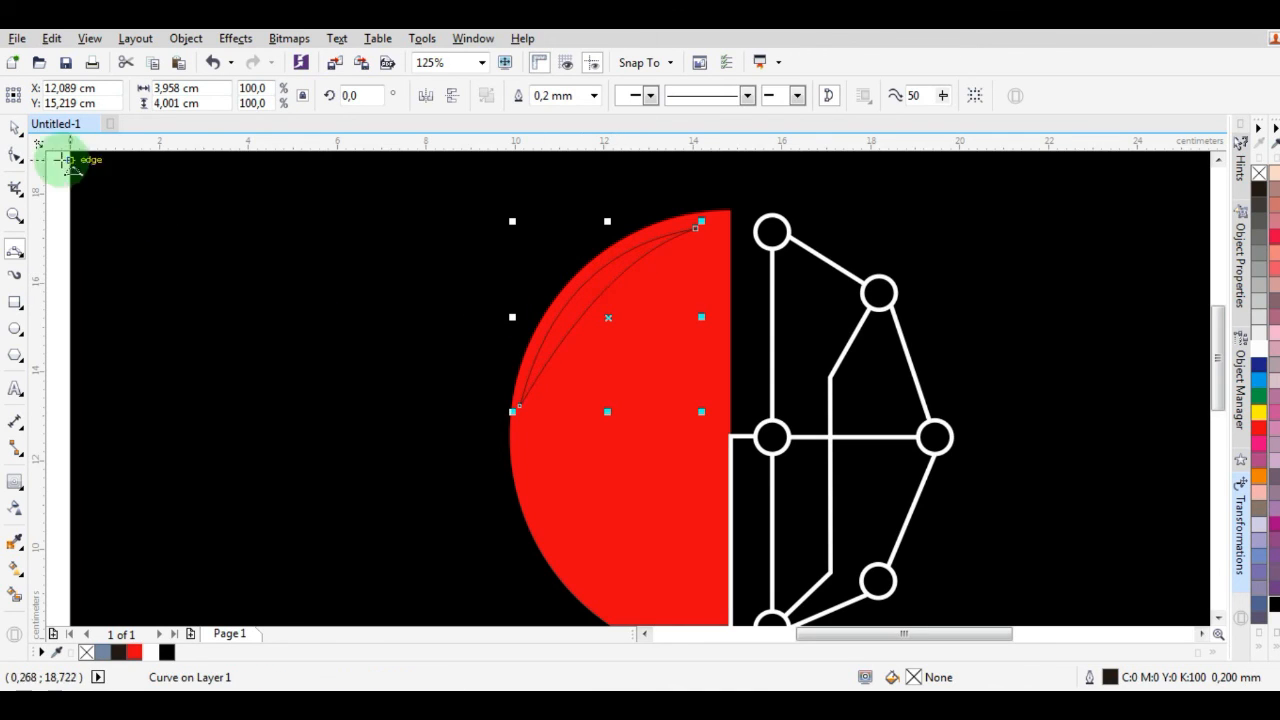
# - Fill the crescent highlight with white and remove its outline
pyautogui.click(15, 128)
pyautogui.click(97, 652)
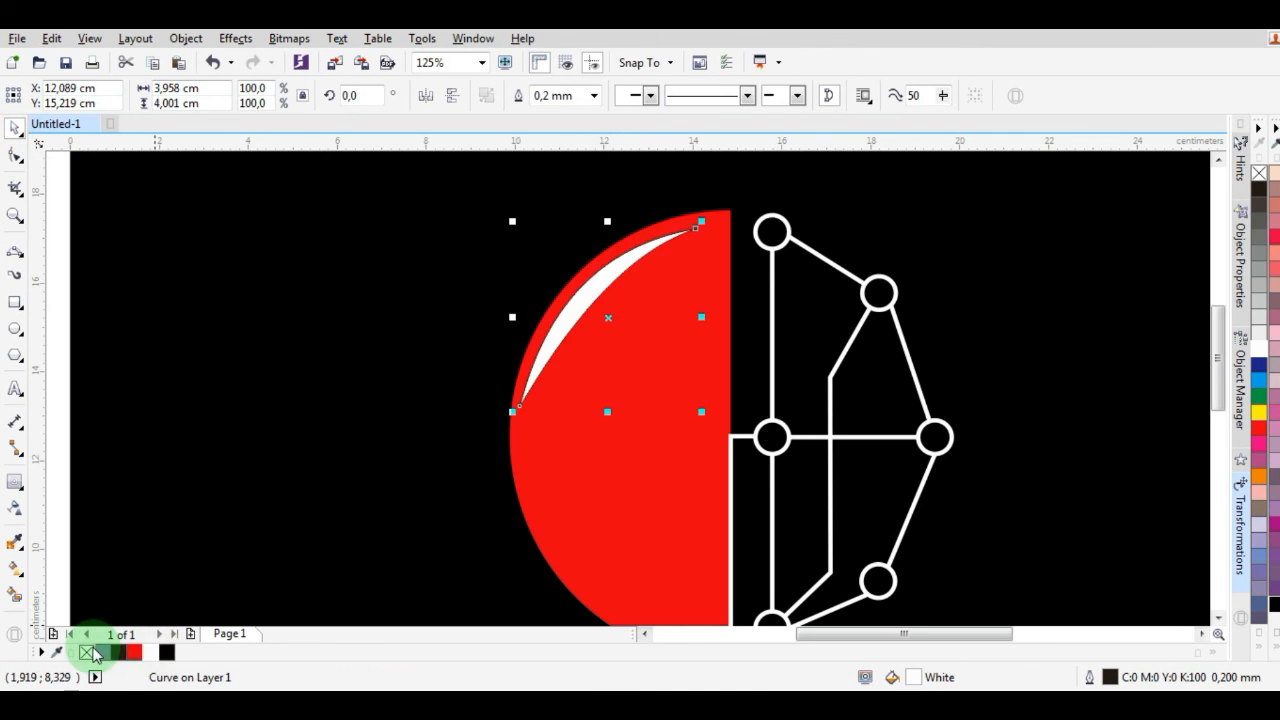
pyautogui.rightClick(87, 652)
pyautogui.scroll(-1, 640, 420)
pyautogui.scroll(1, 672, 306)
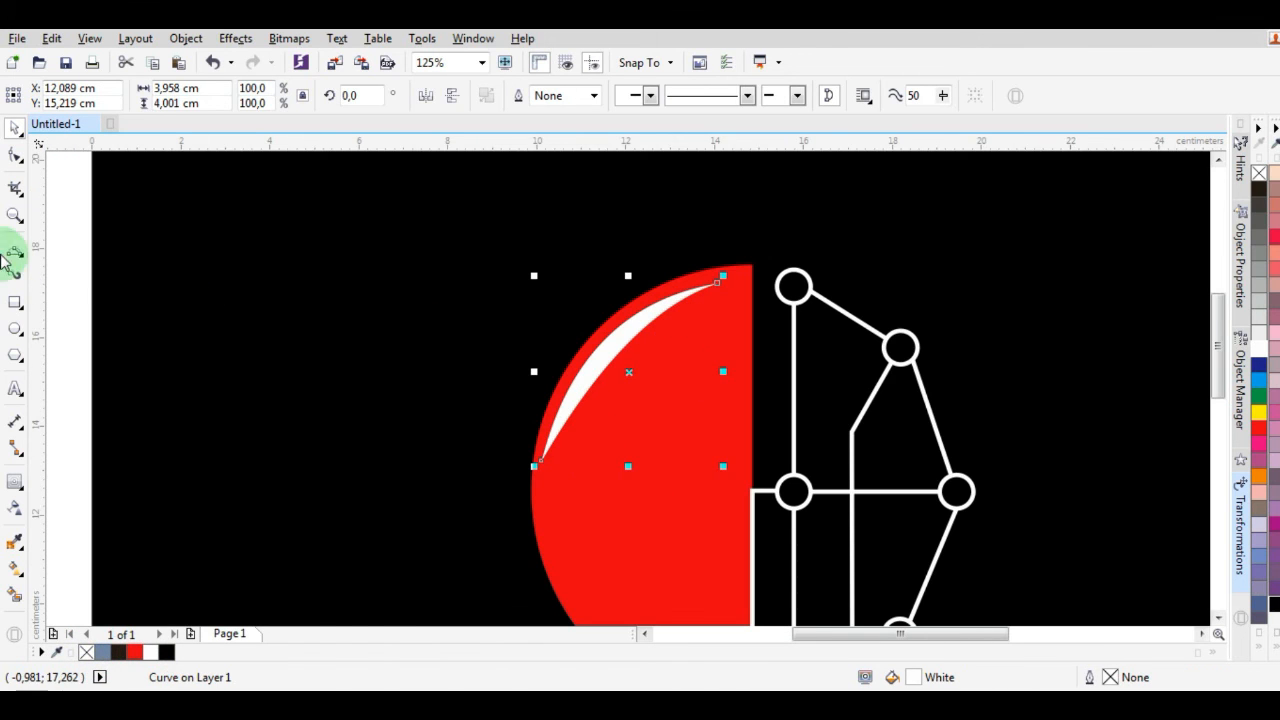
# - Reshape the white crescent by moving its upper tip closer to the bulb's rim and bending its curve slightly outward
pyautogui.click(16, 156)
pyautogui.scroll(2, 714, 270)
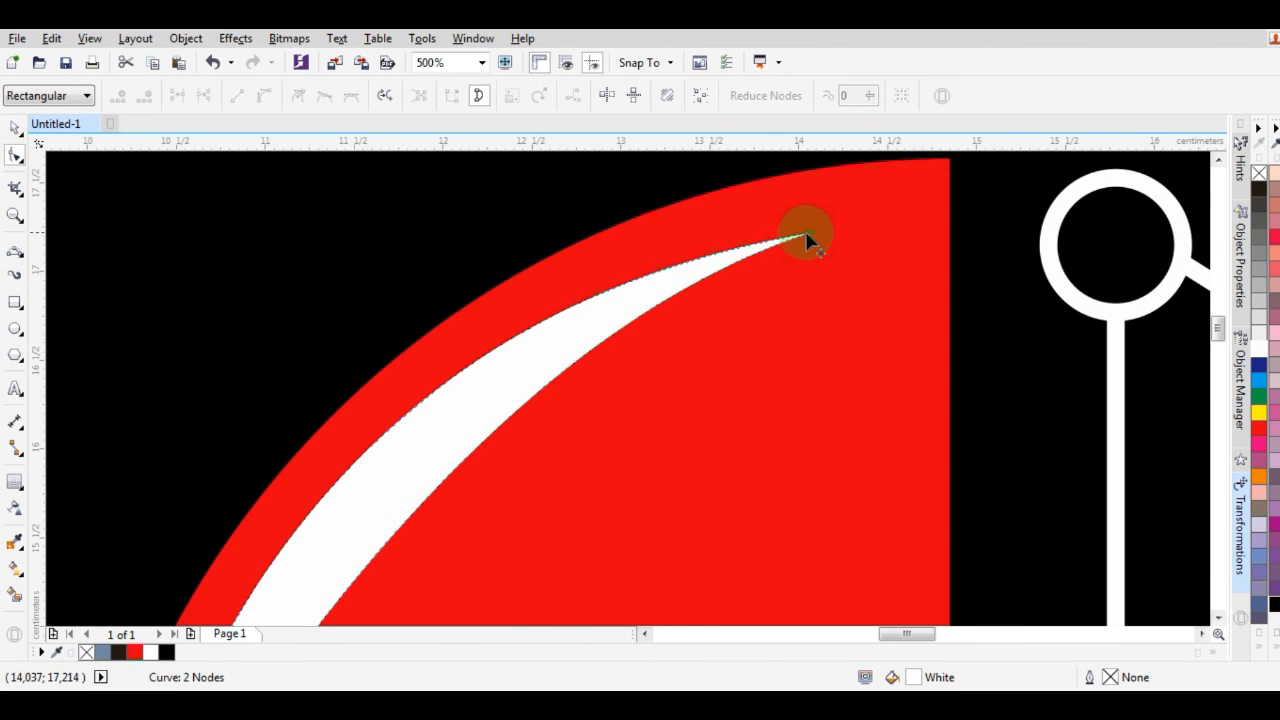
pyautogui.moveTo(808, 240); pyautogui.dragTo(806, 212)
pyautogui.scroll(-2, 806, 212)
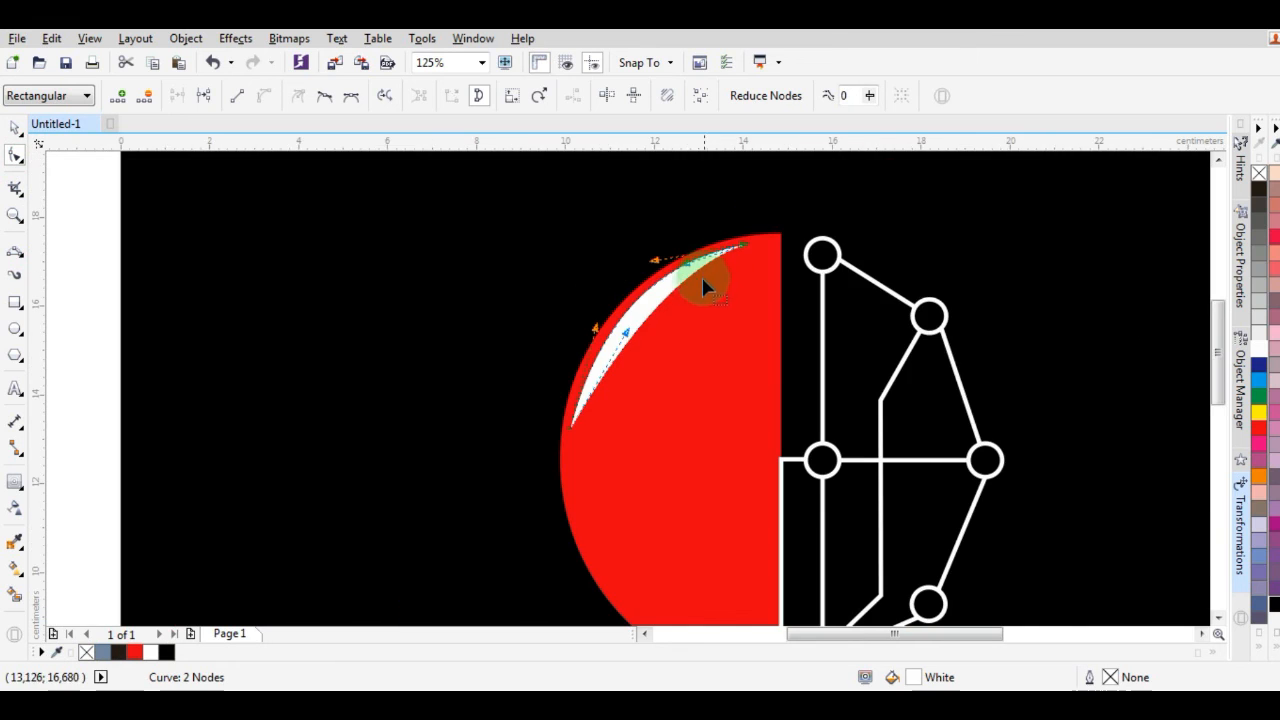
pyautogui.scroll(2, 637, 315)
pyautogui.moveTo(633, 305); pyautogui.dragTo(623, 294)
pyautogui.scroll(-2, 586, 343)
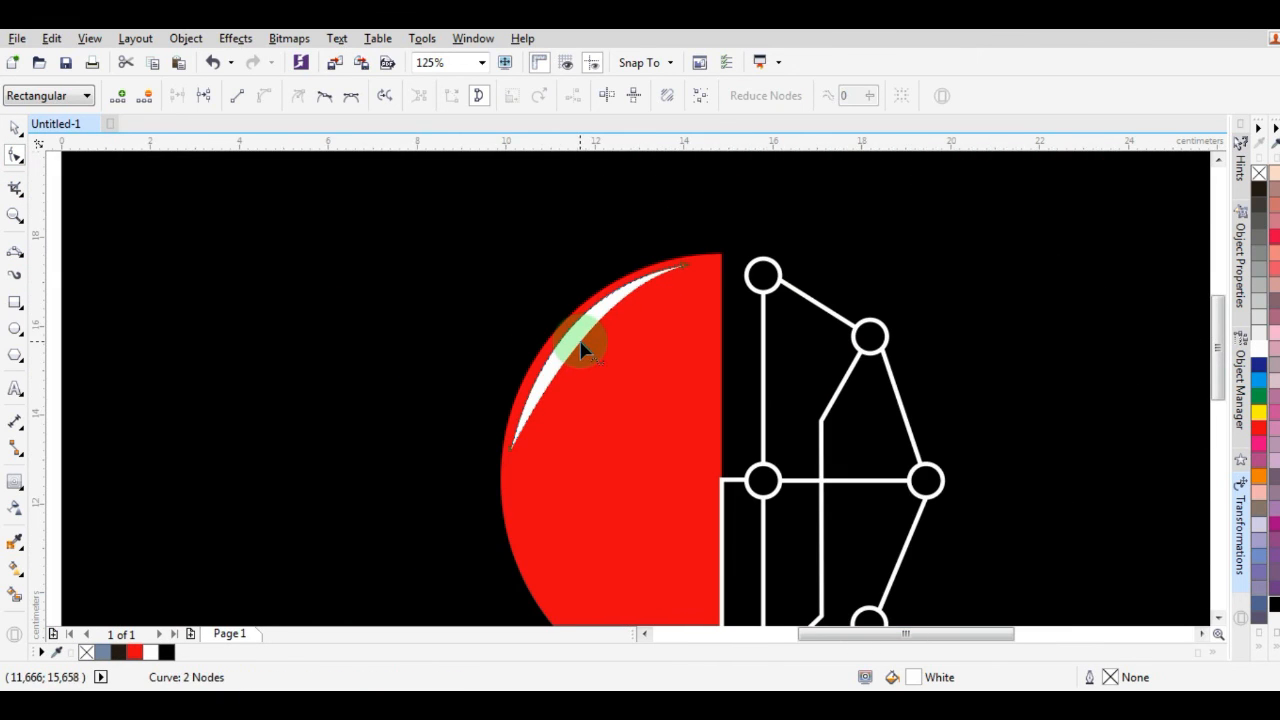
pyautogui.click(14, 130)
pyautogui.scroll(-1, 606, 322)
pyautogui.click(1137, 371)
pyautogui.scroll(-1, 807, 398)
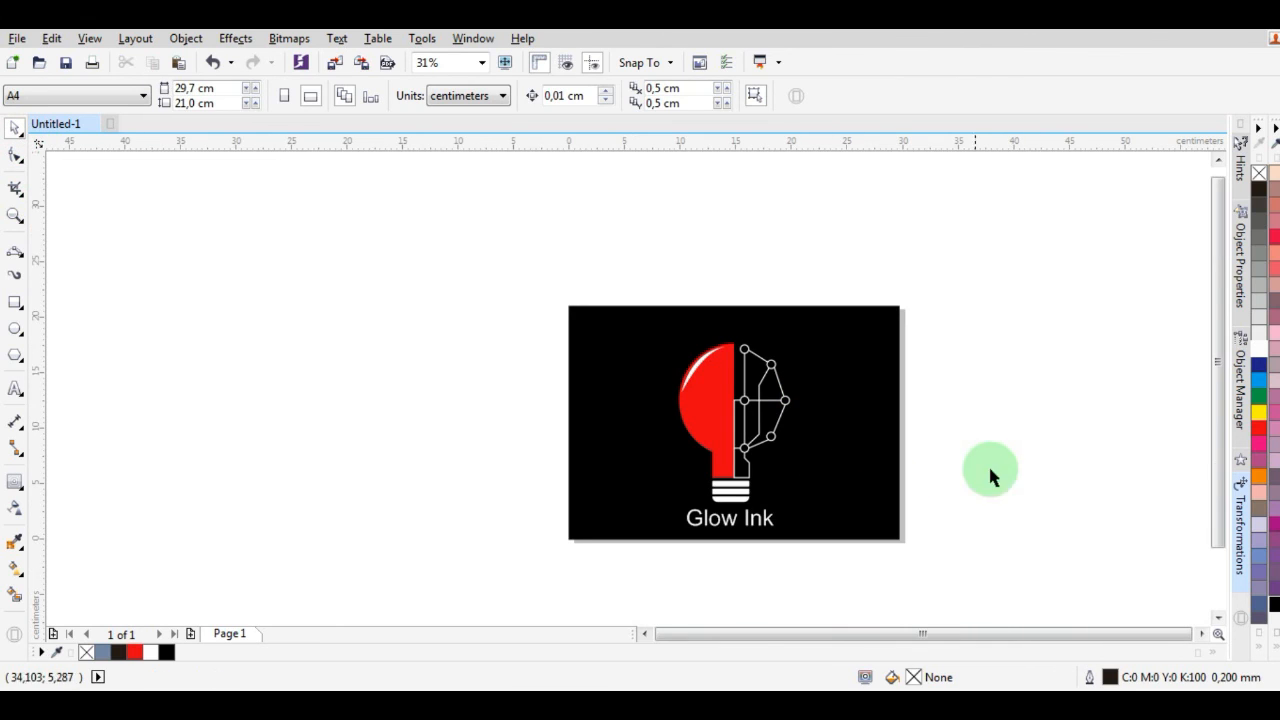
pyautogui.scroll(1, 759, 526)
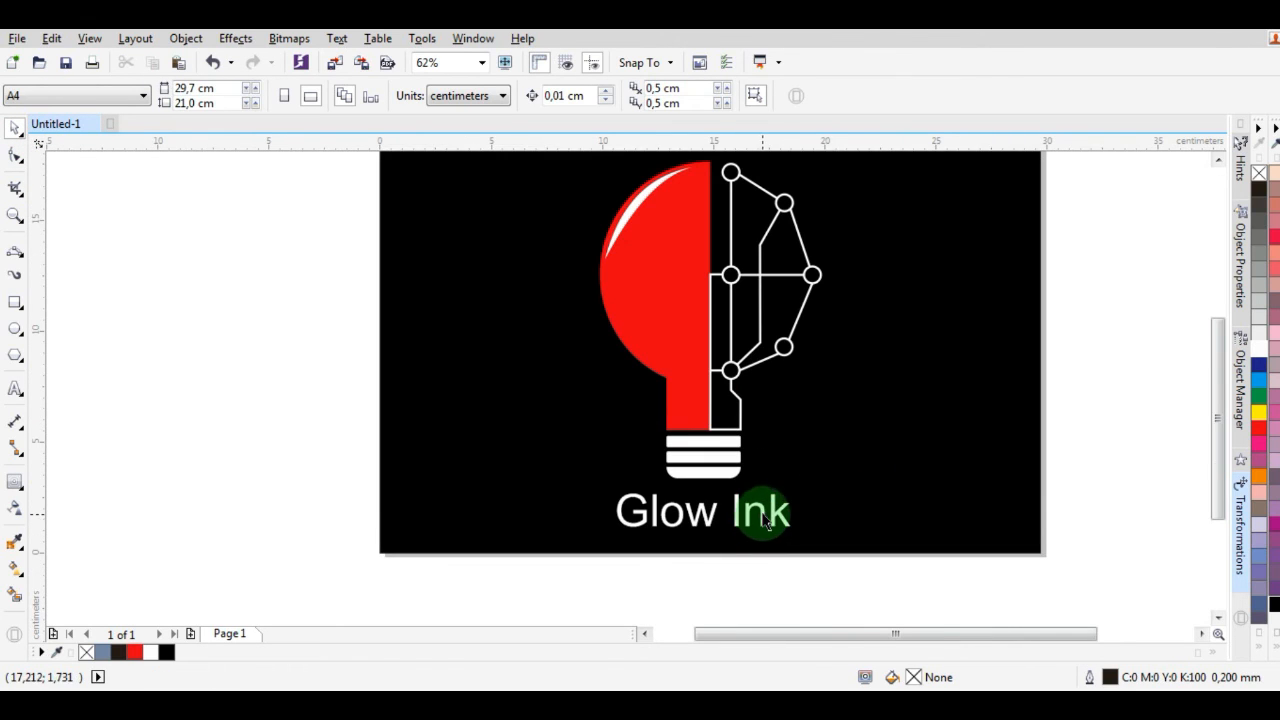
# - Change the font of the "Glow Ink" text to Futura Md BT
pyautogui.scroll(-1, 1055, 345)
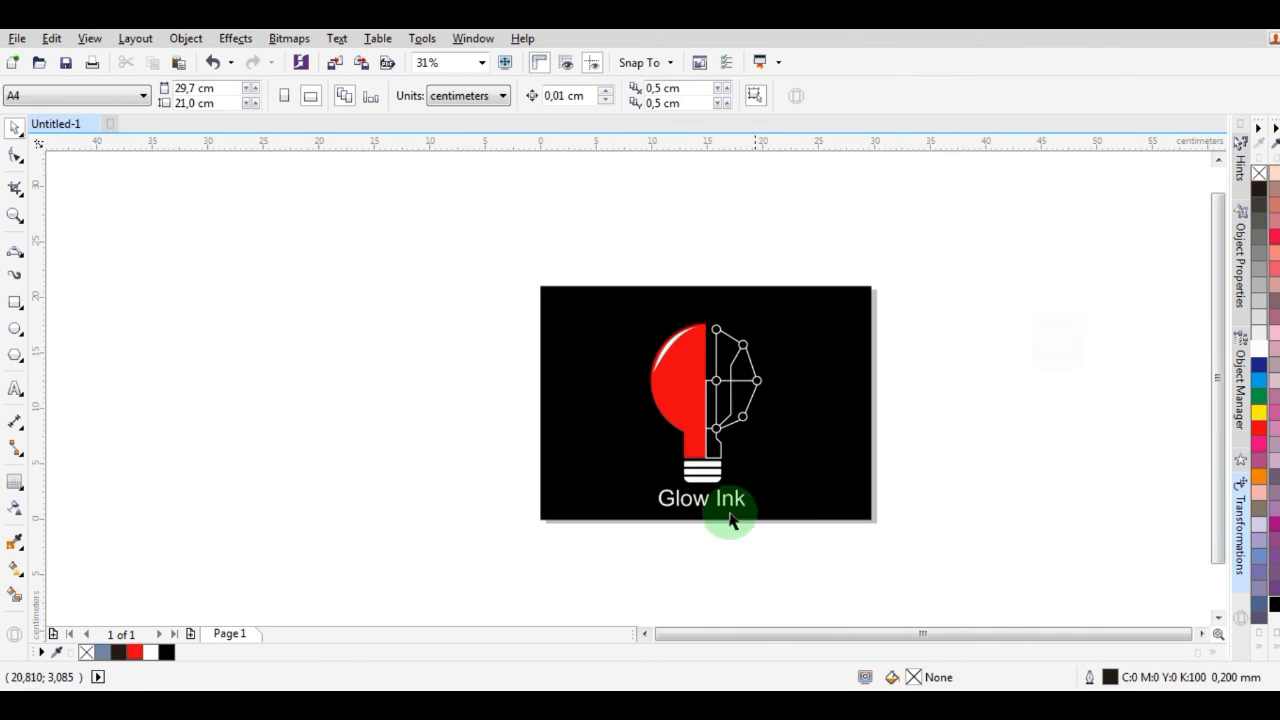
pyautogui.scroll(2, 729, 519)
pyautogui.click(740, 450)
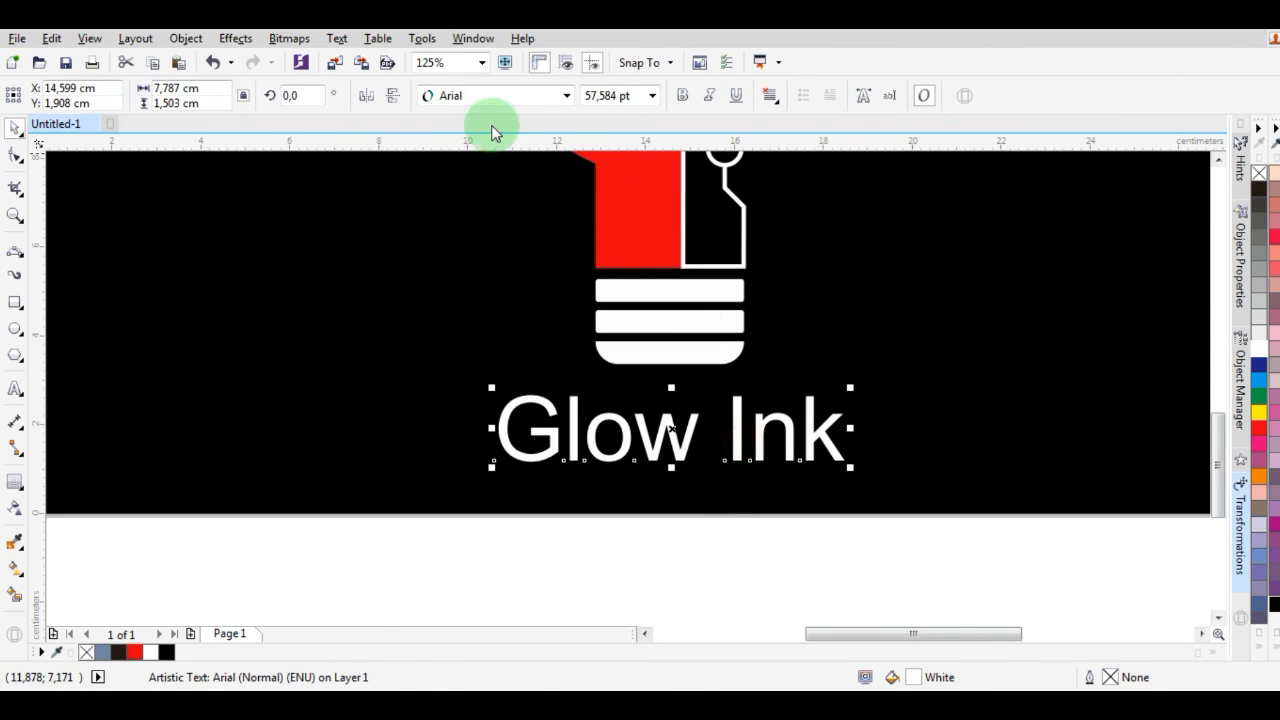
pyautogui.click(566, 95)
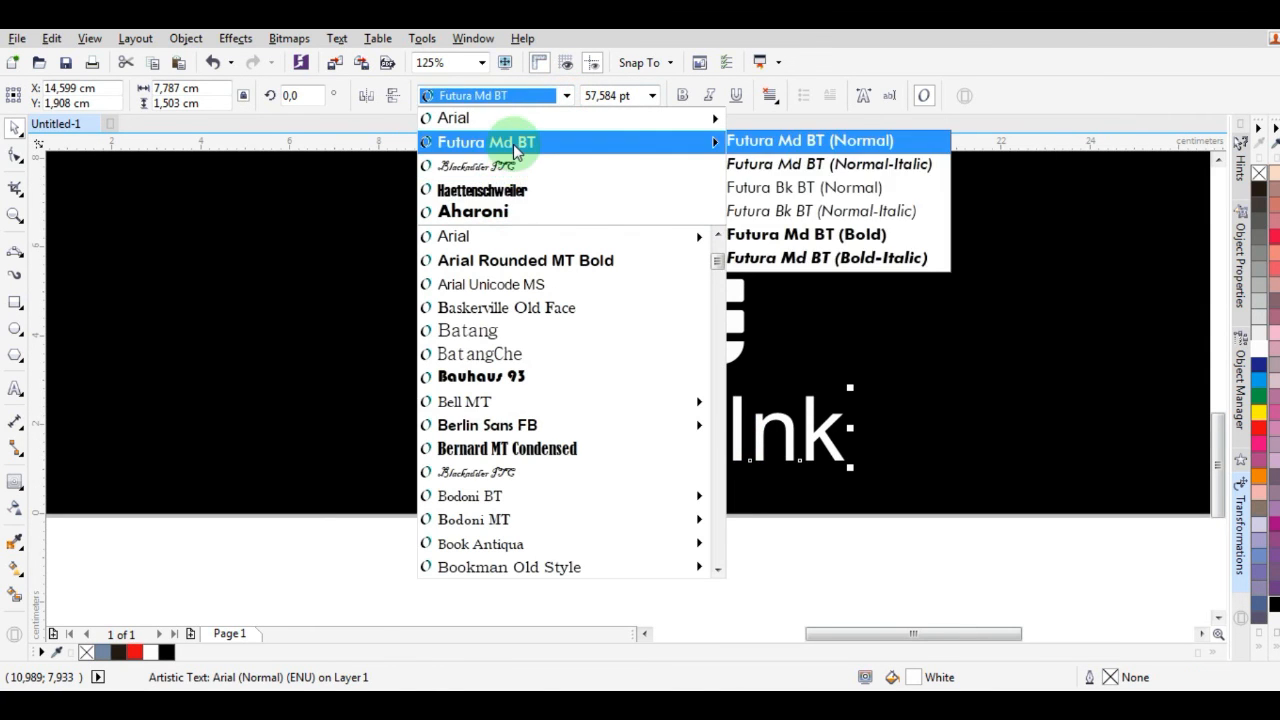
pyautogui.click(512, 142)
pyautogui.scroll(-1, 700, 502)
# - Group the white crescent highlight with the rest of the bulb artwork, leaving out the text
pyautogui.keyDown('shift'); pyautogui.click(697, 430); pyautogui.keyUp('shift')
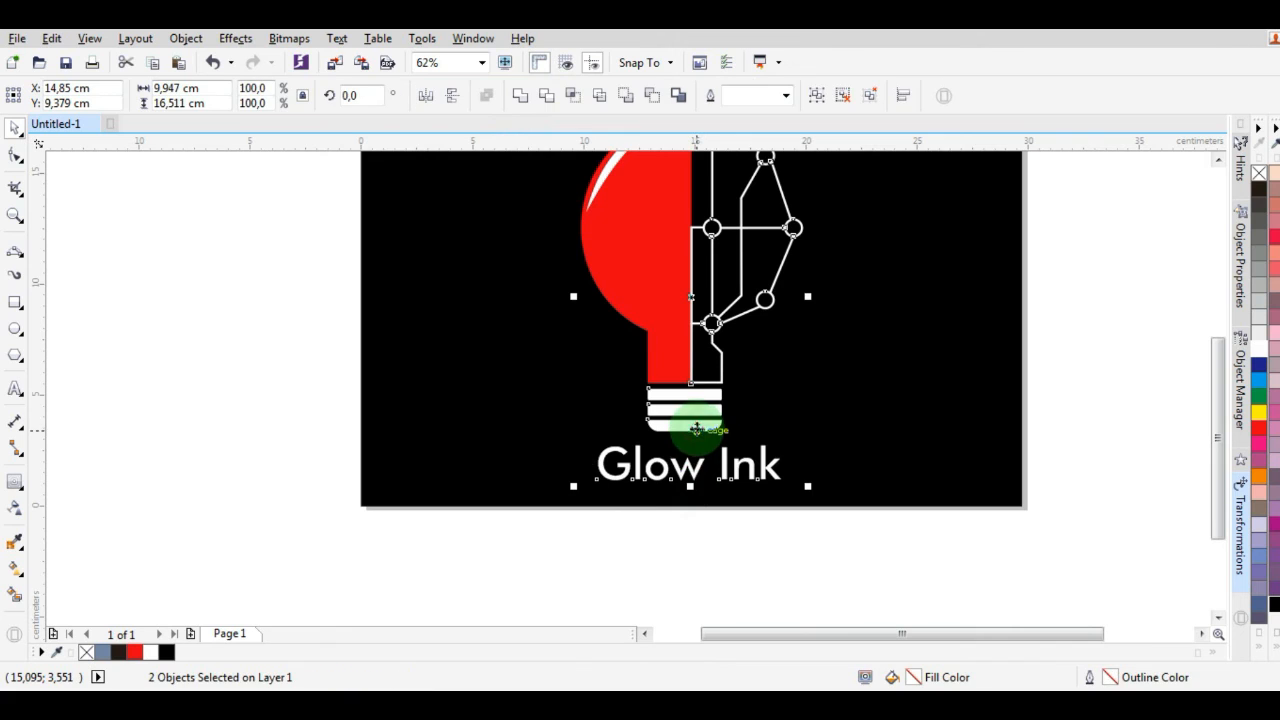
pyautogui.scroll(-1, 690, 440)
pyautogui.moveTo(809, 189); pyautogui.dragTo(680, 327)
pyautogui.click(658, 336)
pyautogui.moveTo(792, 206)
pyautogui.mouseDown()
pyautogui.moveTo(682, 414)
pyautogui.moveTo(623, 486)
pyautogui.moveTo(632, 453)
pyautogui.mouseUp()
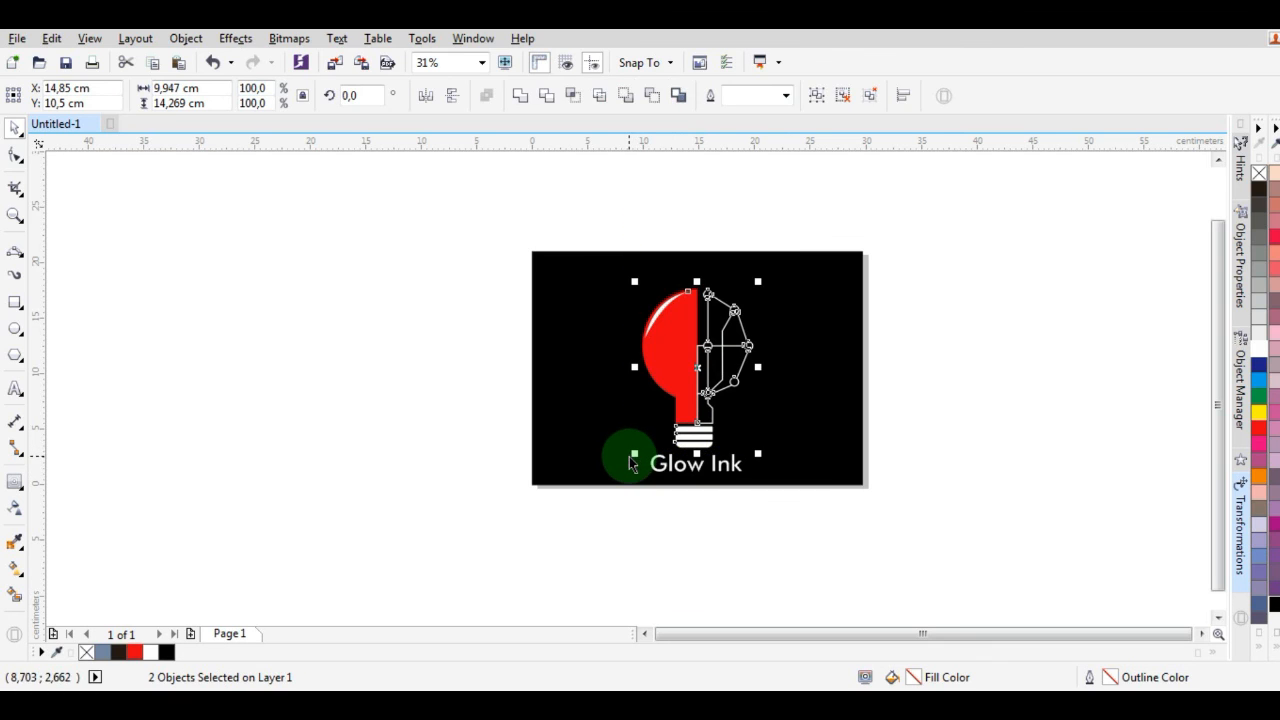
pyautogui.hotkey('ctrl', 'g')
# - Group the bulb with the "Glow Ink" text, centre the whole logo on the page and deselect it
pyautogui.scroll(1, 700, 457)
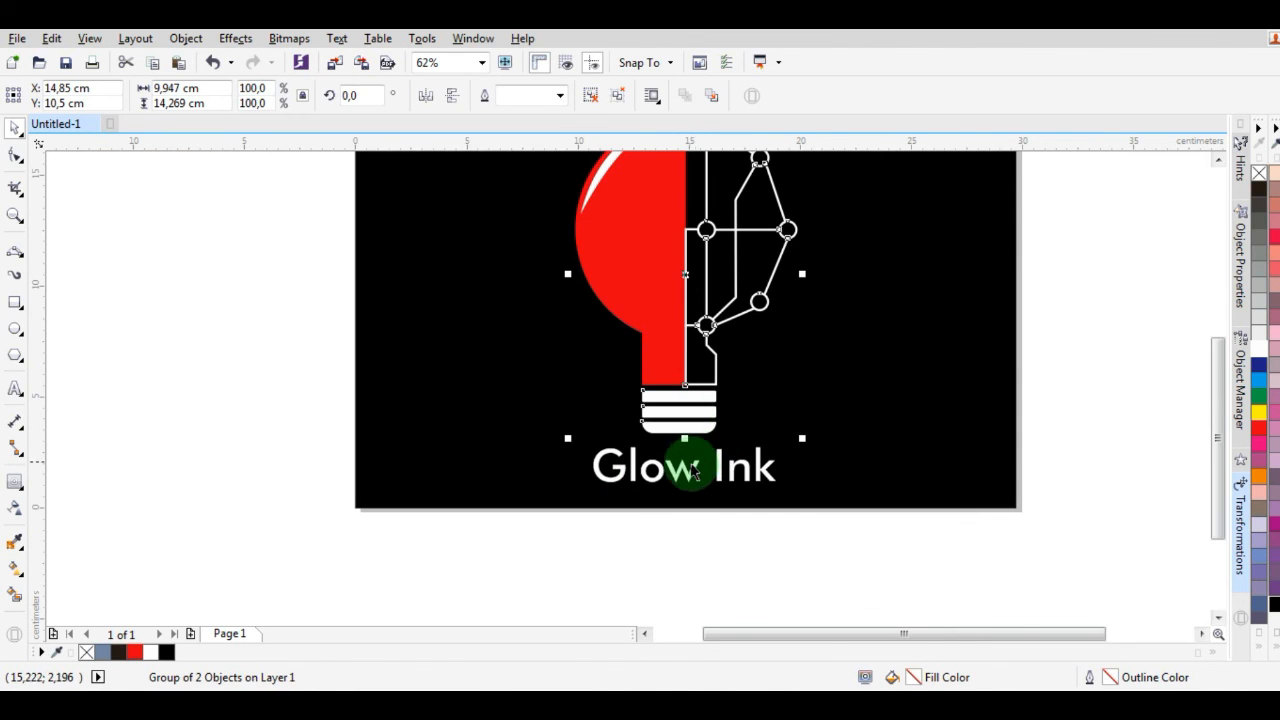
pyautogui.keyDown('shift'); pyautogui.click(696, 466); pyautogui.keyUp('shift')
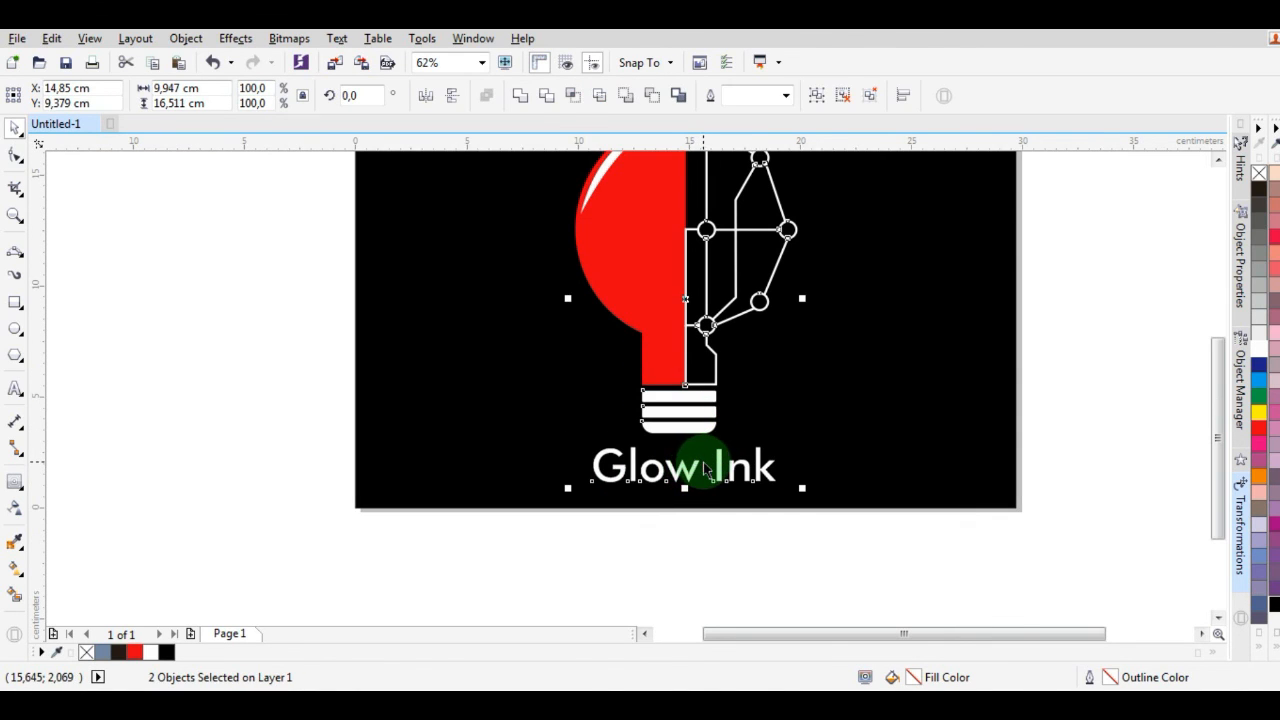
pyautogui.scroll(-1, 703, 462)
pyautogui.hotkey('ctrl', 'g')
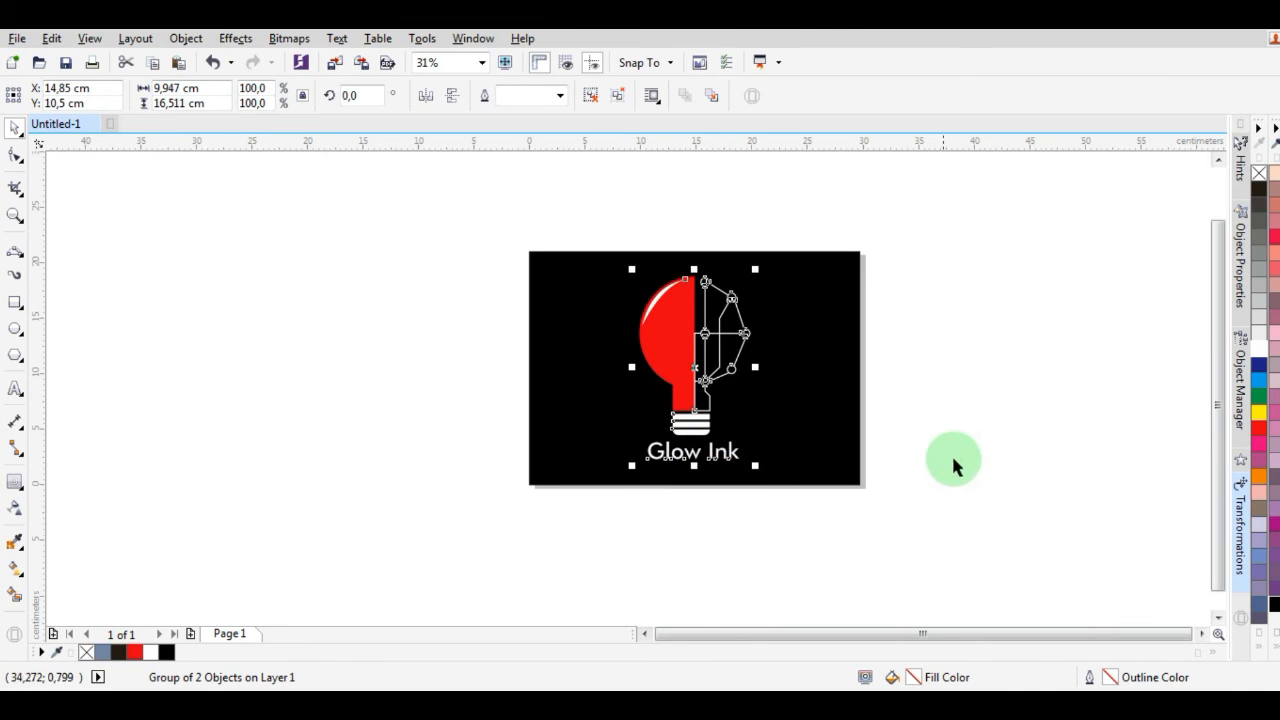
pyautogui.click(953, 465)
pyautogui.scroll(1, 716, 352)
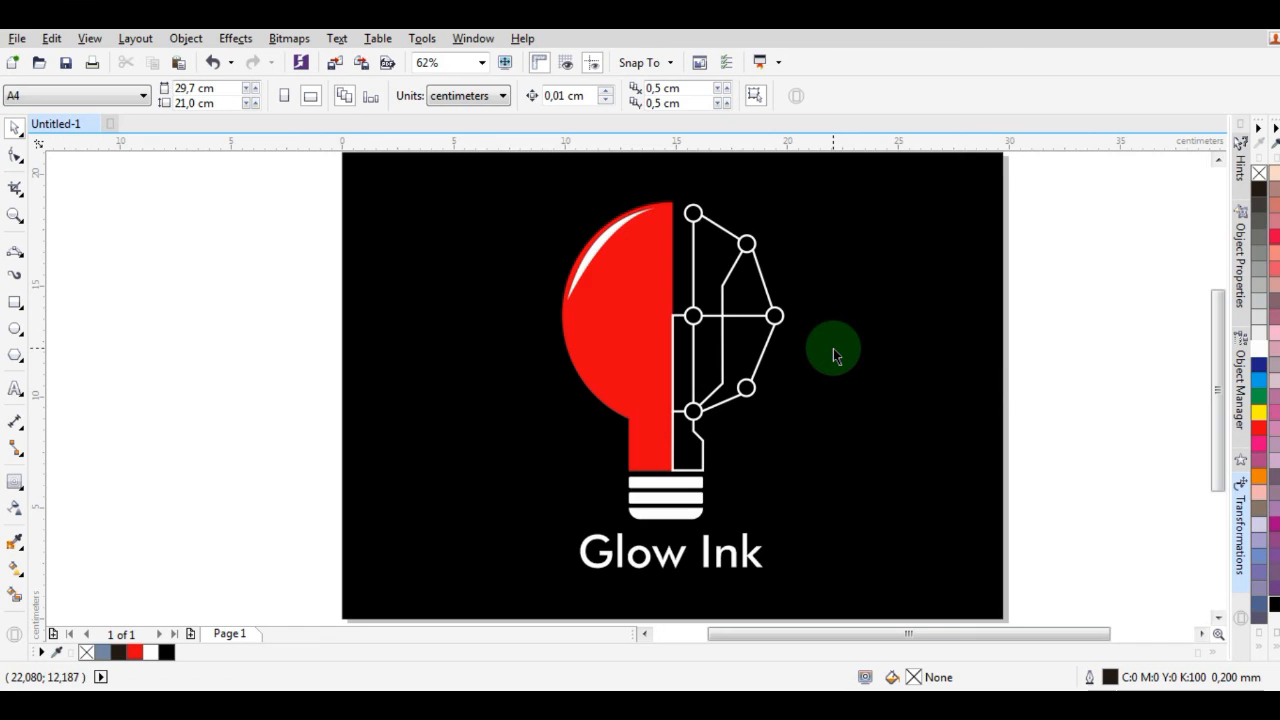
pyautogui.scroll(-1, 833, 348)
pyautogui.scroll(1, 822, 348)
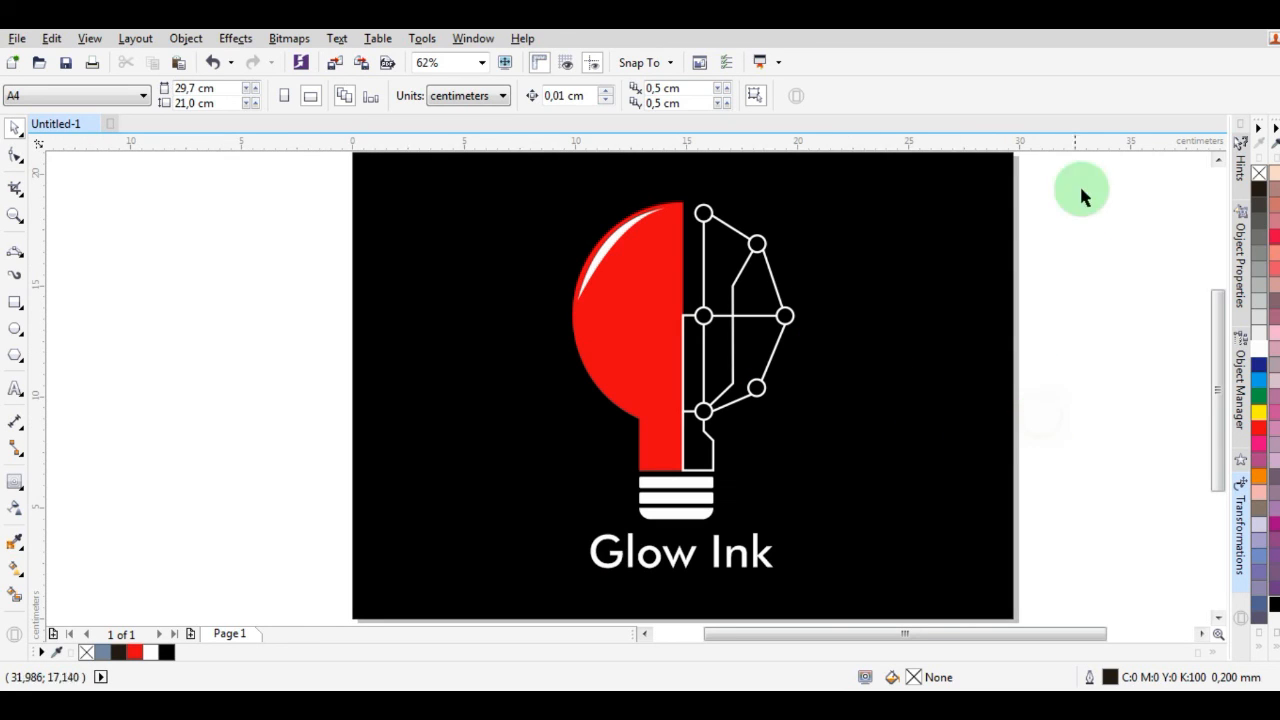